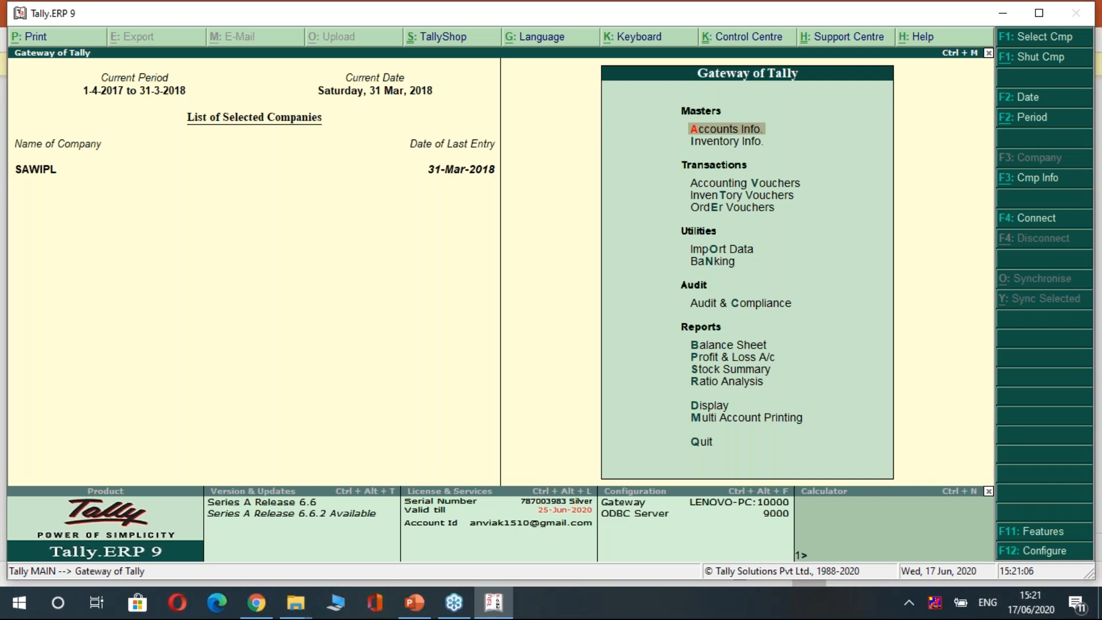
- Open the GSTR-2 report from the statutory GST reports
{"action": "key", "text": "d"}
{"action": "key", "text": "u"}
{"action": "key", "text": "g"}
{"action": "key", "text": "Down"}
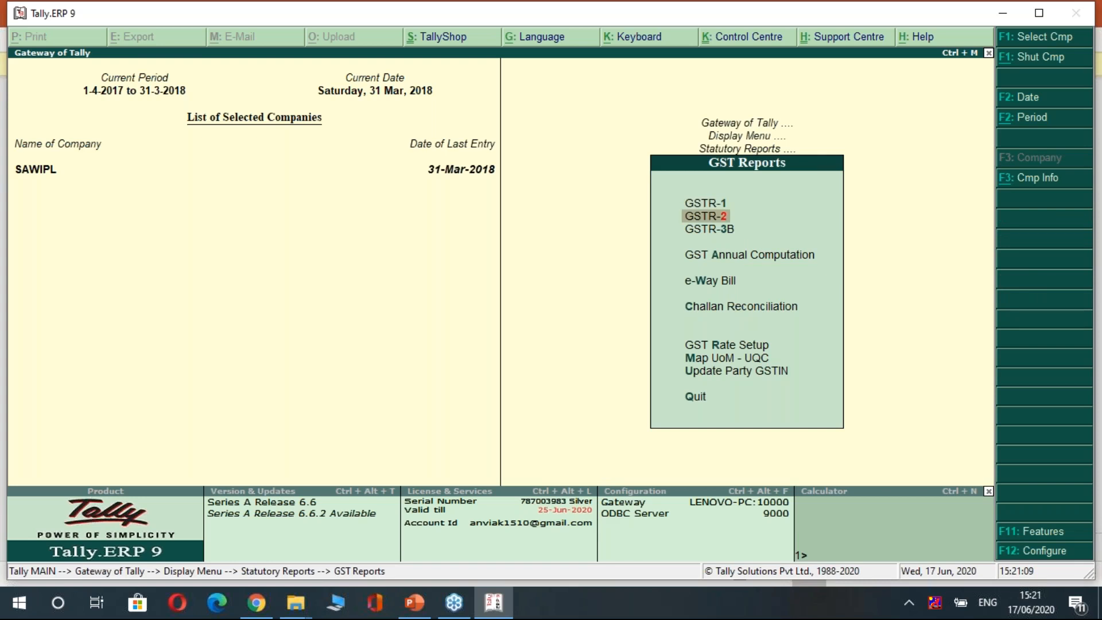
{"action": "key", "text": "Return"}
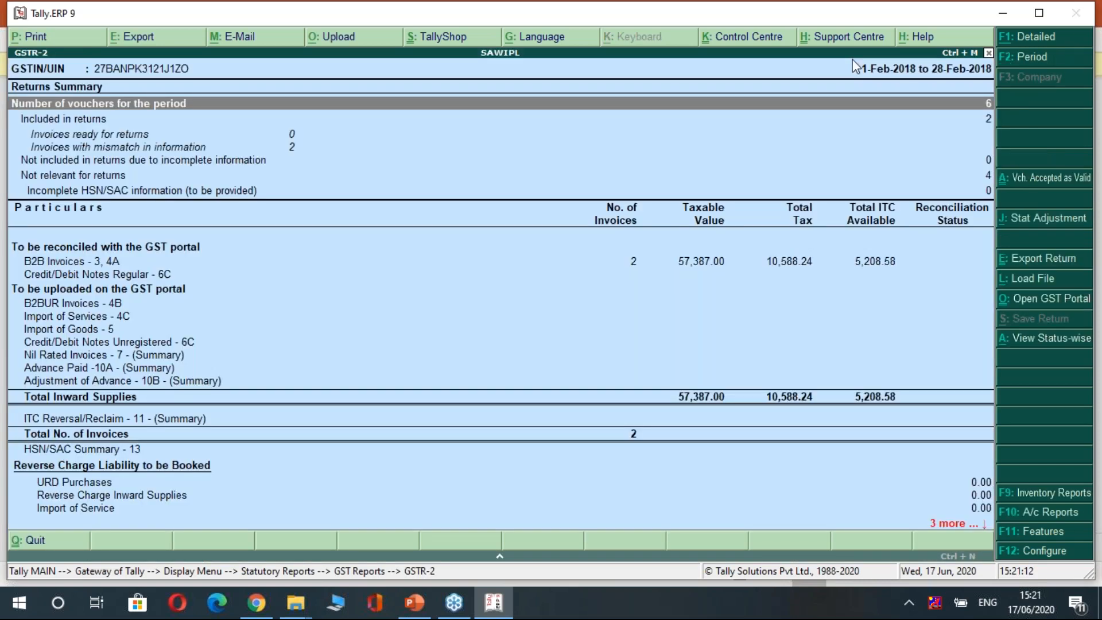
{"action": "key", "text": "alt+Tab"}
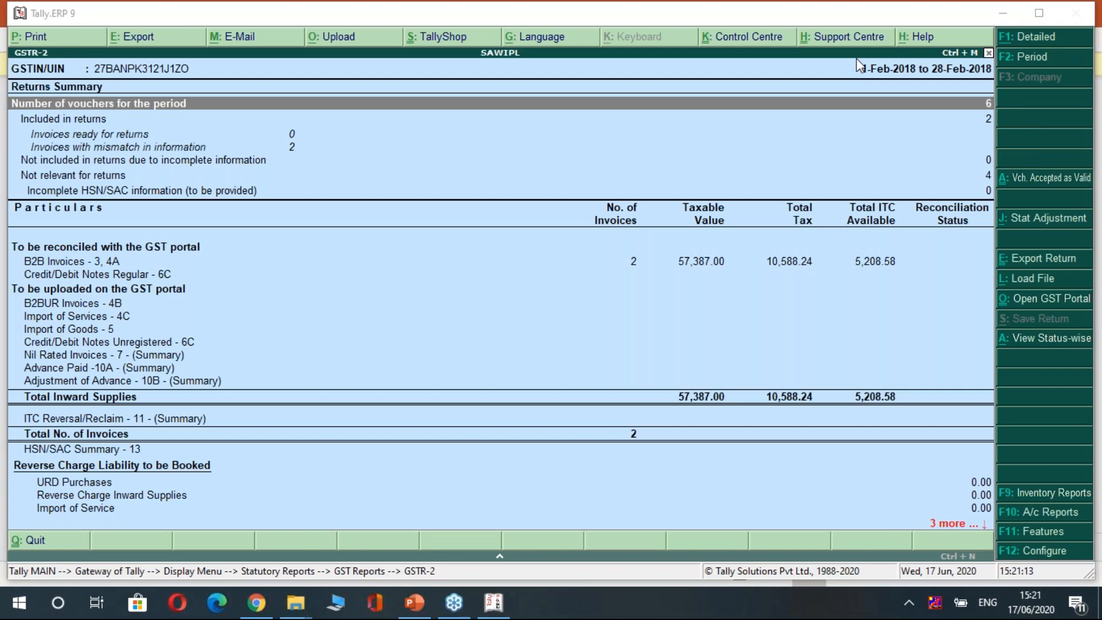
- Set the GSTR-2 report period from 1-Apr-2017 to 30-Apr-2018
{"action": "left_click", "coordinate": [1020, 57]}
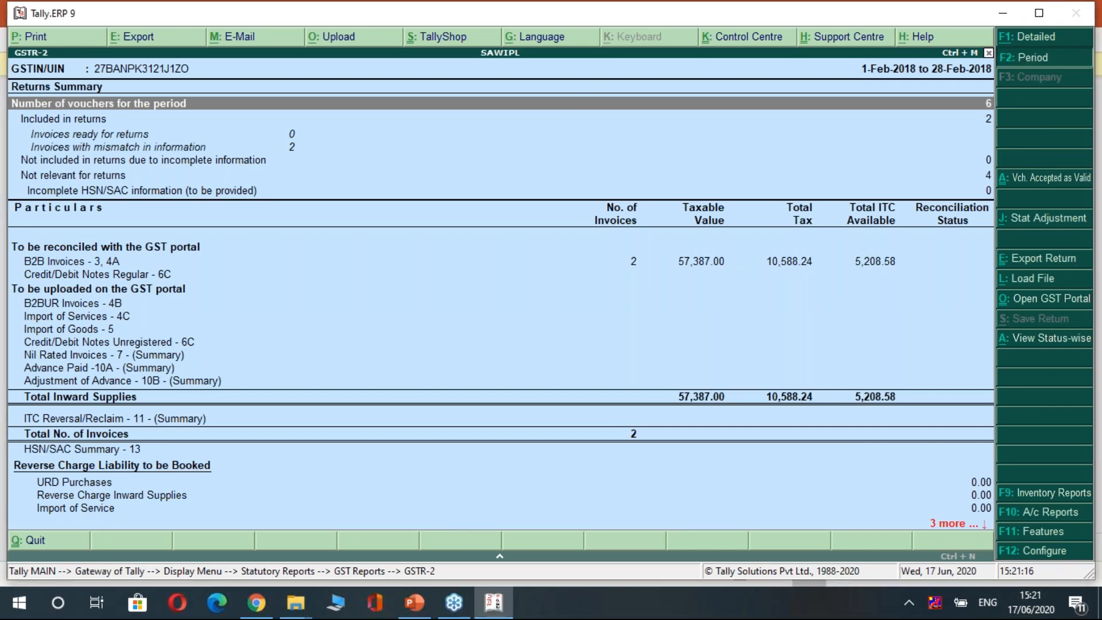
{"action": "key", "text": "Return"}
{"action": "type", "text": "a18"}
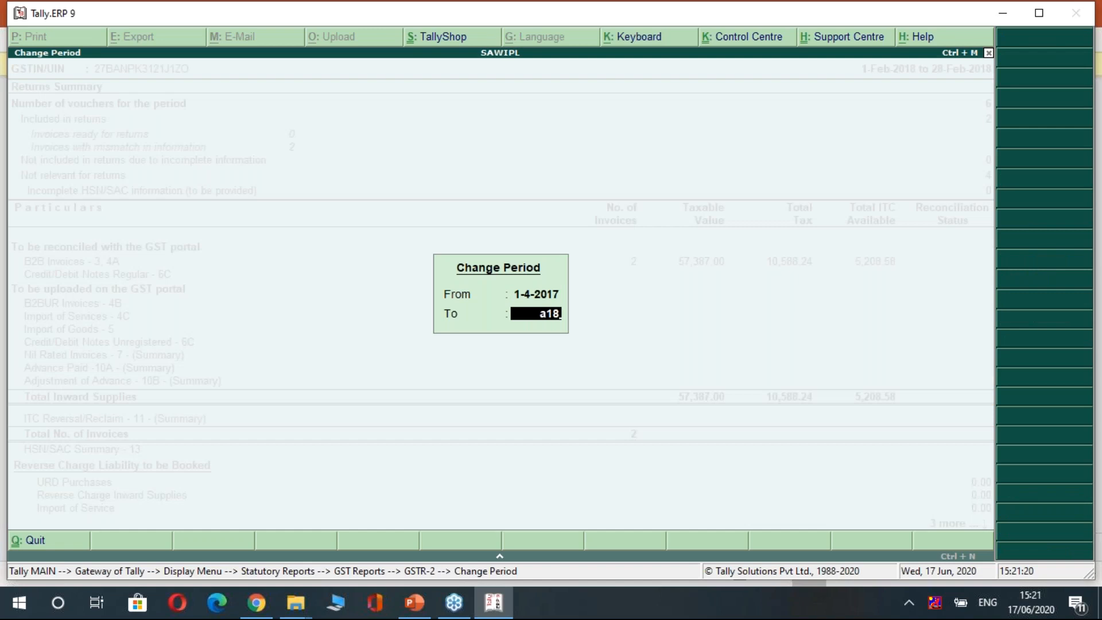
{"action": "key", "text": "Return"}
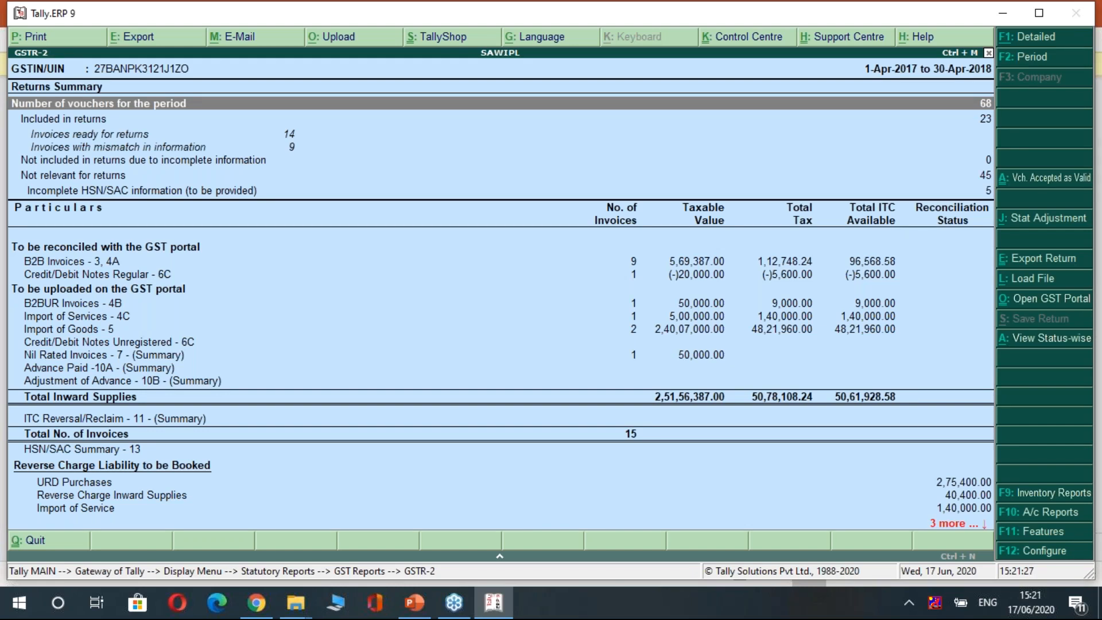
- Examine the exceptions behind the invoices with mismatch in information, and return to the GSTR-2 summary
{"action": "key", "text": "Down"}
{"action": "key", "text": "Down"}
{"action": "key", "text": "Down"}
{"action": "key", "text": "Return"}
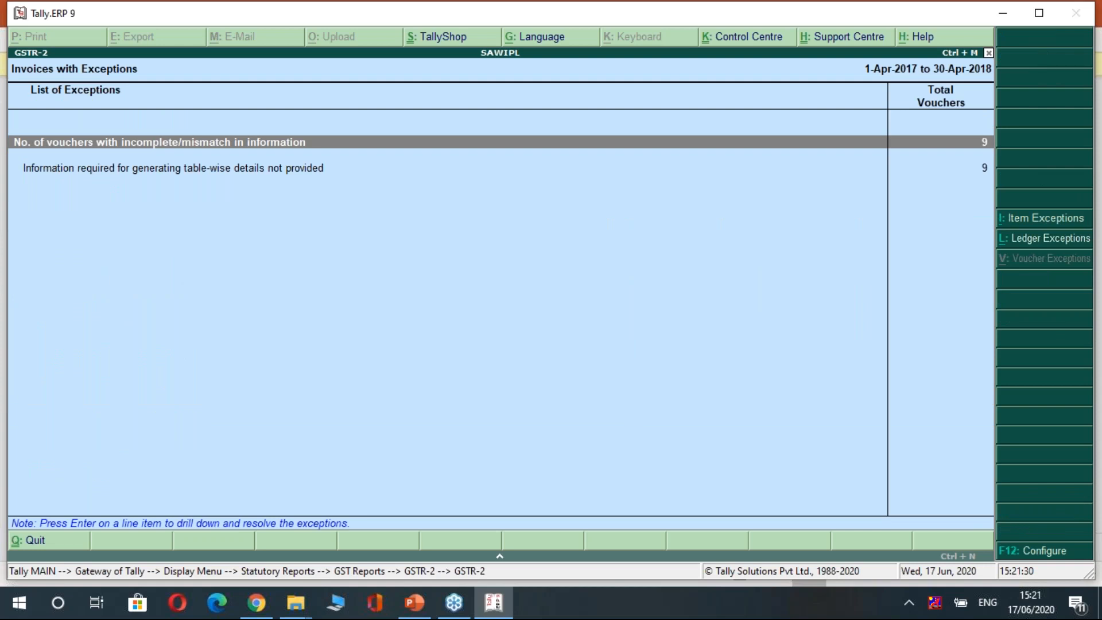
{"action": "key", "text": "Return"}
{"action": "key", "text": "Escape"}
{"action": "key", "text": "Escape"}
- View the supplier-wise register of B2B Invoices - 3, 4A, and return to the GSTR-2 summary
{"action": "key", "text": "Down"}
{"action": "key", "text": "Down"}
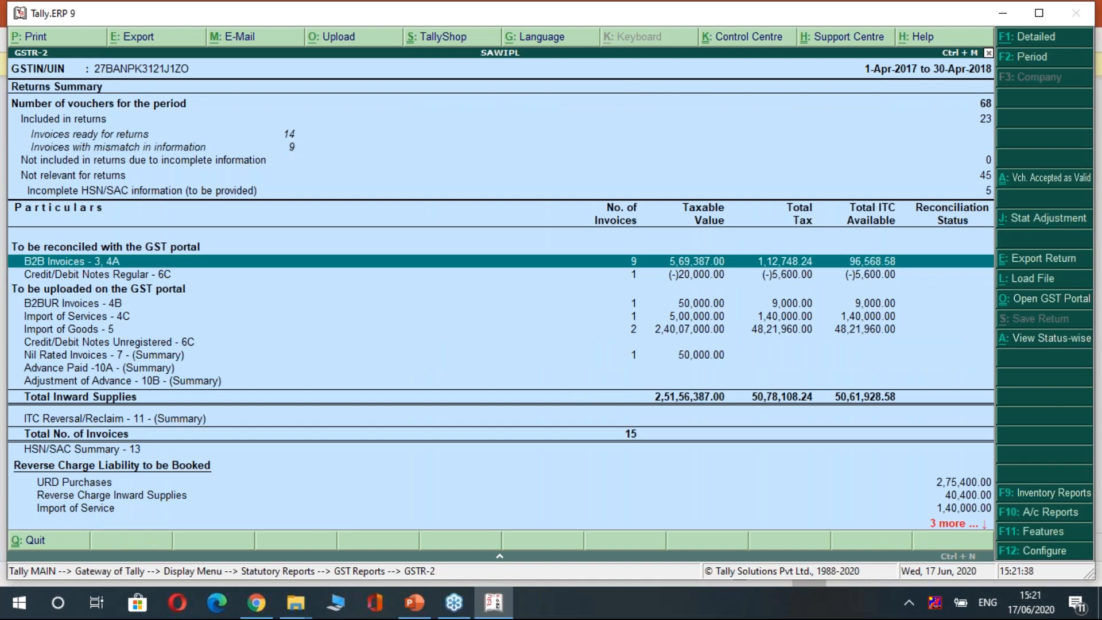
{"action": "key", "text": "Return"}
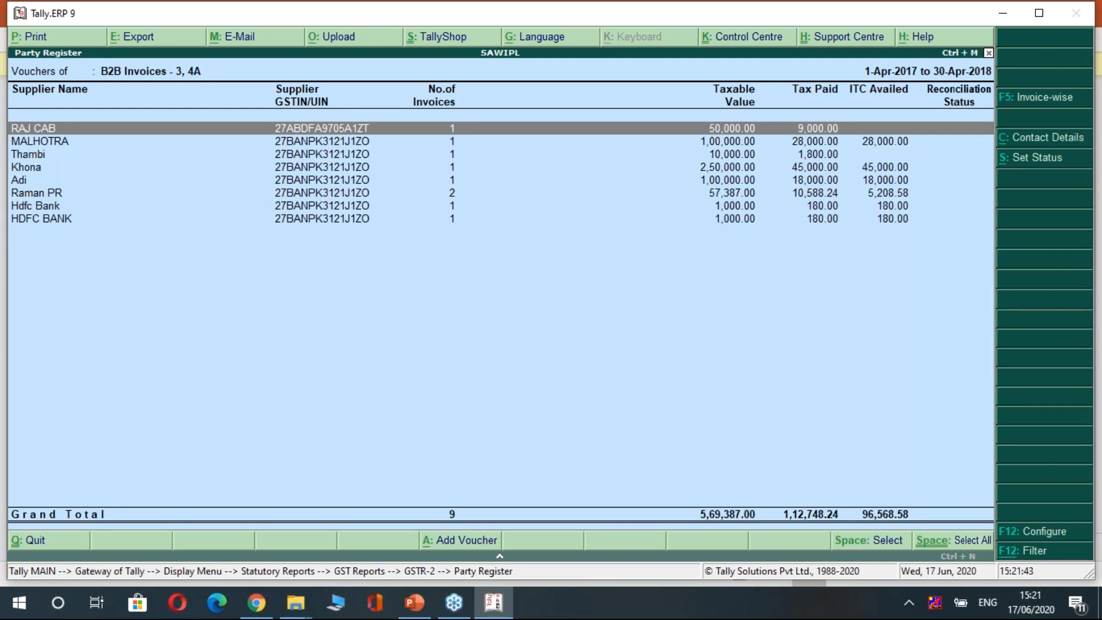
{"action": "key", "text": "Escape"}
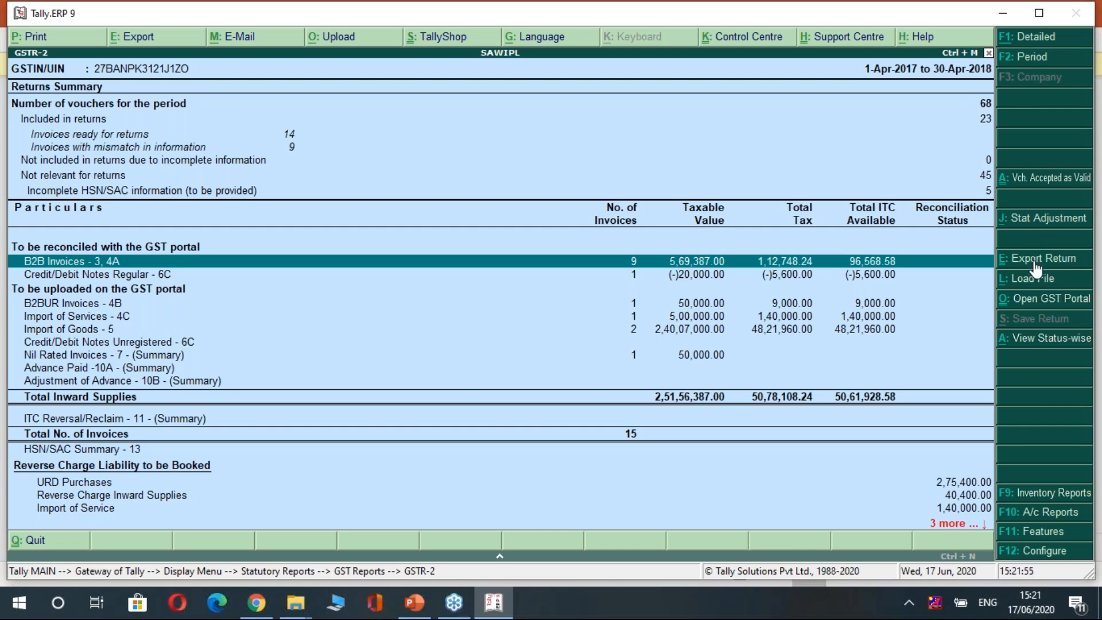
- Start exporting the GSTR-2 return in Excel (Spreadsheet) format, using the copied path of the "webinar 13.6.2020" folder as export location
{"action": "key", "text": "ctrl+e"}
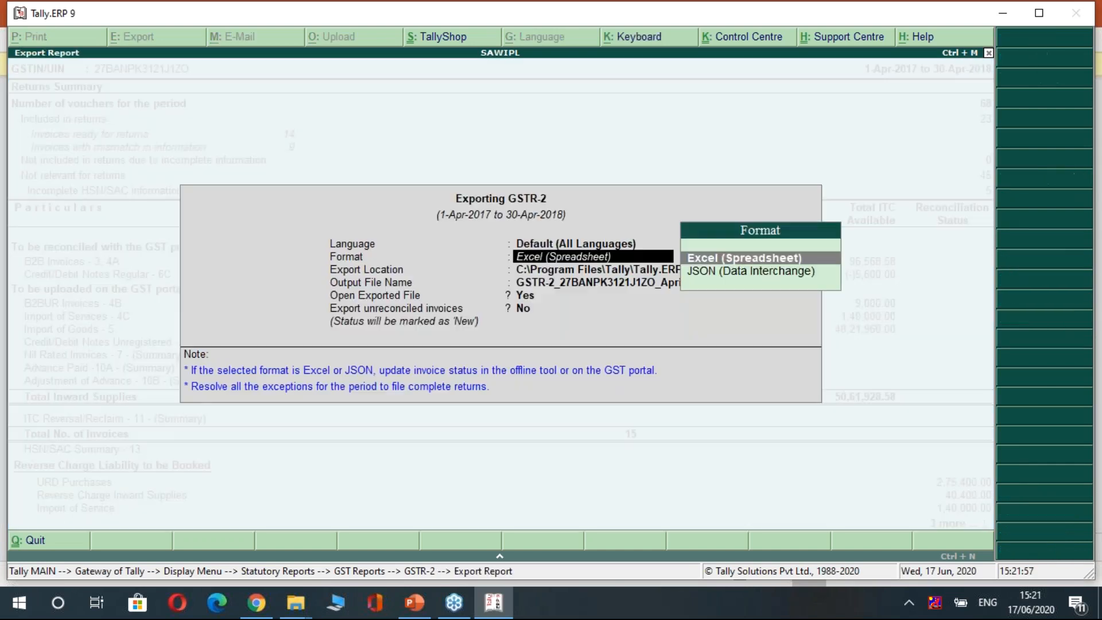
{"action": "key", "text": "Return"}
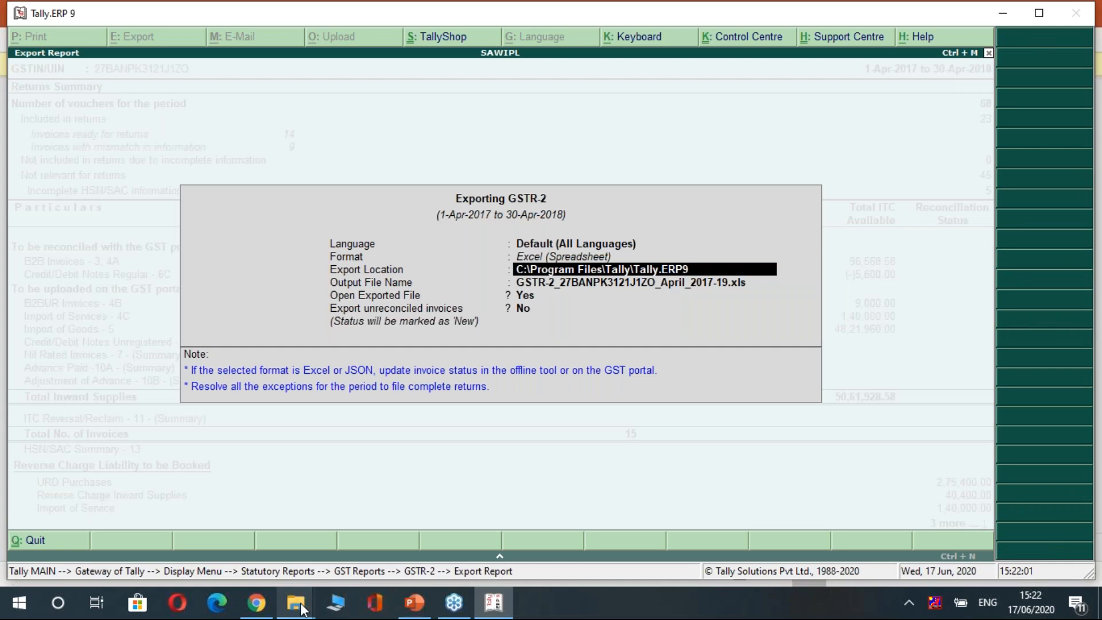
{"action": "mouse_move", "coordinate": [301, 608]}
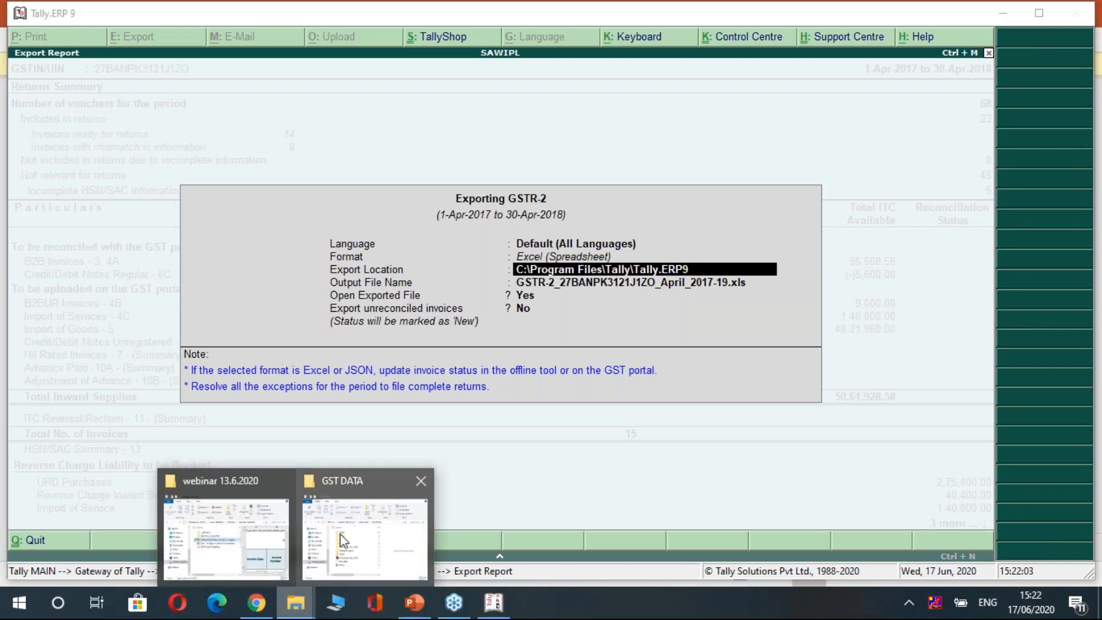
{"action": "left_click", "coordinate": [339, 533]}
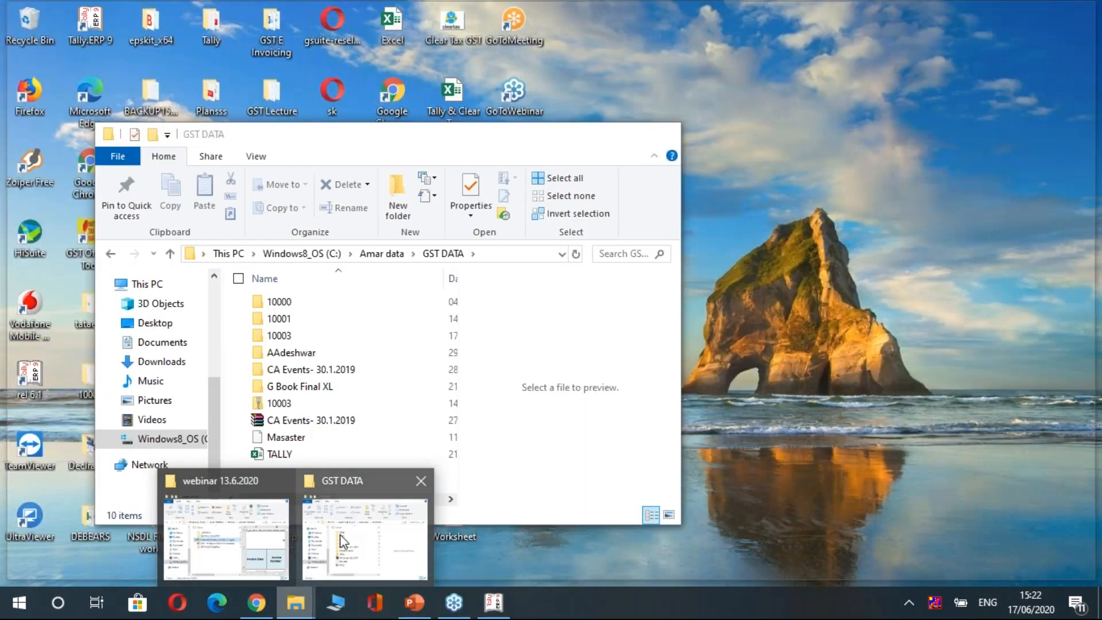
{"action": "left_click", "coordinate": [279, 539]}
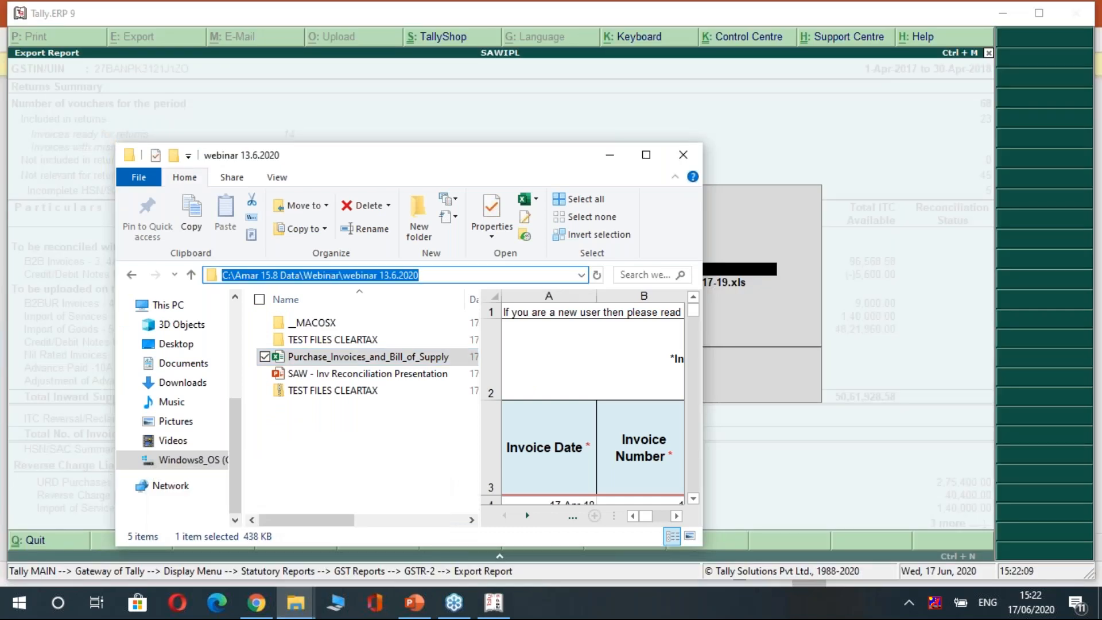
{"action": "left_click", "coordinate": [614, 161]}
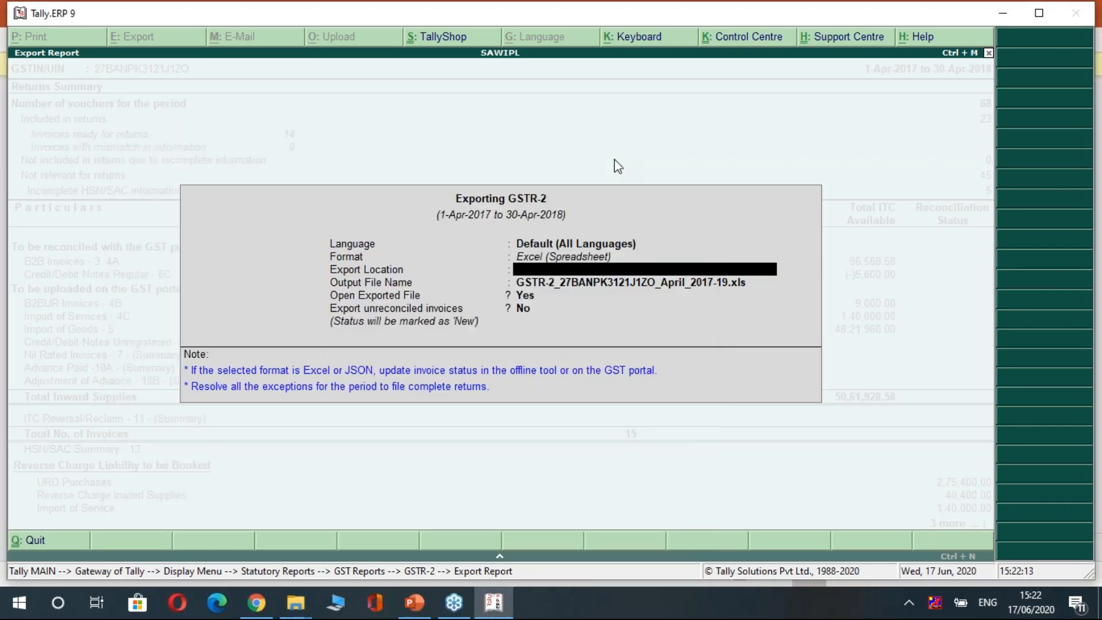
{"action": "key", "text": "ctrl+alt+v"}
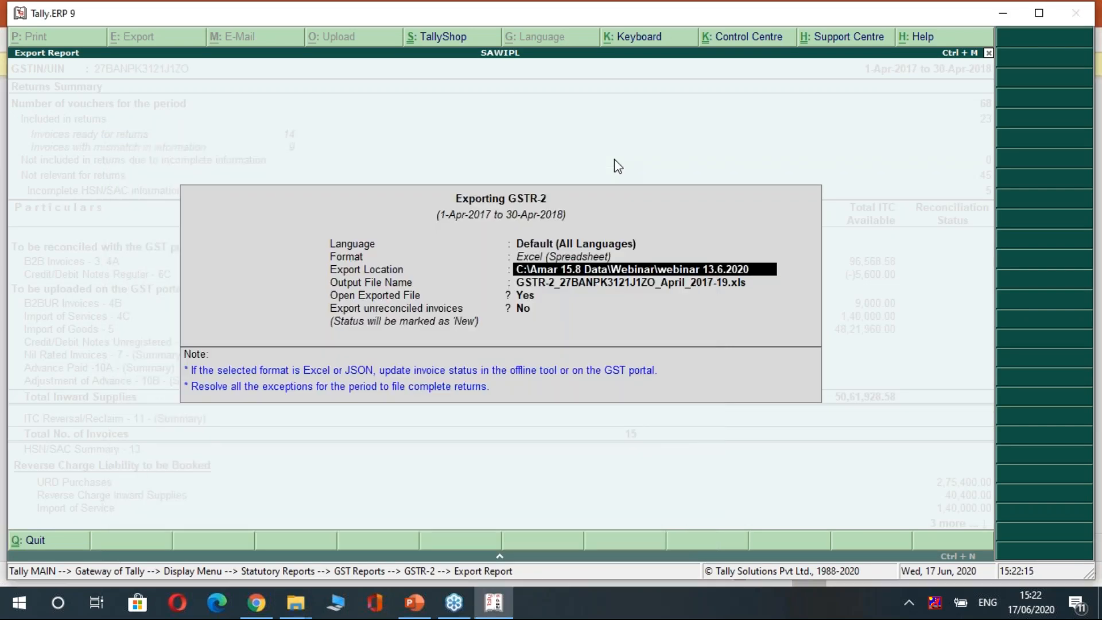
- Keep the proposed output file name, set Export unreconciled invoices to Yes, and accept the GSTR-2 export
{"action": "key", "text": "Return"}
{"action": "key", "text": "Return"}
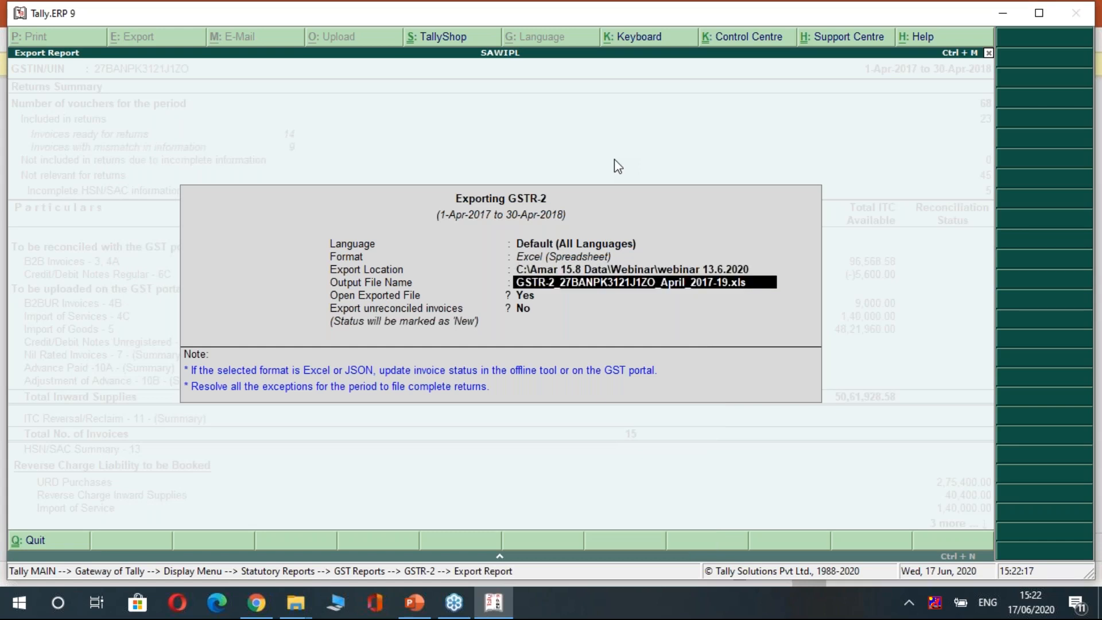
{"action": "key", "text": "Return"}
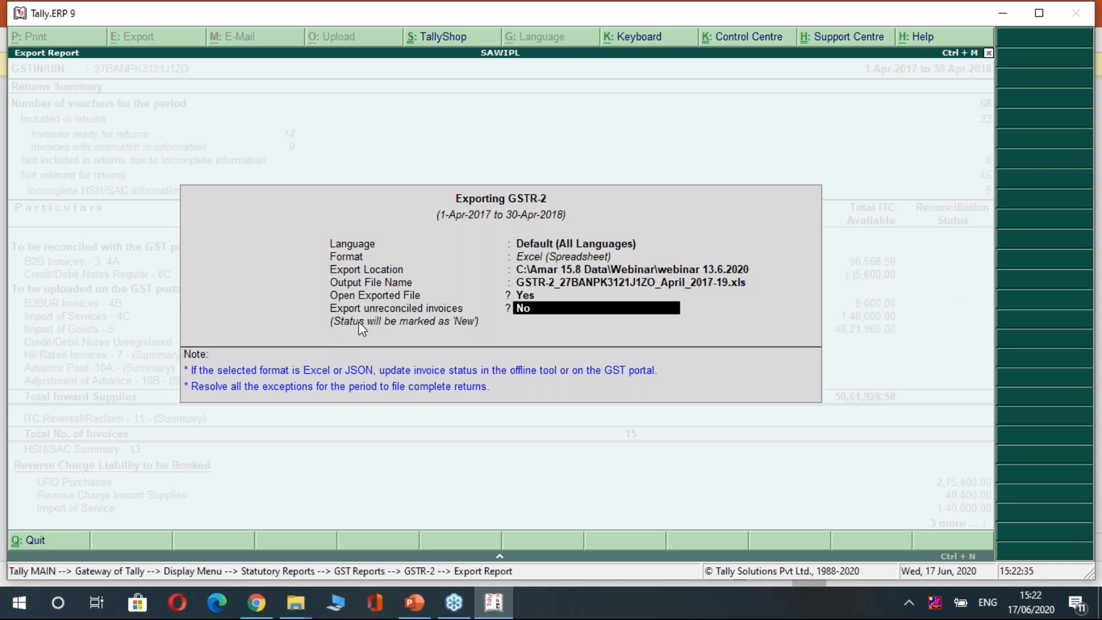
{"action": "type", "text": "y"}
{"action": "key", "text": "Return"}
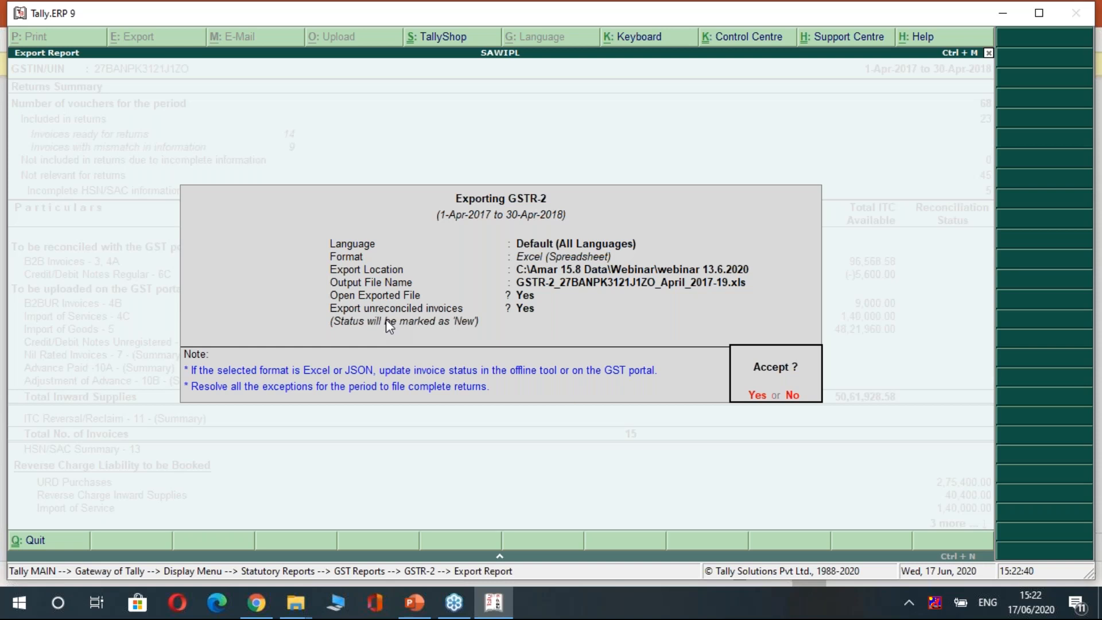
{"action": "key", "text": "Return"}
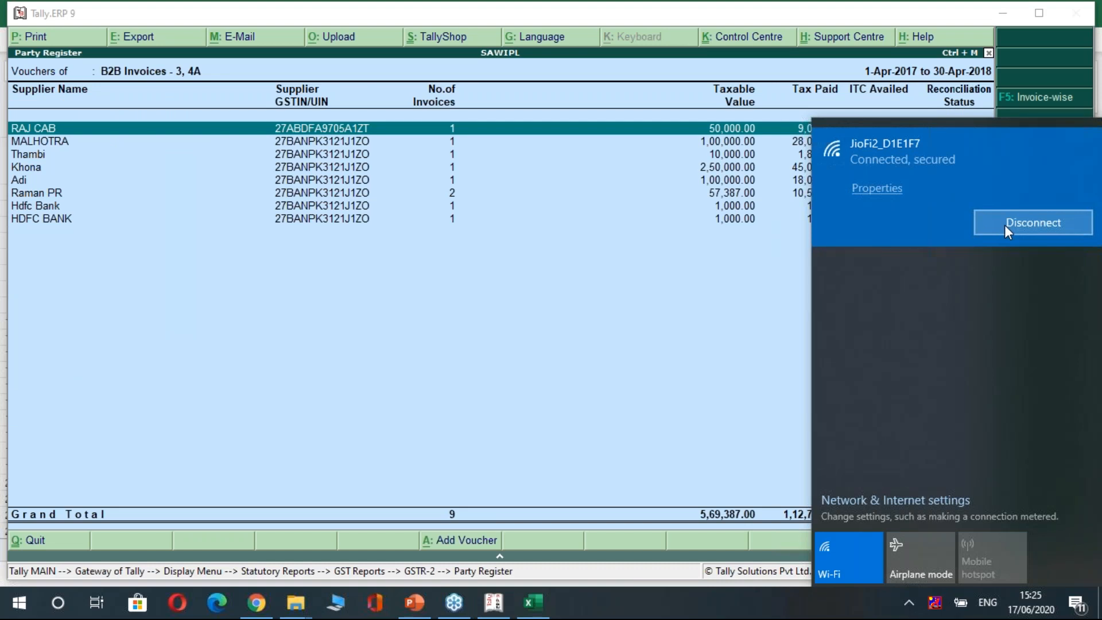
{"action": "left_click", "coordinate": [1005, 225]}
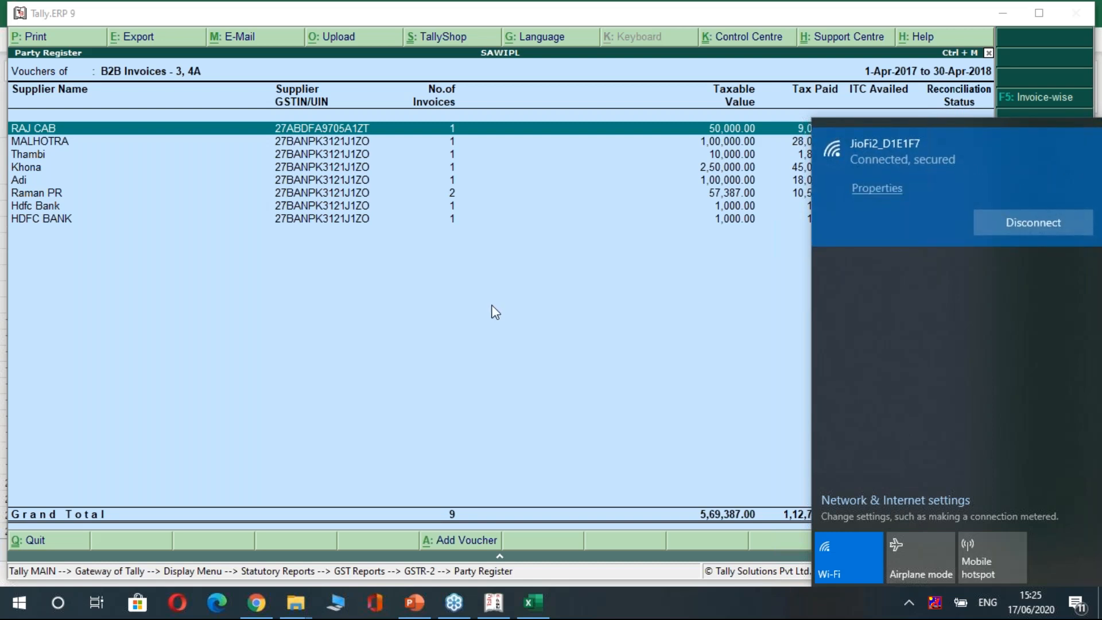
{"action": "left_click", "coordinate": [571, 320]}
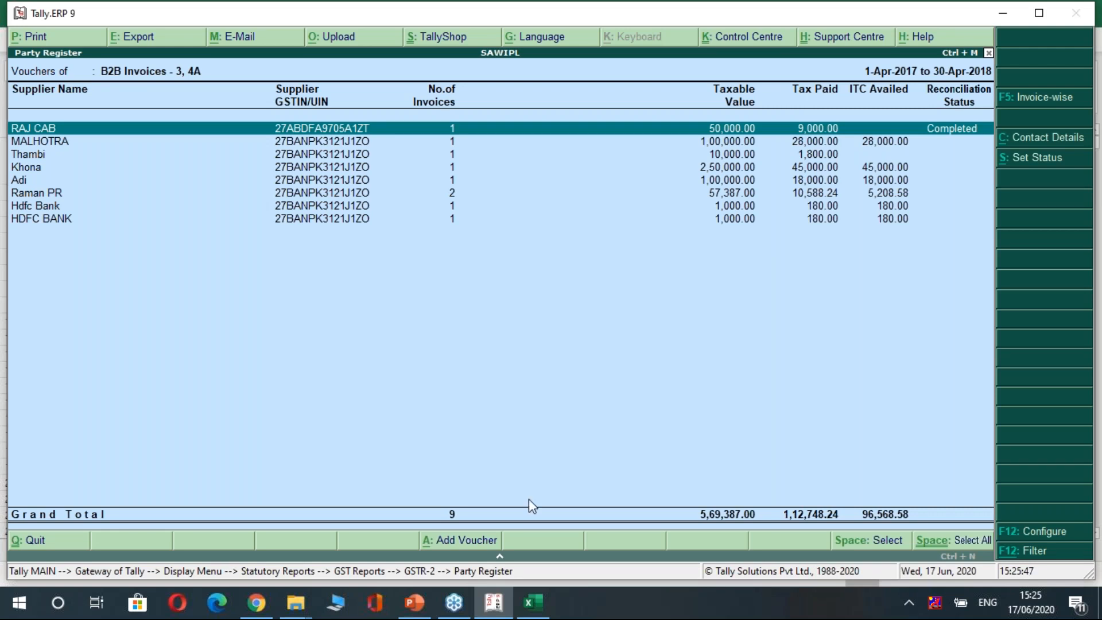
- Switch to the exported GSTR-2 workbook in Excel and examine the supplier invoice row on the b2b sheet
{"action": "left_click", "coordinate": [532, 602]}
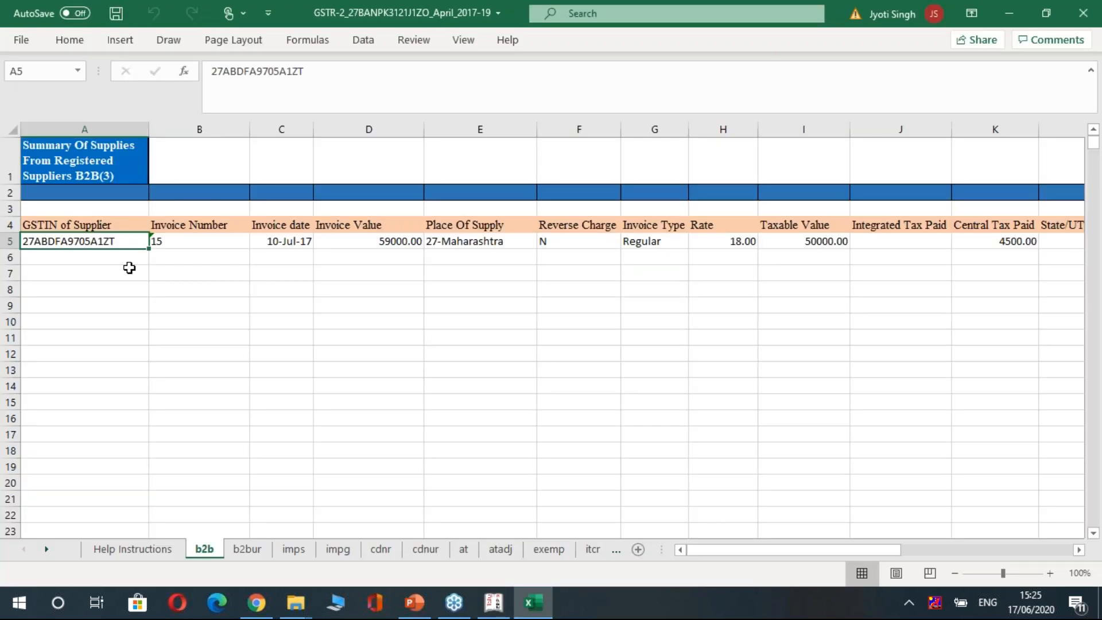
{"action": "key", "text": "Right"}
{"action": "key", "text": "Left"}
{"action": "key", "text": "Up"}
{"action": "key", "text": "Down"}
- Switch back to Tally and go through the suppliers and their GSTINs in the B2B party register
{"action": "left_click", "coordinate": [485, 607]}
{"action": "key", "text": "Down"}
{"action": "key", "text": "Down"}
{"action": "key", "text": "Down"}
{"action": "key", "text": "Down"}
{"action": "key", "text": "Down"}
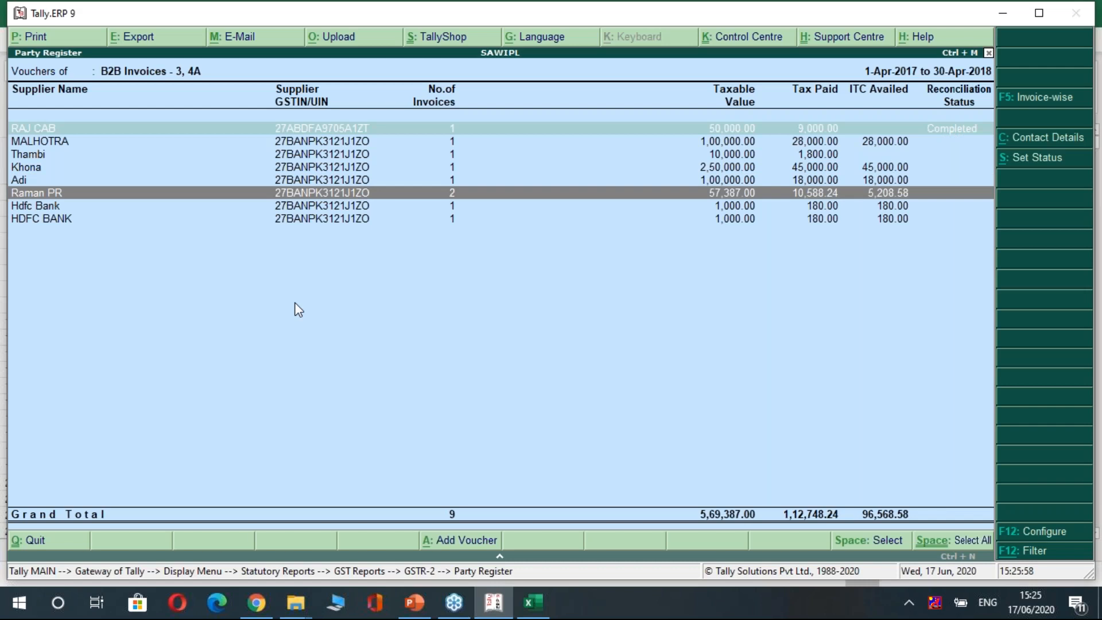
{"action": "key", "text": "Down"}
{"action": "key", "text": "Down"}
{"action": "key", "text": "Up"}
{"action": "key", "text": "Up"}
{"action": "key", "text": "Up"}
{"action": "key", "text": "Up"}
{"action": "key", "text": "Up"}
{"action": "key", "text": "Up"}
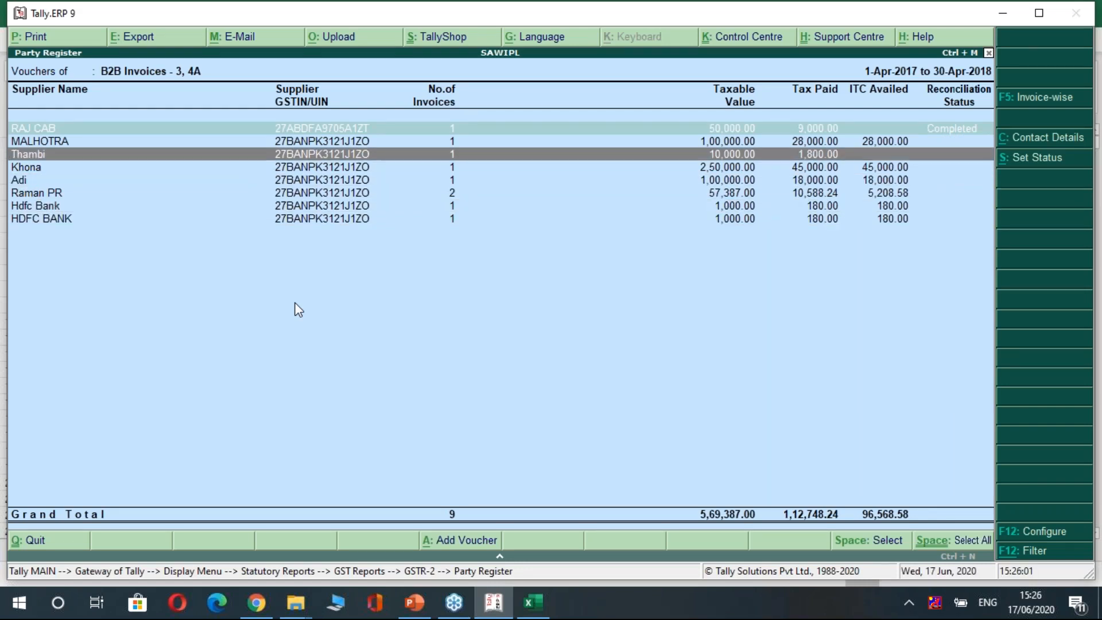
{"action": "key", "text": "Up"}
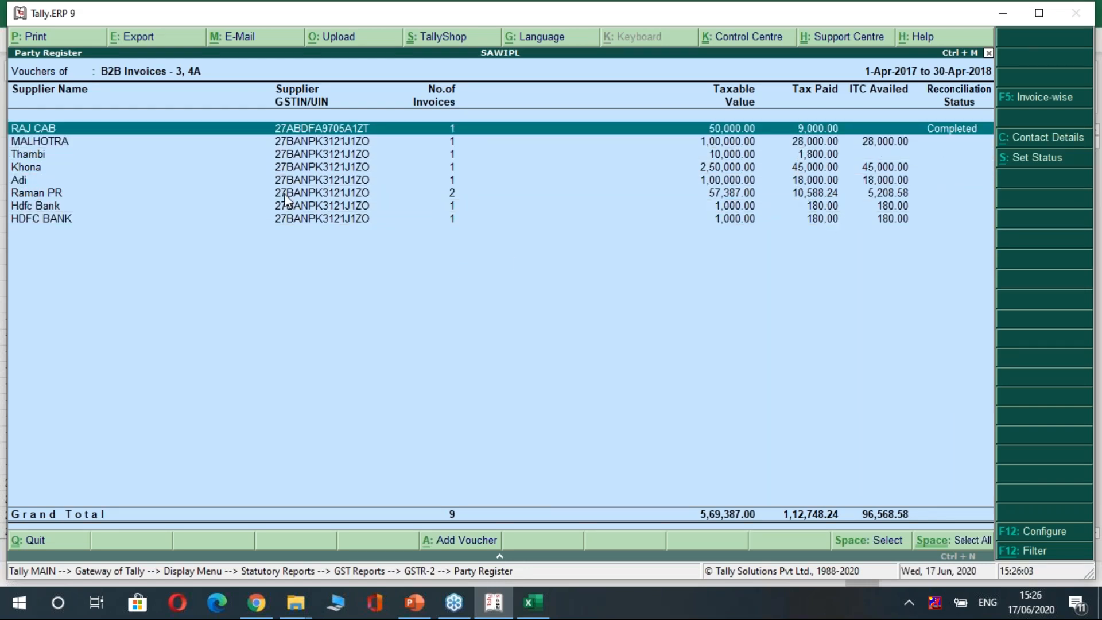
- Recheck the b2b sheet of the exported workbook in Excel, and return to the GSTR-2 summary in Tally
{"action": "left_click", "coordinate": [540, 614]}
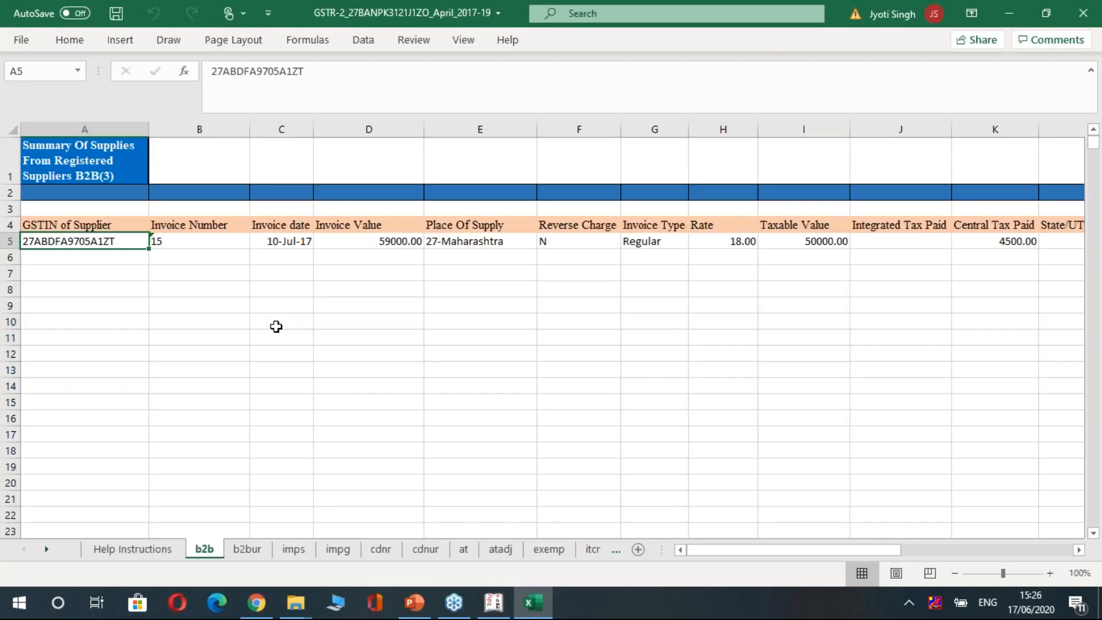
{"action": "left_click", "coordinate": [277, 321]}
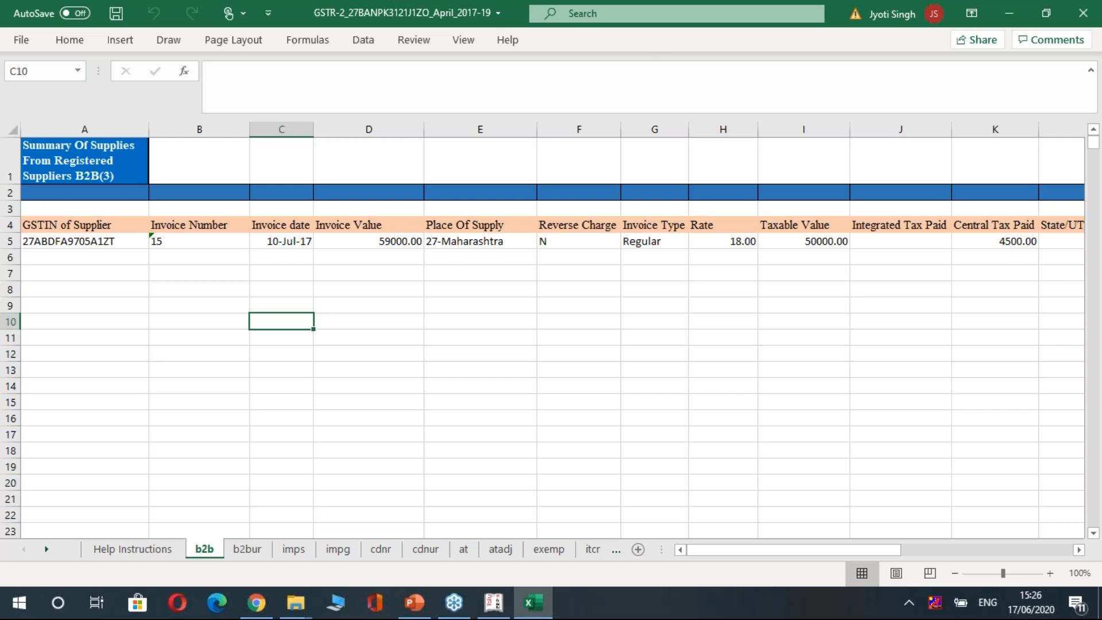
{"action": "left_click", "coordinate": [494, 603]}
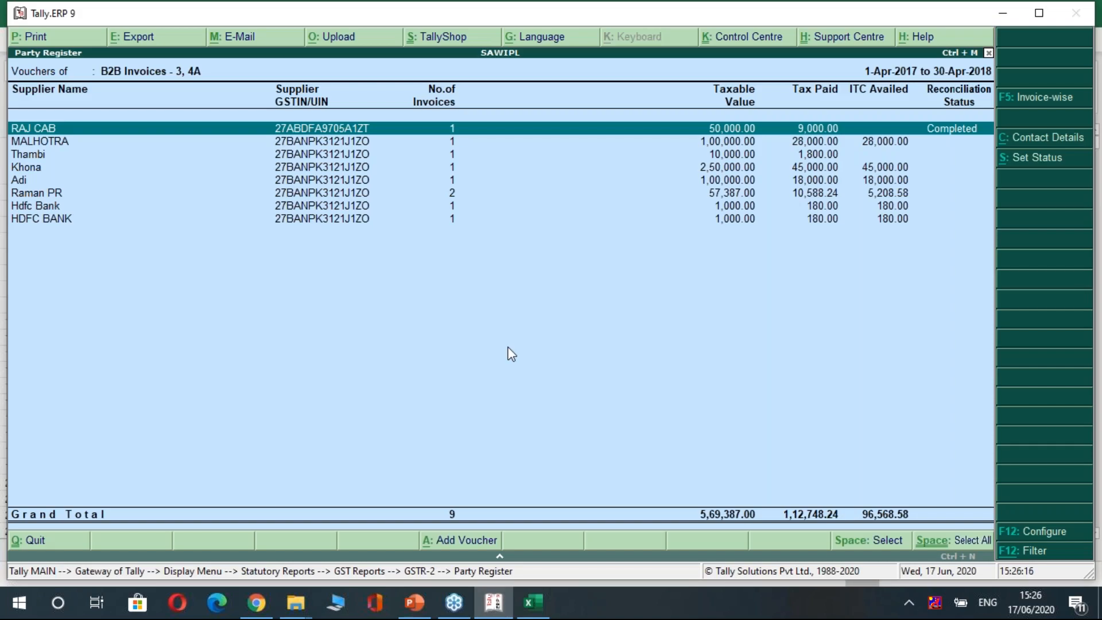
{"action": "key", "text": "Escape"}
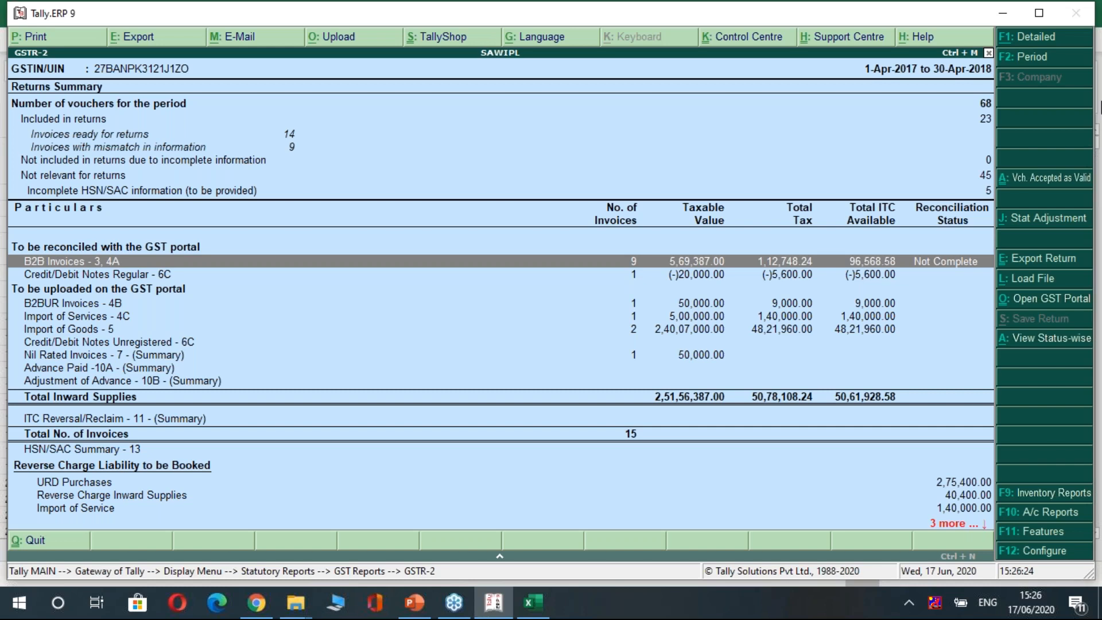
{"action": "left_click", "coordinate": [1087, 53]}
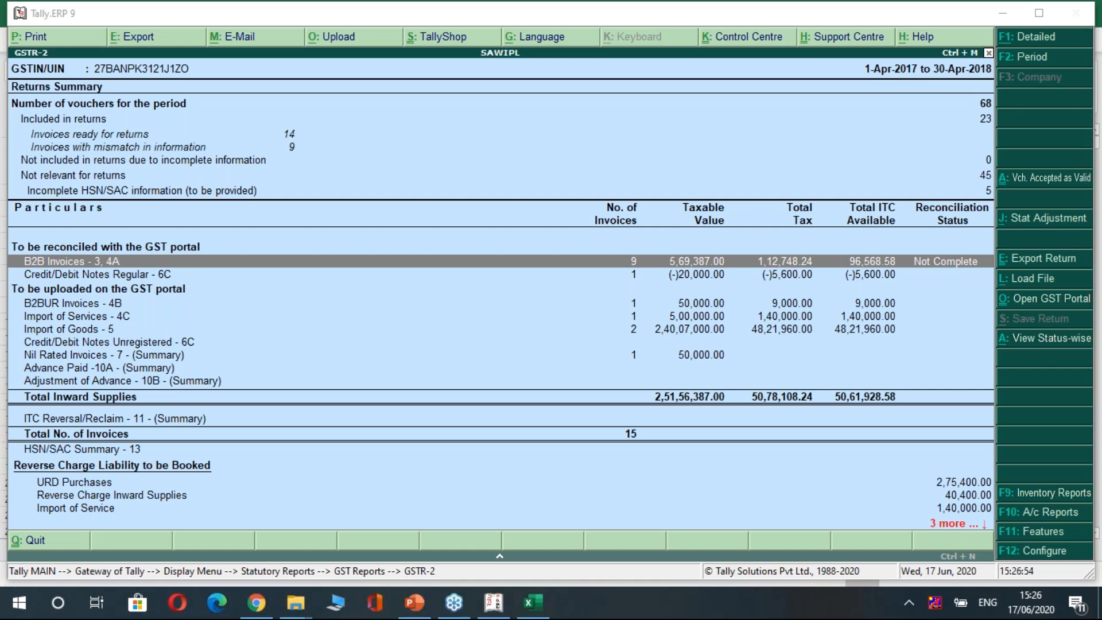
- Reopen the GSTR-2 report and set its period from 1-4-2017 to 31-3-2018
{"action": "key", "text": "Escape"}
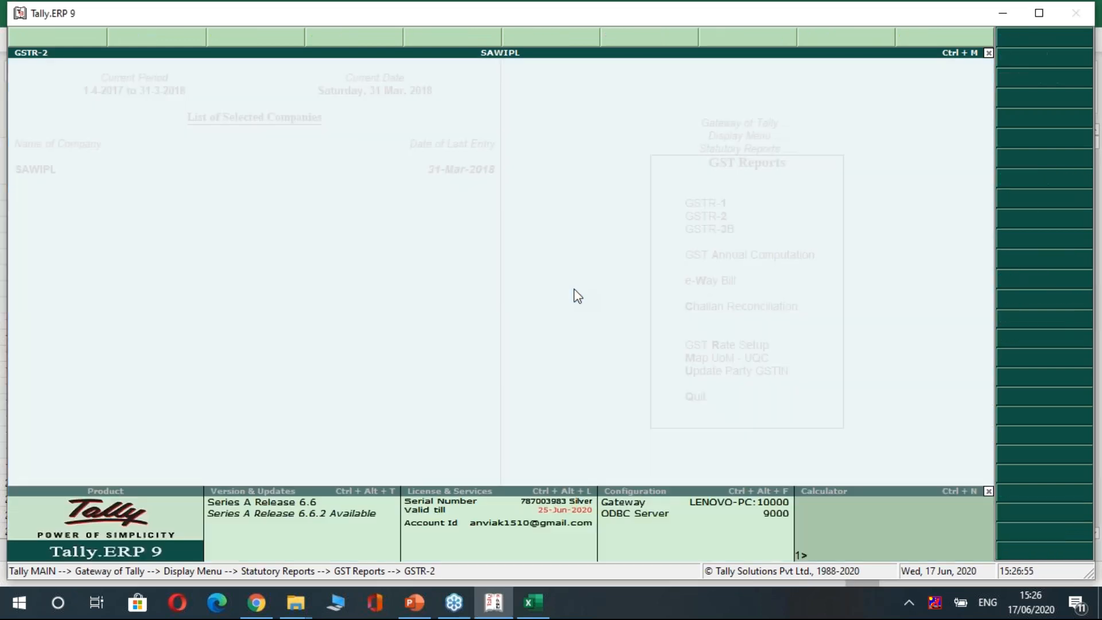
{"action": "key", "text": "Return"}
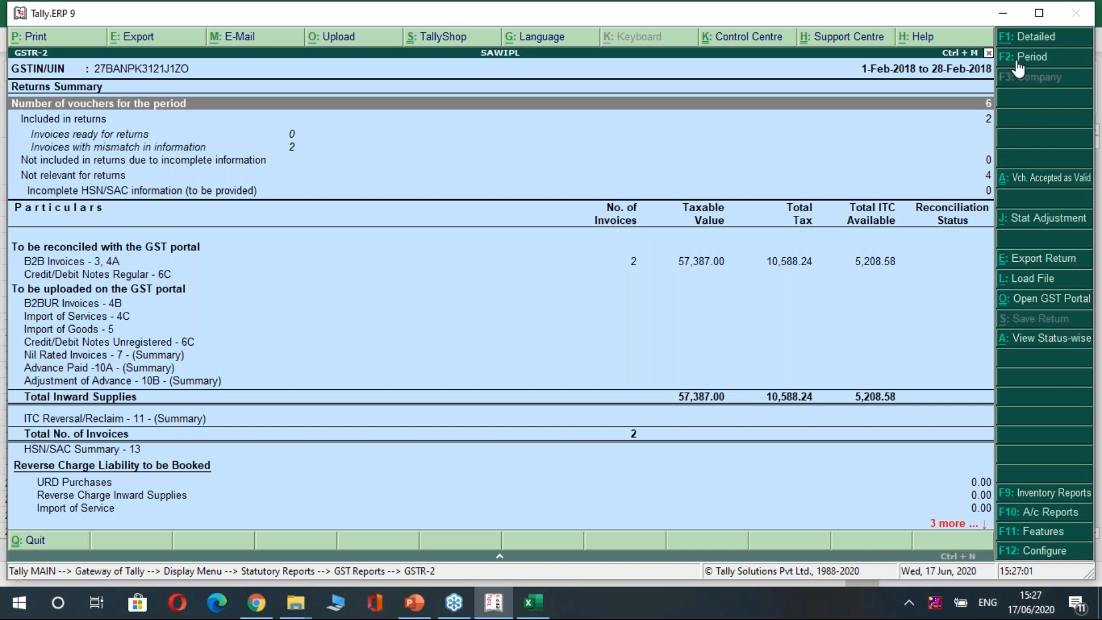
{"action": "left_click", "coordinate": [1017, 63]}
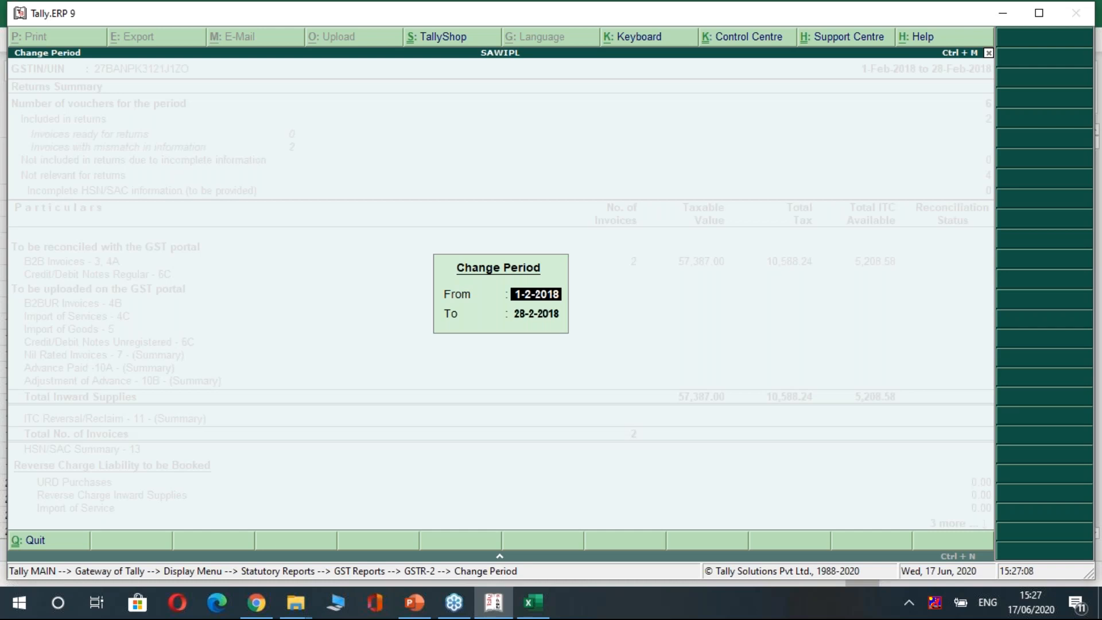
{"action": "type", "text": "1-4-17"}
{"action": "key", "text": "Return"}
{"action": "type", "text": "31-3-17"}
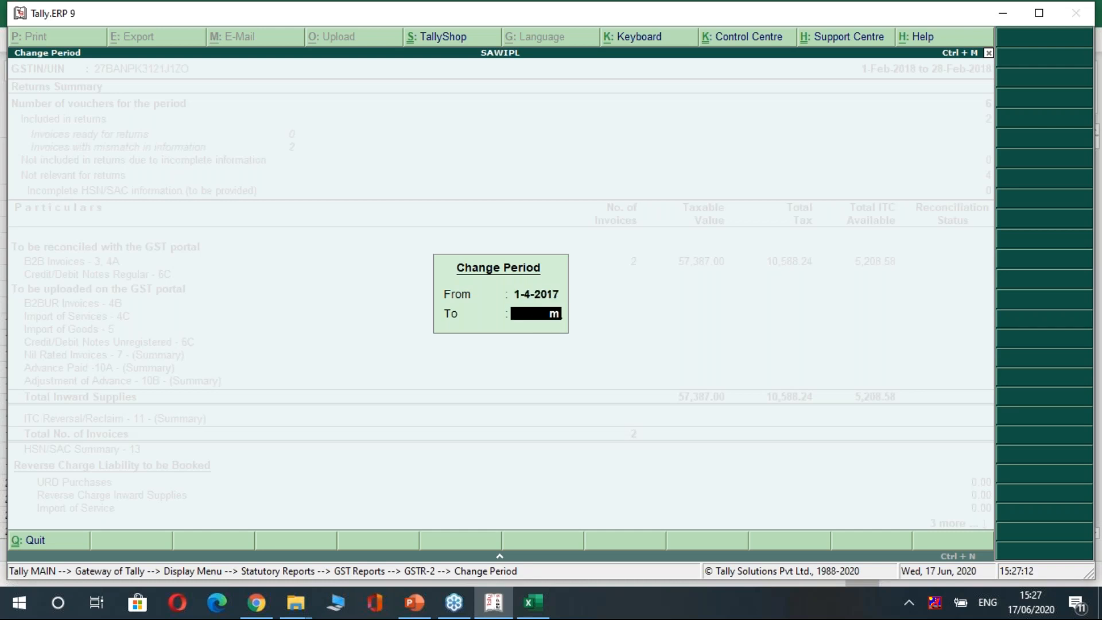
{"action": "key", "text": "Return"}
{"action": "type", "text": "m18"}
{"action": "key", "text": "Return"}
{"action": "key", "text": "Return"}
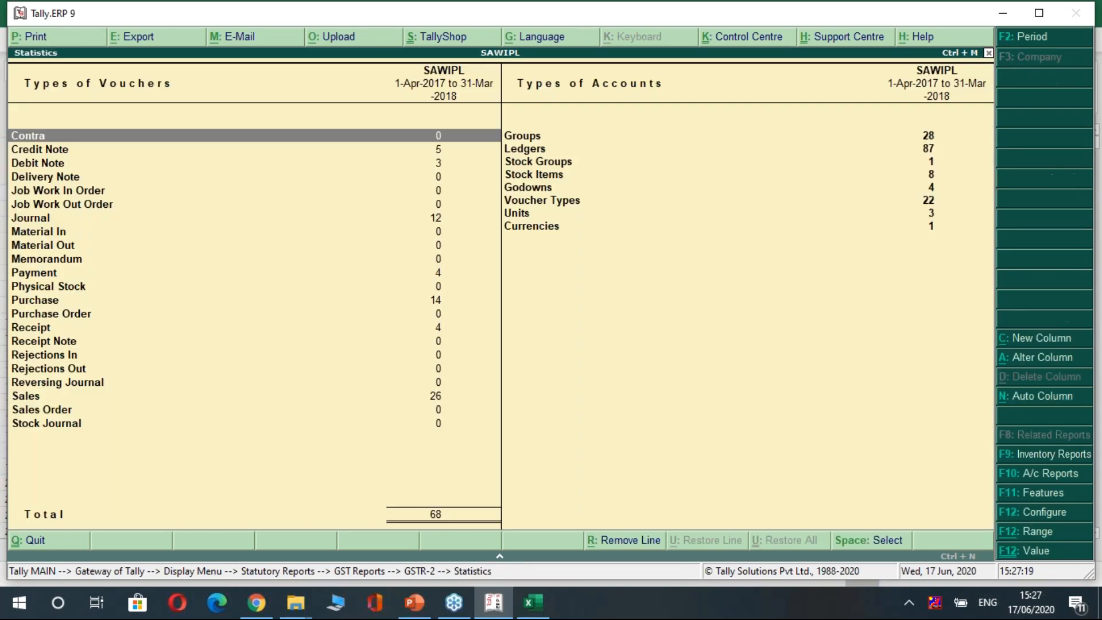
- Leave the voucher statistics, check the B2B Invoices line in GSTR-2 against the b2b sheet in Excel, and return to Tally
{"action": "key", "text": "Escape"}
{"action": "key", "text": "Down"}
{"action": "key", "text": "Down"}
{"action": "key", "text": "Down"}
{"action": "key", "text": "Down"}
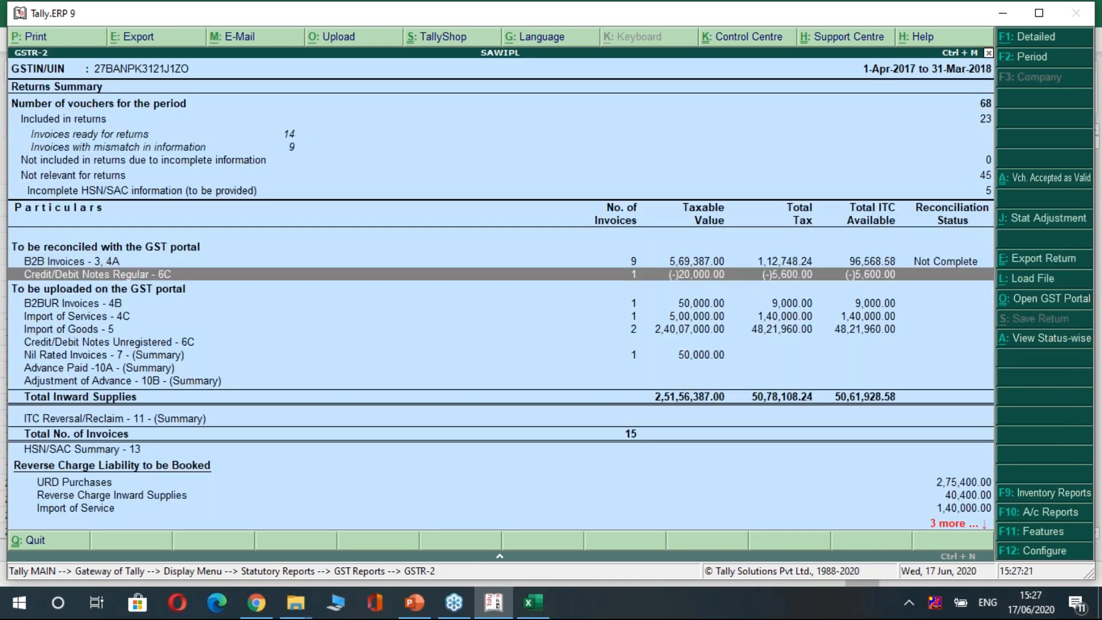
{"action": "key", "text": "Up"}
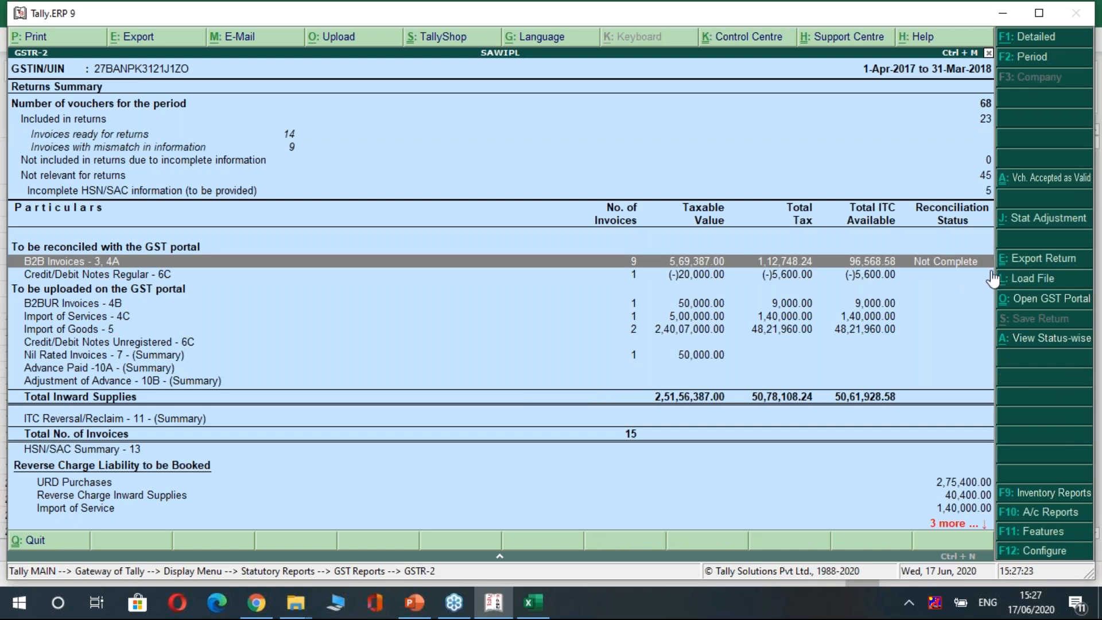
{"action": "left_click", "coordinate": [534, 603]}
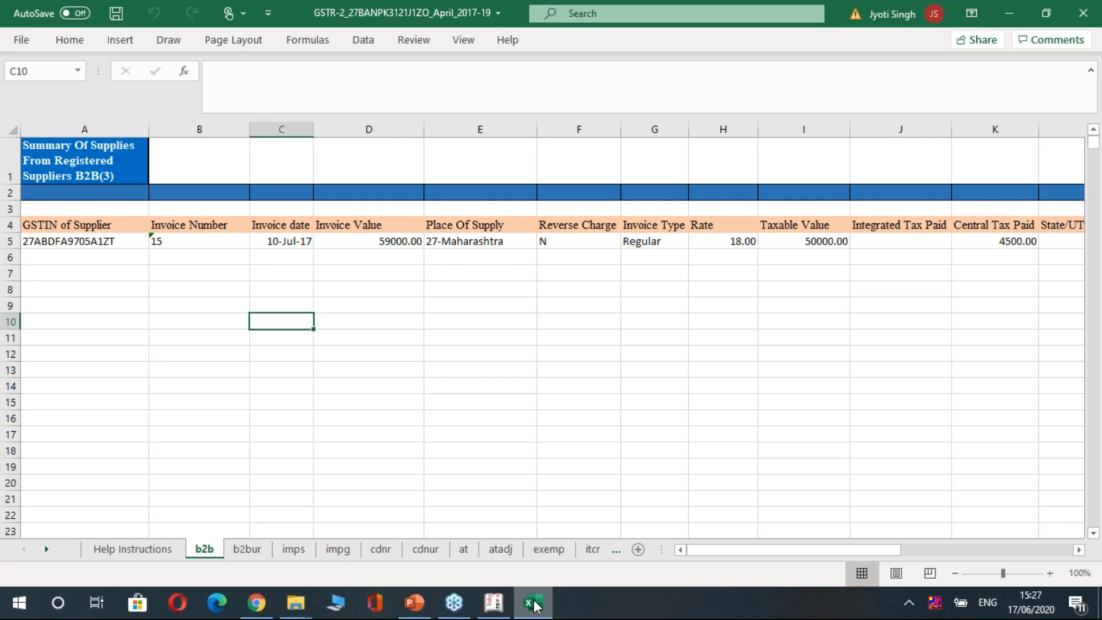
{"action": "left_click", "coordinate": [1009, 13]}
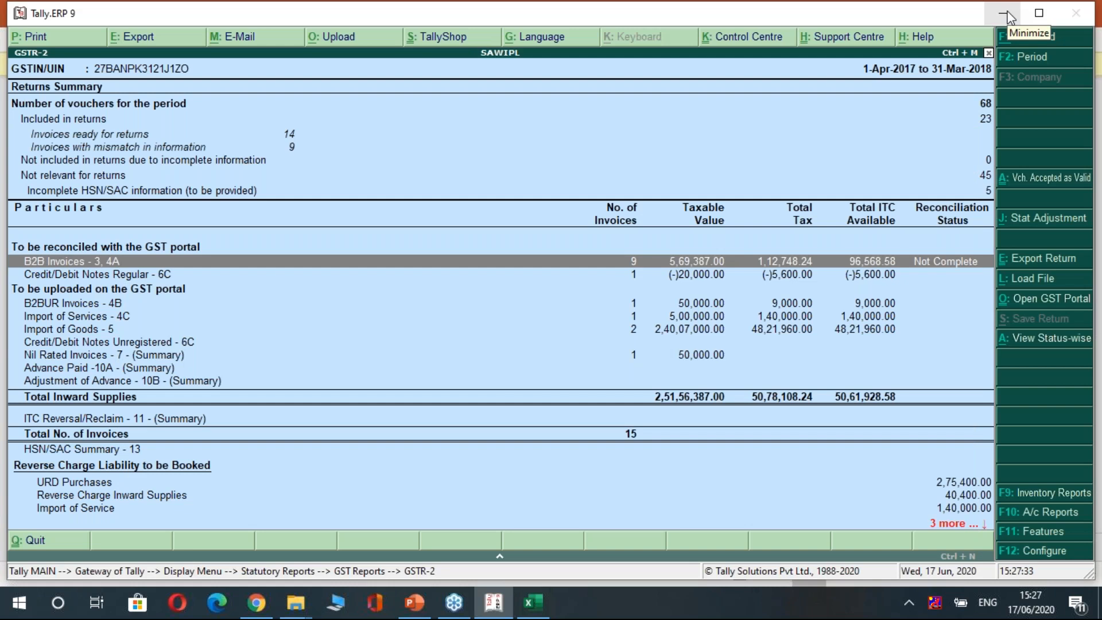
- Leave the GSTR-2 report and open the Purchase Register from the account books
{"action": "key", "text": "Escape"}
{"action": "key", "text": "Escape"}
{"action": "key", "text": "Escape"}
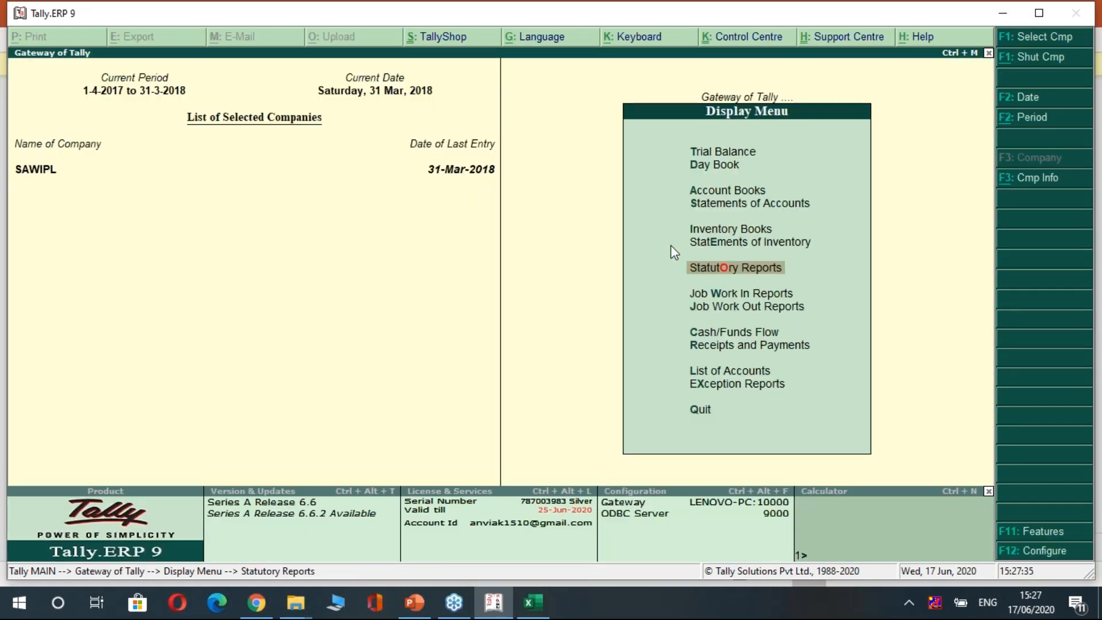
{"action": "key", "text": "Escape"}
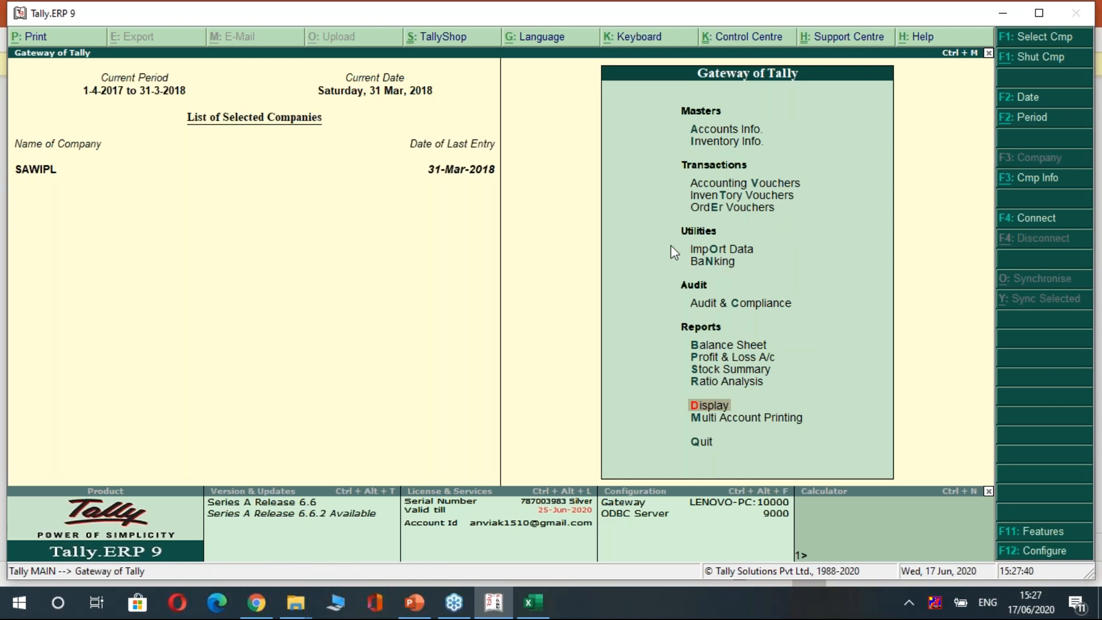
{"action": "key", "text": "Return"}
{"action": "key", "text": "Down"}
{"action": "key", "text": "Down"}
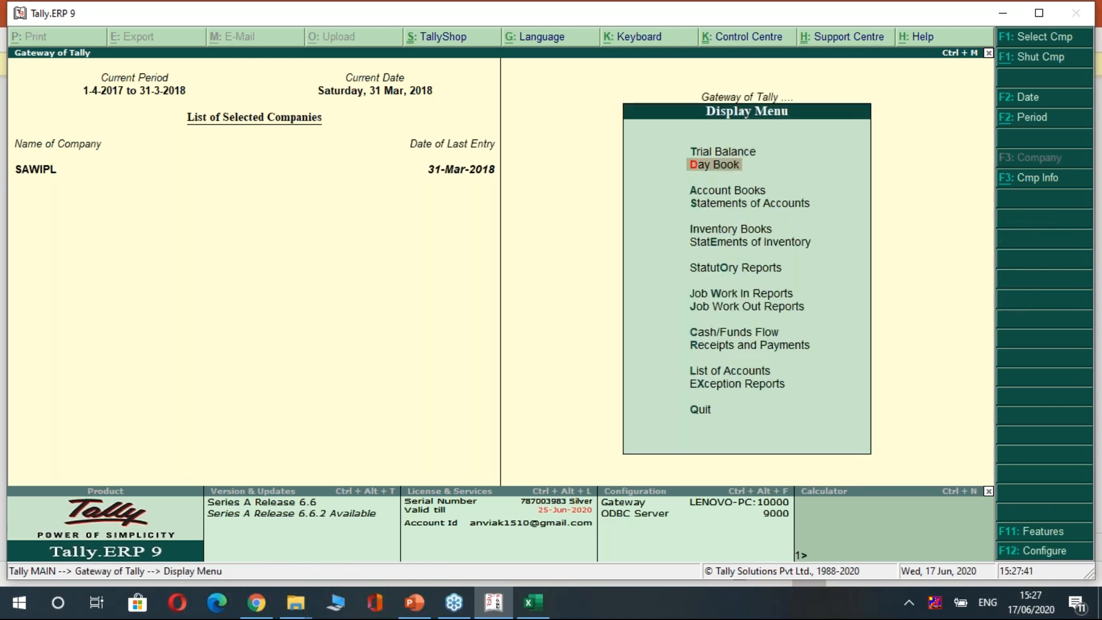
{"action": "key", "text": "Return"}
{"action": "key", "text": "Down"}
{"action": "key", "text": "Down"}
{"action": "key", "text": "Down"}
{"action": "key", "text": "Down"}
{"action": "key", "text": "Down"}
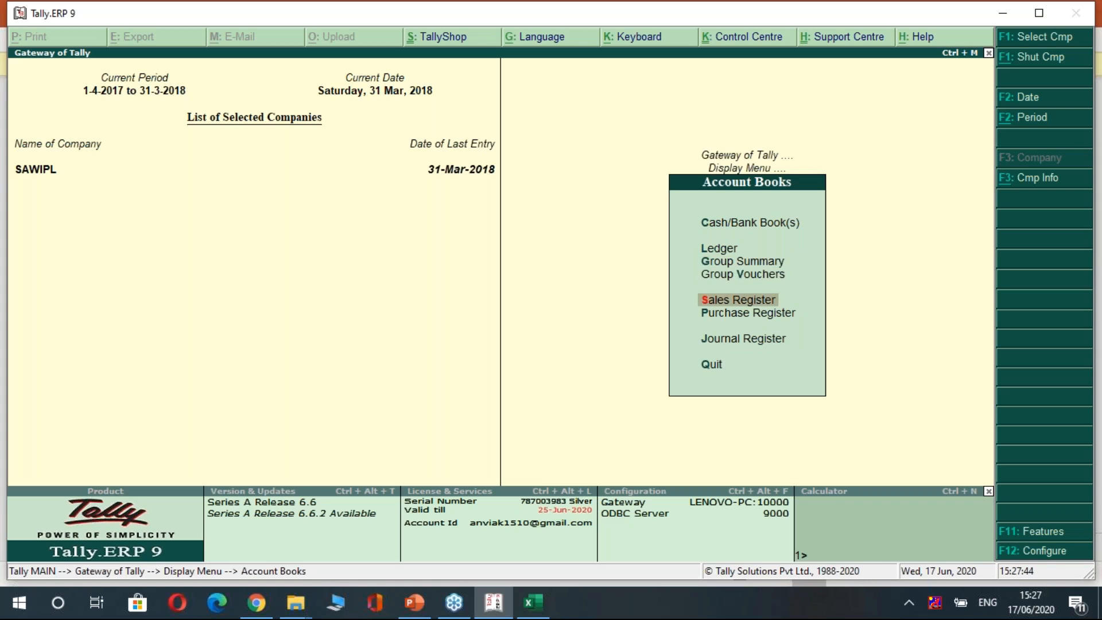
{"action": "key", "text": "Return"}
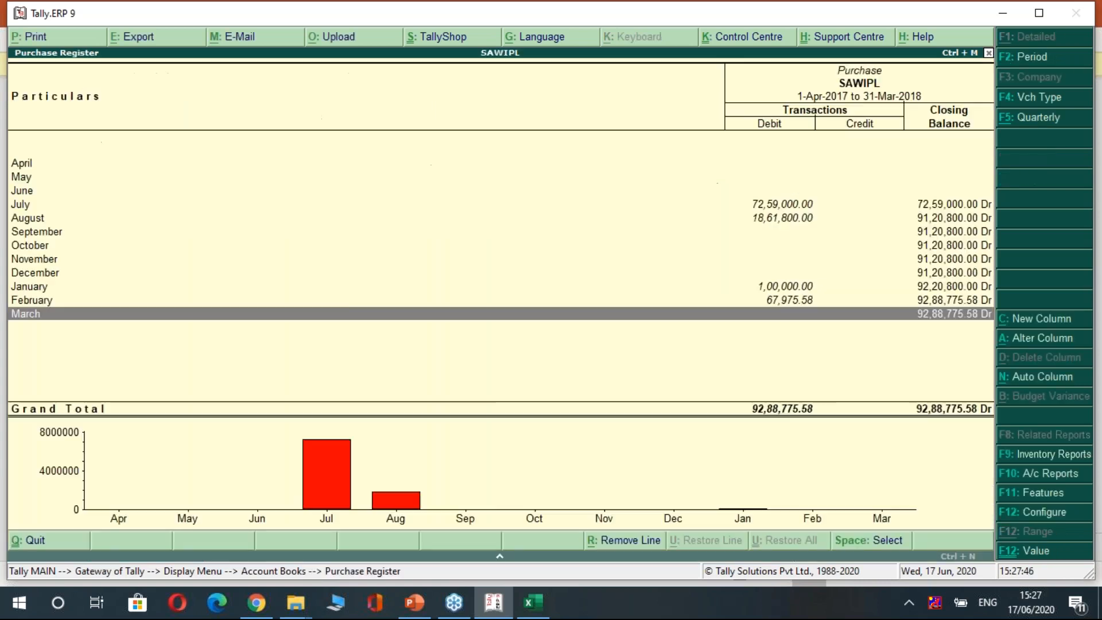
- Open the list of purchase vouchers for July from the monthly register
{"action": "key", "text": "Up"}
{"action": "key", "text": "Up"}
{"action": "key", "text": "Up"}
{"action": "key", "text": "Up"}
{"action": "key", "text": "Up"}
{"action": "key", "text": "Up"}
{"action": "key", "text": "Up"}
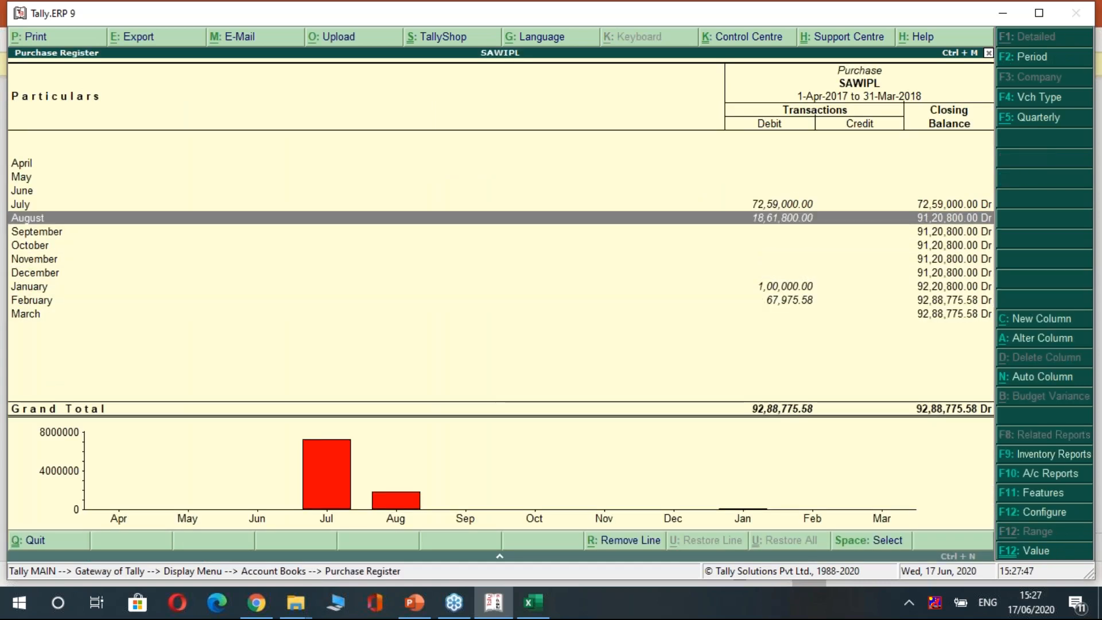
{"action": "key", "text": "Up"}
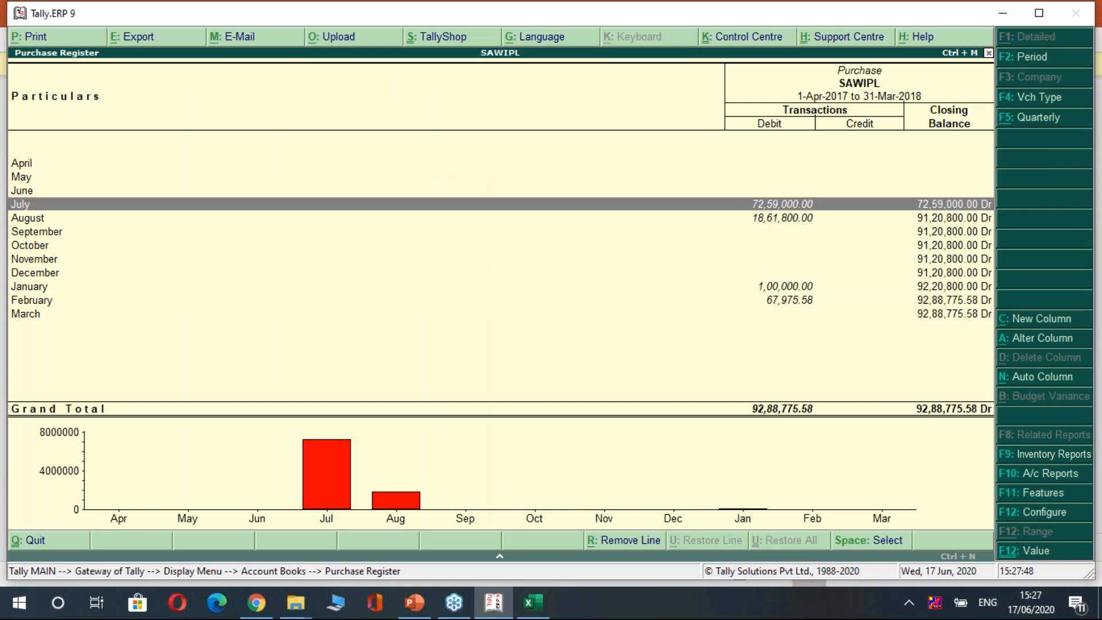
{"action": "key", "text": "Return"}
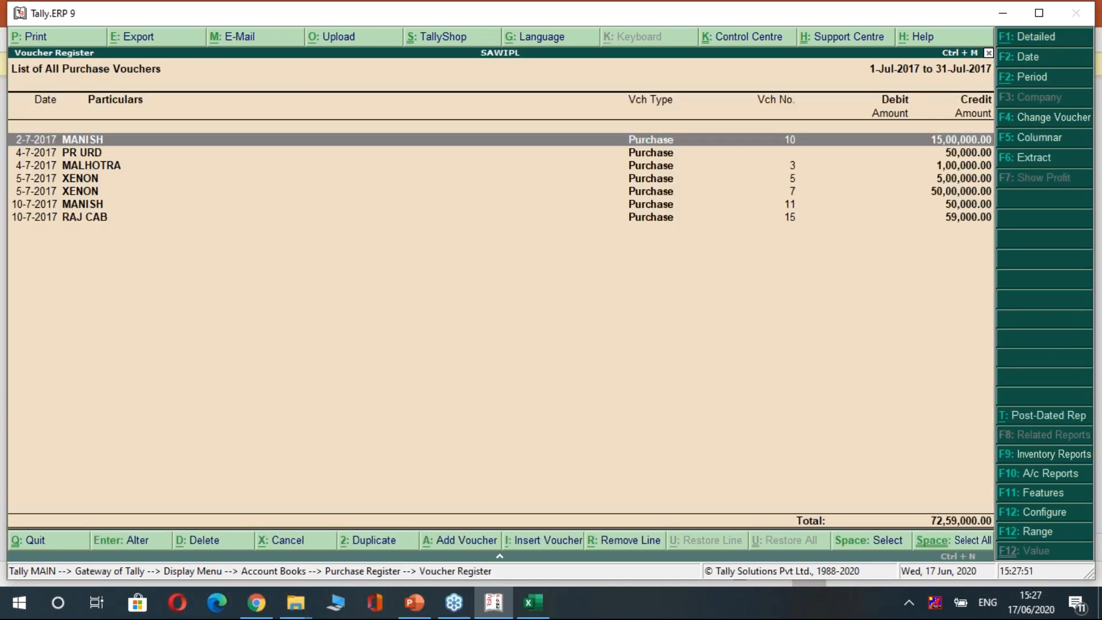
- Display the July purchase vouchers as a columnar register, keeping the default column options, including supplier invoice number and date
{"action": "left_click", "coordinate": [1022, 142]}
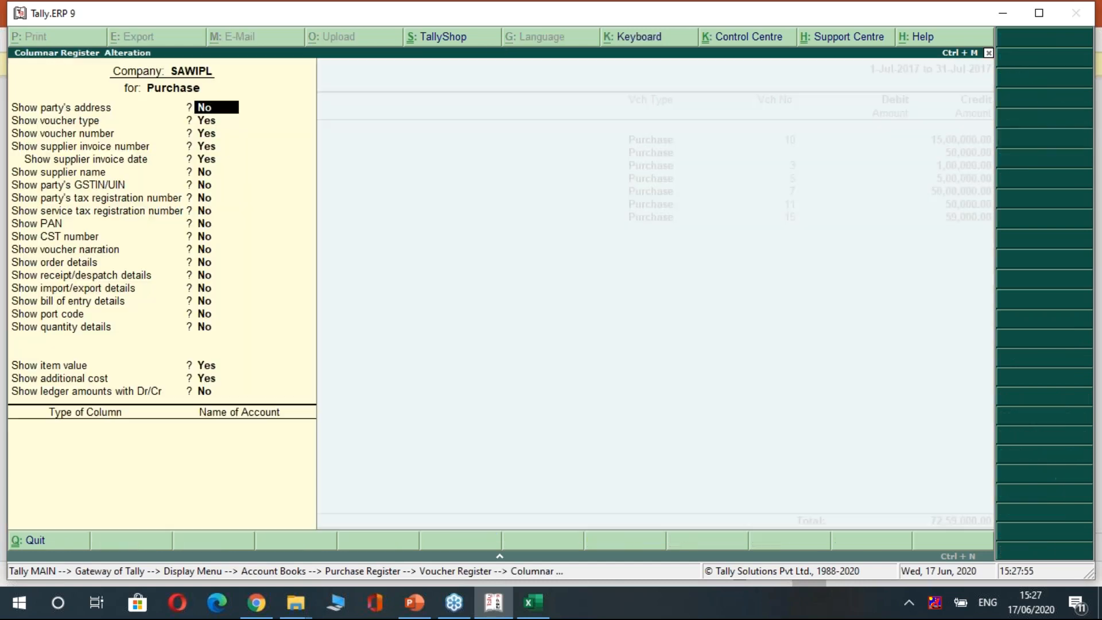
{"action": "key", "text": "Return"}
{"action": "key", "text": "Return"}
{"action": "key", "text": "Return"}
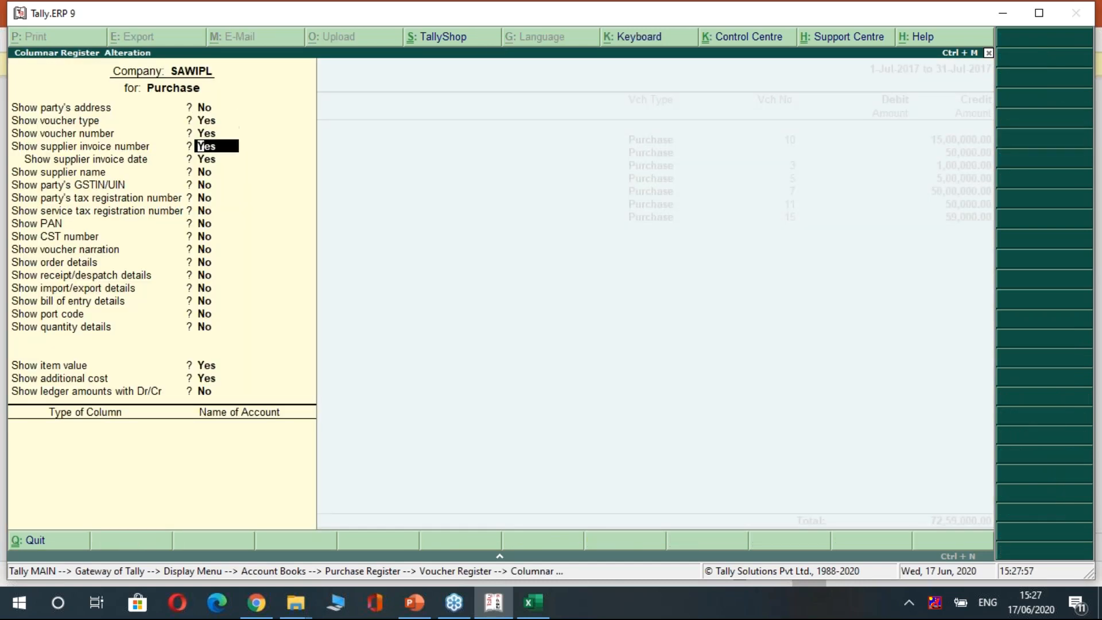
{"action": "key", "text": "Return"}
{"action": "key", "text": "Up"}
{"action": "key", "text": "Return"}
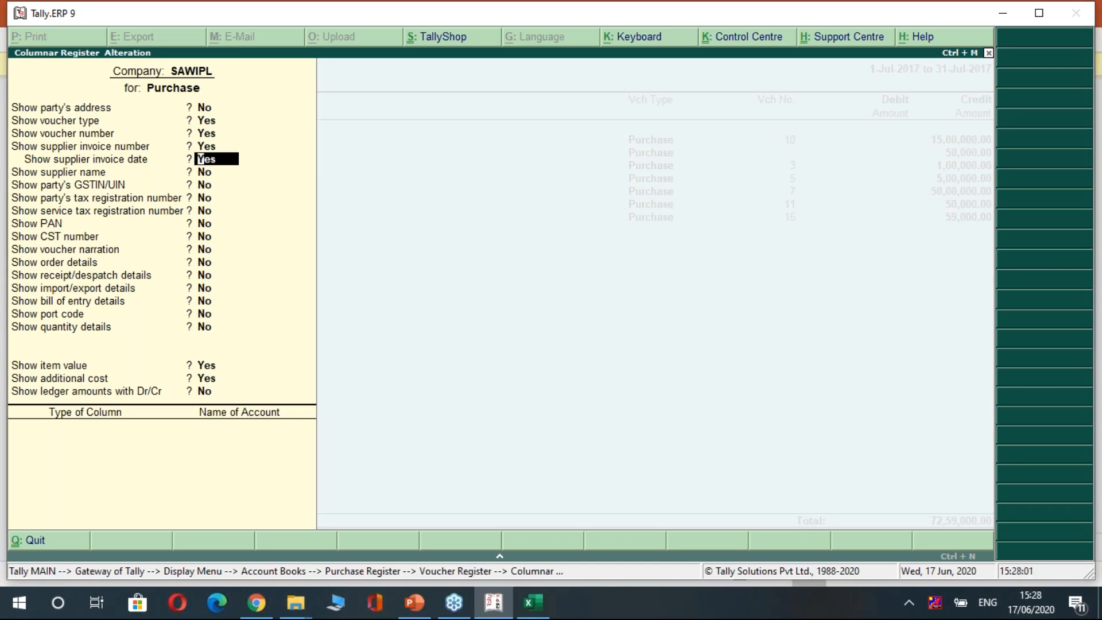
{"action": "key", "text": "Return"}
{"action": "key", "text": "Return"}
{"action": "key", "text": "Return"}
{"action": "key", "text": "Return"}
{"action": "key", "text": "Return"}
{"action": "key", "text": "Return"}
{"action": "key", "text": "Return"}
{"action": "key", "text": "Return"}
{"action": "key", "text": "Return"}
{"action": "key", "text": "Return"}
{"action": "key", "text": "Return"}
{"action": "key", "text": "Return"}
{"action": "key", "text": "Return"}
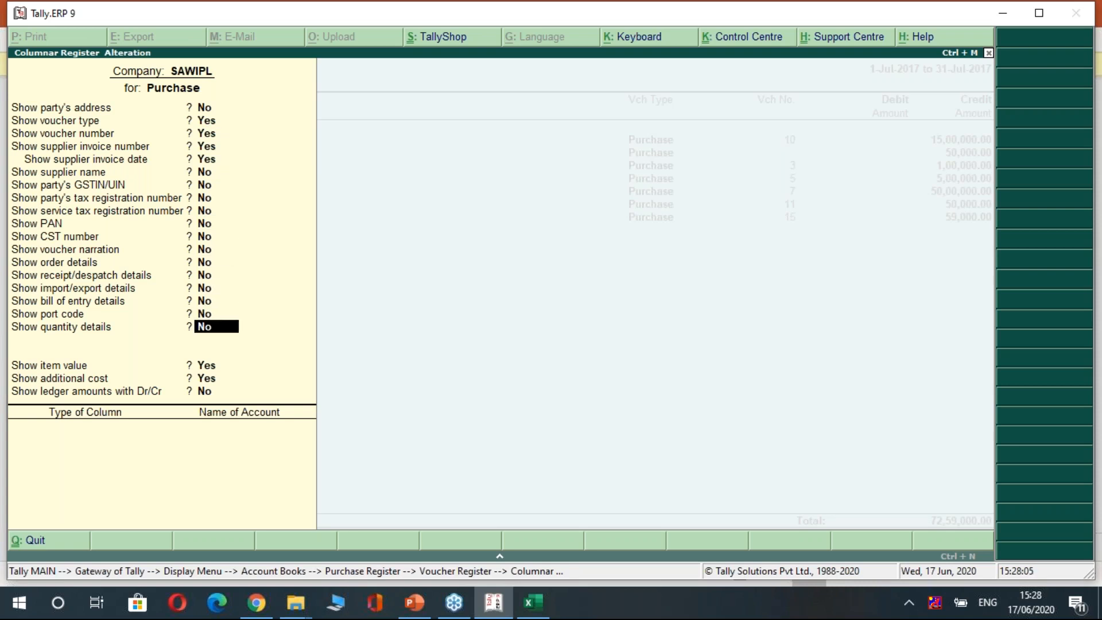
{"action": "key", "text": "Return"}
{"action": "key", "text": "Return"}
{"action": "key", "text": "Return"}
{"action": "key", "text": "Return"}
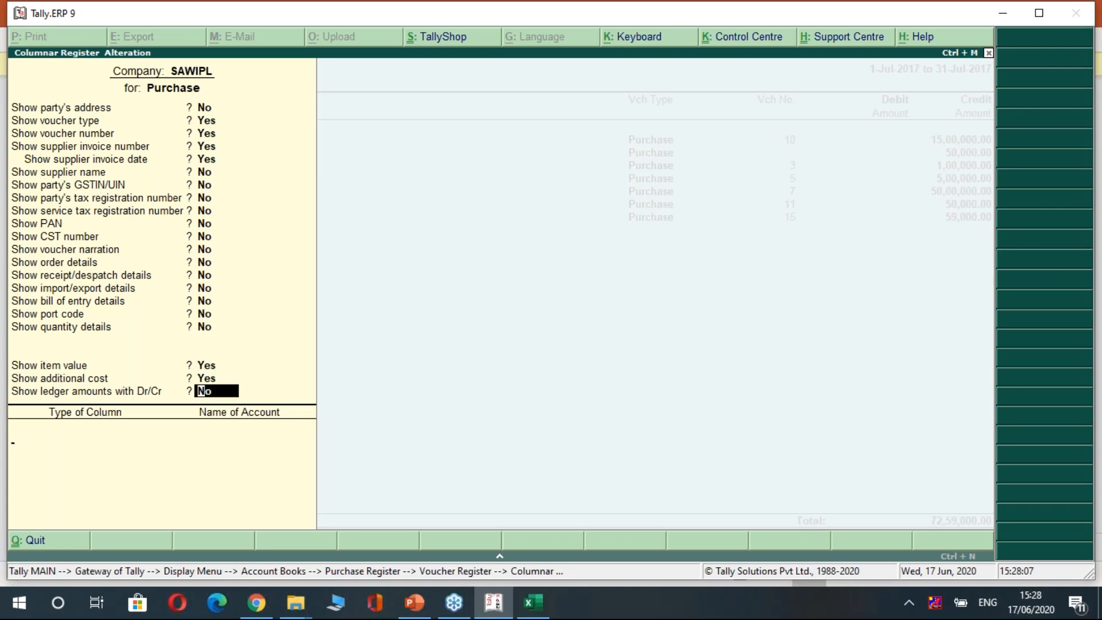
{"action": "key", "text": "Return"}
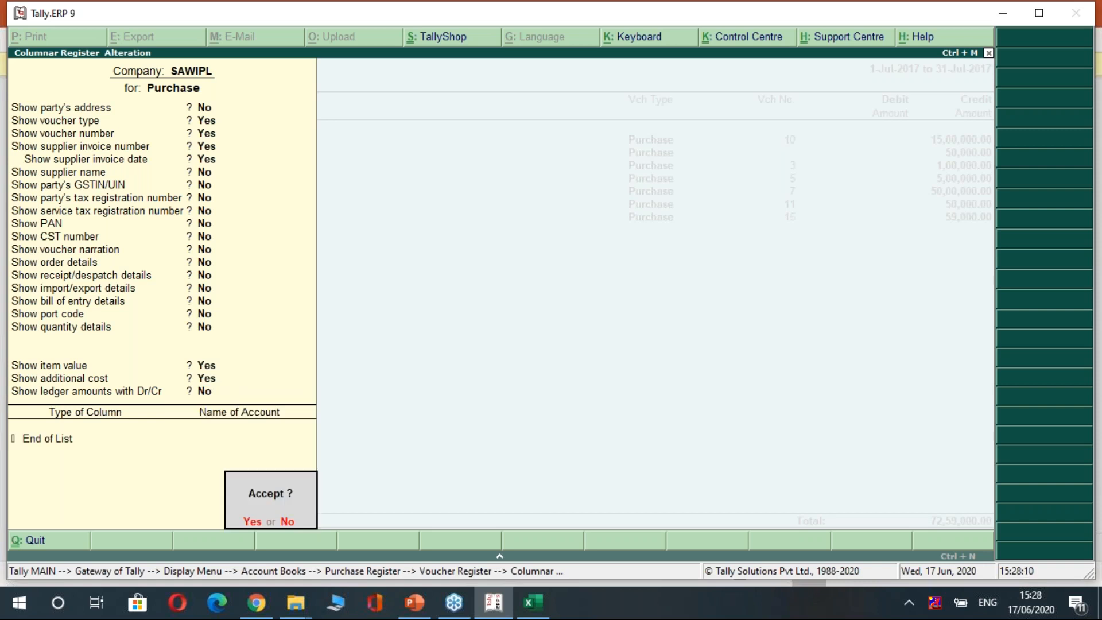
{"action": "key", "text": "Return"}
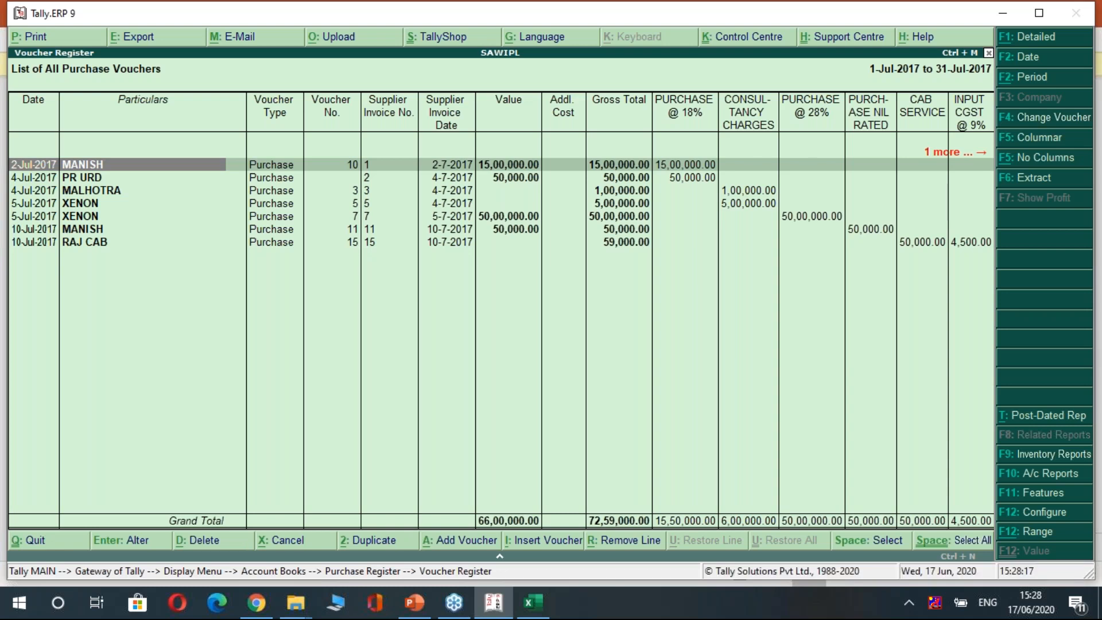
- Look through the columns of the July columnar purchase register, from voucher details to the purchase and input tax amounts
{"action": "key", "text": "Right"}
{"action": "key", "text": "Right"}
{"action": "key", "text": "Right"}
{"action": "key", "text": "Right"}
{"action": "key", "text": "Right"}
{"action": "key", "text": "Right"}
{"action": "key", "text": "Right"}
{"action": "key", "text": "Right"}
{"action": "key", "text": "Right"}
{"action": "key", "text": "Right"}
{"action": "key", "text": "Right"}
{"action": "key", "text": "Right"}
{"action": "key", "text": "Right"}
{"action": "key", "text": "Right"}
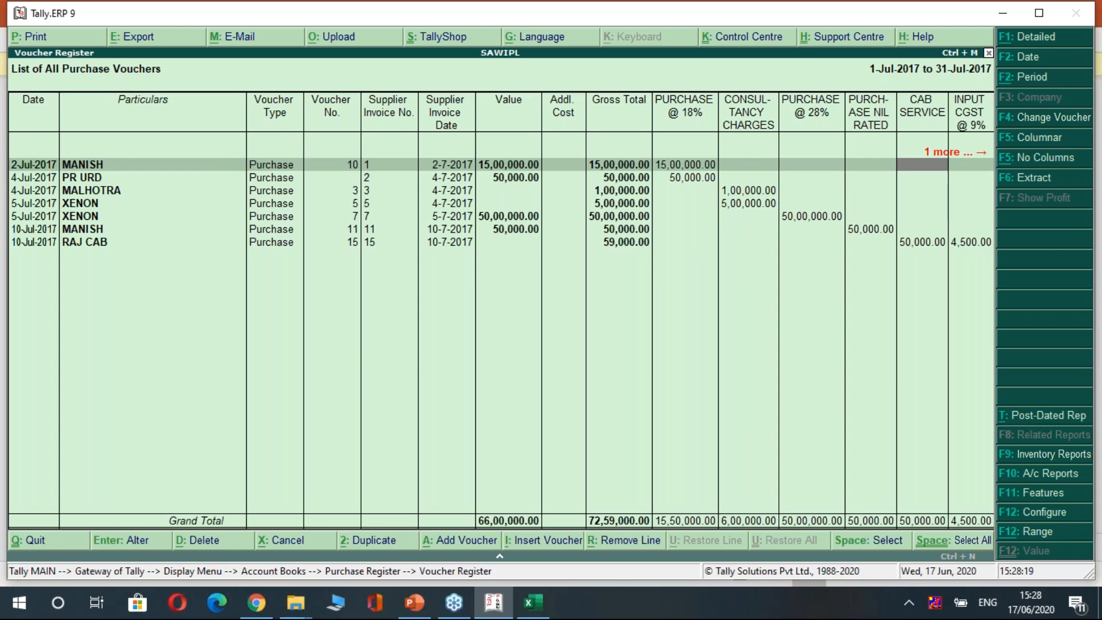
{"action": "key", "text": "Left"}
{"action": "key", "text": "Left"}
{"action": "key", "text": "Left"}
{"action": "key", "text": "Left"}
{"action": "key", "text": "Left"}
{"action": "key", "text": "Left"}
{"action": "key", "text": "Left"}
{"action": "key", "text": "Left"}
{"action": "key", "text": "Left"}
{"action": "key", "text": "Left"}
{"action": "key", "text": "Right"}
{"action": "key", "text": "Right"}
{"action": "key", "text": "Right"}
{"action": "key", "text": "Right"}
{"action": "key", "text": "Right"}
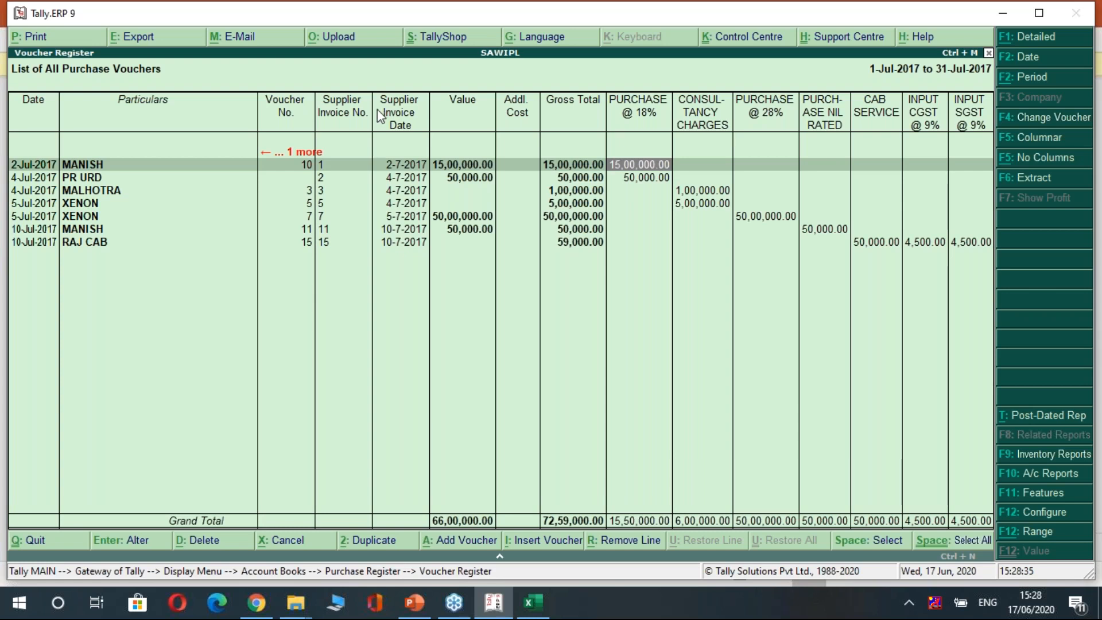
- Export the columnar purchase register to Excel as DayBook.xlsx, with the webinar 13.6.2020 folder as the export location
{"action": "left_click", "coordinate": [138, 46]}
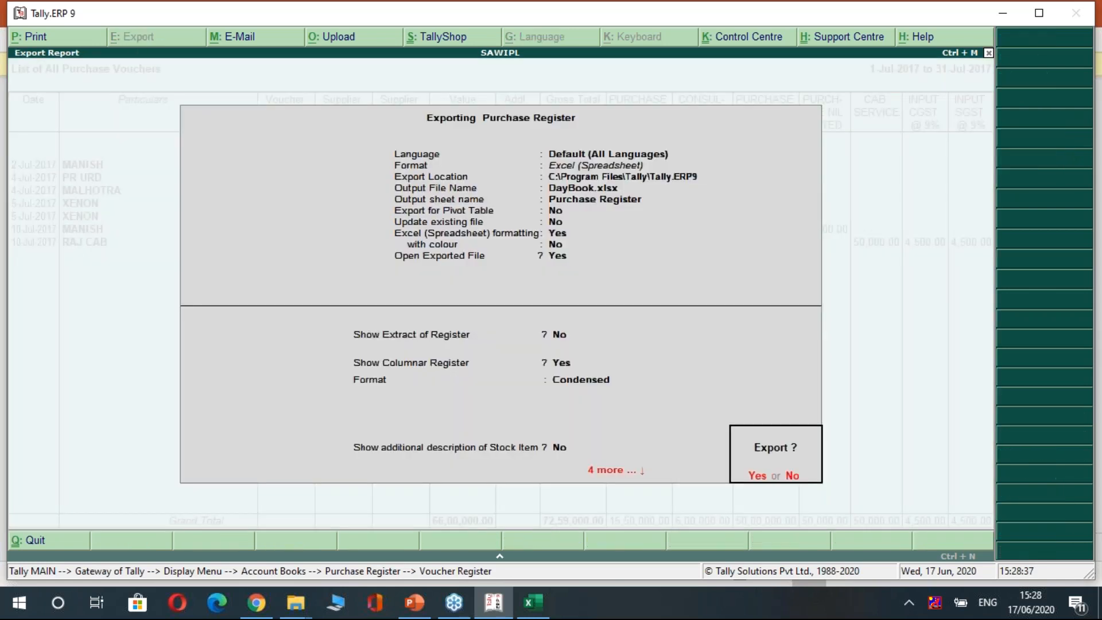
{"action": "key", "text": "n"}
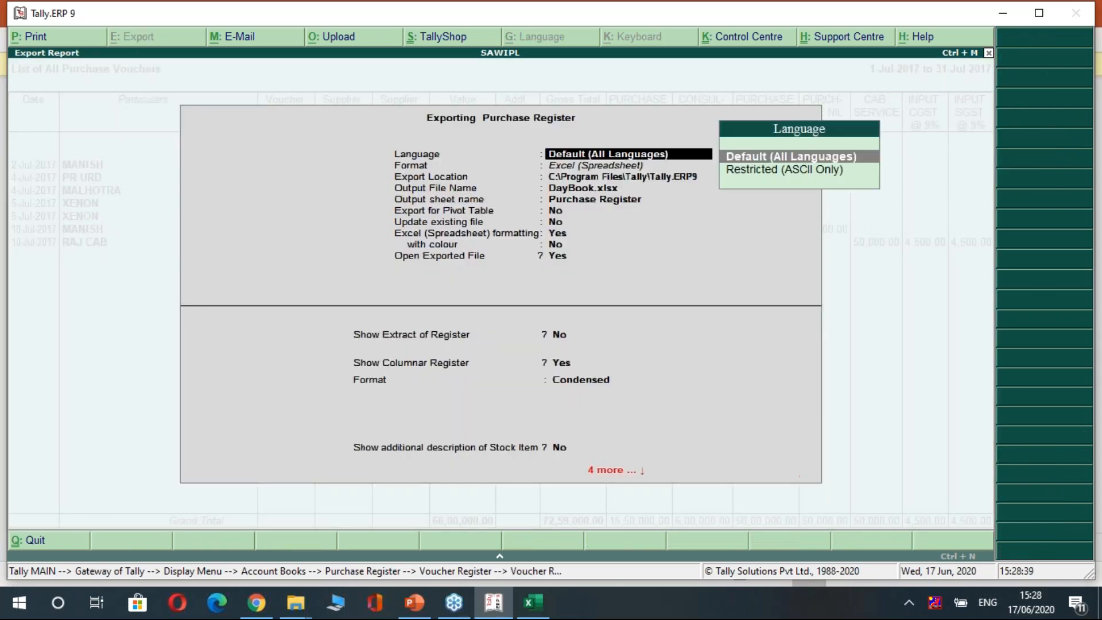
{"action": "key", "text": "Return"}
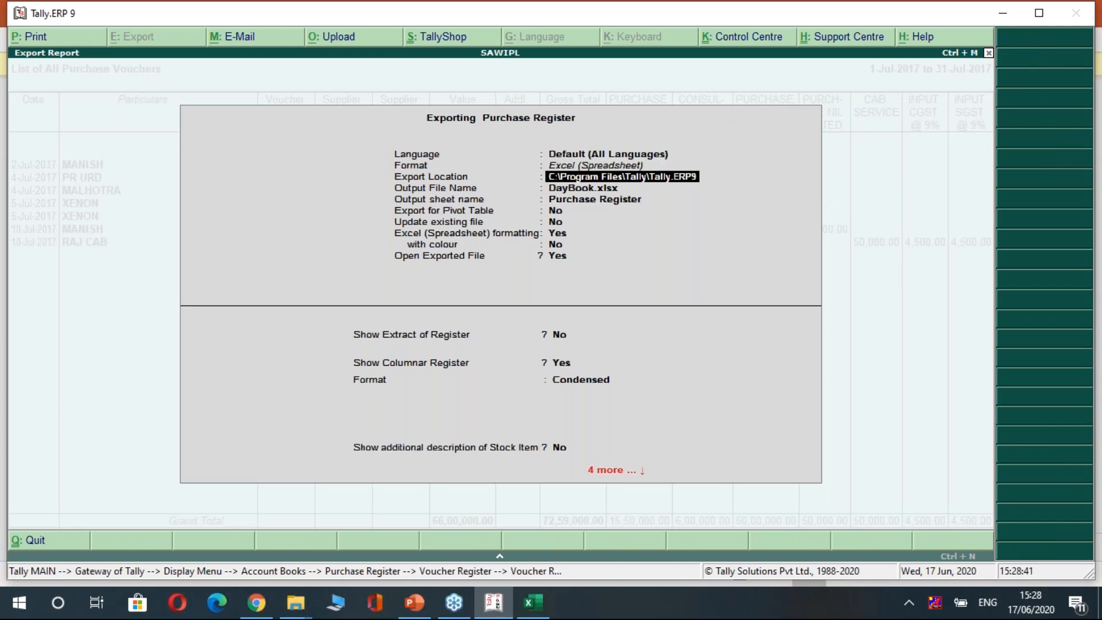
{"action": "key", "text": "ctrl+alt+v"}
{"action": "key", "text": "Return"}
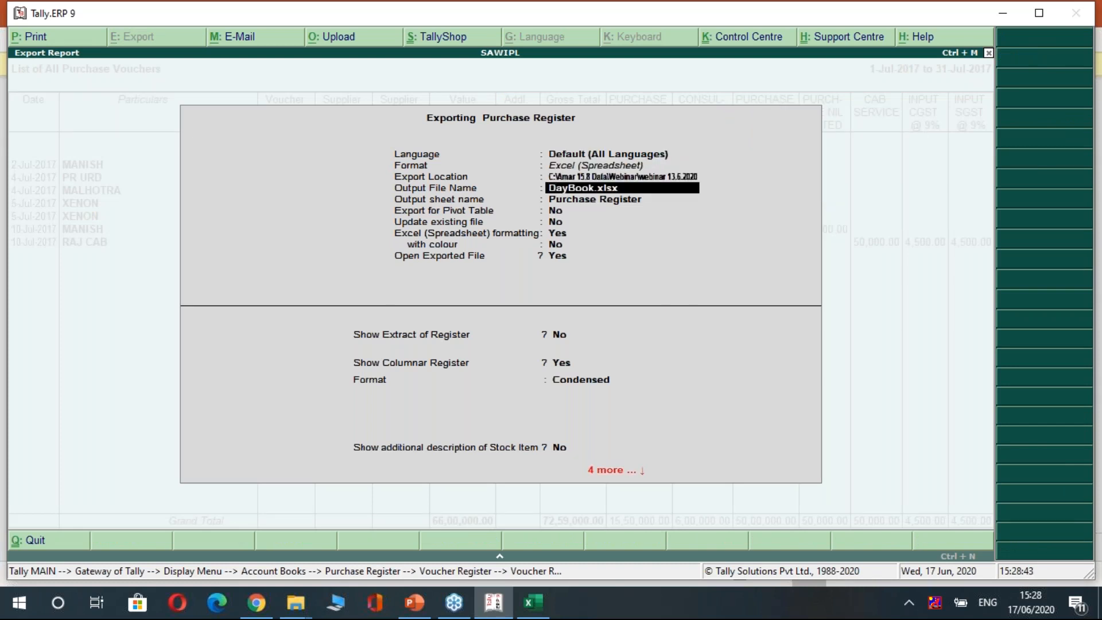
{"action": "key", "text": "ctrl+a"}
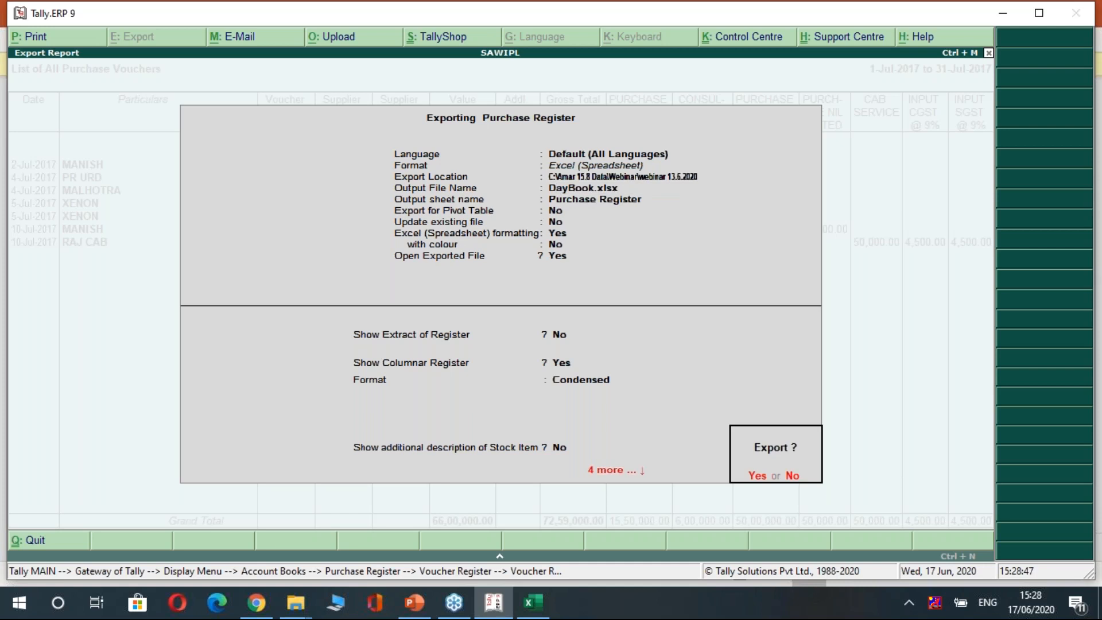
{"action": "key", "text": "y"}
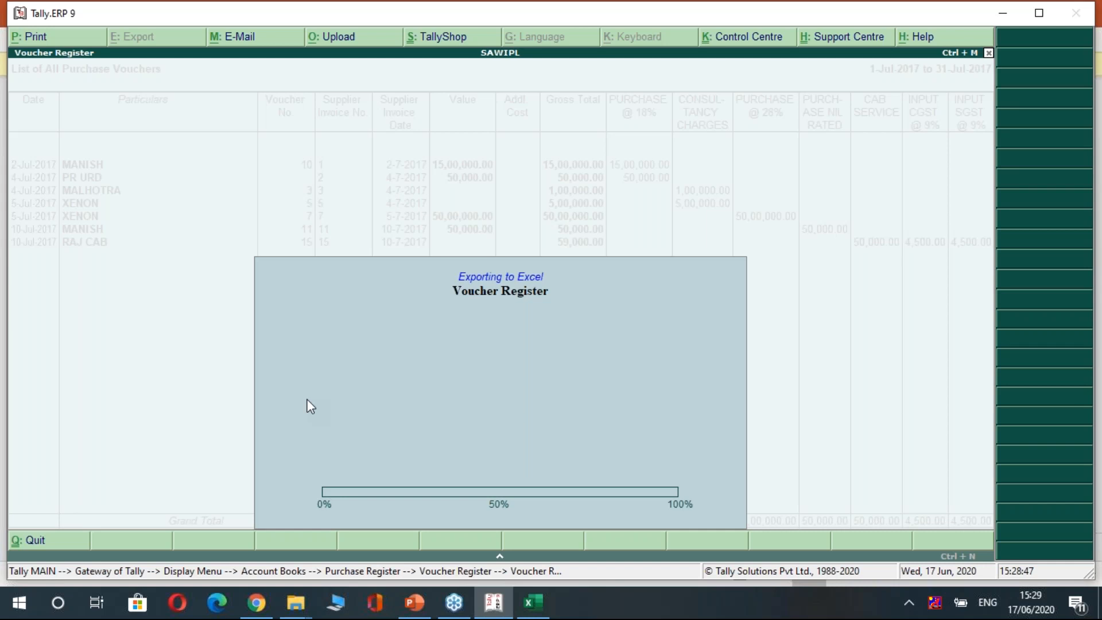
- Switch to the webinar 13.6.2020 folder in File Explorer to check the exported files
{"action": "left_click", "coordinate": [298, 608]}
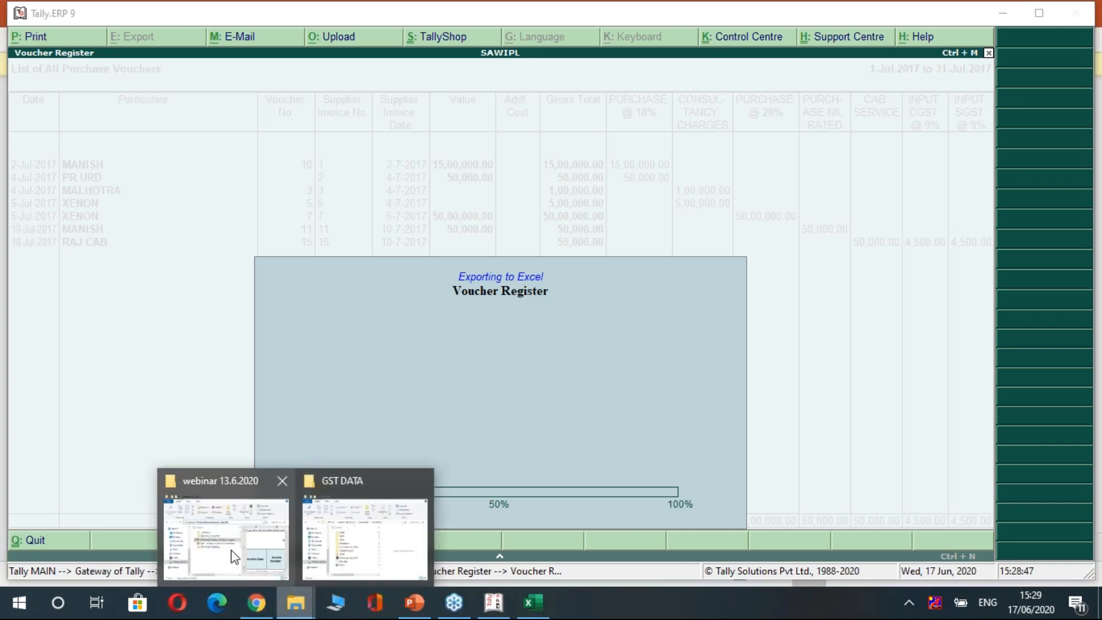
{"action": "mouse_move", "coordinate": [234, 557]}
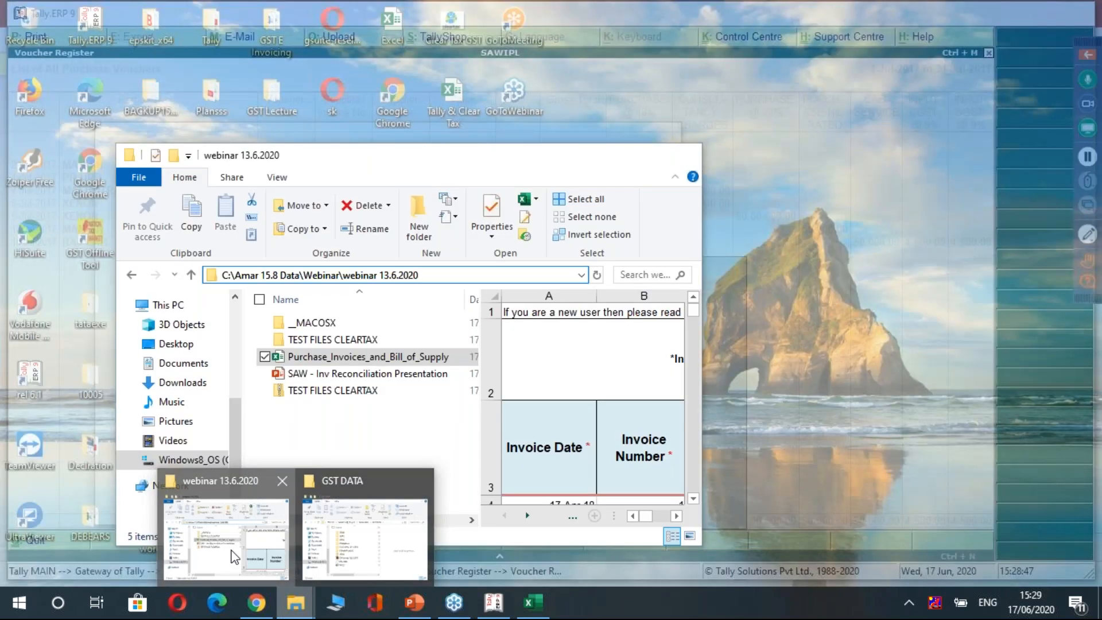
{"action": "left_click", "coordinate": [234, 557]}
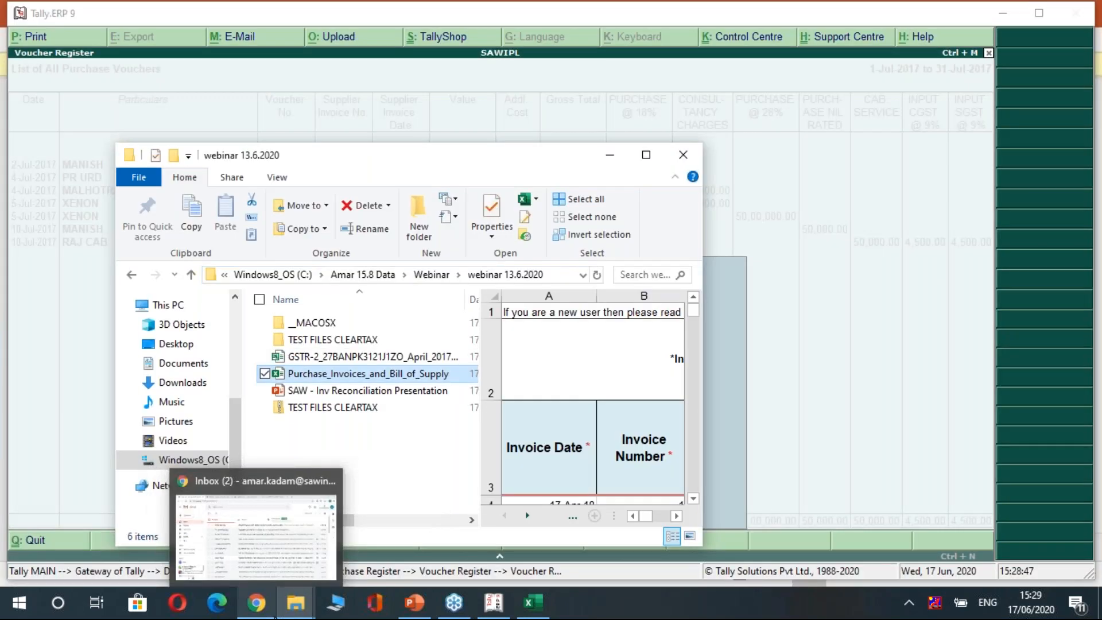
- Switch to ClearTax GST in Chrome and open the client's dashboard from the matching page
{"action": "left_click", "coordinate": [256, 603]}
{"action": "left_click", "coordinate": [523, 8]}
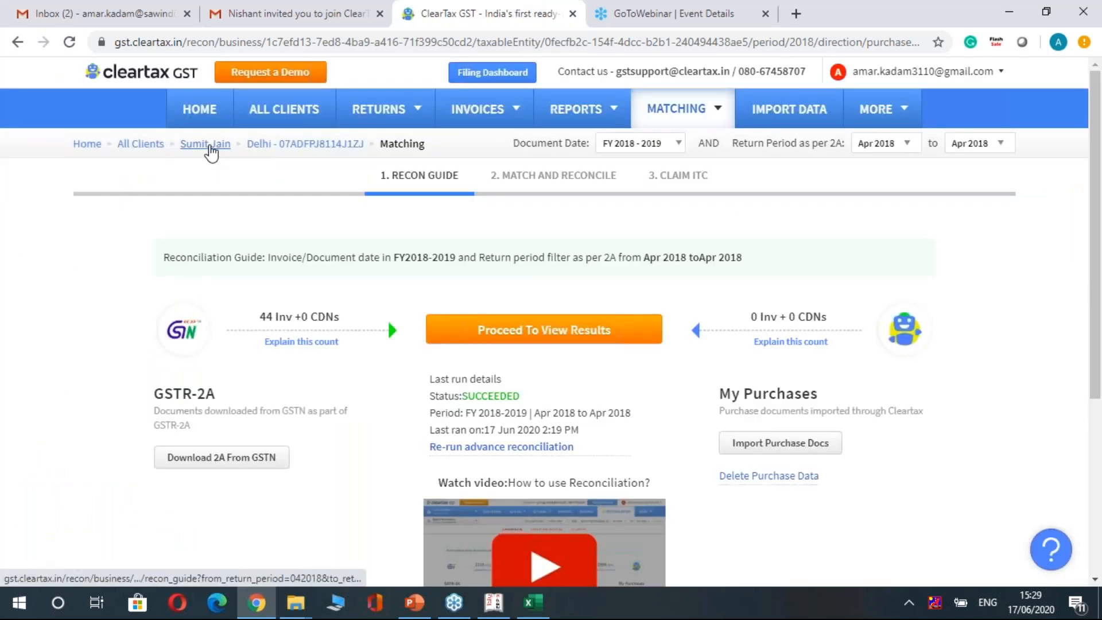
{"action": "left_click", "coordinate": [206, 144]}
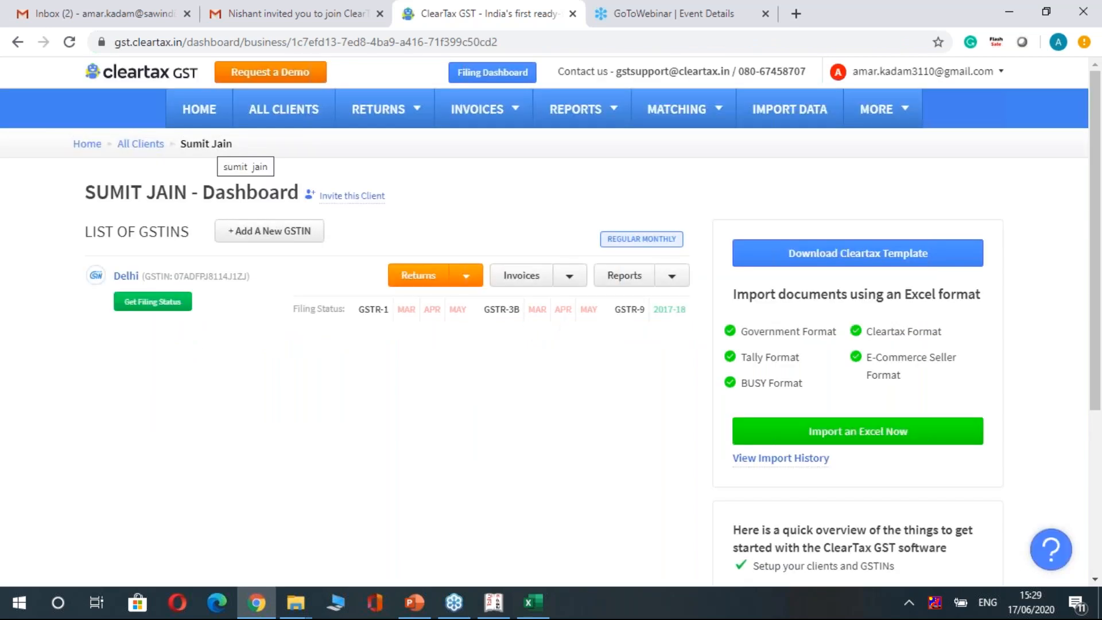
- Switch to the DayBook workbook in Excel to view the exported purchase register, and return to ClearTax GST in Chrome
{"action": "key", "text": "alt+Tab"}
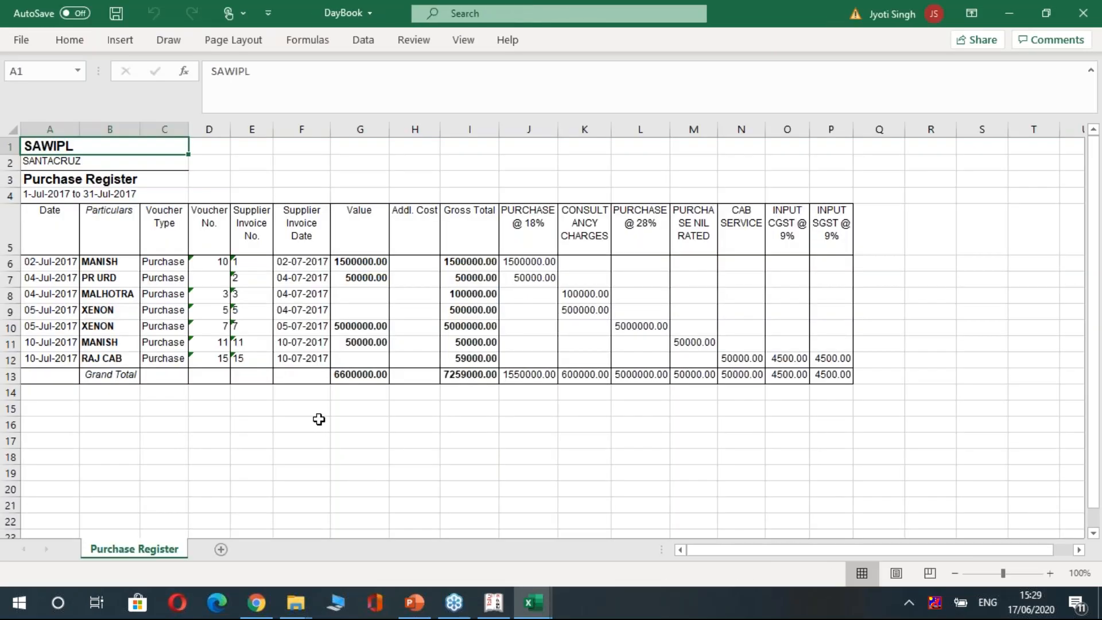
{"action": "left_click", "coordinate": [319, 419]}
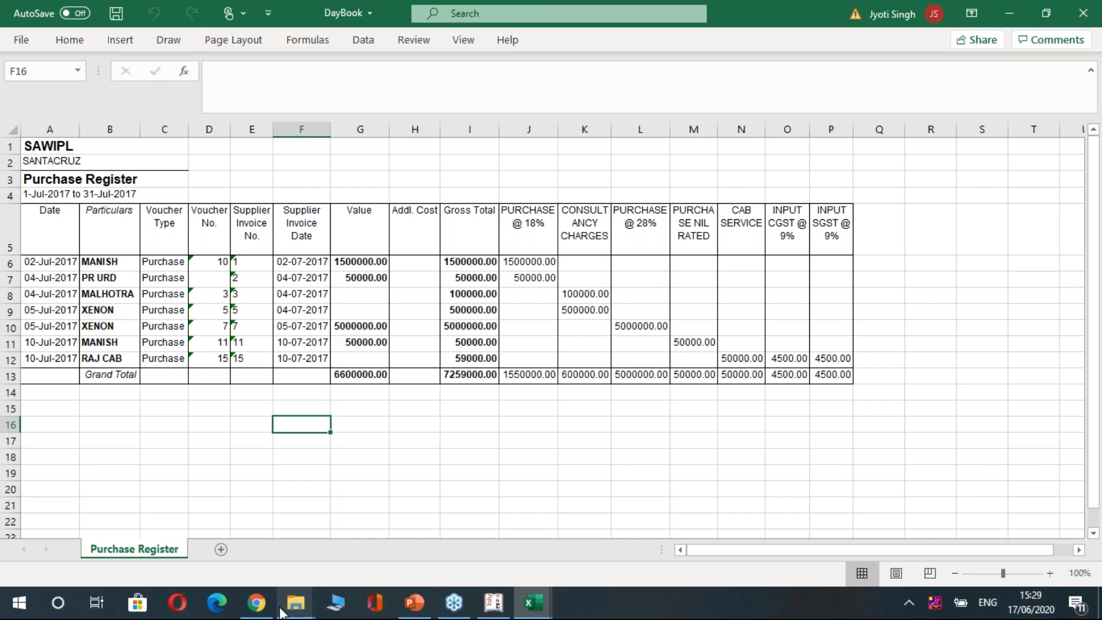
{"action": "mouse_move", "coordinate": [256, 602]}
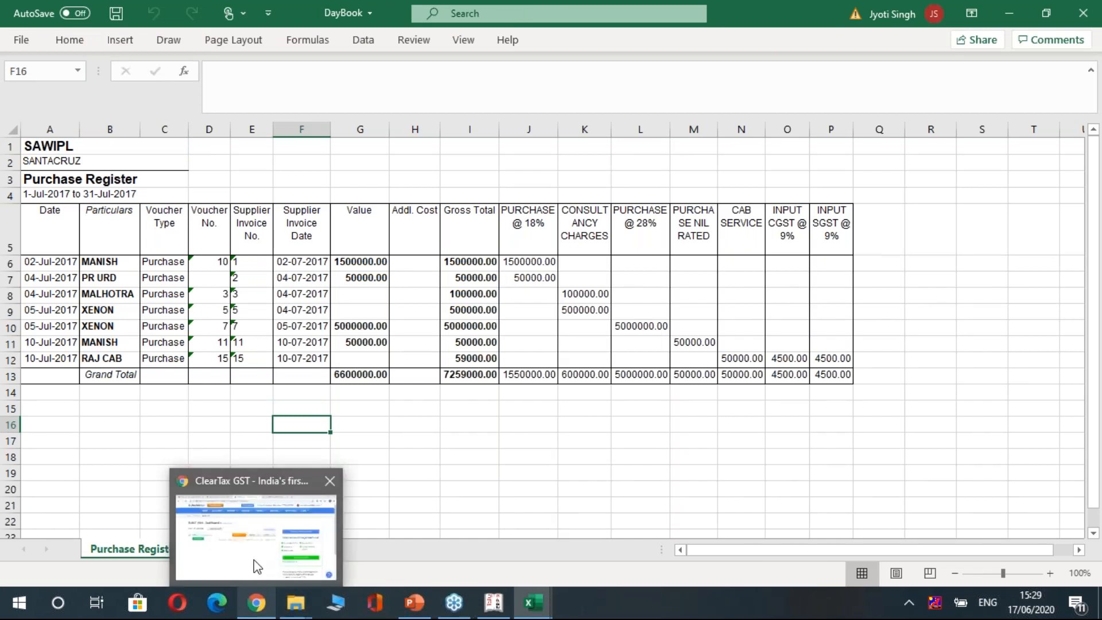
{"action": "left_click", "coordinate": [253, 559]}
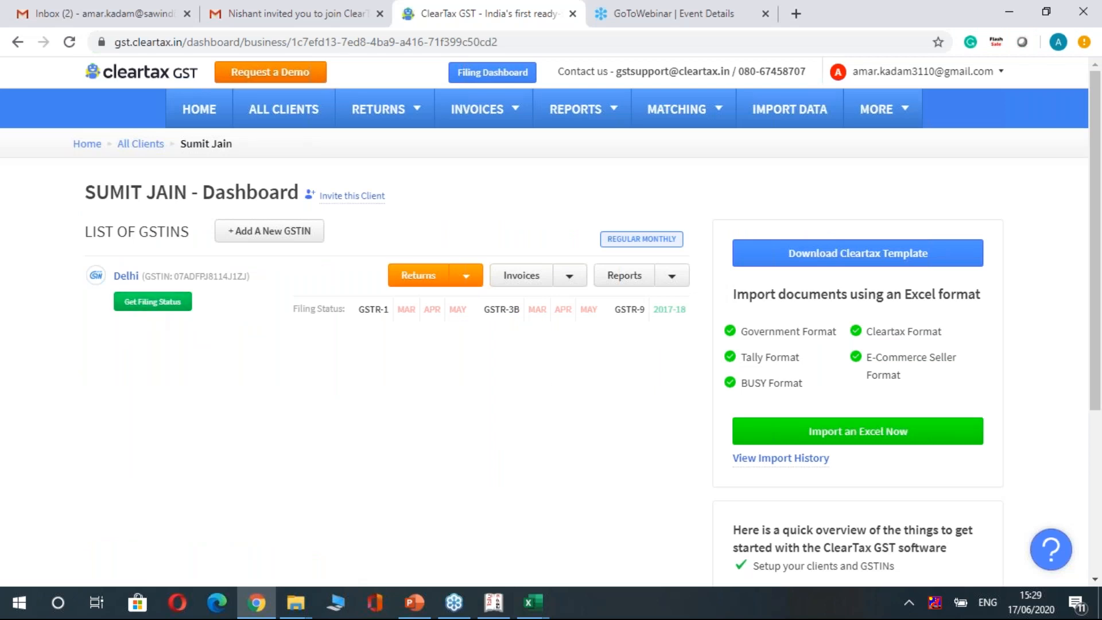
- Open GSTIN matching and view the status of the GSTR-2A download from GSTN for Apr 2018 - Mar 2019
{"action": "mouse_move", "coordinate": [683, 115]}
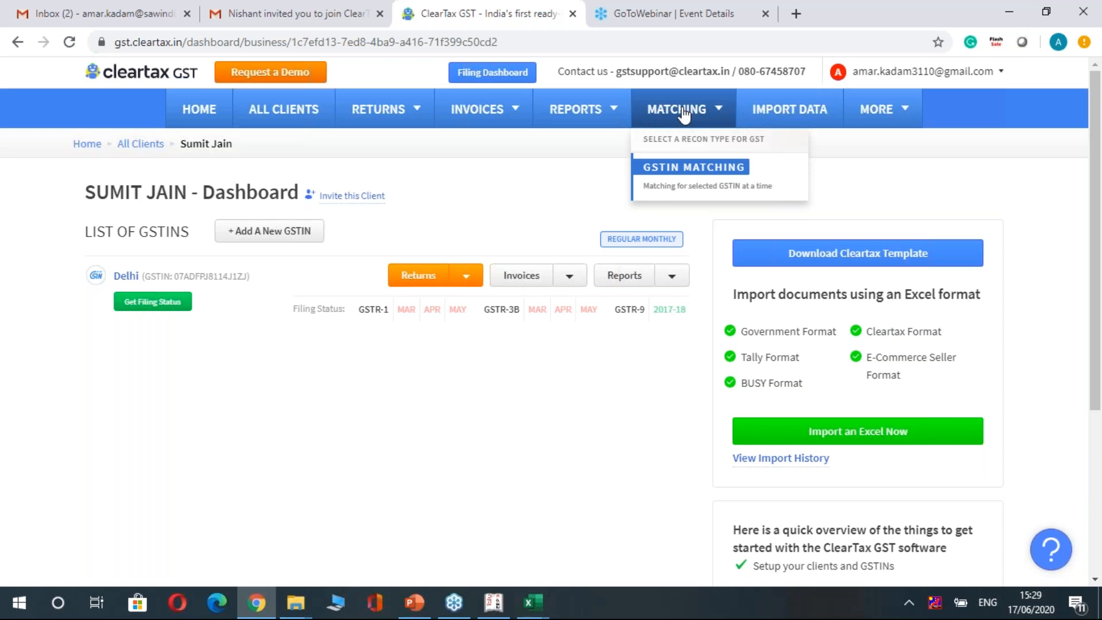
{"action": "left_click", "coordinate": [683, 115]}
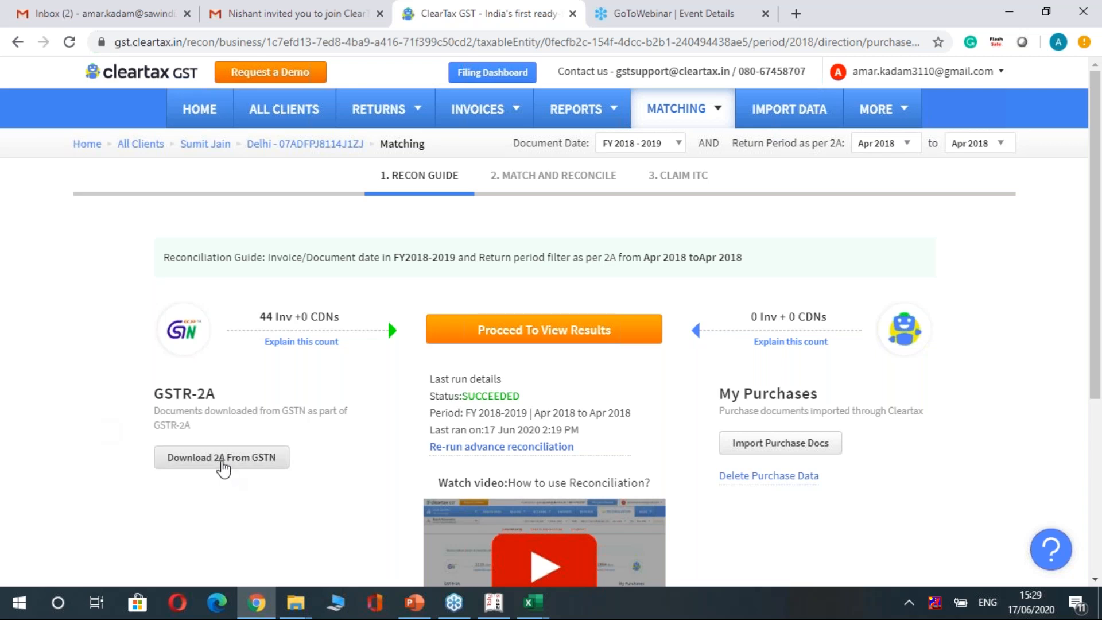
{"action": "left_click", "coordinate": [222, 467]}
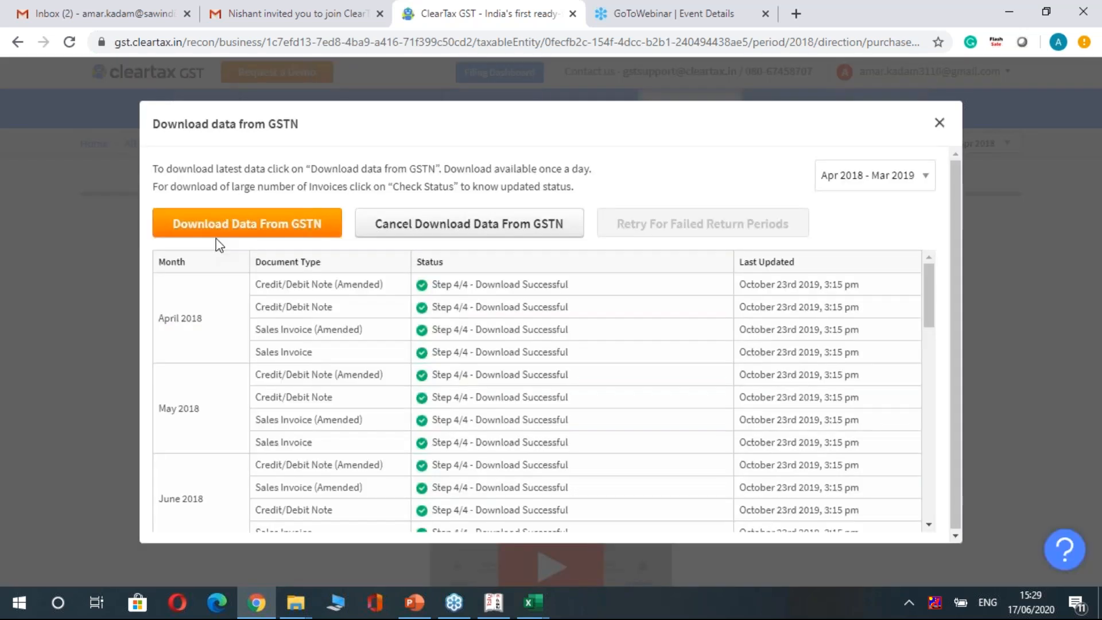
{"action": "left_click", "coordinate": [216, 232]}
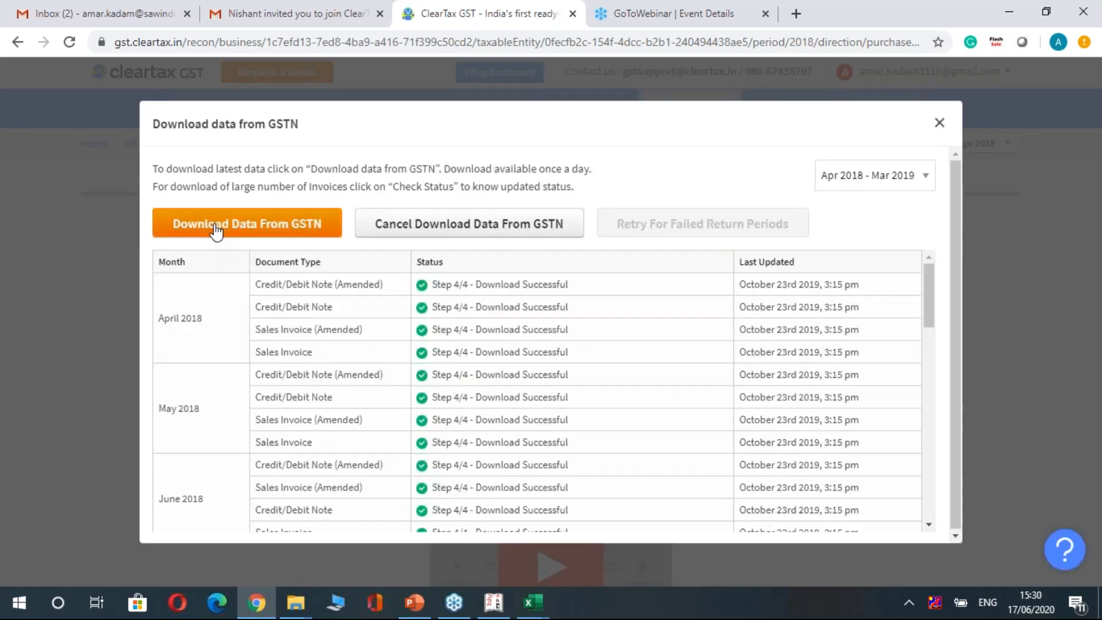
{"action": "left_click", "coordinate": [940, 124]}
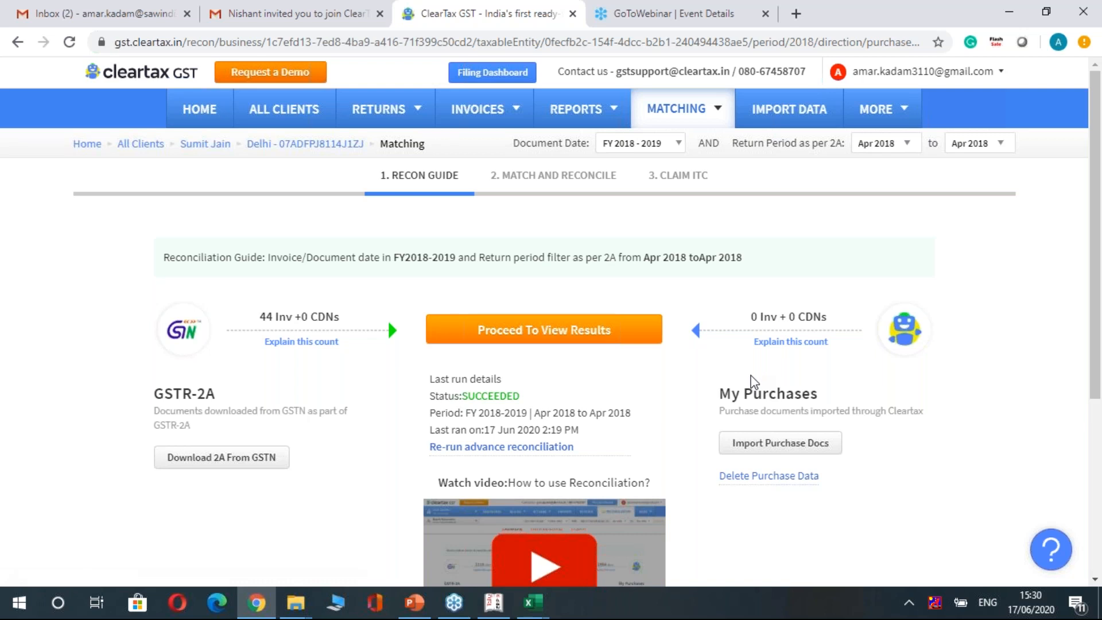
- Start a purchase document import for the Delhi GSTIN and return period Apr 2018, and view the Tally import method
{"action": "left_click", "coordinate": [762, 444]}
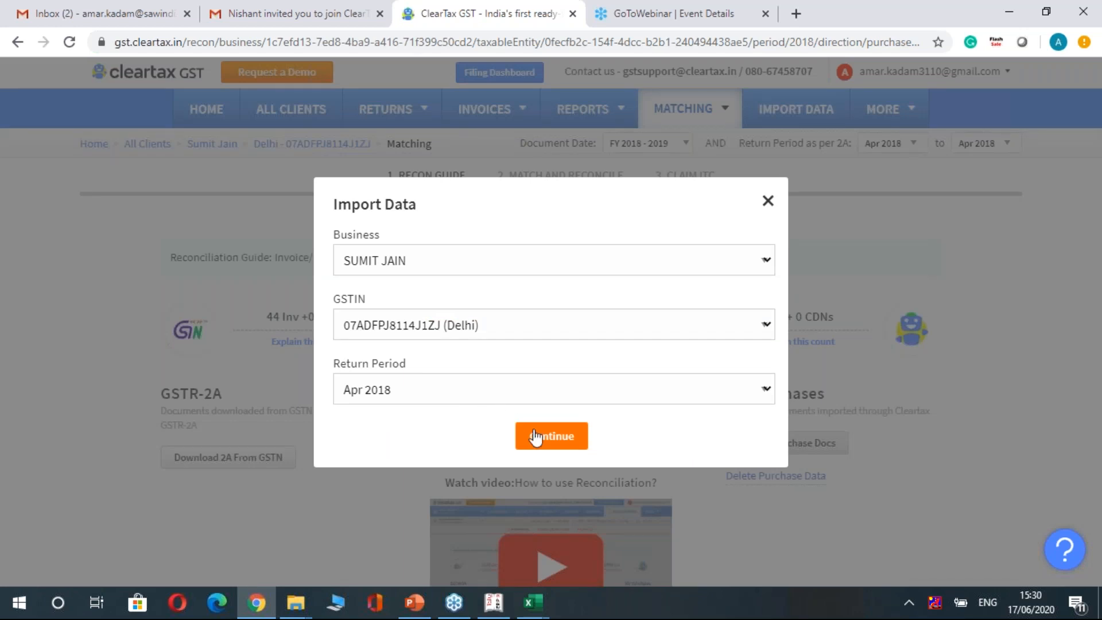
{"action": "left_click", "coordinate": [552, 437]}
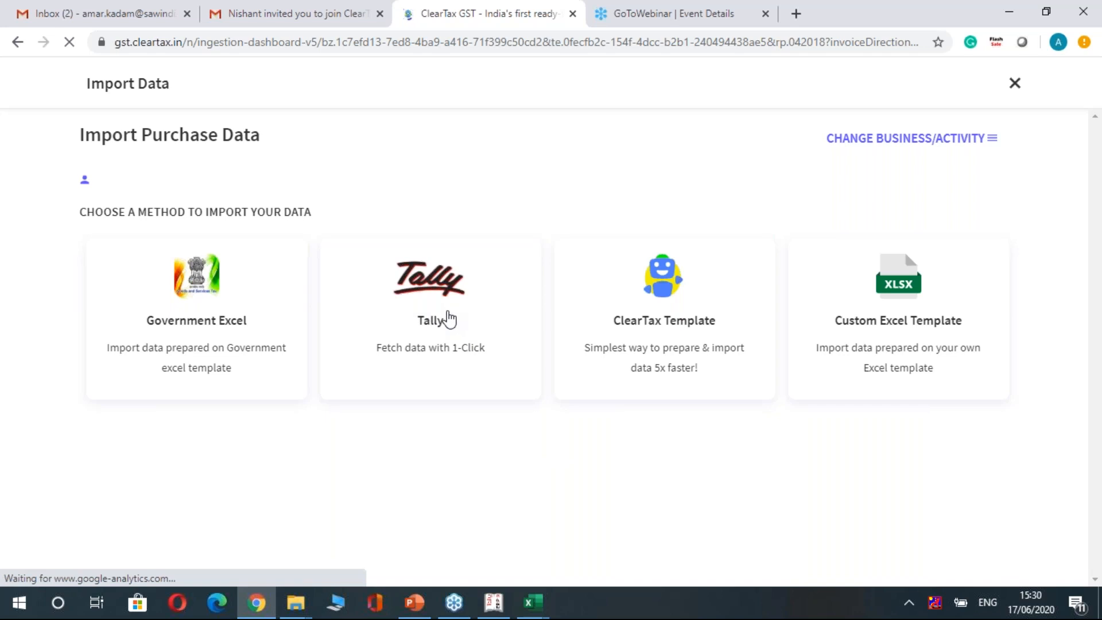
{"action": "left_click", "coordinate": [430, 310]}
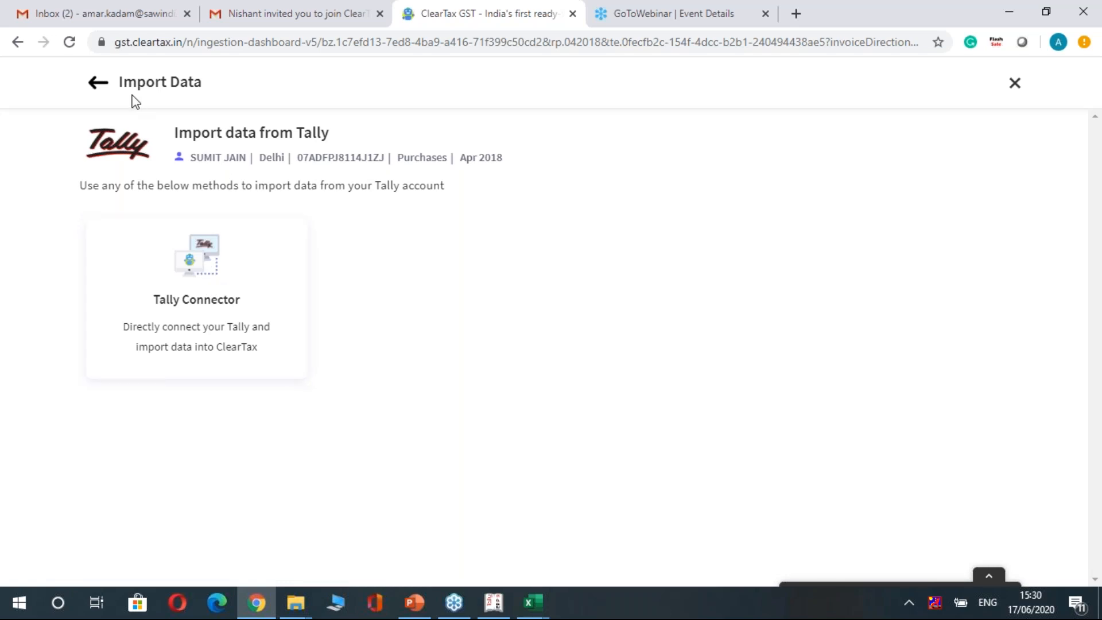
{"action": "left_click", "coordinate": [99, 83]}
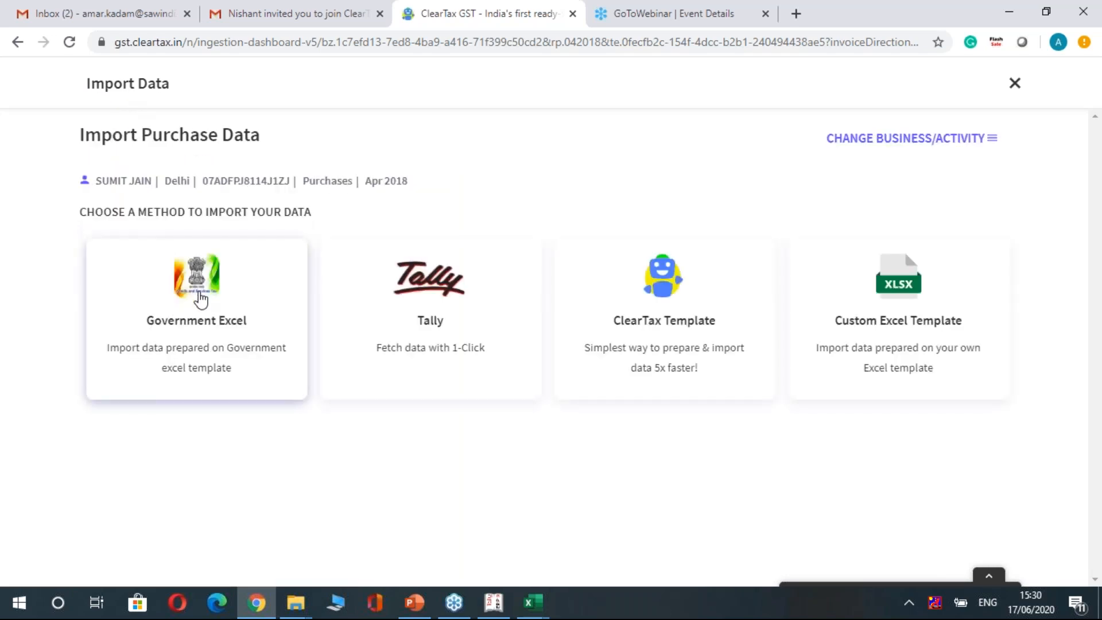
- View the Government Excel import method and its file selection with the GSTR-2 workbook, returning to the import methods without importing
{"action": "left_click", "coordinate": [200, 299]}
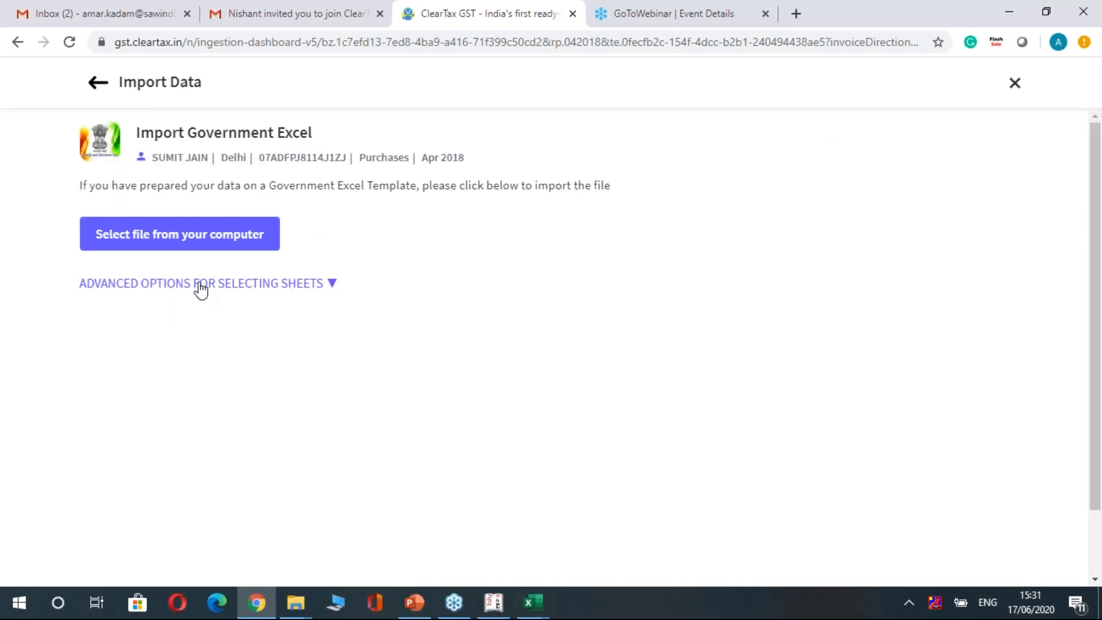
{"action": "left_click", "coordinate": [188, 238]}
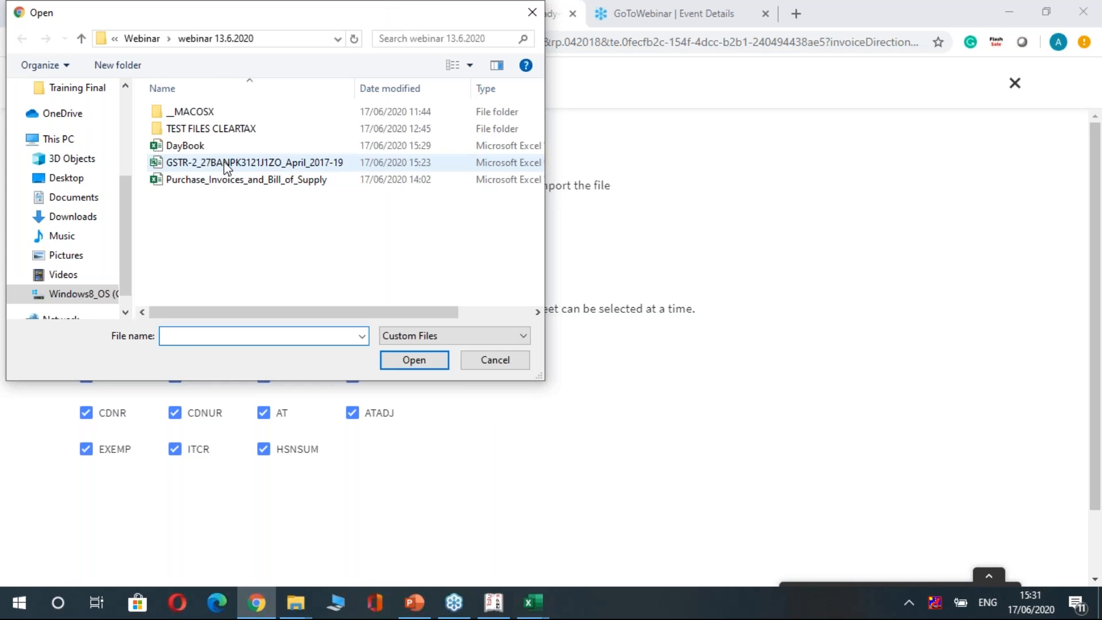
{"action": "left_click", "coordinate": [228, 165]}
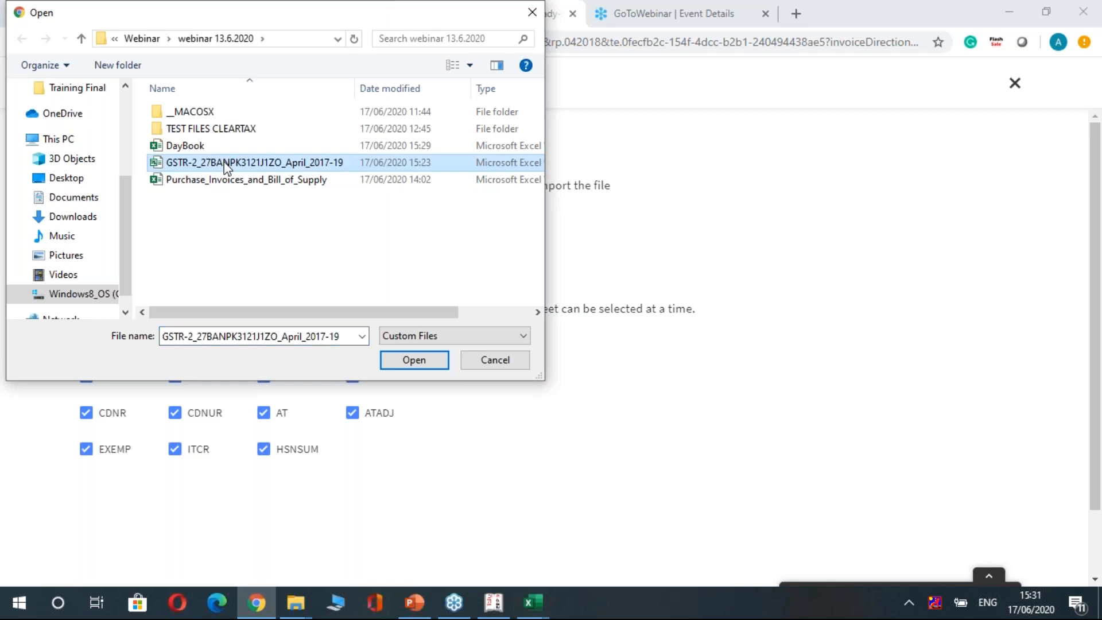
{"action": "left_click", "coordinate": [532, 12]}
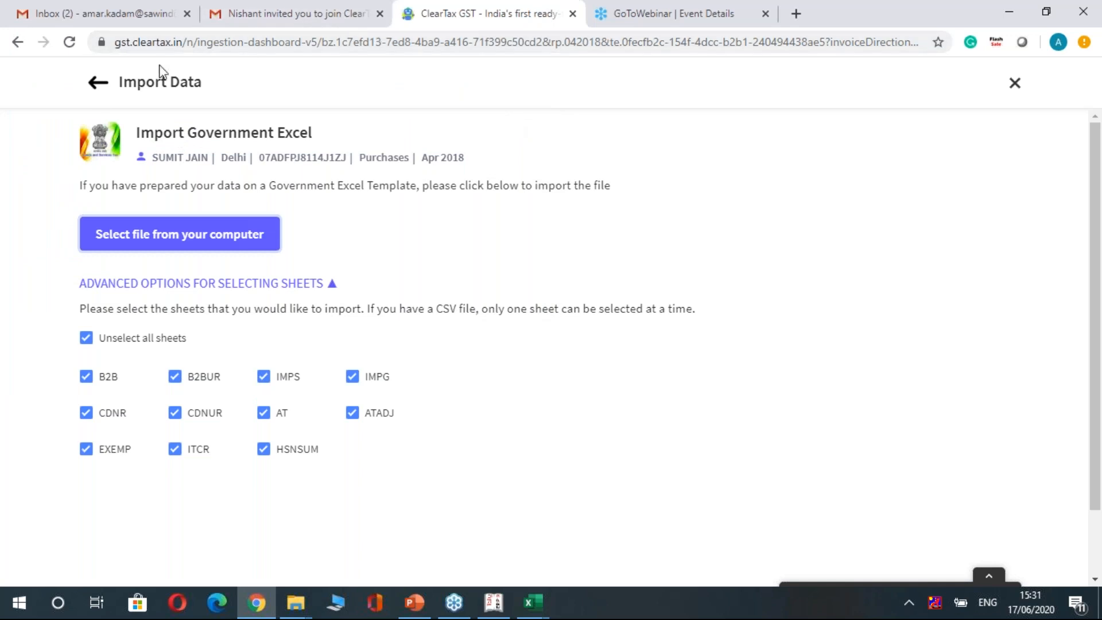
{"action": "left_click", "coordinate": [99, 83]}
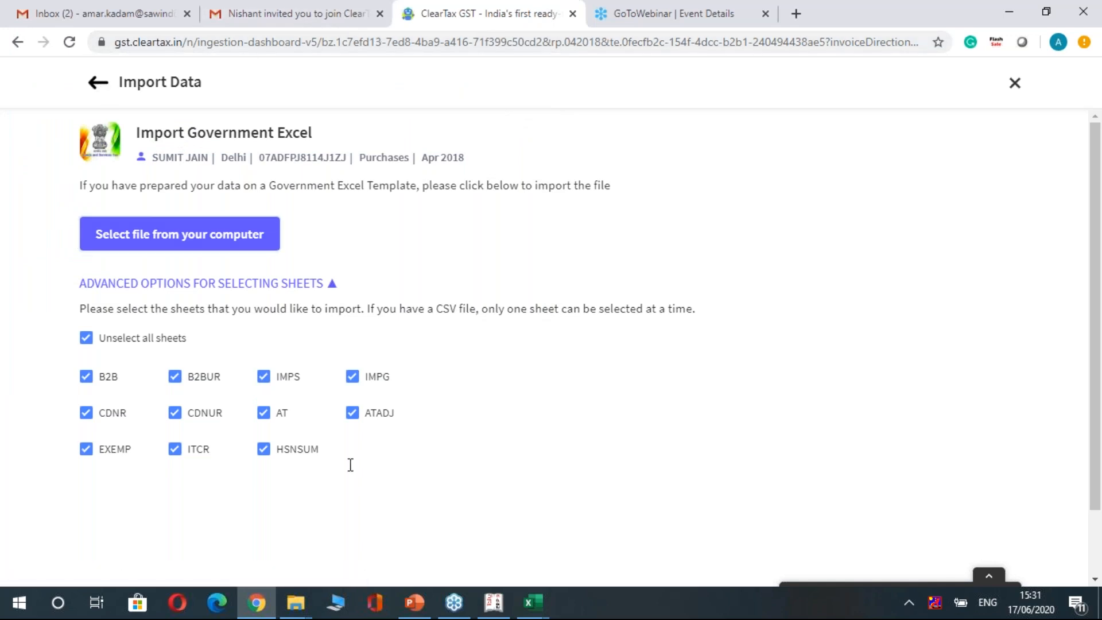
- Switch to the DayBook workbook in Excel and insert four blank columns before the Addl. Cost column
{"action": "left_click", "coordinate": [527, 604]}
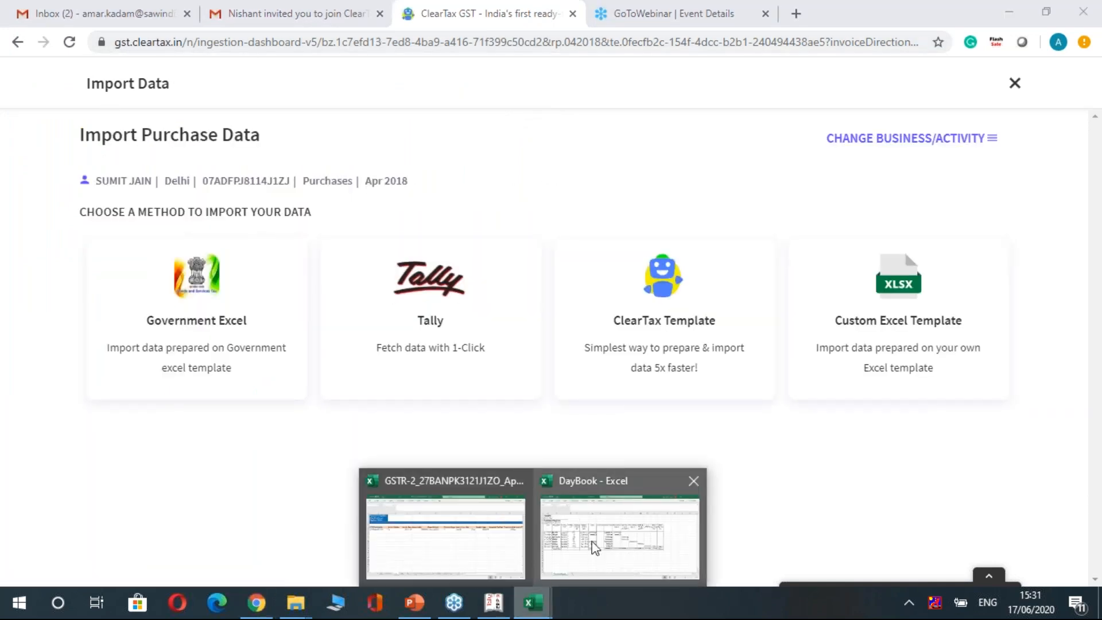
{"action": "left_click", "coordinate": [594, 547]}
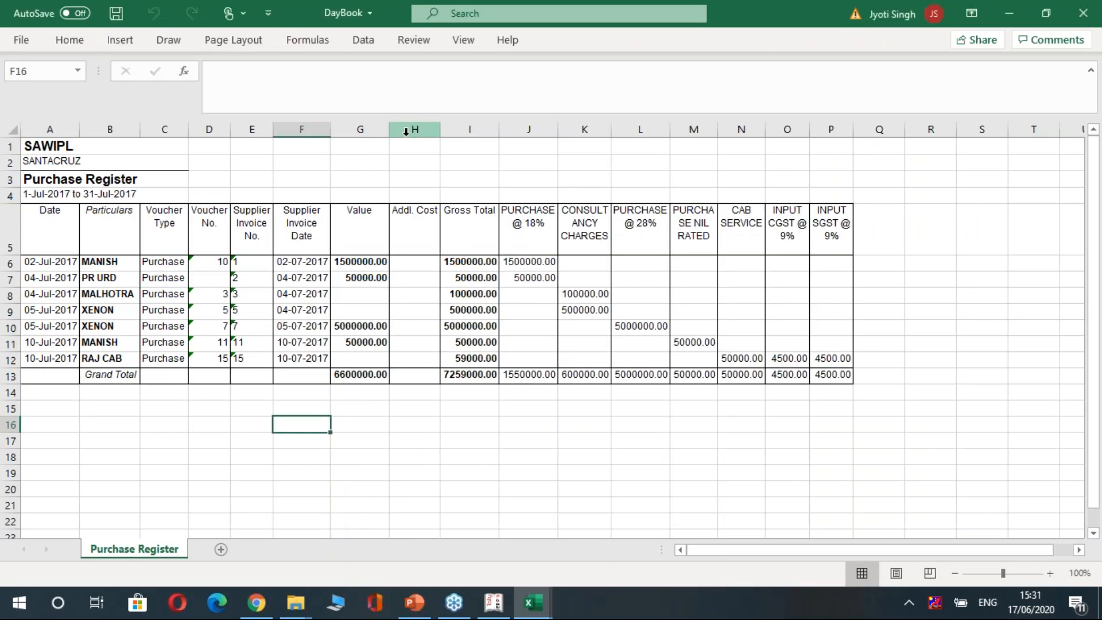
{"action": "left_click", "coordinate": [405, 132]}
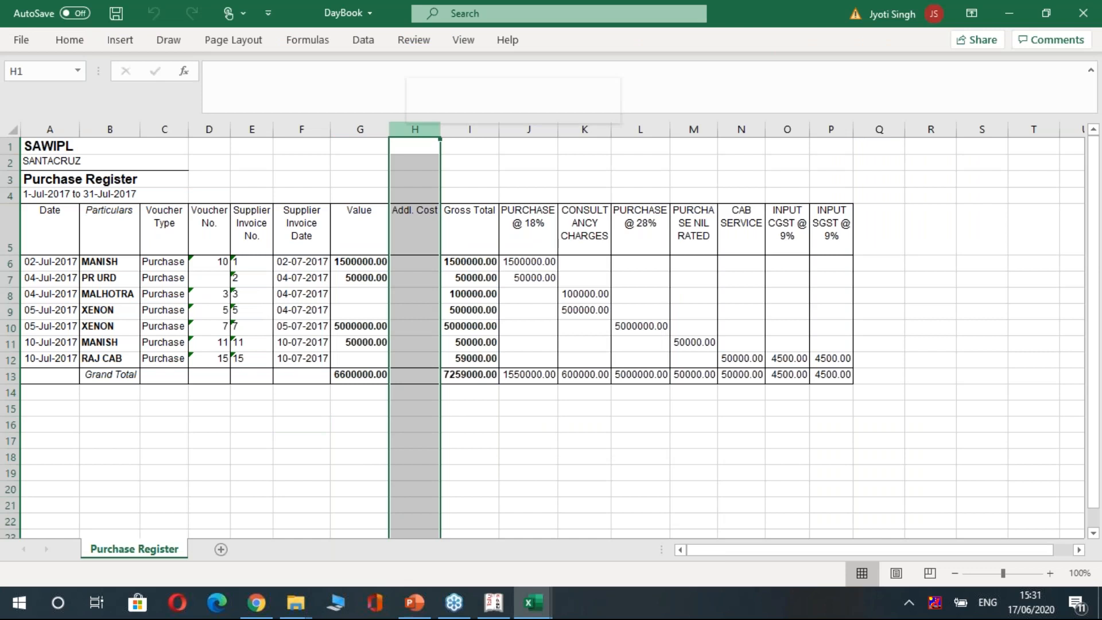
{"action": "right_click", "coordinate": [420, 162]}
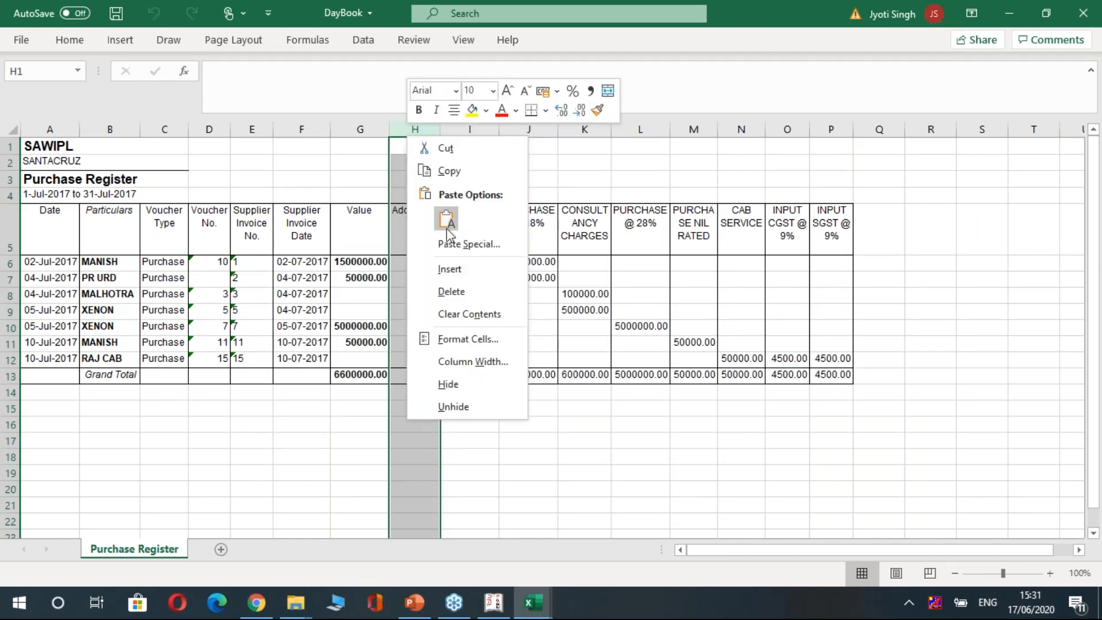
{"action": "left_click", "coordinate": [449, 270]}
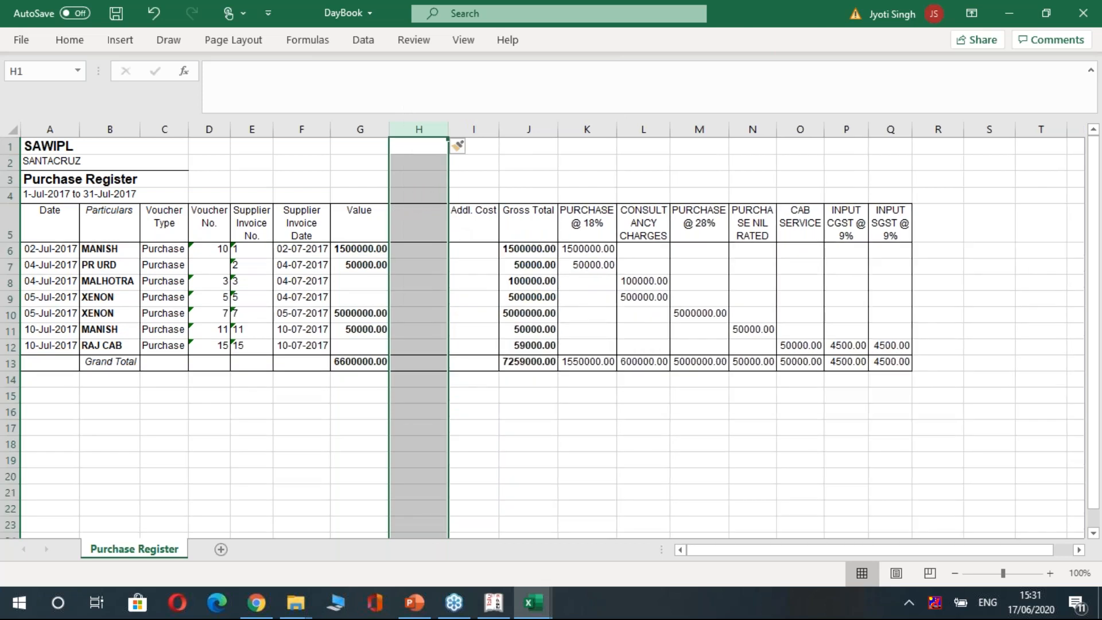
{"action": "key", "text": "F4"}
{"action": "key", "text": "F4"}
{"action": "key", "text": "F4"}
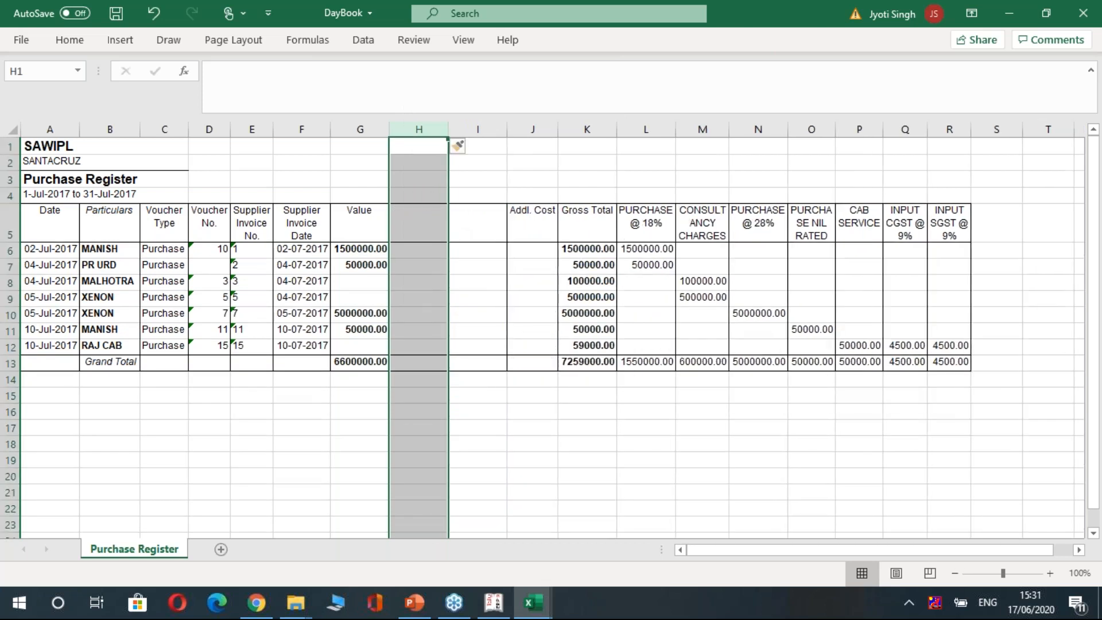
- Enter the headings Taxable, CGST, SGST and IGST for the new columns in cells H5 to K5
{"action": "key", "text": "Down"}
{"action": "key", "text": "Down"}
{"action": "key", "text": "Down"}
{"action": "key", "text": "Down"}
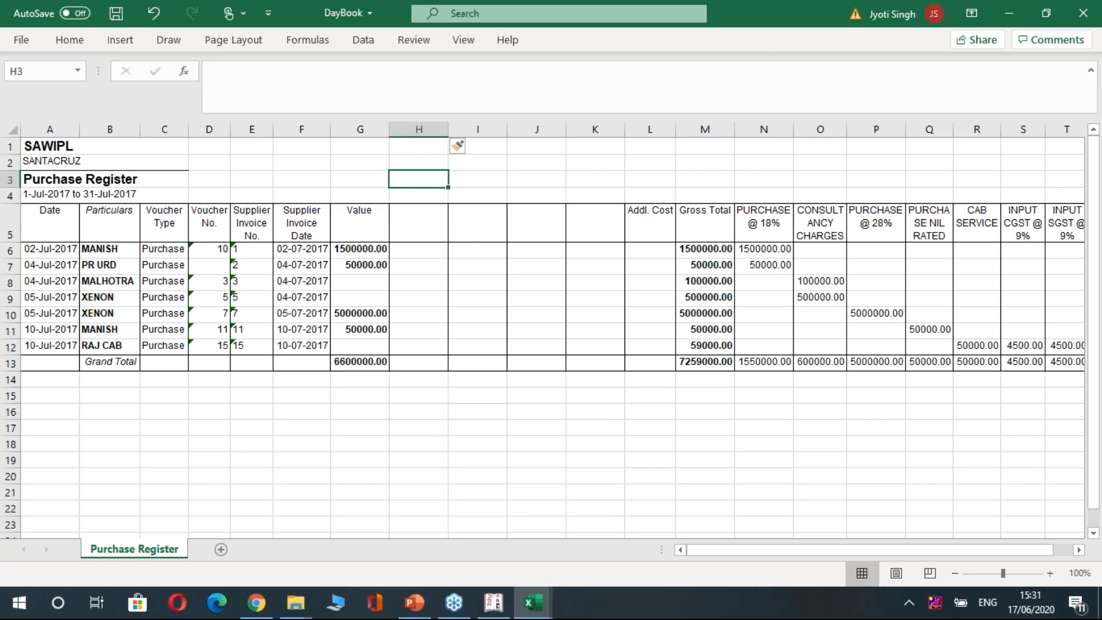
{"action": "type", "text": "Taxable"}
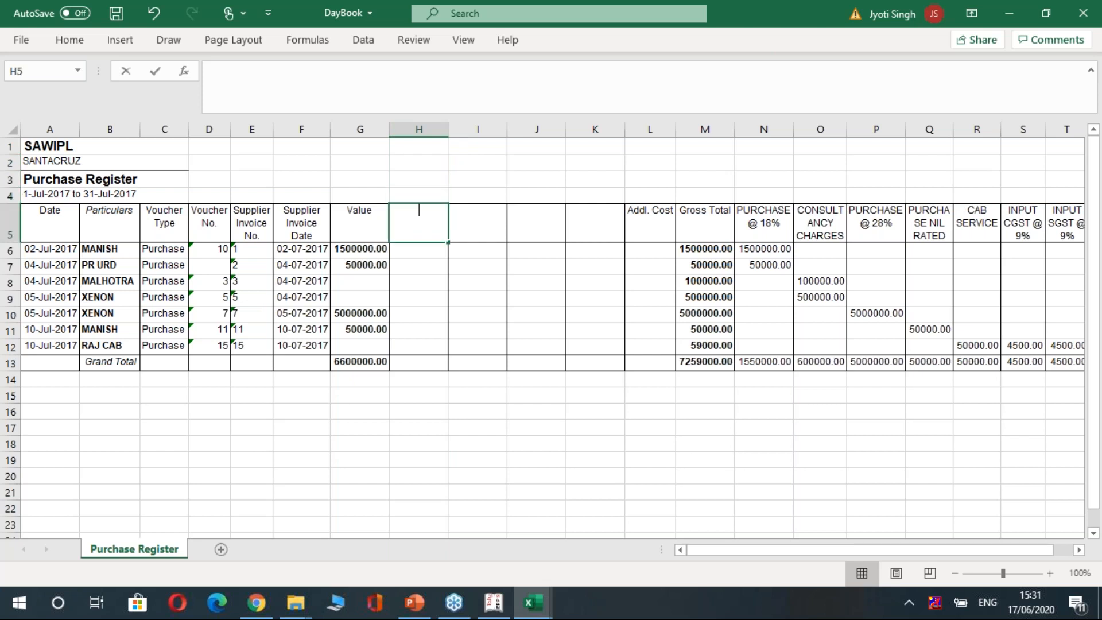
{"action": "key", "text": "Tab"}
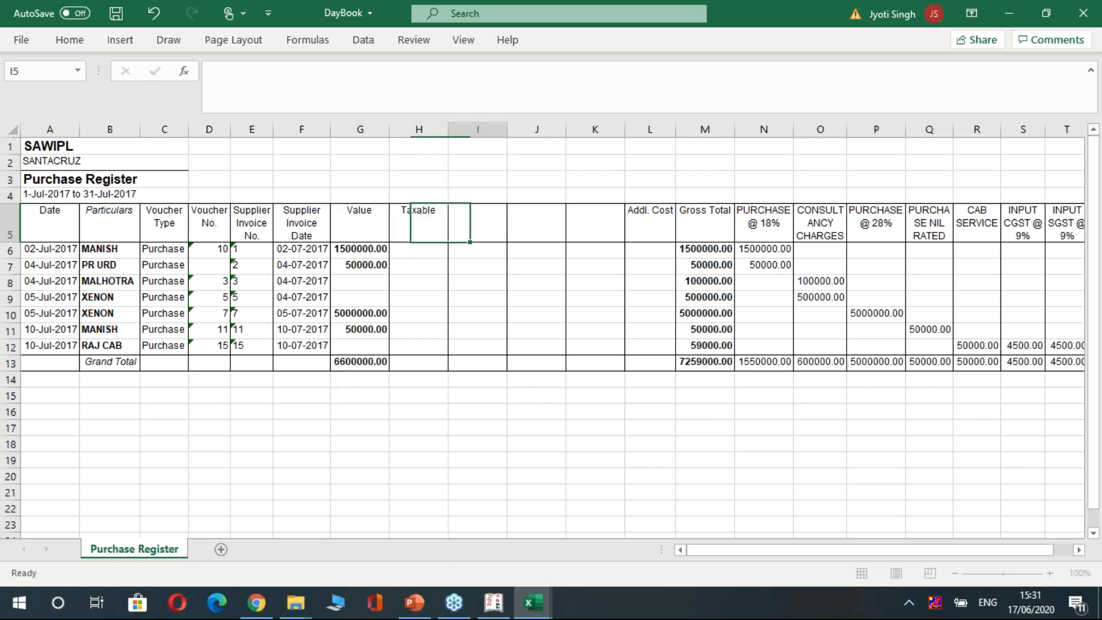
{"action": "type", "text": "CGST"}
{"action": "key", "text": "Tab"}
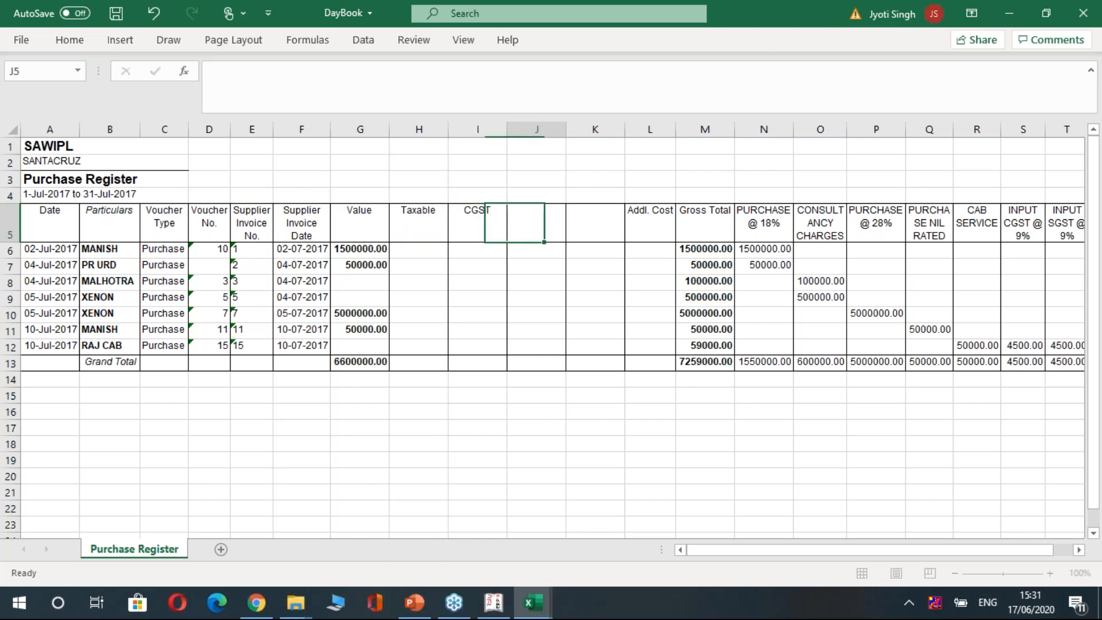
{"action": "type", "text": "SGST"}
{"action": "key", "text": "Tab"}
{"action": "type", "text": "IGST"}
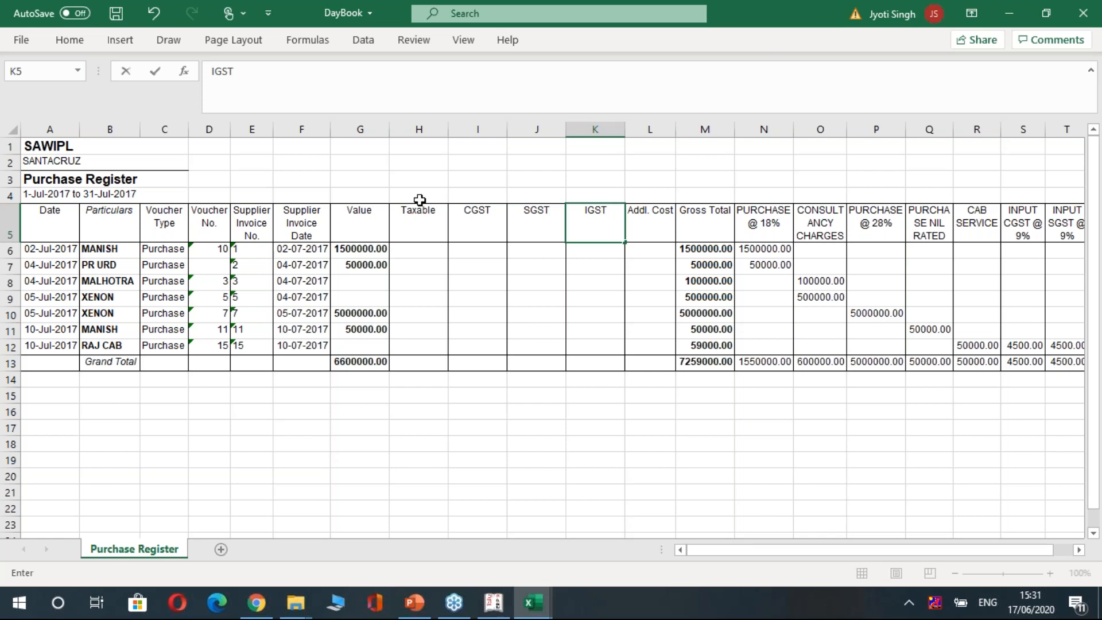
{"action": "key", "text": "Return"}
- Fill the first voucher's Taxable value in H6 with the formula =N6, linking it to the PURCHASE @ 18% amount
{"action": "key", "text": "Left"}
{"action": "key", "text": "Left"}
{"action": "key", "text": "Left"}
{"action": "key", "text": "Down"}
{"action": "key", "text": "Up"}
{"action": "type", "text": "="}
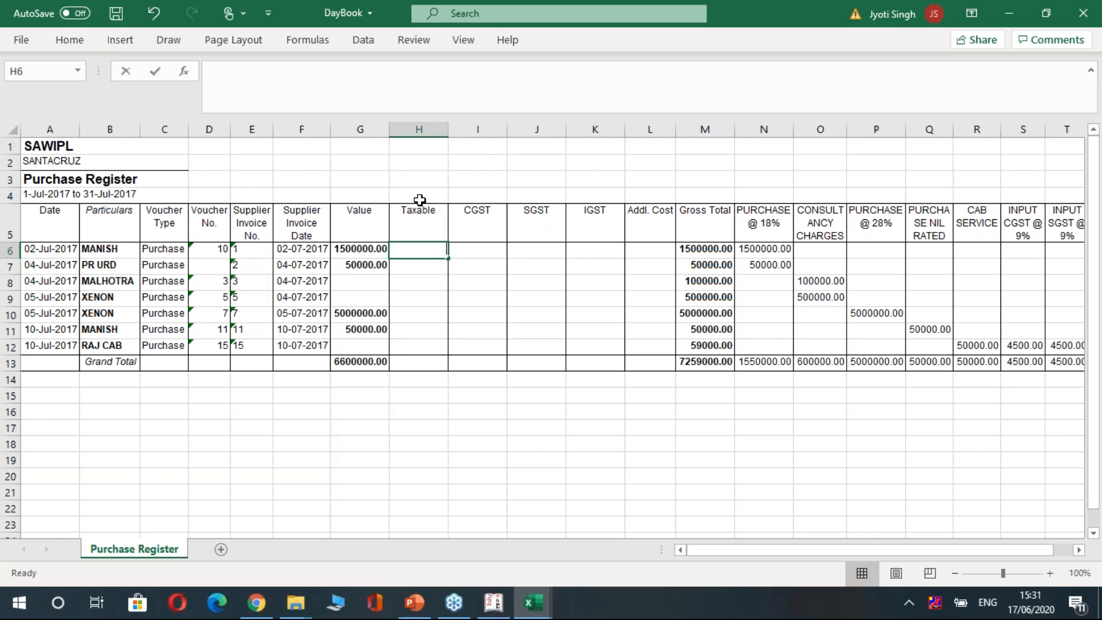
{"action": "key", "text": "Right"}
{"action": "key", "text": "Right"}
{"action": "key", "text": "Right"}
{"action": "key", "text": "Right"}
{"action": "key", "text": "Right"}
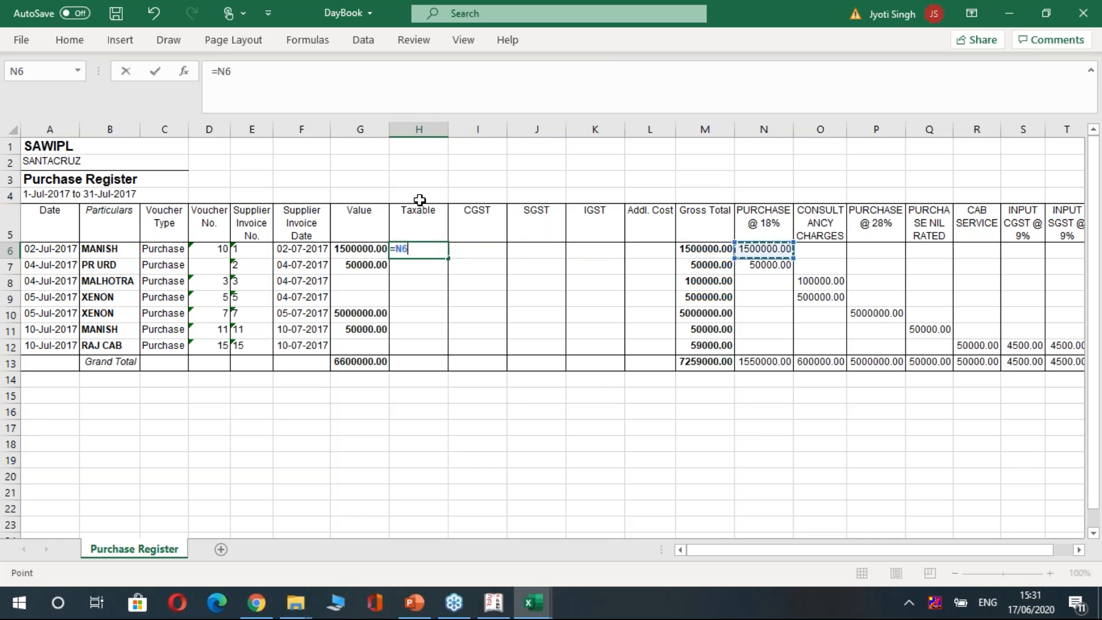
{"action": "key", "text": "Return"}
- Commit the Taxable formula in H6 and review the first two vouchers' amounts in the PURCHASE @ 18% column
{"action": "key", "text": "Up"}
{"action": "key", "text": "Right"}
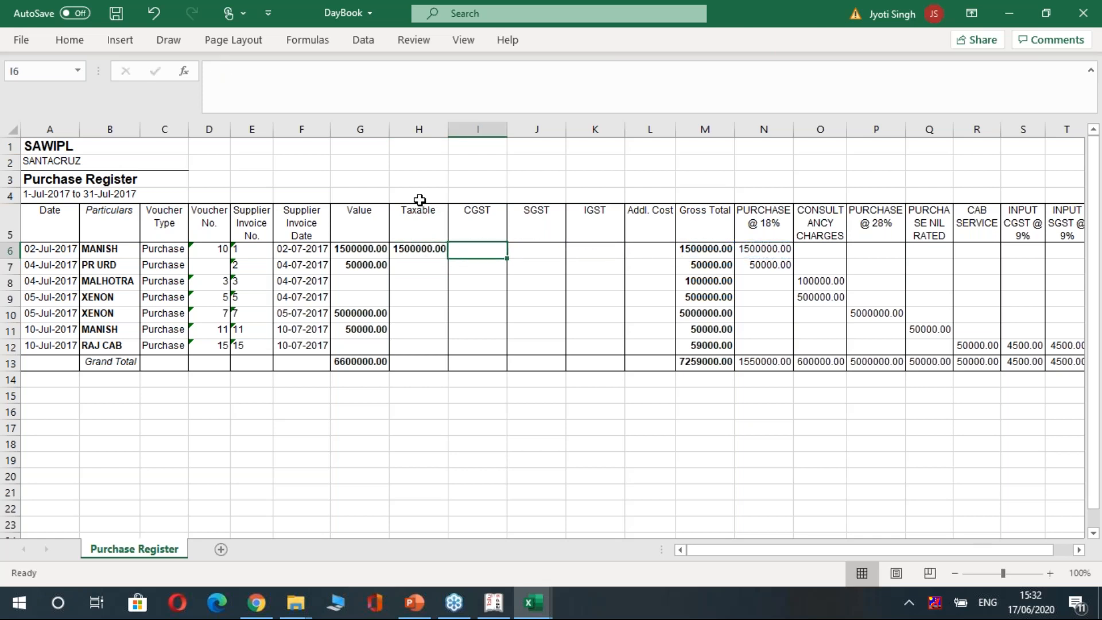
{"action": "key", "text": "Down"}
{"action": "key", "text": "Right"}
{"action": "key", "text": "Right"}
{"action": "key", "text": "Right"}
{"action": "key", "text": "Right"}
{"action": "key", "text": "Right"}
{"action": "key", "text": "Right"}
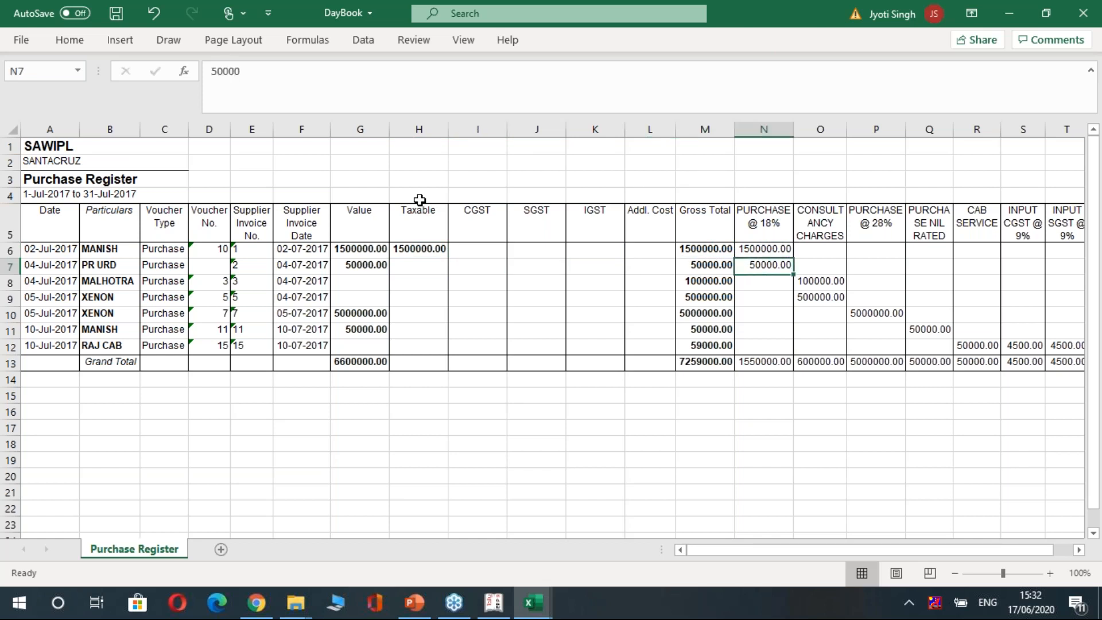
{"action": "key", "text": "Up"}
{"action": "key", "text": "Right"}
{"action": "key", "text": "Right"}
{"action": "key", "text": "Right"}
{"action": "key", "text": "Left"}
{"action": "key", "text": "Left"}
{"action": "key", "text": "Left"}
{"action": "key", "text": "Left"}
{"action": "key", "text": "Left"}
{"action": "key", "text": "Left"}
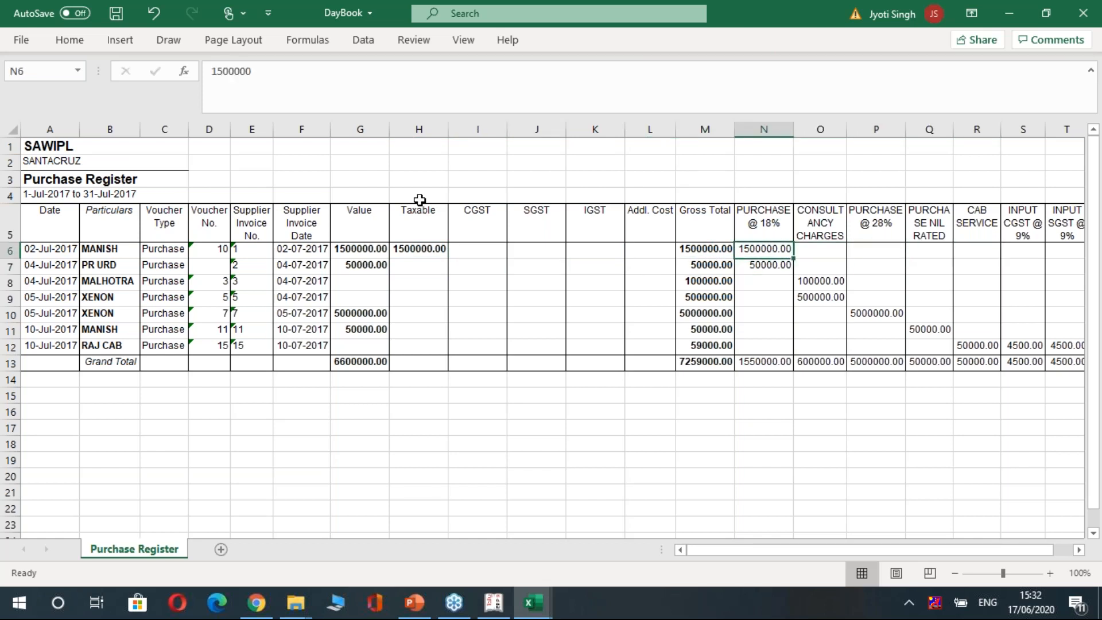
{"action": "key", "text": "Left"}
{"action": "key", "text": "Left"}
{"action": "key", "text": "Left"}
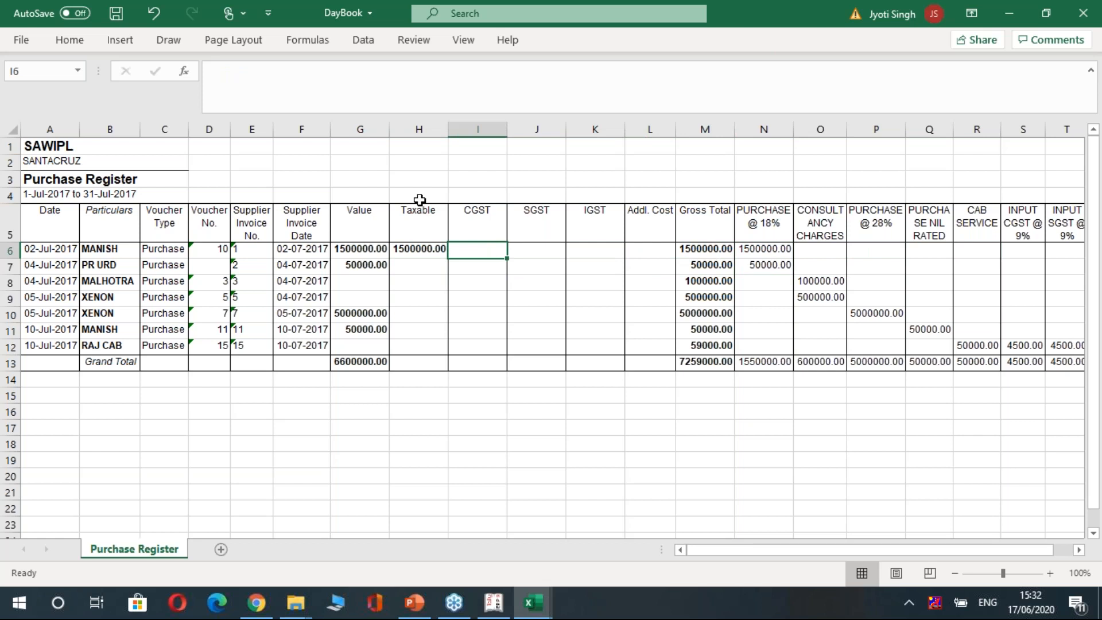
{"action": "type", "text": "="}
{"action": "key", "text": "Right"}
{"action": "key", "text": "Right"}
{"action": "key", "text": "Right"}
{"action": "key", "text": "Right"}
{"action": "key", "text": "Right"}
{"action": "key", "text": "Right"}
{"action": "key", "text": "Right"}
{"action": "key", "text": "Right"}
{"action": "key", "text": "Right"}
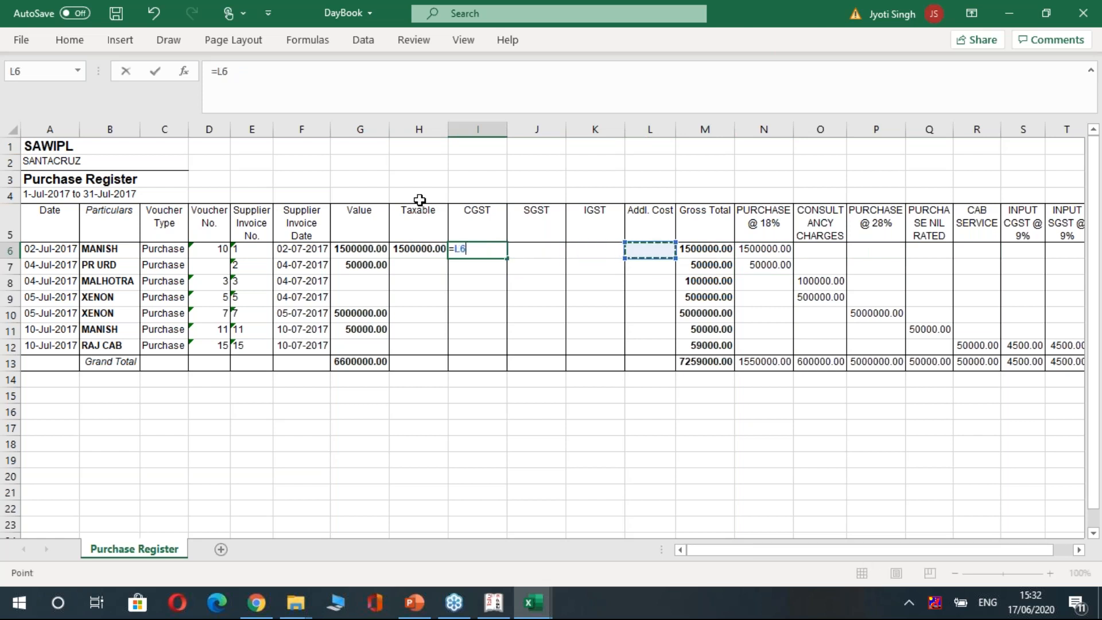
{"action": "key", "text": "Right"}
{"action": "key", "text": "Right"}
{"action": "key", "text": "Right"}
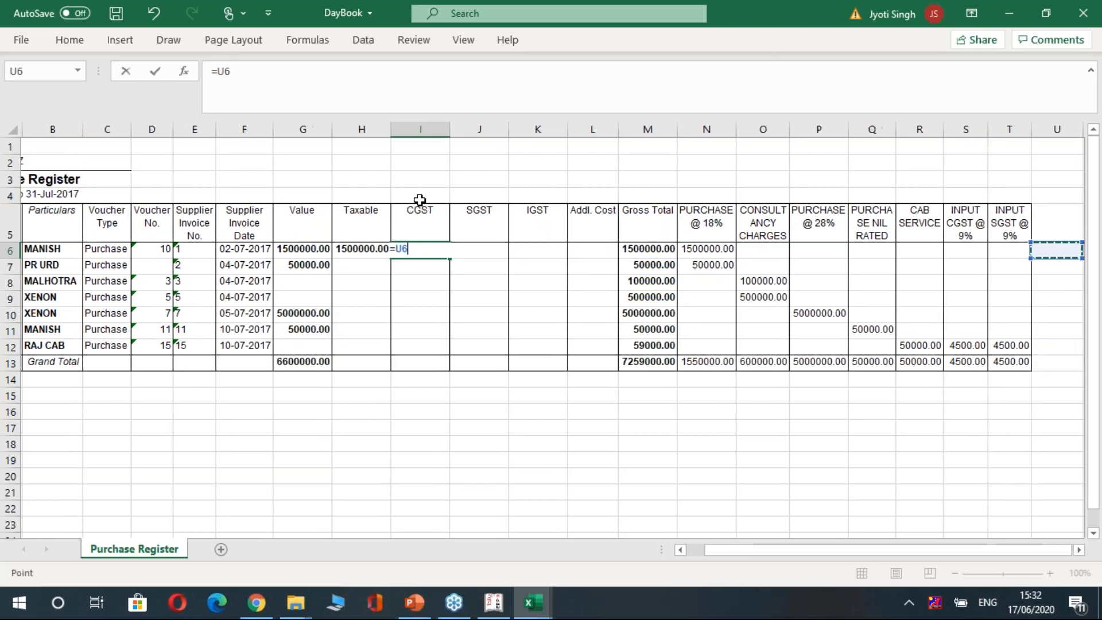
{"action": "key", "text": "Right"}
{"action": "key", "text": "Left"}
{"action": "key", "text": "Left"}
{"action": "key", "text": "Left"}
{"action": "key", "text": "Left"}
{"action": "key", "text": "Left"}
{"action": "key", "text": "Left"}
{"action": "key", "text": "Left"}
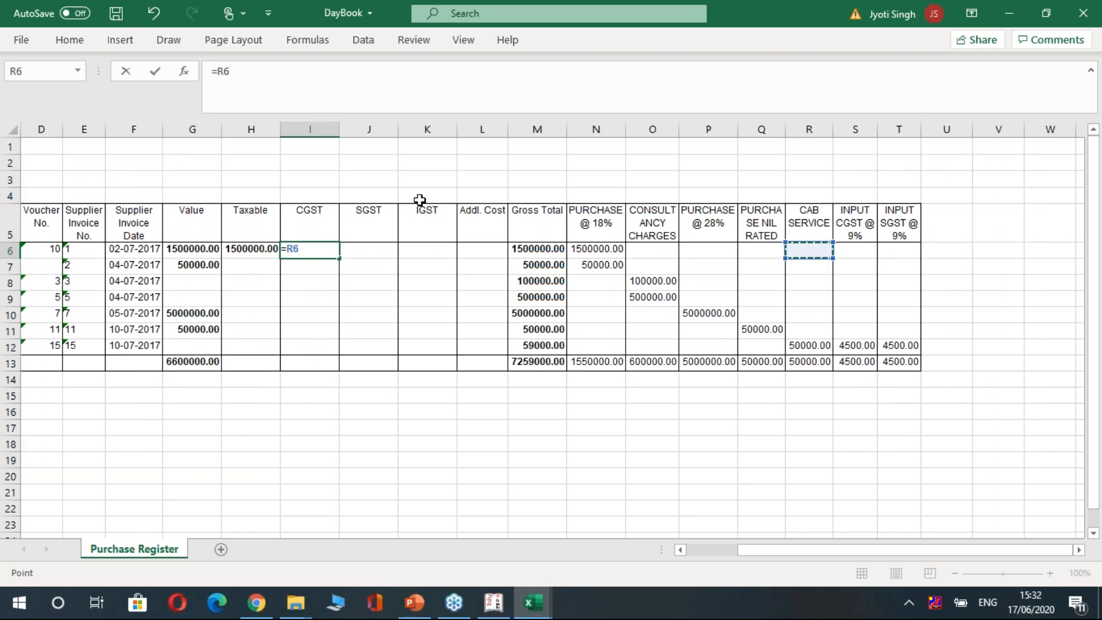
{"action": "key", "text": "Right"}
{"action": "key", "text": "Right"}
{"action": "key", "text": "Right"}
{"action": "key", "text": "Right"}
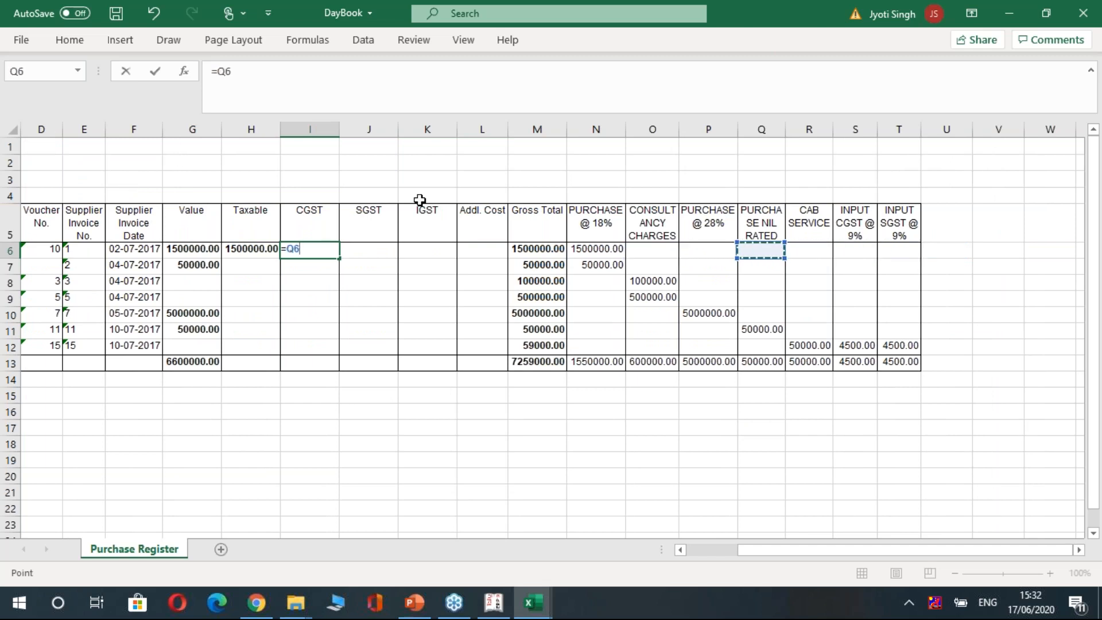
{"action": "key", "text": "Left"}
{"action": "key", "text": "Down"}
{"action": "key", "text": "Down"}
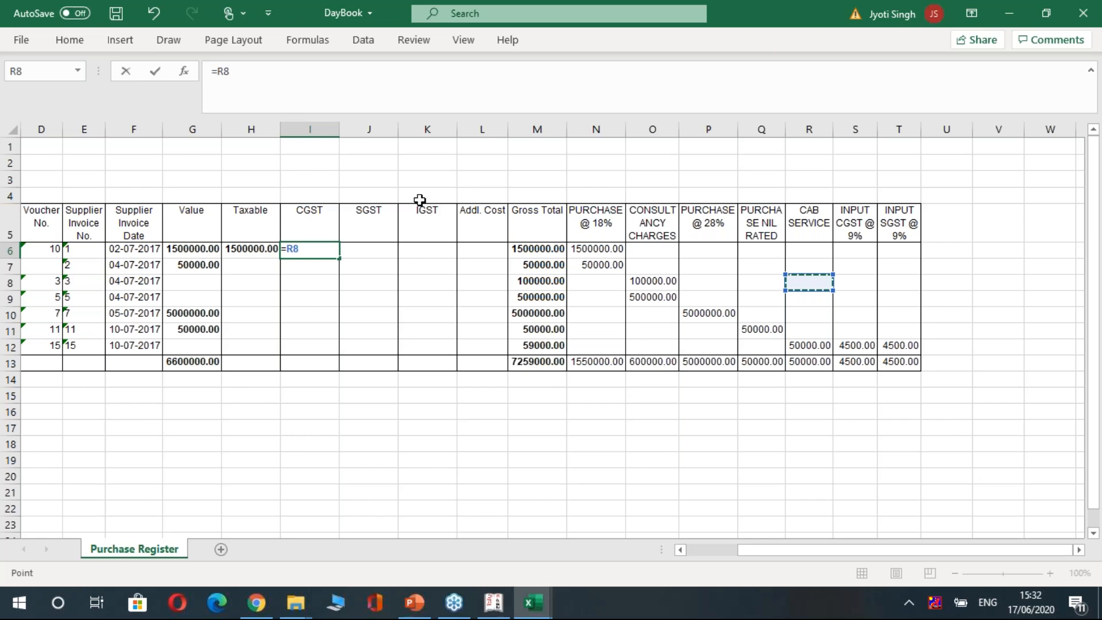
{"action": "key", "text": "Escape"}
- Fill the last voucher's CGST cell I12 with the formula =R12, linking it to the CAB SERVICE amount
{"action": "key", "text": "Down"}
{"action": "key", "text": "Down"}
{"action": "key", "text": "Down"}
{"action": "key", "text": "Down"}
{"action": "key", "text": "Down"}
{"action": "key", "text": "Down"}
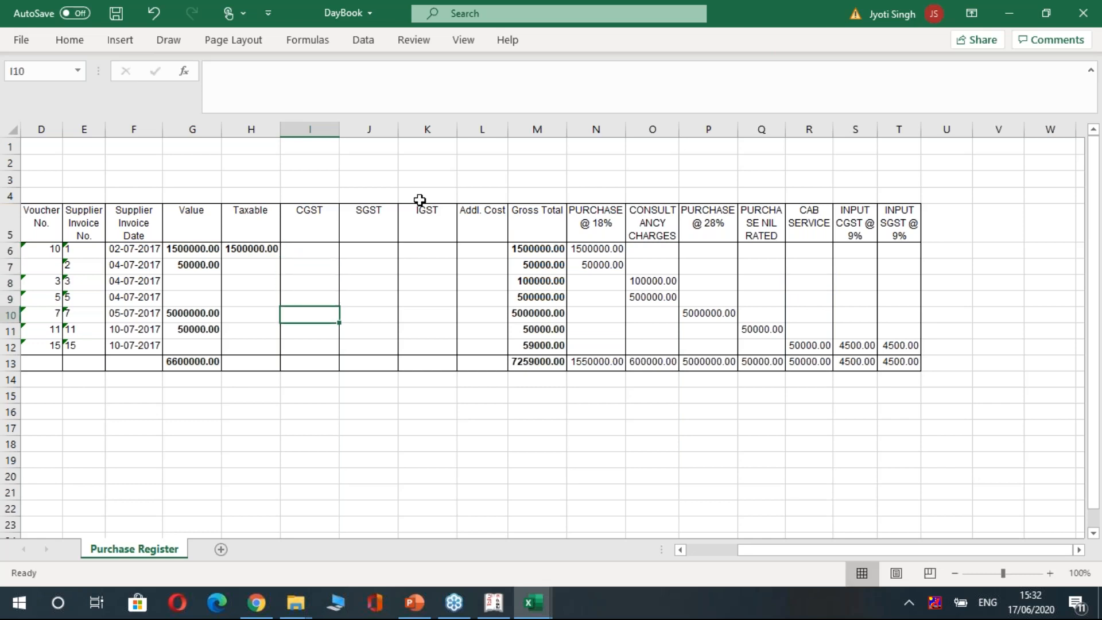
{"action": "key", "text": "Down"}
{"action": "key", "text": "Up"}
{"action": "type", "text": "="}
{"action": "key", "text": "Right"}
{"action": "key", "text": "Right"}
{"action": "key", "text": "Right"}
{"action": "key", "text": "Right"}
{"action": "key", "text": "Right"}
{"action": "key", "text": "Right"}
{"action": "key", "text": "Right"}
{"action": "key", "text": "Right"}
{"action": "key", "text": "Right"}
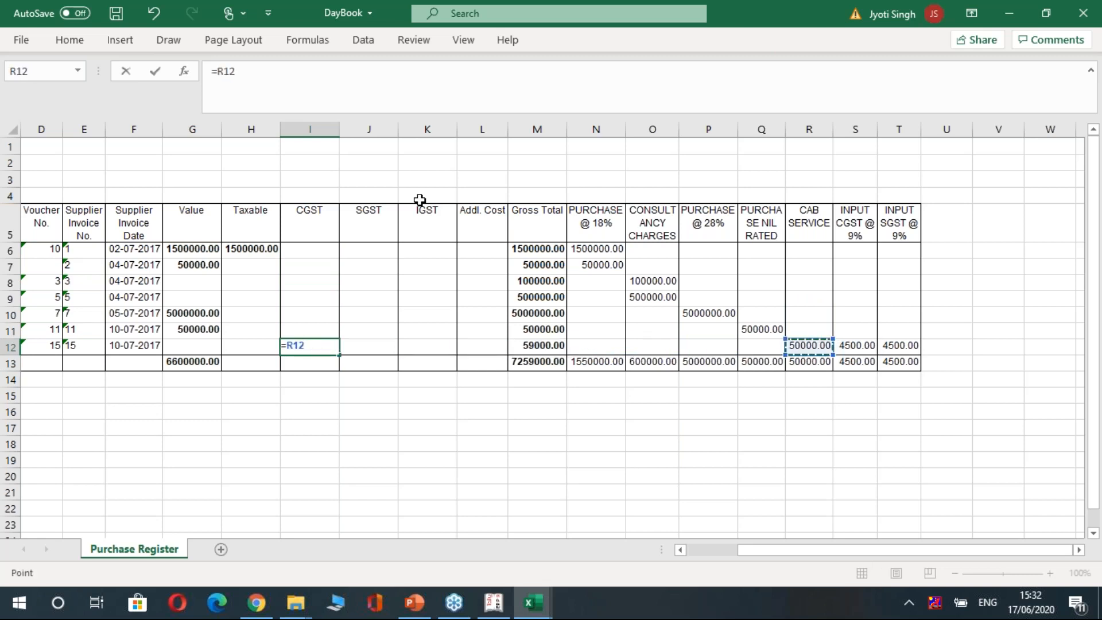
{"action": "key", "text": "Tab"}
- Fill the last voucher's SGST cell J12 with the formula =S12, linking it to the INPUT CGST @ 9% amount
{"action": "type", "text": "="}
{"action": "key", "text": "Right"}
{"action": "key", "text": "Right"}
{"action": "key", "text": "Right"}
{"action": "key", "text": "Right"}
{"action": "key", "text": "Right"}
{"action": "key", "text": "Right"}
{"action": "key", "text": "Right"}
{"action": "key", "text": "Right"}
{"action": "key", "text": "Right"}
{"action": "key", "text": "Tab"}
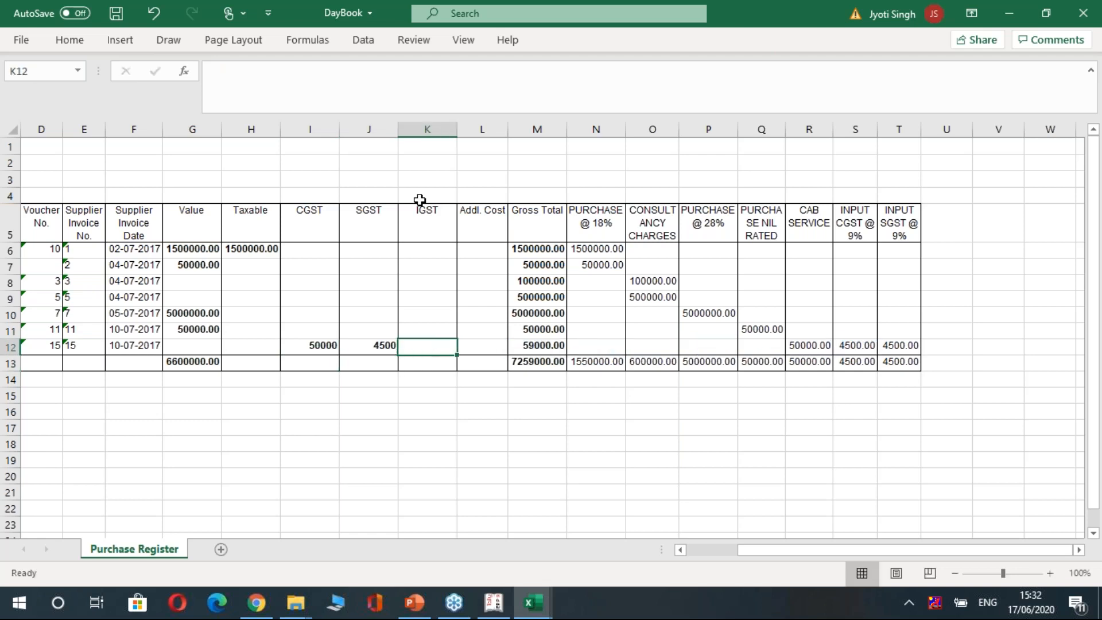
- Fill the last voucher's IGST cell K12 with the formula =T12, linking it to the INPUT SGST @ 9% amount
{"action": "type", "text": "="}
{"action": "key", "text": "Right"}
{"action": "key", "text": "Right"}
{"action": "key", "text": "Right"}
{"action": "key", "text": "Right"}
{"action": "key", "text": "Right"}
{"action": "key", "text": "Right"}
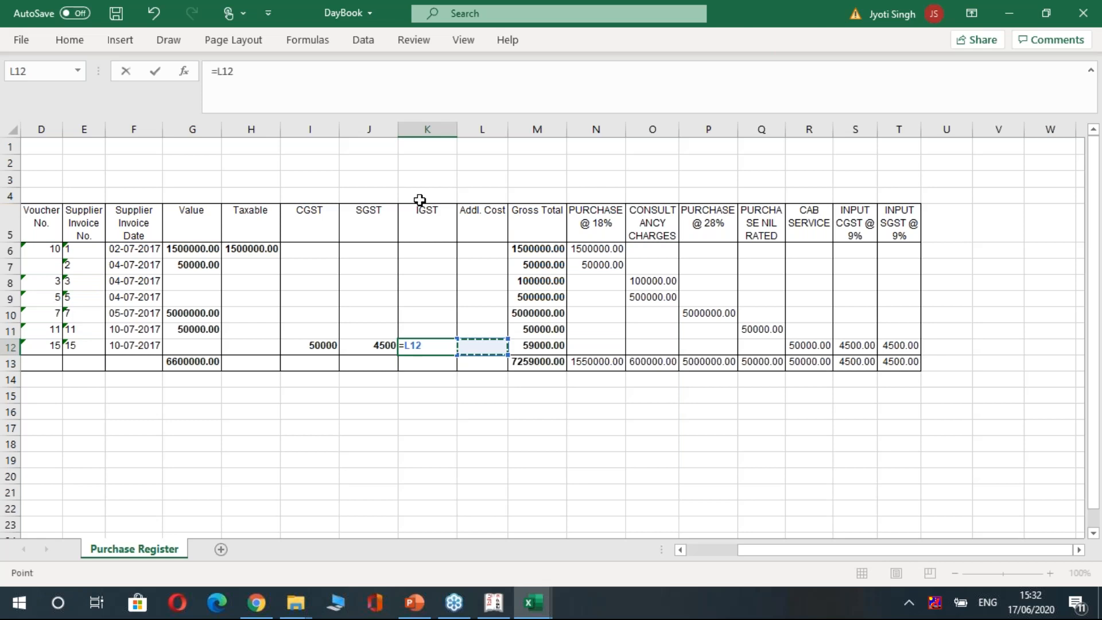
{"action": "key", "text": "Right"}
{"action": "key", "text": "Right"}
{"action": "key", "text": "Right"}
{"action": "key", "text": "Right"}
{"action": "key", "text": "Right"}
{"action": "key", "text": "Left"}
{"action": "key", "text": "Left"}
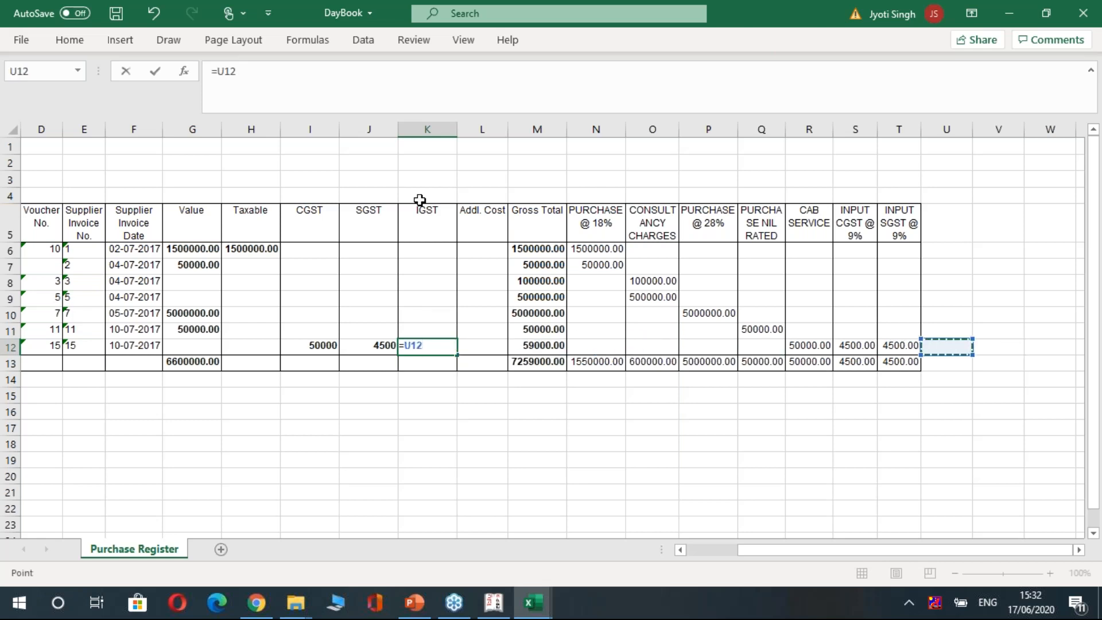
{"action": "key", "text": "Return"}
{"action": "key", "text": "Up"}
{"action": "key", "text": "Left"}
{"action": "key", "text": "Left"}
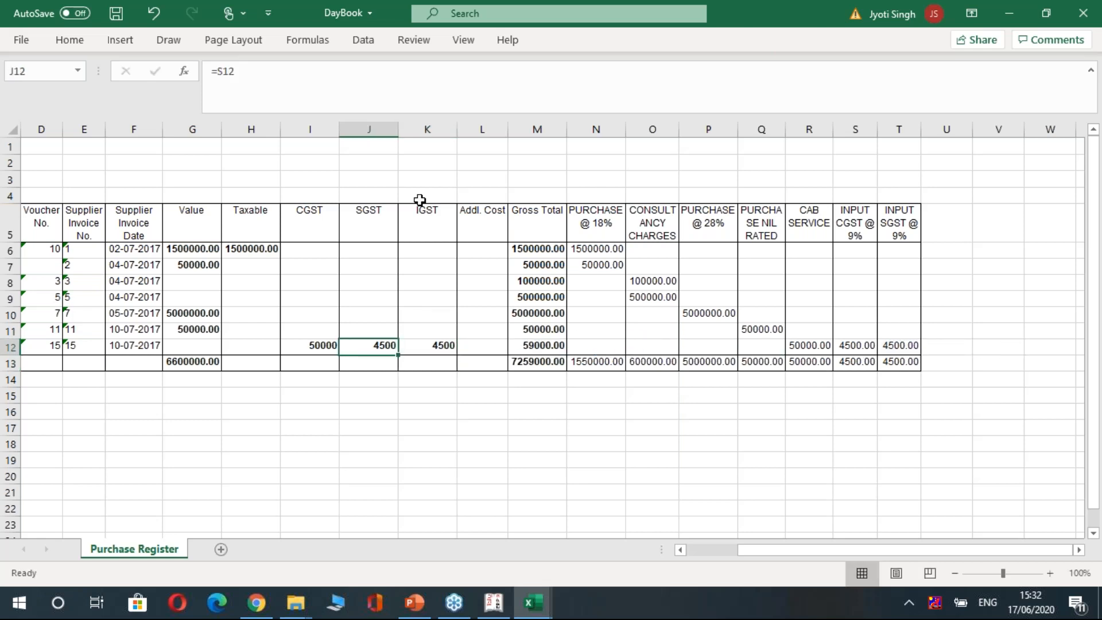
{"action": "key", "text": "shift+Up"}
{"action": "key", "text": "shift+Up"}
{"action": "key", "text": "shift+Up"}
{"action": "key", "text": "shift+Up"}
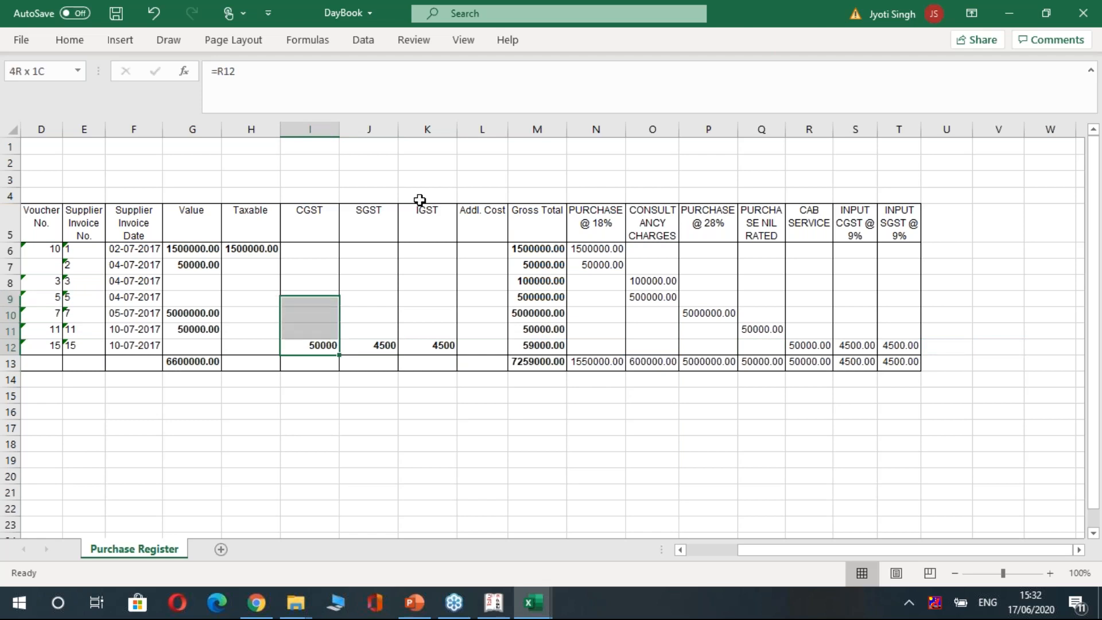
{"action": "key", "text": "Up"}
{"action": "key", "text": "Up"}
{"action": "key", "text": "Up"}
{"action": "key", "text": "Up"}
{"action": "key", "text": "Up"}
{"action": "key", "text": "Up"}
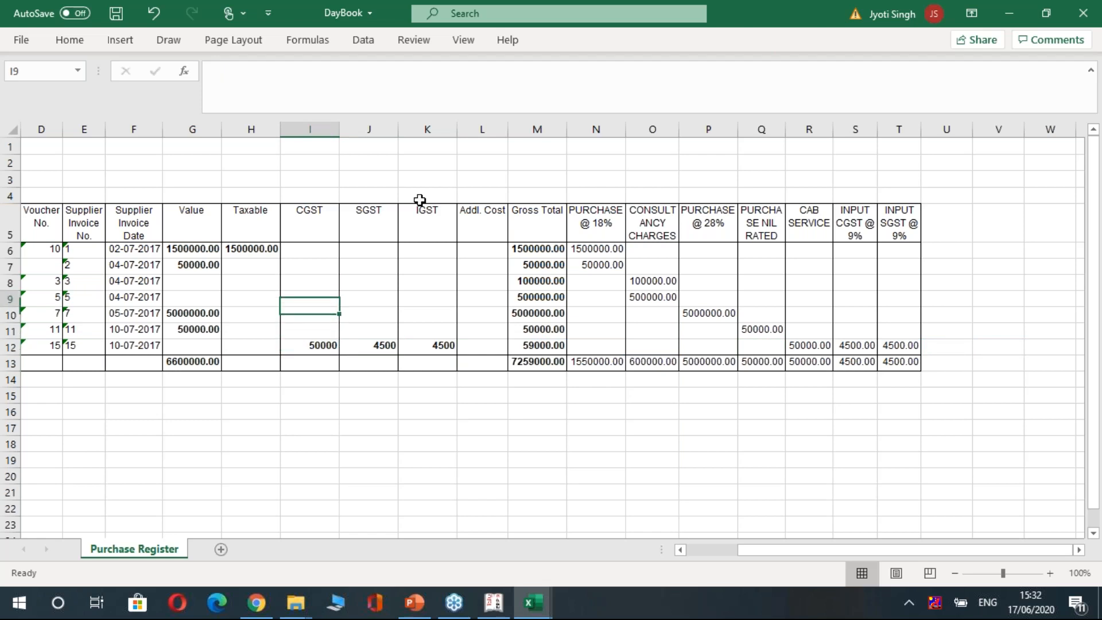
{"action": "key", "text": "Down"}
{"action": "key", "text": "Down"}
{"action": "key", "text": "Down"}
{"action": "key", "text": "Down"}
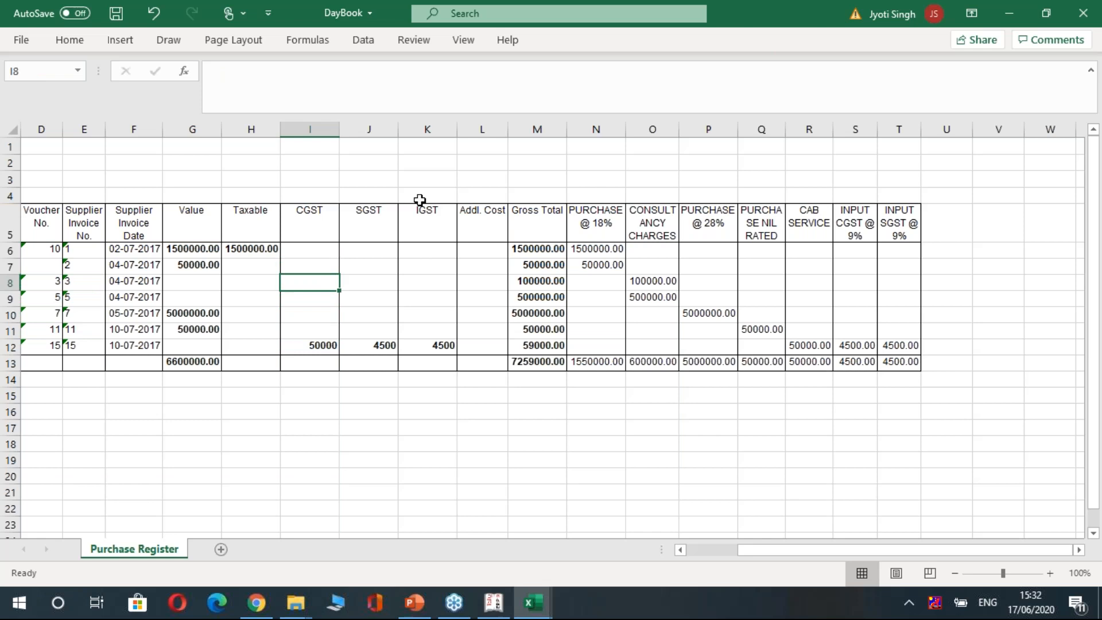
{"action": "key", "text": "Down"}
{"action": "key", "text": "Down"}
{"action": "key", "text": "Right"}
{"action": "key", "text": "Right"}
{"action": "key", "text": "Right"}
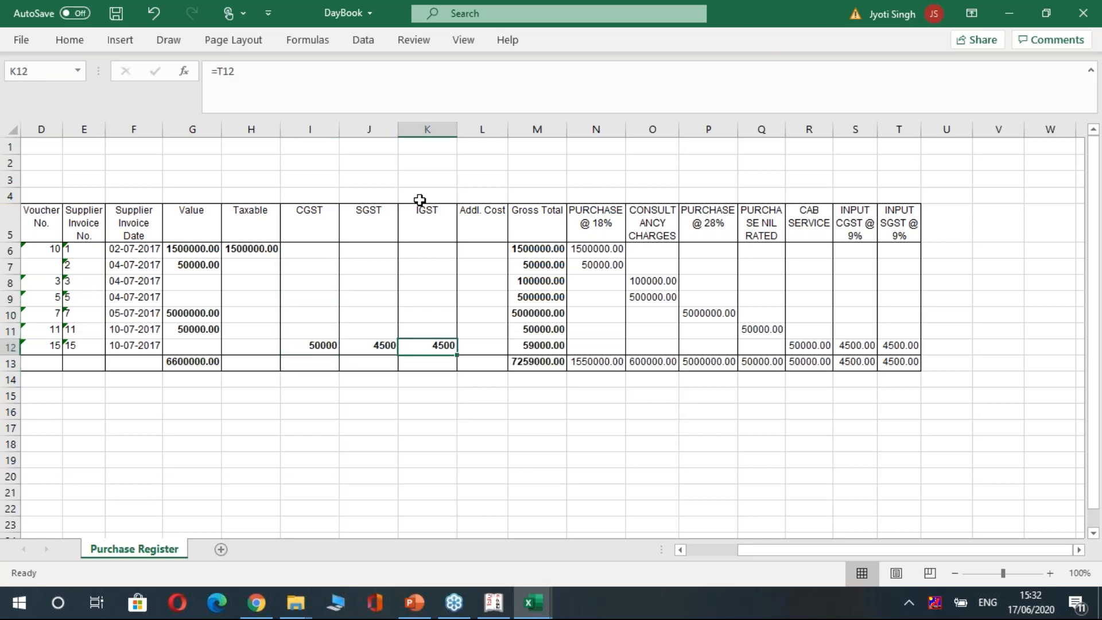
- Enter 0 as the last voucher's Addl. Cost in cell L12
{"action": "type", "text": "="}
{"action": "key", "text": "Return"}
{"action": "key", "text": "Up"}
{"action": "type", "text": "0"}
{"action": "key", "text": "Return"}
{"action": "key", "text": "Up"}
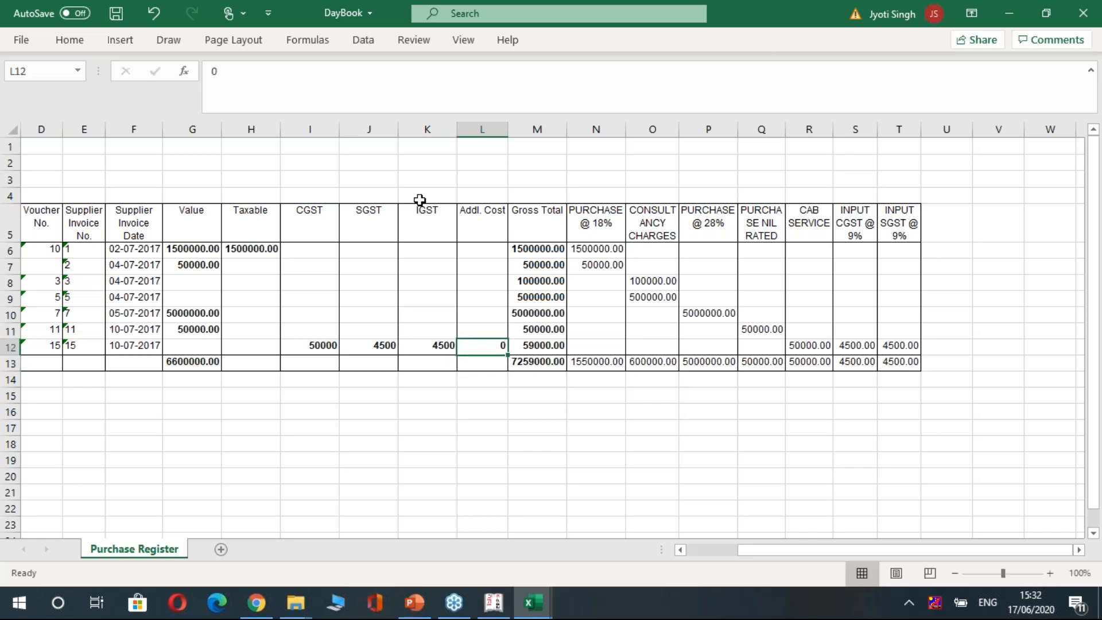
- Review the last voucher's row from the Addl. Cost column back to the Date column
{"action": "key", "text": "Left"}
{"action": "key", "text": "Left"}
{"action": "key", "text": "Left"}
{"action": "key", "text": "Left"}
{"action": "key", "text": "Left"}
{"action": "key", "text": "Left"}
{"action": "key", "text": "Left"}
{"action": "key", "text": "Left"}
{"action": "key", "text": "Left"}
{"action": "key", "text": "Left"}
{"action": "key", "text": "Left"}
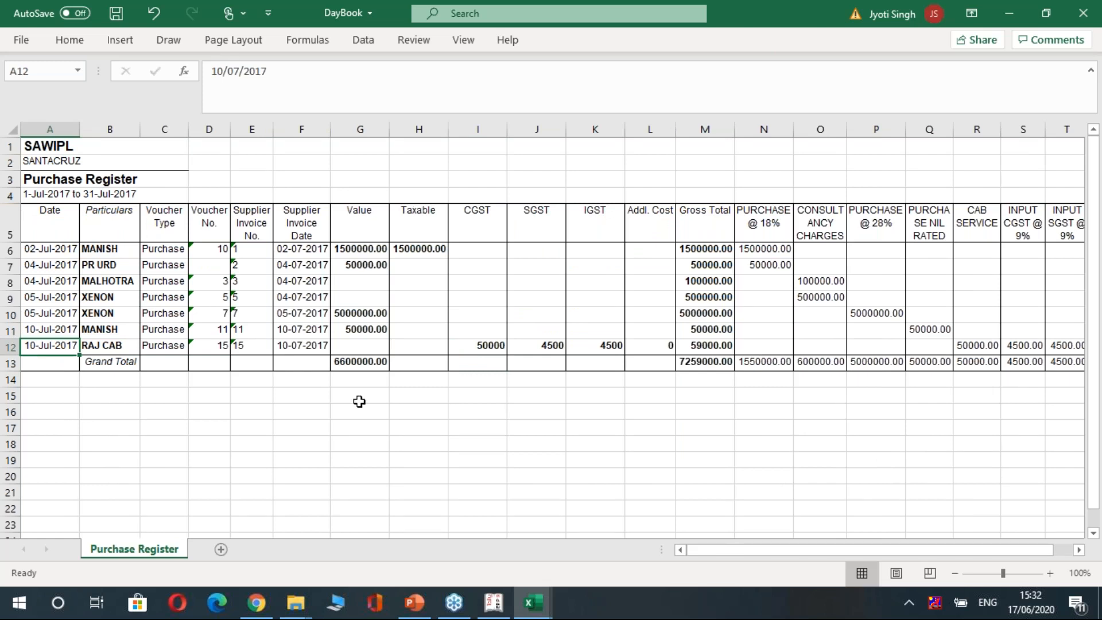
- Switch to ClearTax in Chrome, open the ClearTax Template import method and view the purchase templates available for download
{"action": "left_click", "coordinate": [251, 616]}
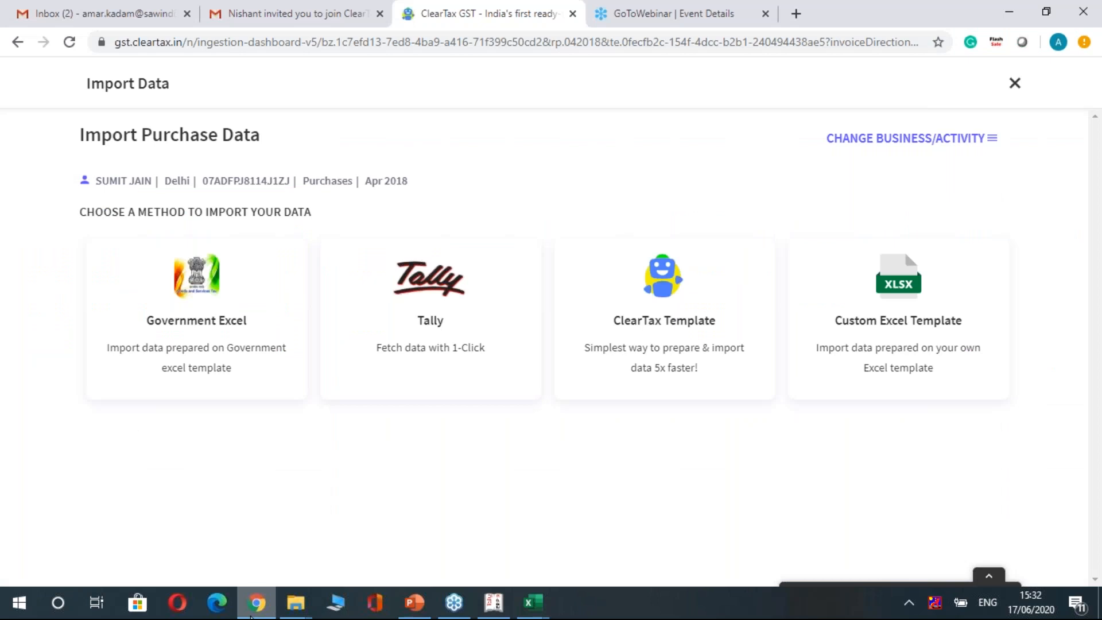
{"action": "left_click", "coordinate": [637, 314]}
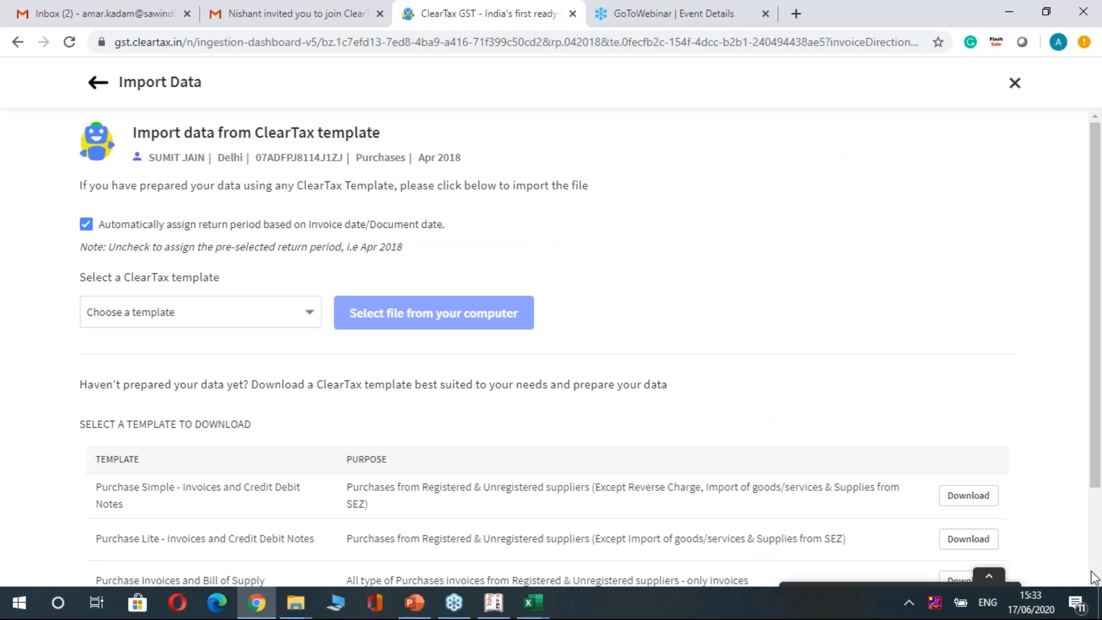
{"action": "scroll", "coordinate": [1096, 580], "scroll_direction": "down", "scroll_amount": 2}
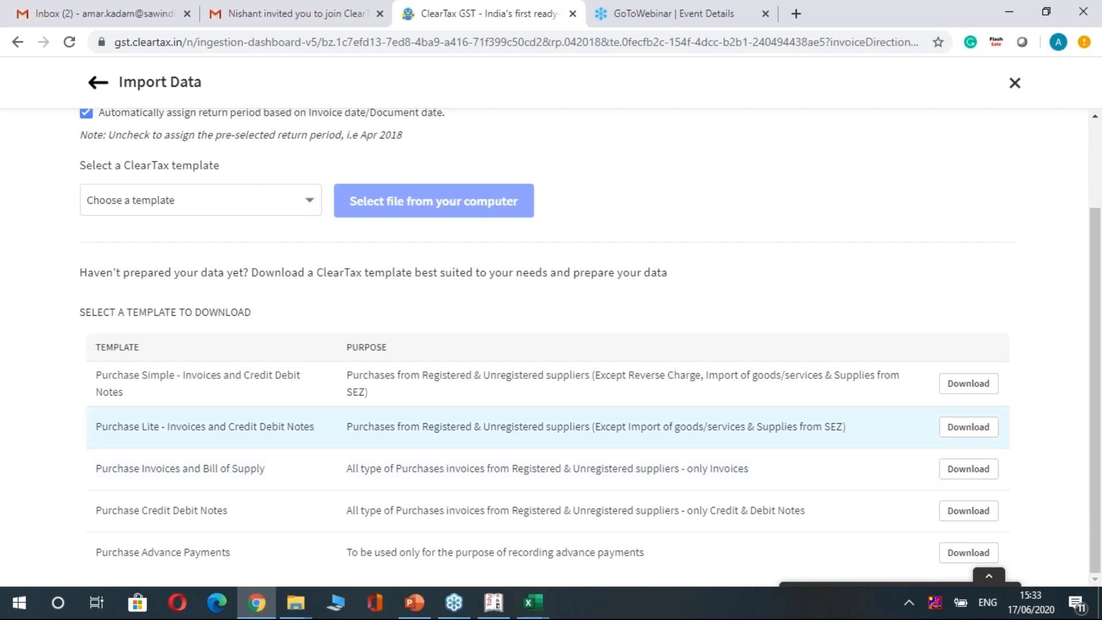
- Open the Purchase_Invoices_and_Bill_of_Supply workbook from the webinar 13.6.2020 folder
{"action": "left_click", "coordinate": [291, 612]}
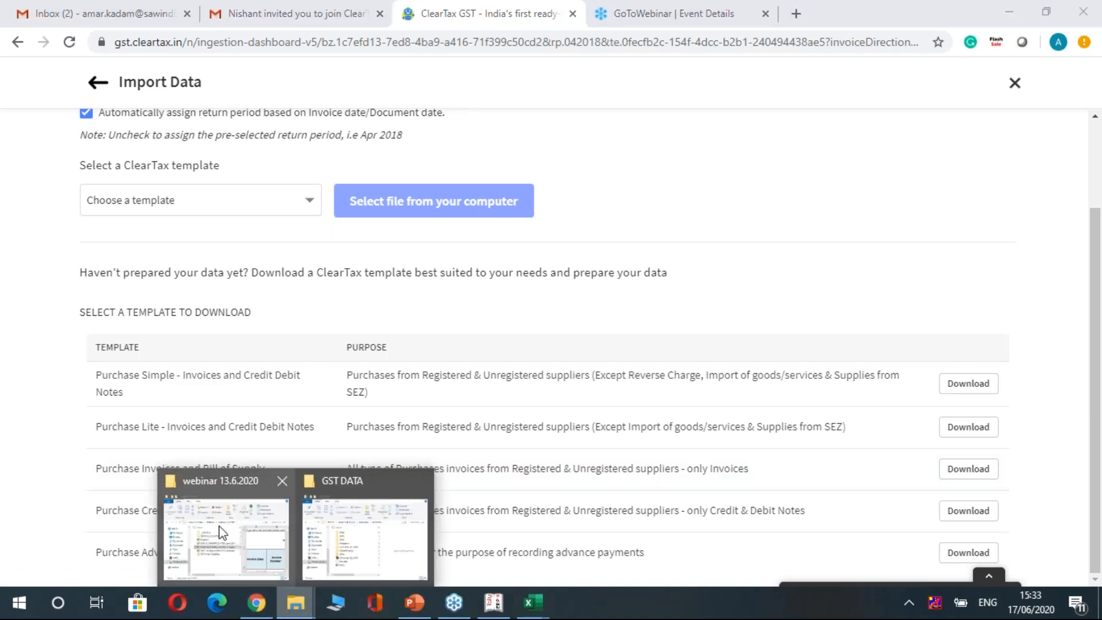
{"action": "mouse_move", "coordinate": [221, 533]}
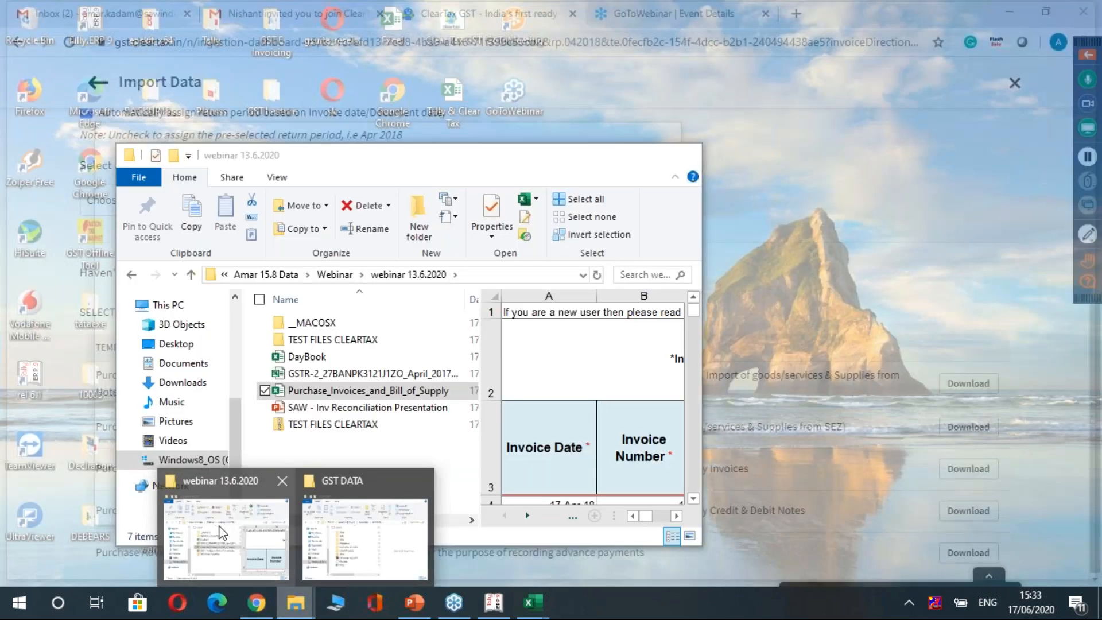
{"action": "left_click", "coordinate": [221, 532]}
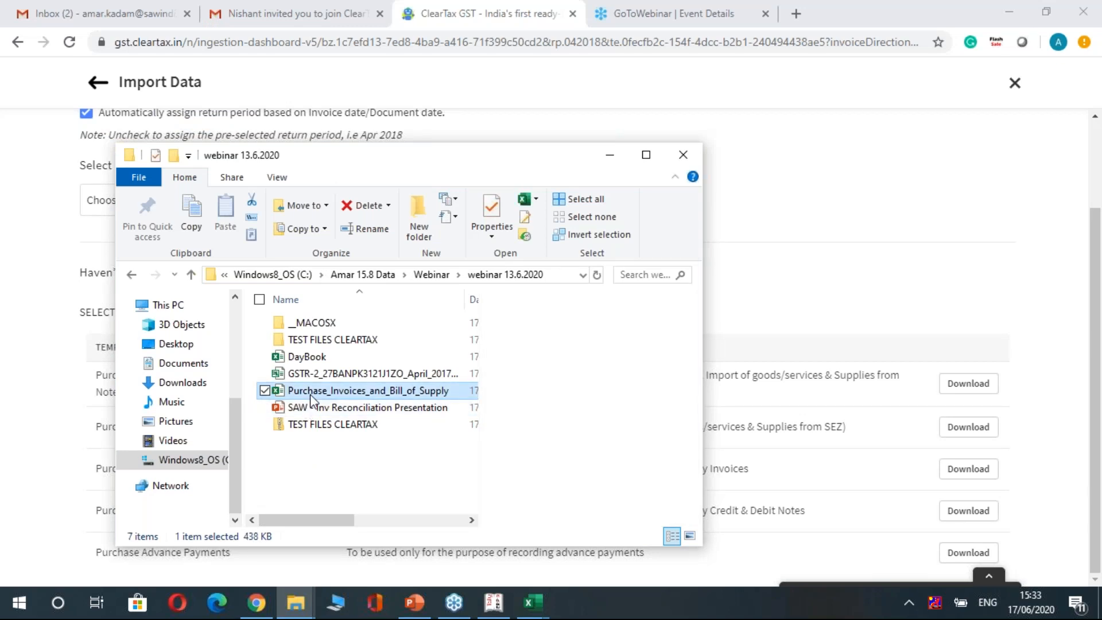
{"action": "double_click", "coordinate": [310, 395]}
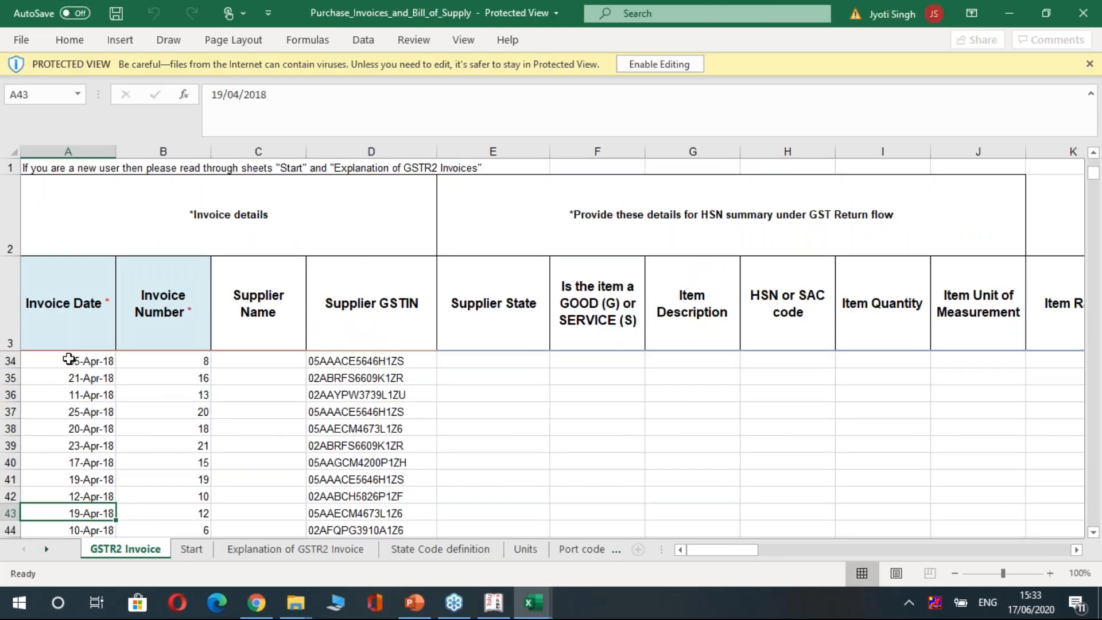
- Examine the invoice dates, invoice numbers and supplier columns in the GSTR2 Invoice sheet's filled rows
{"action": "left_click", "coordinate": [69, 359]}
{"action": "key", "text": "Down"}
{"action": "key", "text": "Down"}
{"action": "key", "text": "Up"}
{"action": "key", "text": "Up"}
{"action": "key", "text": "Up"}
{"action": "key", "text": "Right"}
{"action": "key", "text": "Right"}
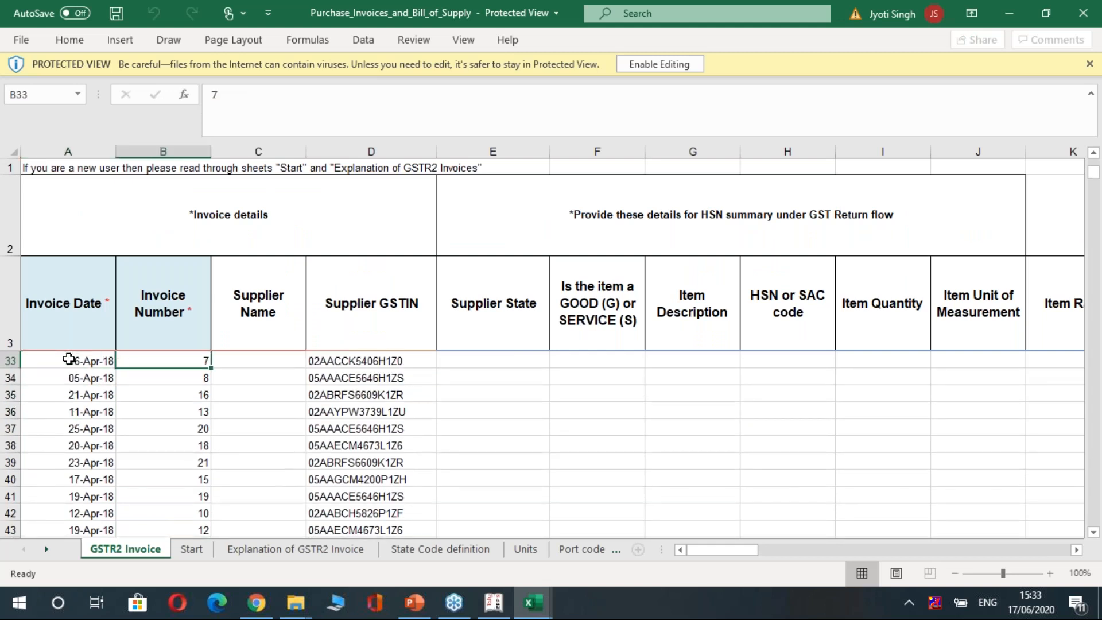
{"action": "key", "text": "Up"}
{"action": "key", "text": "Up"}
{"action": "key", "text": "Up"}
{"action": "key", "text": "Up"}
{"action": "key", "text": "Up"}
{"action": "key", "text": "Up"}
{"action": "key", "text": "Up"}
{"action": "key", "text": "Up"}
{"action": "key", "text": "Up"}
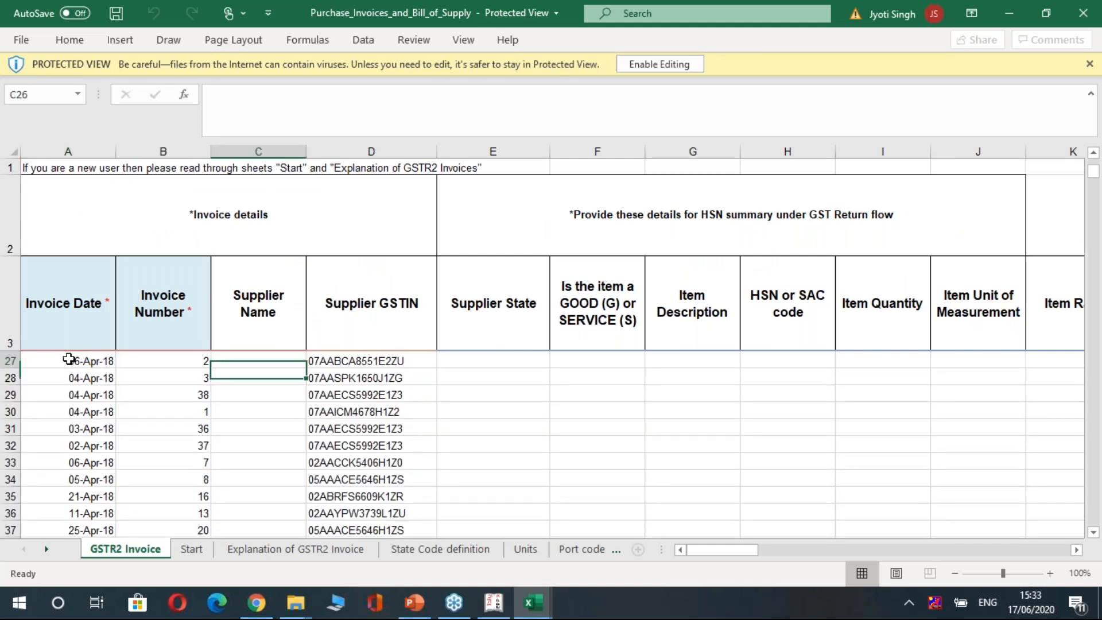
- Return to the first invoice row of the GSTR2 Invoice sheet and review its columns from Supplier GSTIN to Item Rate
{"action": "key", "text": "Up"}
{"action": "key", "text": "Up"}
{"action": "key", "text": "Up"}
{"action": "key", "text": "Up"}
{"action": "key", "text": "Up"}
{"action": "key", "text": "Up"}
{"action": "key", "text": "Up"}
{"action": "key", "text": "Up"}
{"action": "key", "text": "Up"}
{"action": "key", "text": "Up"}
{"action": "key", "text": "Up"}
{"action": "key", "text": "Up"}
{"action": "key", "text": "Up"}
{"action": "key", "text": "Up"}
{"action": "key", "text": "Up"}
{"action": "key", "text": "Up"}
{"action": "key", "text": "Up"}
{"action": "key", "text": "Up"}
{"action": "key", "text": "Up"}
{"action": "key", "text": "Up"}
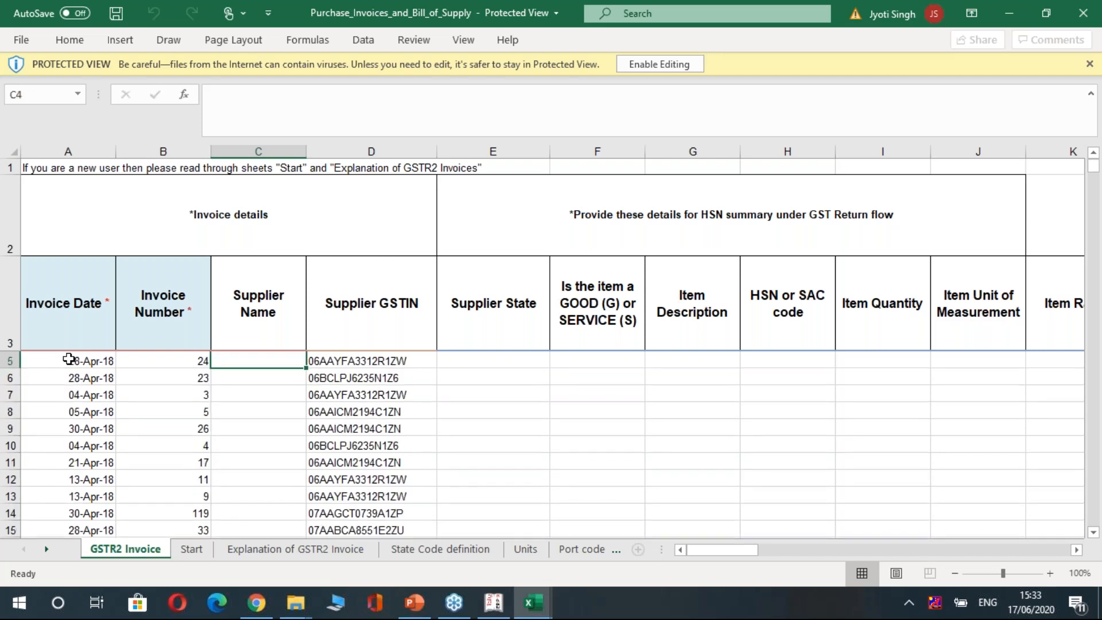
{"action": "key", "text": "Down"}
{"action": "key", "text": "Down"}
{"action": "key", "text": "Right"}
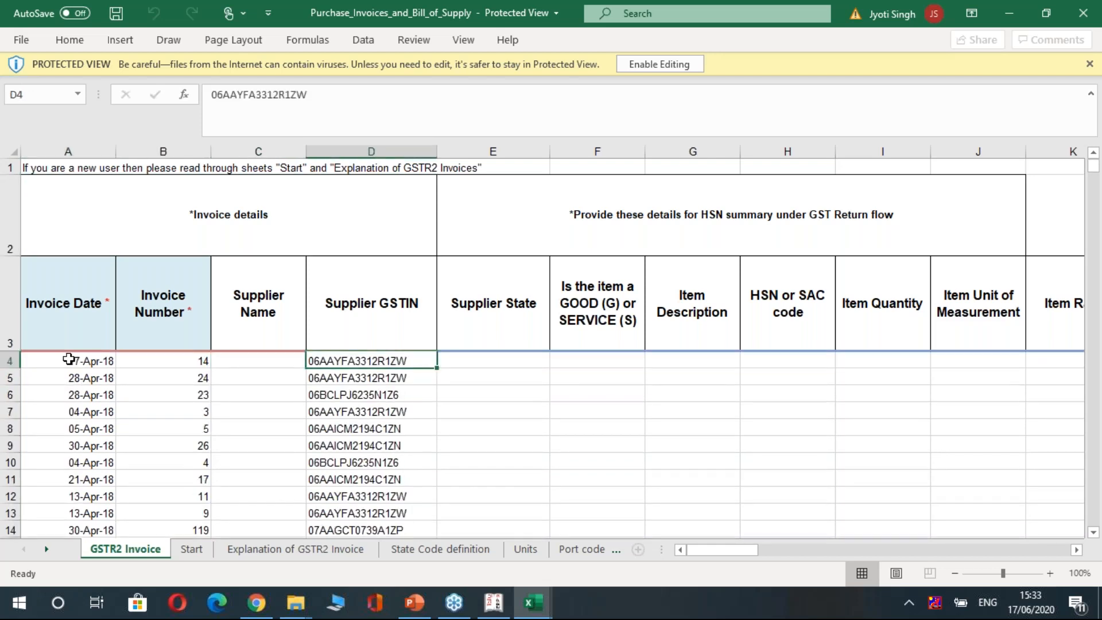
{"action": "key", "text": "Right"}
{"action": "key", "text": "Right"}
{"action": "key", "text": "Right"}
{"action": "key", "text": "Right"}
{"action": "key", "text": "Right"}
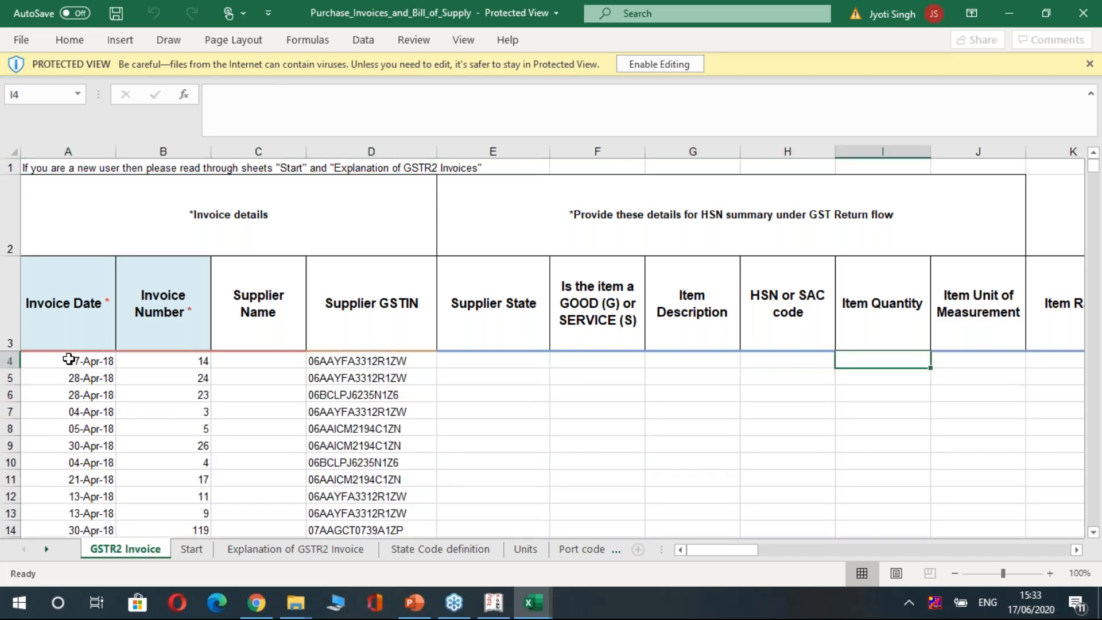
{"action": "key", "text": "Right"}
{"action": "key", "text": "Right"}
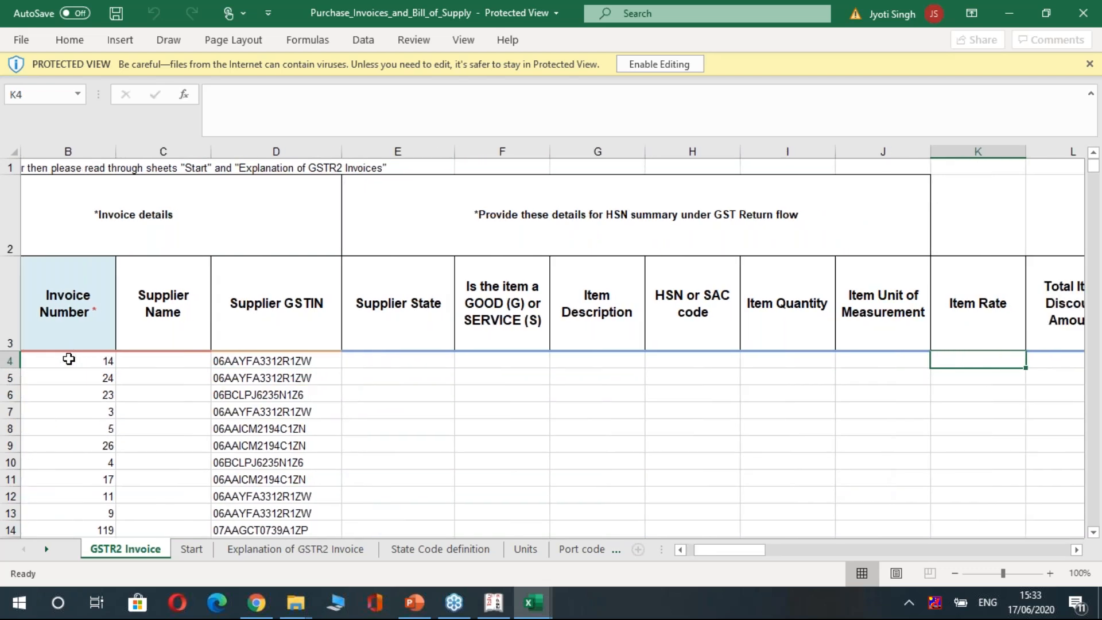
{"action": "key", "text": "Left"}
- Check the Purchase Register columns in the DayBook workbook and return to the item columns of the Purchase_Invoices_and_Bill_of_Supply template
{"action": "key", "text": "alt+Tab"}
{"action": "key", "text": "alt+Tab"}
{"action": "key", "text": "alt+Tab"}
{"action": "key", "text": "alt+Tab"}
{"action": "key", "text": "alt+Tab"}
{"action": "key", "text": "alt+Tab"}
{"action": "key", "text": "alt+Tab"}
{"action": "key", "text": "alt+Tab"}
{"action": "key", "text": "alt+Tab"}
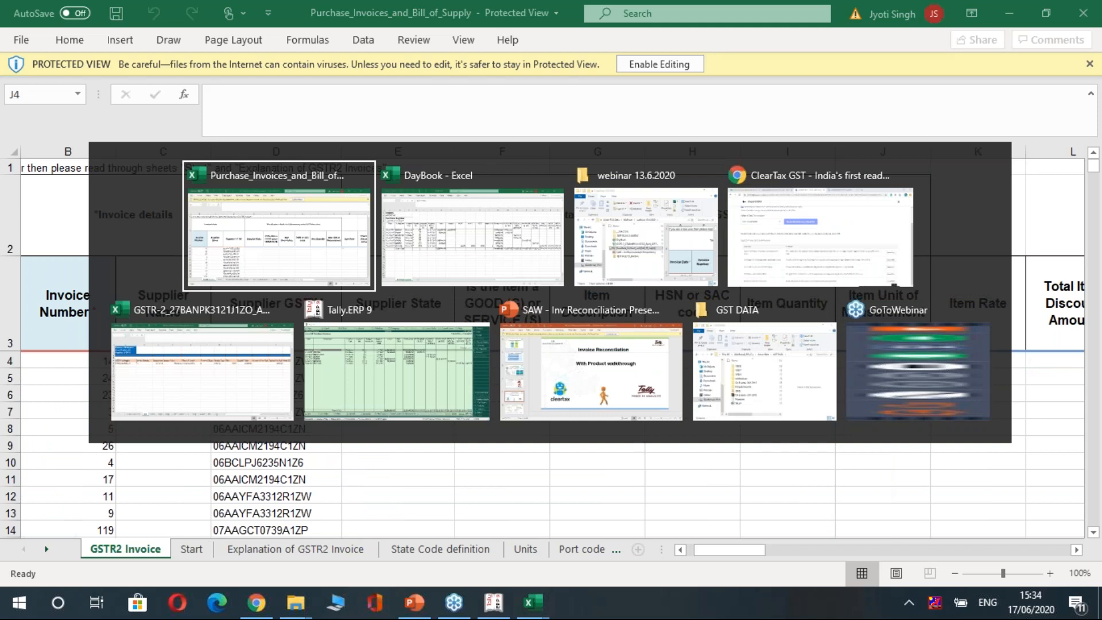
{"action": "key", "text": "alt+Tab"}
{"action": "key", "text": "Up"}
{"action": "key", "text": "Right"}
{"action": "key", "text": "Right"}
{"action": "key", "text": "Right"}
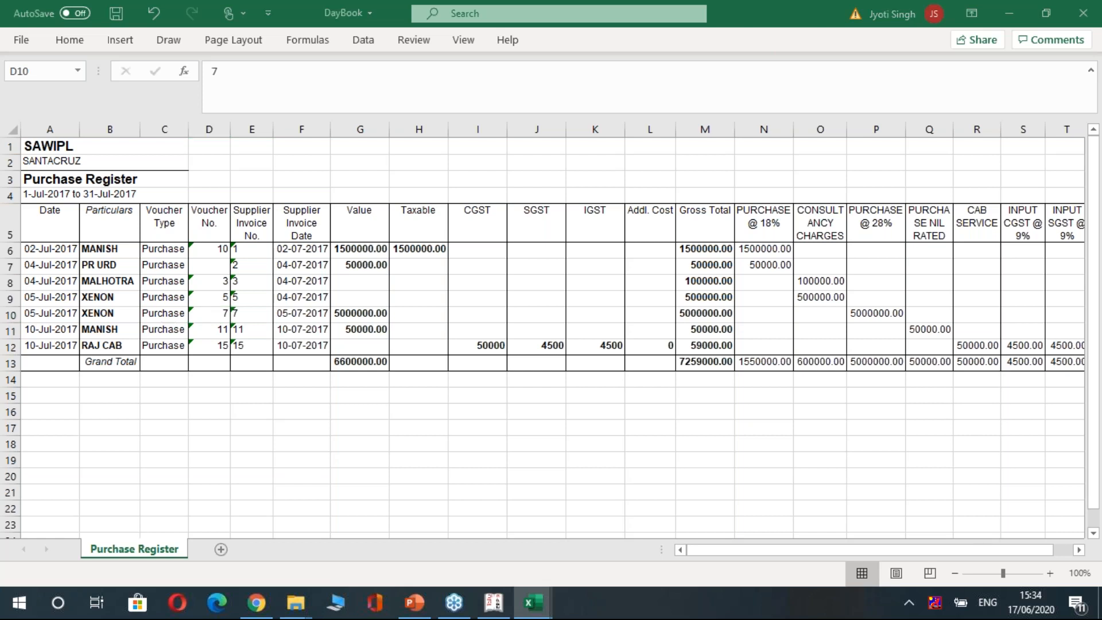
{"action": "key", "text": "alt+Tab"}
{"action": "key", "text": "Left"}
{"action": "key", "text": "Left"}
{"action": "key", "text": "Left"}
{"action": "key", "text": "Left"}
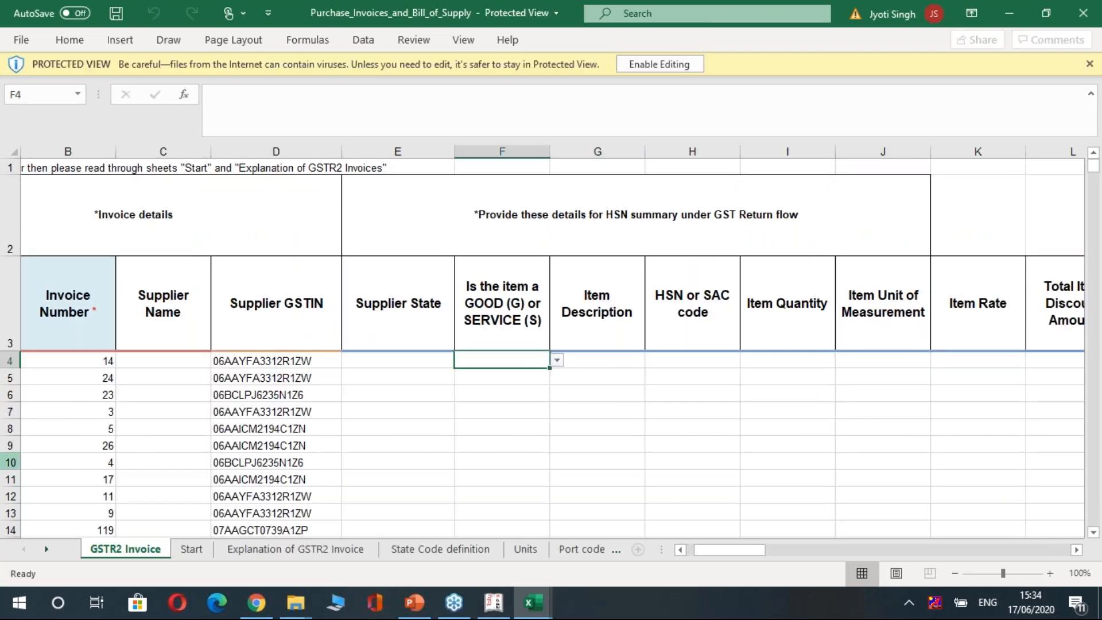
- Switch to Tally.ERP 9 and open the February purchase vouchers from the Purchase Register
{"action": "left_click", "coordinate": [495, 609]}
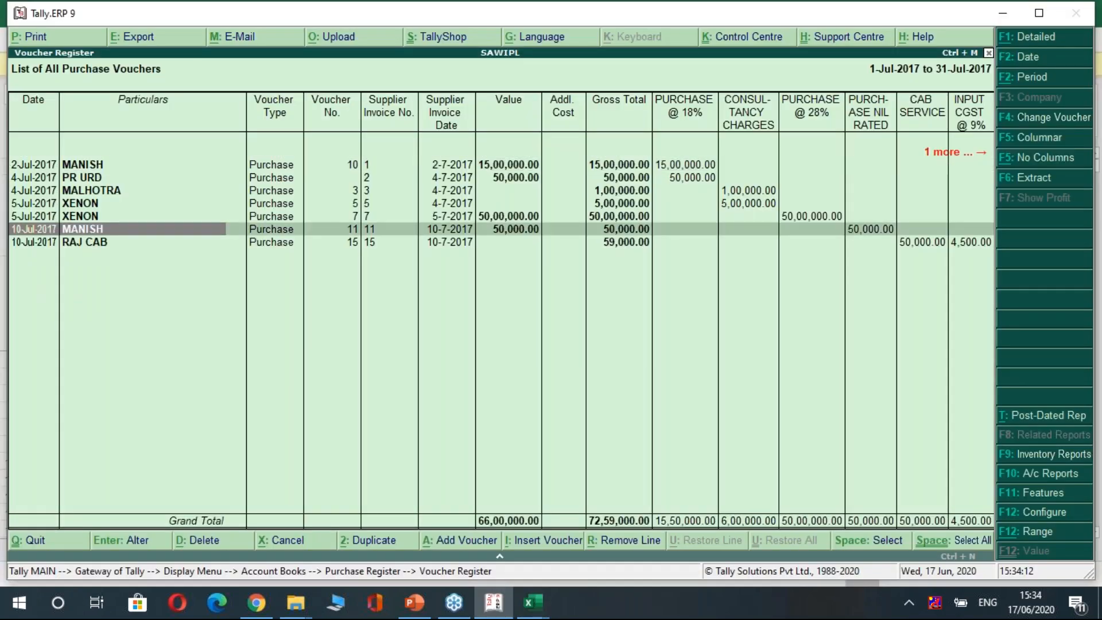
{"action": "key", "text": "Escape"}
{"action": "key", "text": "Up"}
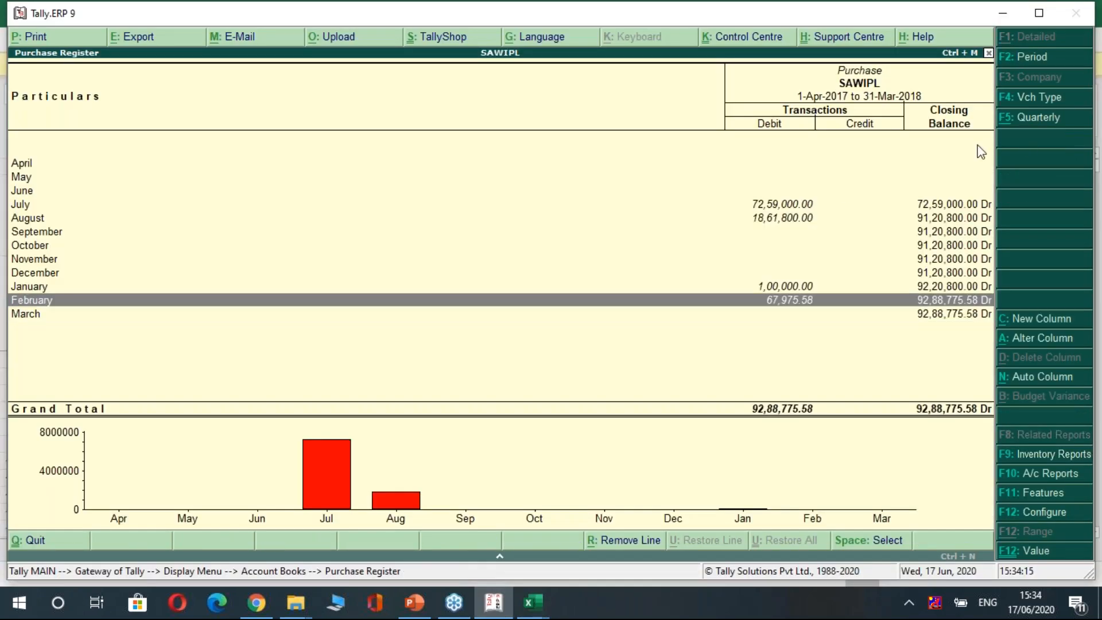
{"action": "key", "text": "Return"}
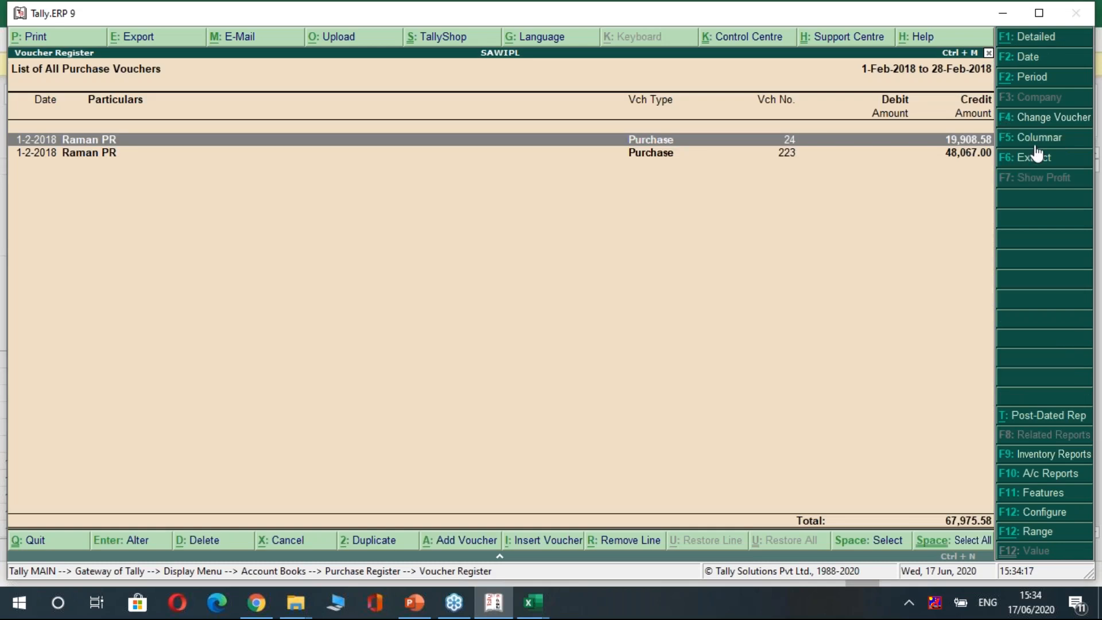
- Display February's voucher register in columnar form with Show party's GSTIN/UIN set to Yes
{"action": "key", "text": "F5"}
{"action": "key", "text": "Return"}
{"action": "key", "text": "Return"}
{"action": "key", "text": "Return"}
{"action": "key", "text": "Return"}
{"action": "key", "text": "Return"}
{"action": "key", "text": "Return"}
{"action": "type", "text": "y"}
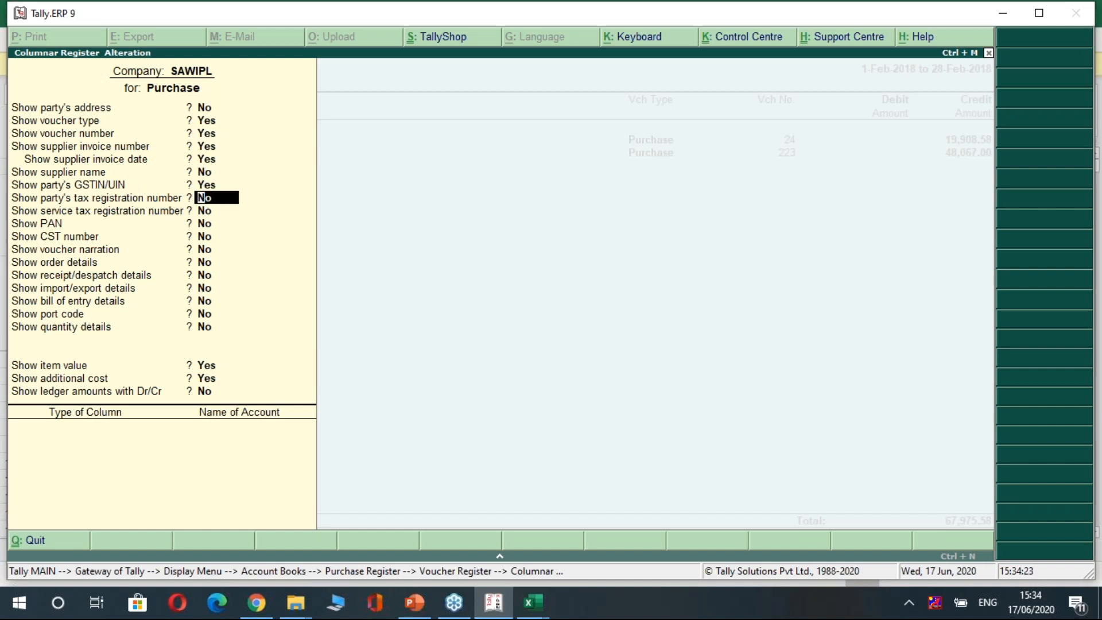
{"action": "key", "text": "ctrl+a"}
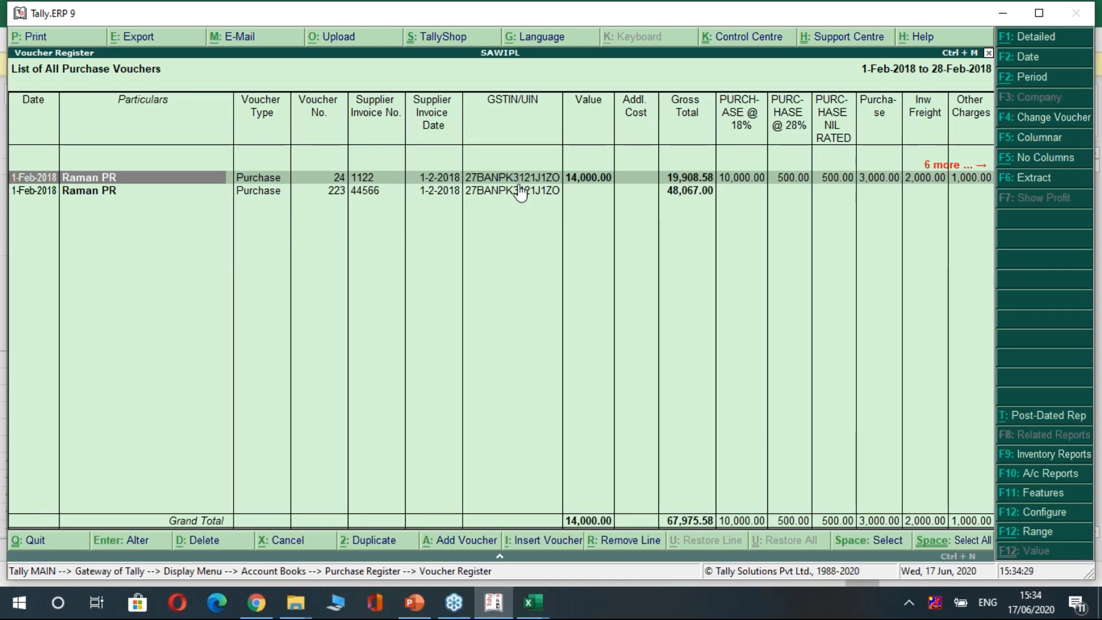
- Switch back to the Purchase_Invoices_and_Bill_of_Supply workbook and examine the item detail columns up to Item Taxable Value and CGST Amount
{"action": "key", "text": "alt+Tab"}
{"action": "key", "text": "Left"}
{"action": "key", "text": "Left"}
{"action": "key", "text": "Right"}
{"action": "key", "text": "Right"}
{"action": "key", "text": "Right"}
{"action": "key", "text": "Right"}
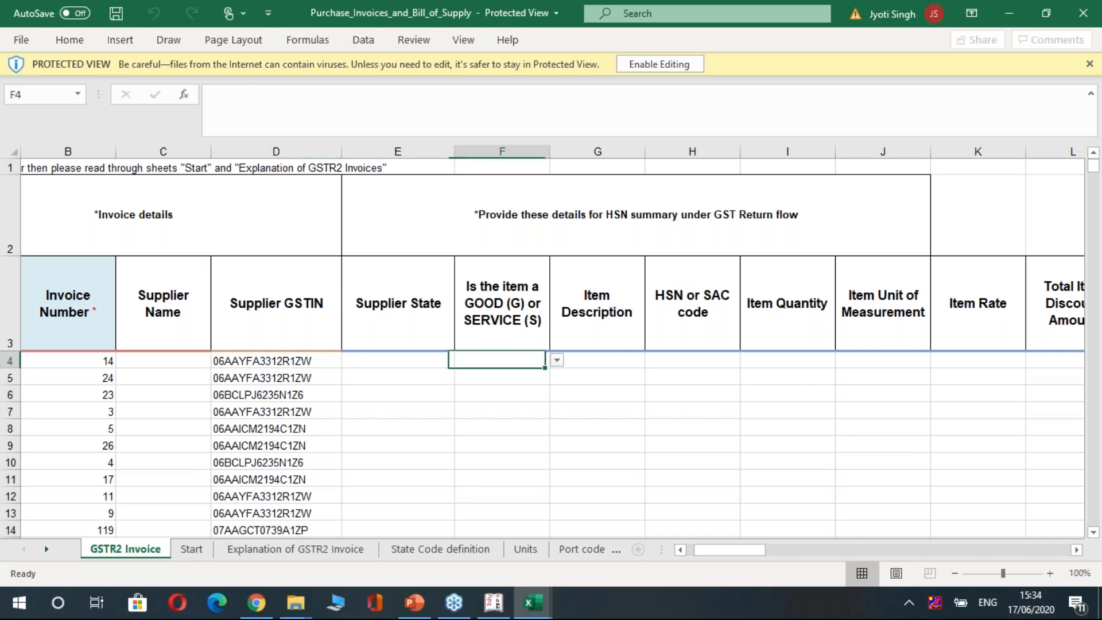
{"action": "key", "text": "Right"}
{"action": "key", "text": "Right"}
{"action": "key", "text": "Right"}
{"action": "key", "text": "Right"}
{"action": "key", "text": "Right"}
{"action": "key", "text": "Right"}
{"action": "key", "text": "Right"}
{"action": "key", "text": "Right"}
{"action": "key", "text": "Right"}
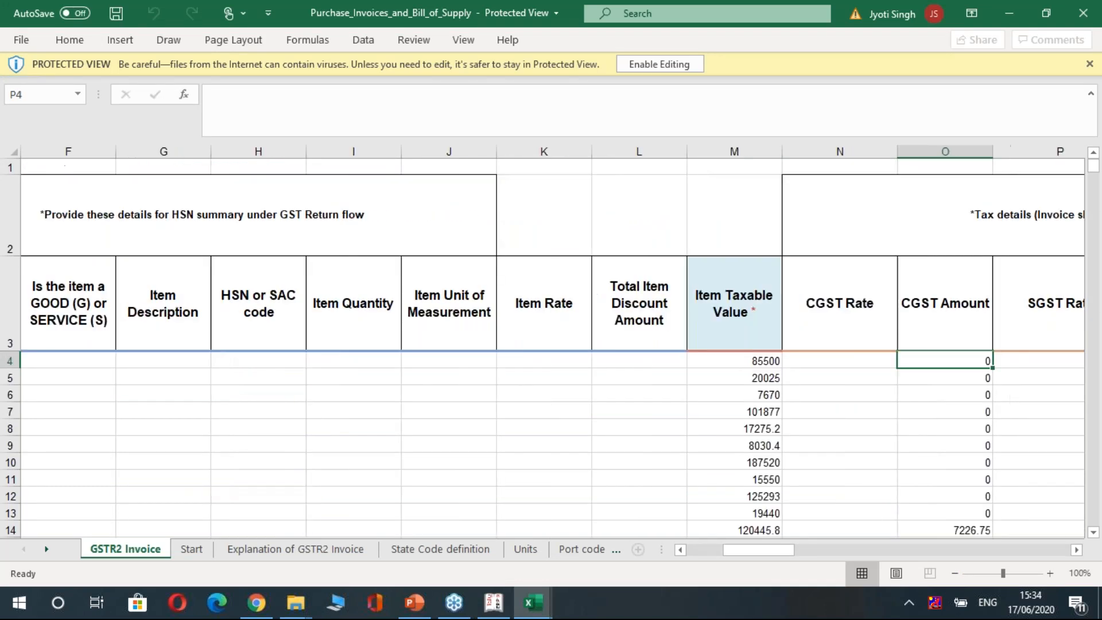
{"action": "key", "text": "Left"}
{"action": "key", "text": "Left"}
{"action": "key", "text": "Left"}
{"action": "key", "text": "Left"}
{"action": "key", "text": "Up"}
{"action": "key", "text": "Down"}
{"action": "key", "text": "Down"}
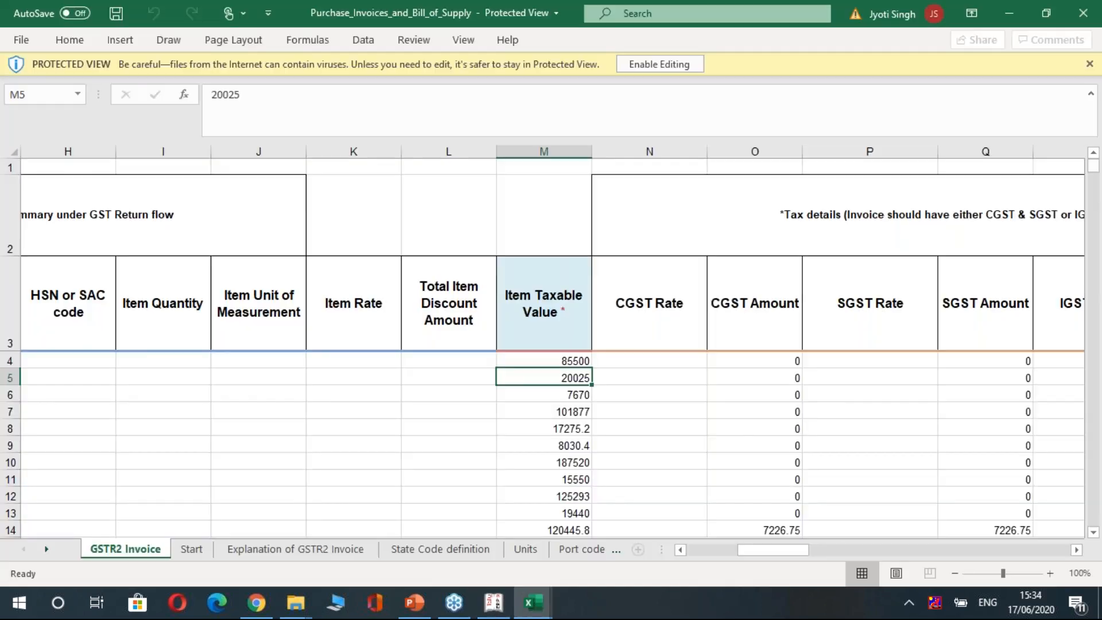
- Compare the template's Item Taxable Value column with Tally's February voucher register and the DayBook workbook's Purchase Register
{"action": "key", "text": "alt+Tab"}
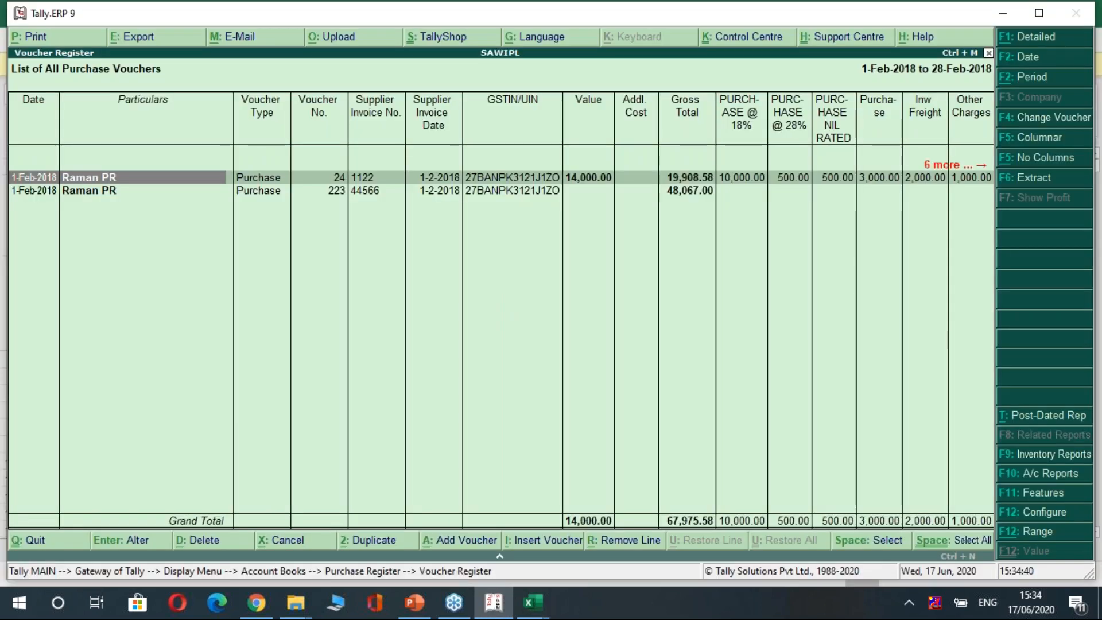
{"action": "key", "text": "alt+Tab"}
{"action": "key", "text": "alt+Tab"}
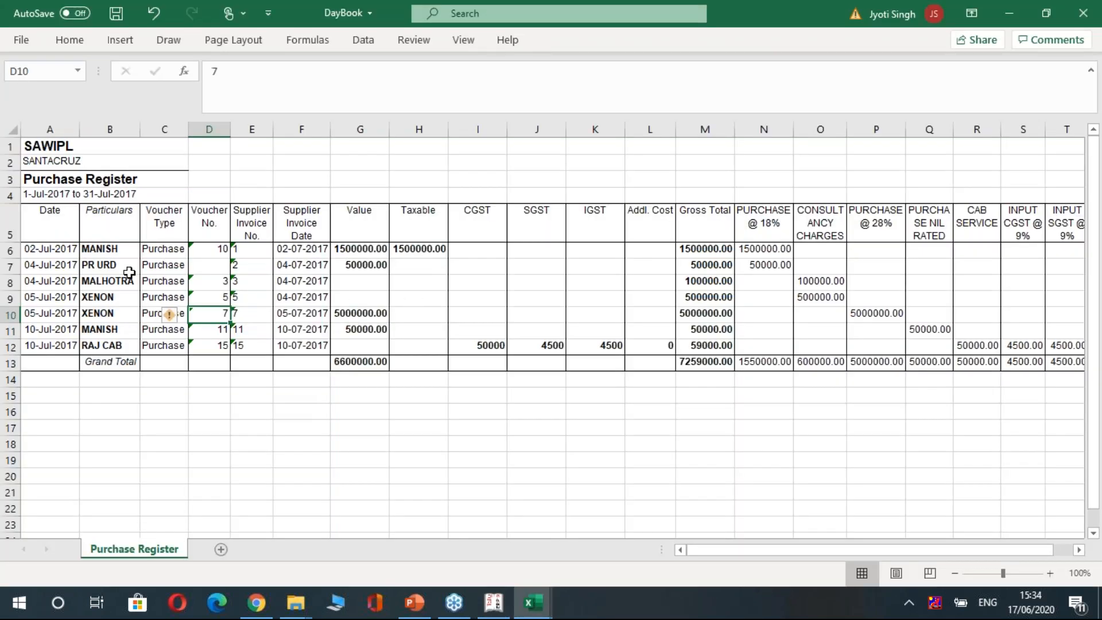
{"action": "key", "text": "alt+Tab"}
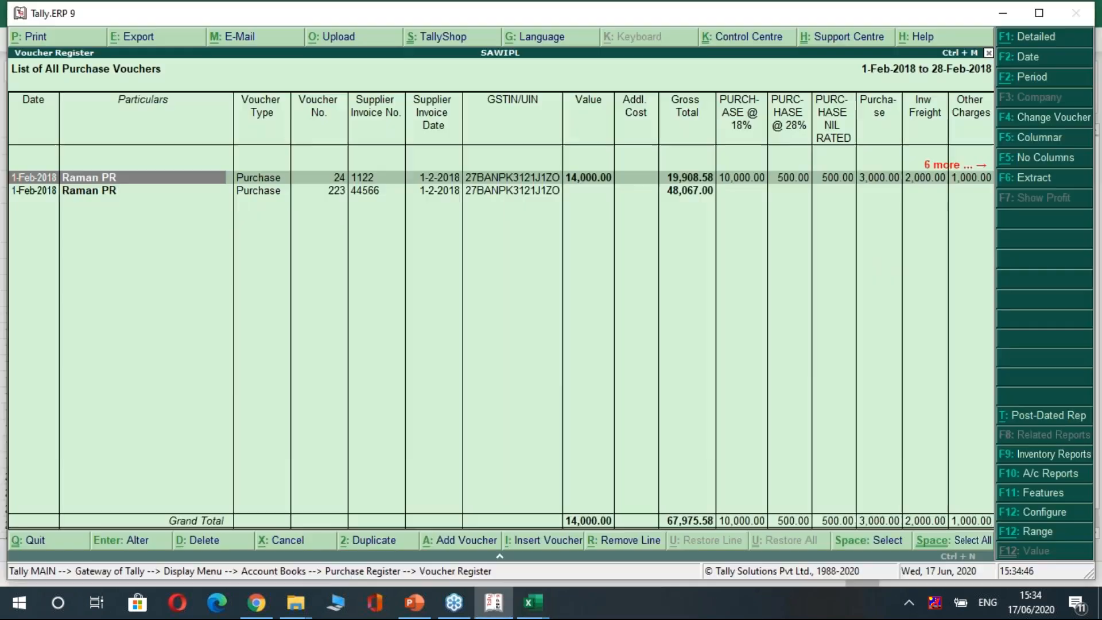
{"action": "key", "text": "alt+Tab"}
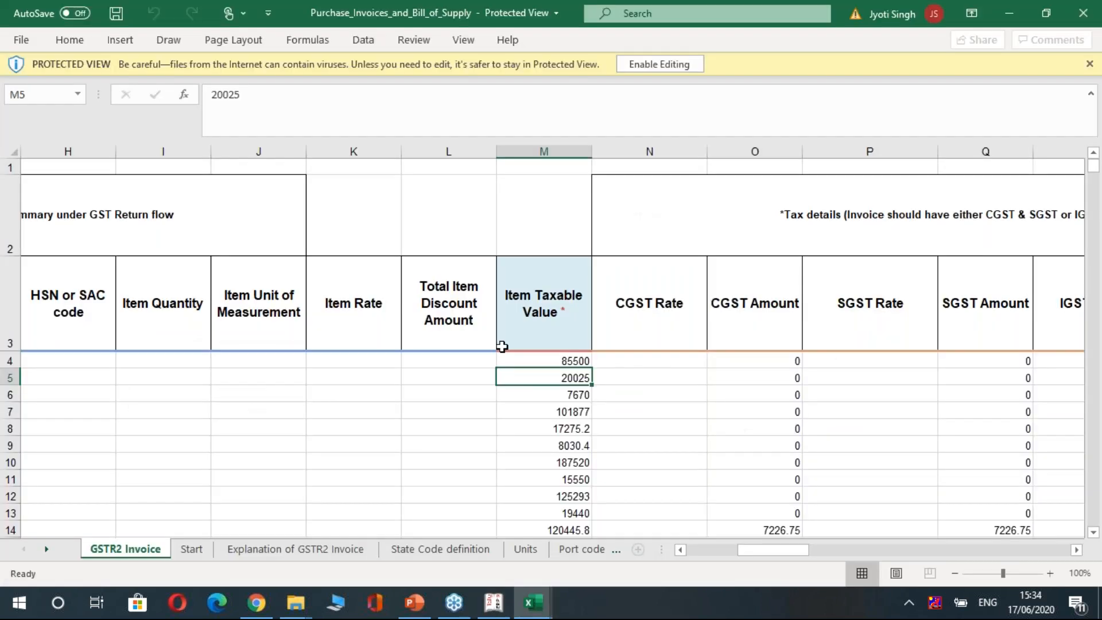
- Review the CGST, SGST and IGST rate and amount columns in the template's first invoice row
{"action": "key", "text": "Right"}
{"action": "key", "text": "Right"}
{"action": "key", "text": "Up"}
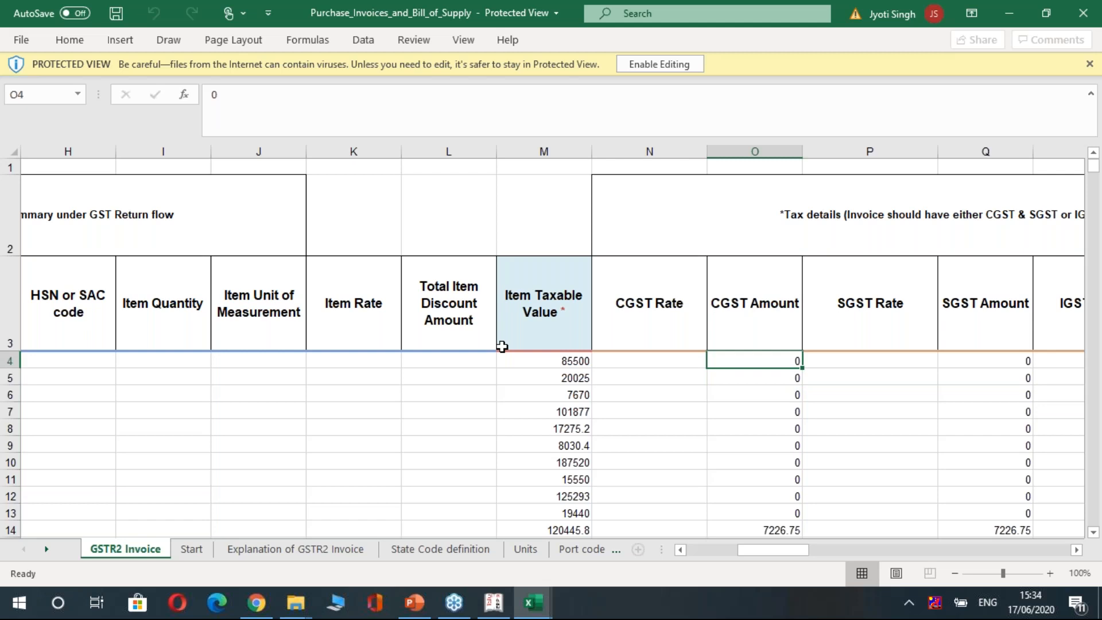
{"action": "key", "text": "Right"}
{"action": "key", "text": "Right"}
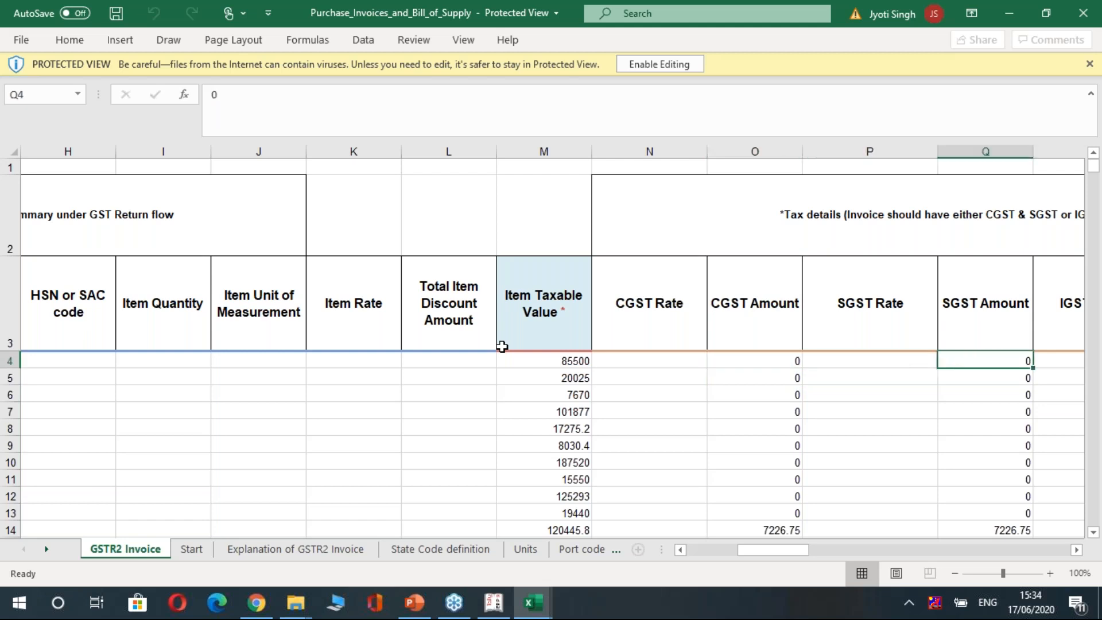
{"action": "key", "text": "Right"}
{"action": "key", "text": "Right"}
- Go back to the Invoice Date column and review the first row's invoice, supplier and HSN detail columns through Item Rate
{"action": "key", "text": "Left"}
{"action": "key", "text": "Left"}
{"action": "key", "text": "Left"}
{"action": "key", "text": "Left"}
{"action": "key", "text": "Left"}
{"action": "key", "text": "Left"}
{"action": "key", "text": "Left"}
{"action": "key", "text": "Left"}
{"action": "key", "text": "Left"}
{"action": "key", "text": "Left"}
{"action": "key", "text": "Left"}
{"action": "key", "text": "Left"}
{"action": "key", "text": "Left"}
{"action": "key", "text": "Left"}
{"action": "key", "text": "Left"}
{"action": "key", "text": "Left"}
{"action": "key", "text": "Left"}
{"action": "key", "text": "Left"}
{"action": "key", "text": "Right"}
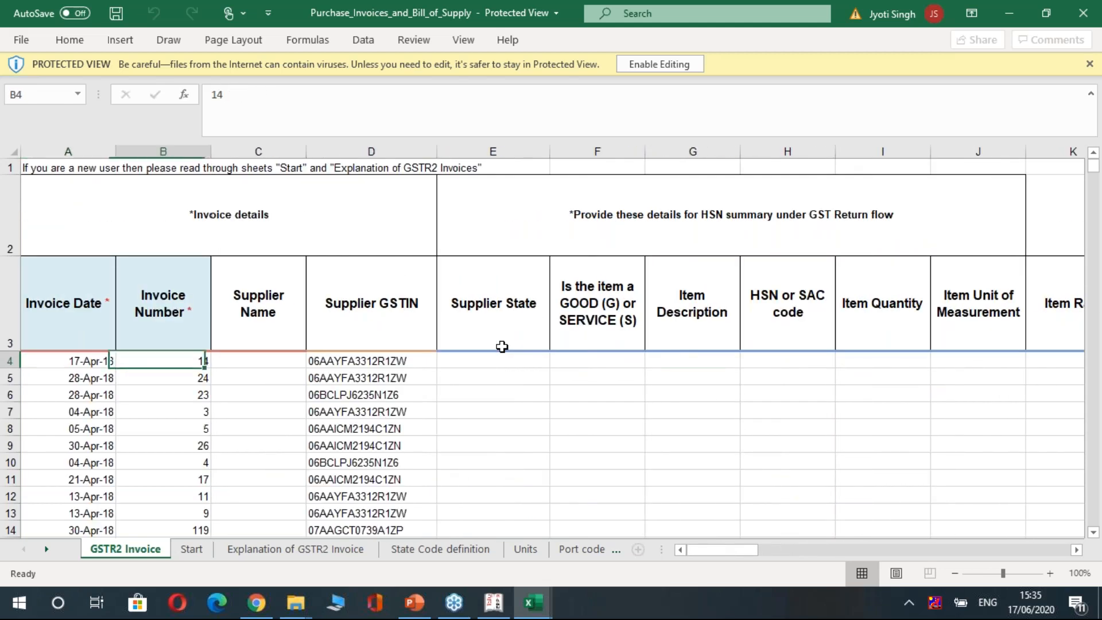
{"action": "key", "text": "Right"}
{"action": "key", "text": "Right"}
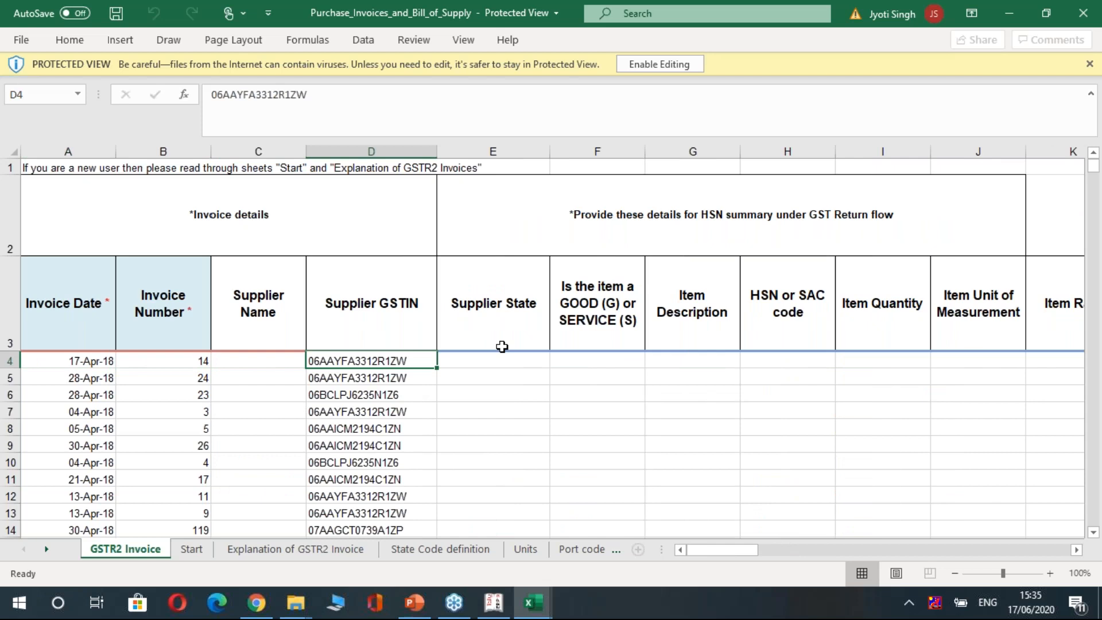
{"action": "key", "text": "Right"}
{"action": "key", "text": "Right"}
{"action": "key", "text": "Right"}
{"action": "key", "text": "Right"}
{"action": "key", "text": "Right"}
{"action": "key", "text": "Right"}
{"action": "key", "text": "Right"}
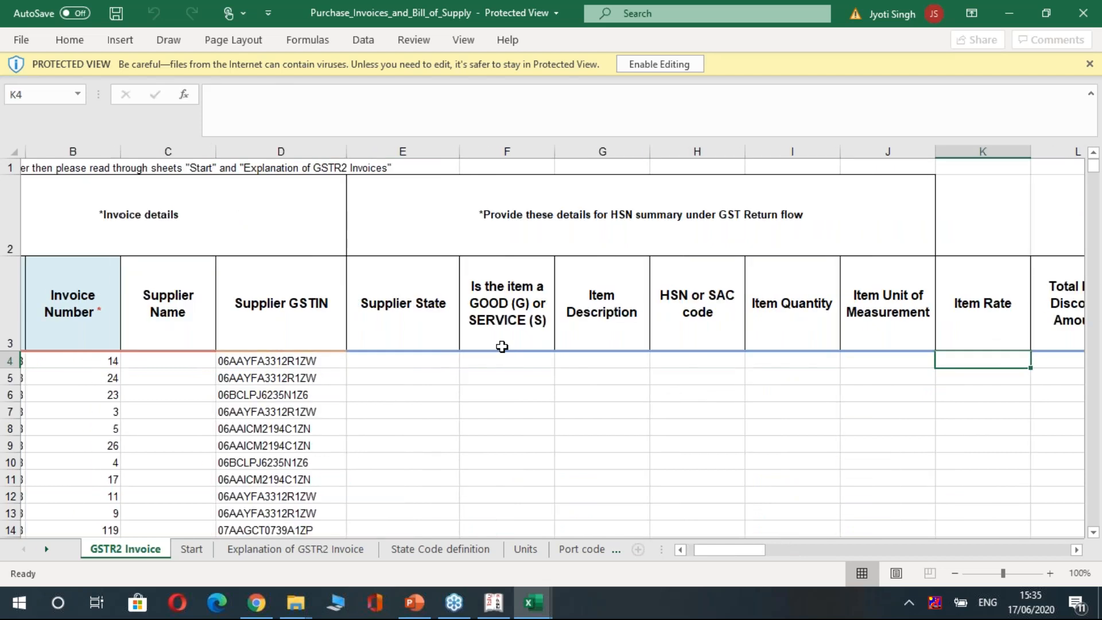
- Examine the Item Taxable Value column and the tax details from CGST Rate through IGST Amount to CESS Rate
{"action": "key", "text": "Right"}
{"action": "key", "text": "Right"}
{"action": "key", "text": "Right"}
{"action": "key", "text": "Right"}
{"action": "key", "text": "Left"}
{"action": "key", "text": "Left"}
{"action": "key", "text": "Right"}
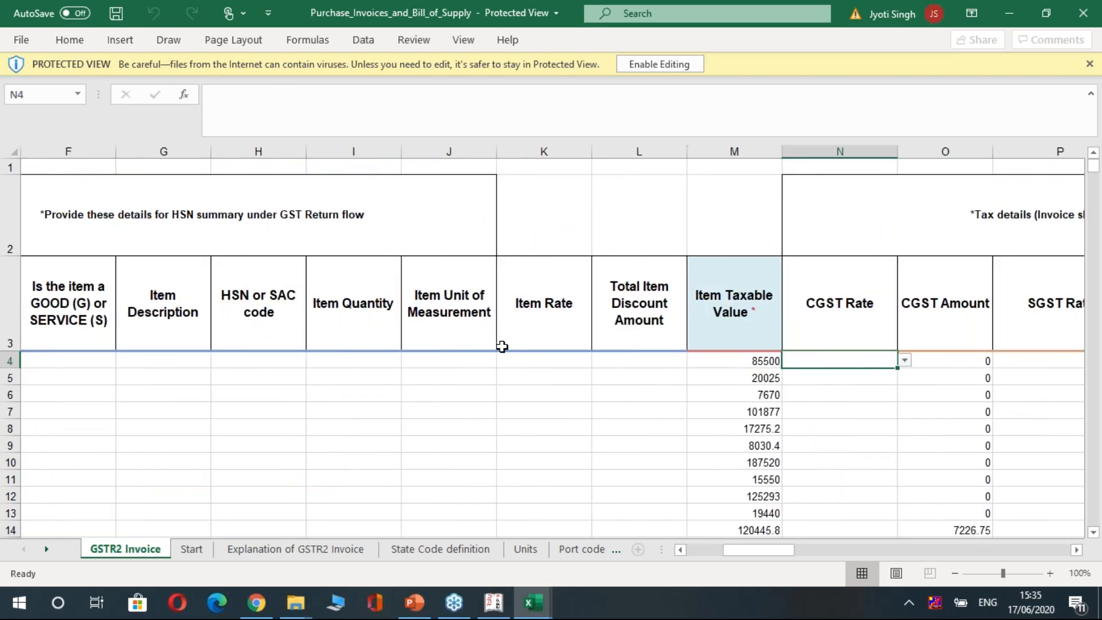
{"action": "key", "text": "Right"}
{"action": "key", "text": "Right"}
{"action": "key", "text": "Right"}
{"action": "key", "text": "Right"}
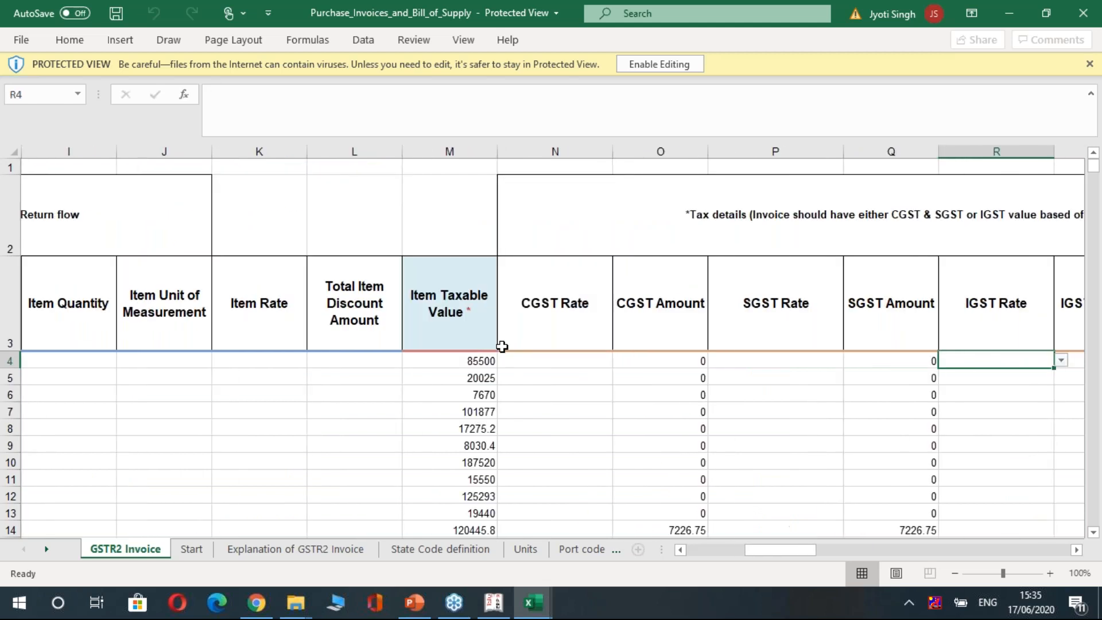
{"action": "key", "text": "Right"}
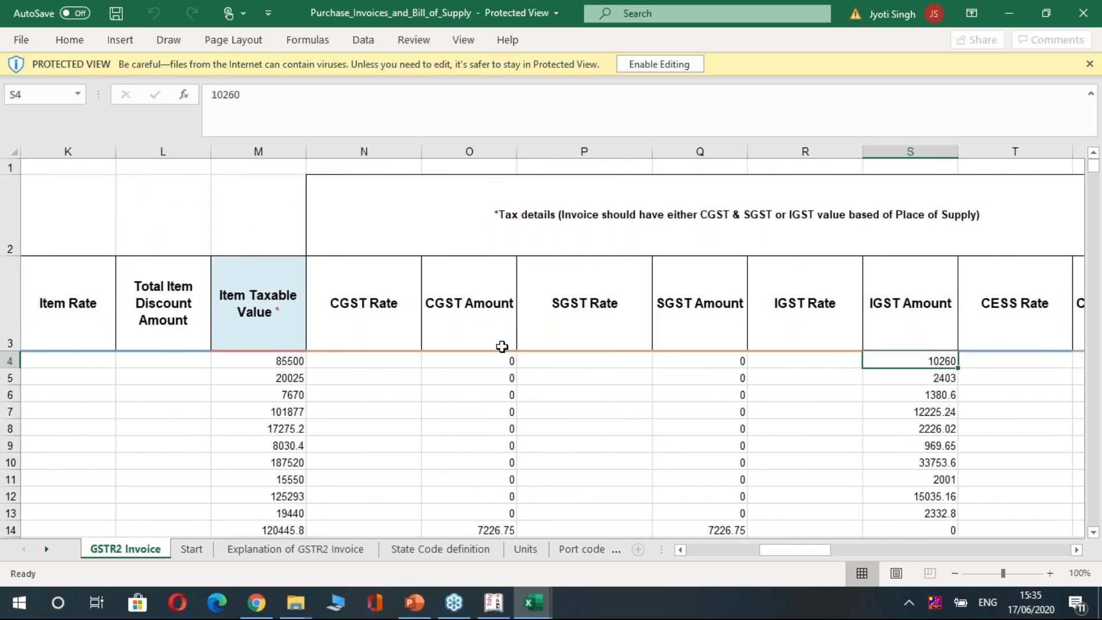
{"action": "key", "text": "Right"}
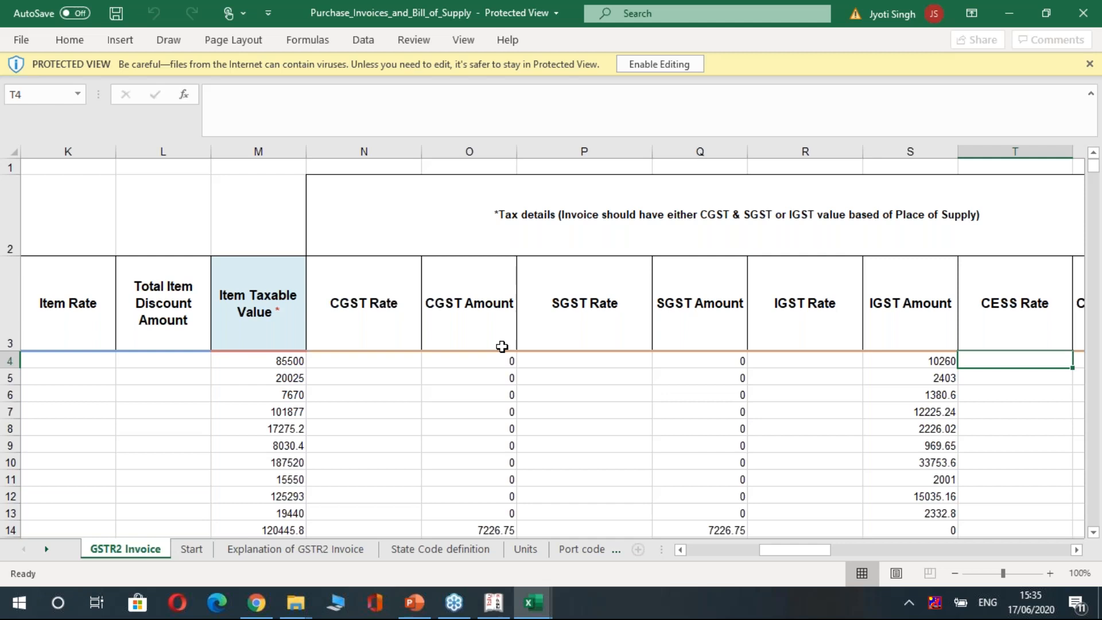
- Review the template's remaining columns after CESS Rate, through Bill of Entry, return filing period, My GSTIN and State Place of Supply to Supplier Address
{"action": "key", "text": "Right"}
{"action": "key", "text": "Right"}
{"action": "key", "text": "Right"}
{"action": "key", "text": "Right"}
{"action": "key", "text": "Right"}
{"action": "key", "text": "Right"}
{"action": "key", "text": "Right"}
{"action": "key", "text": "Right"}
{"action": "key", "text": "Right"}
{"action": "key", "text": "Right"}
{"action": "key", "text": "Right"}
{"action": "key", "text": "Right"}
{"action": "key", "text": "Right"}
{"action": "key", "text": "Right"}
{"action": "key", "text": "Right"}
{"action": "key", "text": "Right"}
{"action": "key", "text": "Right"}
{"action": "key", "text": "Right"}
{"action": "key", "text": "Right"}
{"action": "key", "text": "Right"}
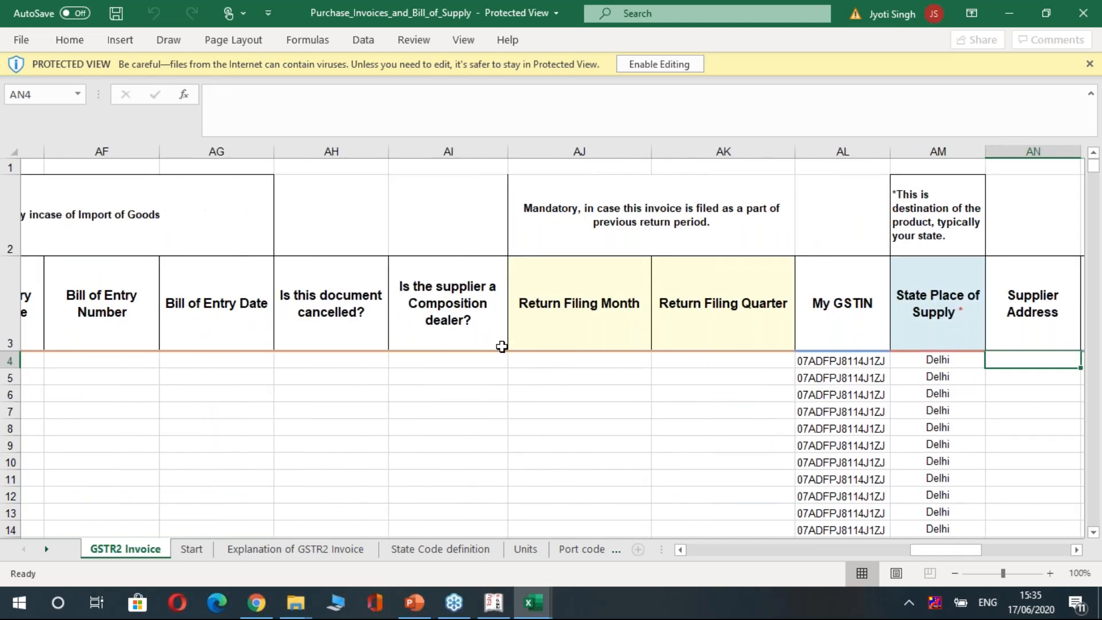
- Examine the My GSTIN, State Place of Supply and Supplier Address columns in the template's first invoice row
{"action": "key", "text": "Right"}
{"action": "key", "text": "Left"}
{"action": "key", "text": "Left"}
{"action": "key", "text": "Left"}
{"action": "key", "text": "Right"}
{"action": "key", "text": "Left"}
{"action": "key", "text": "Right"}
{"action": "key", "text": "Left"}
{"action": "key", "text": "Right"}
{"action": "key", "text": "Right"}
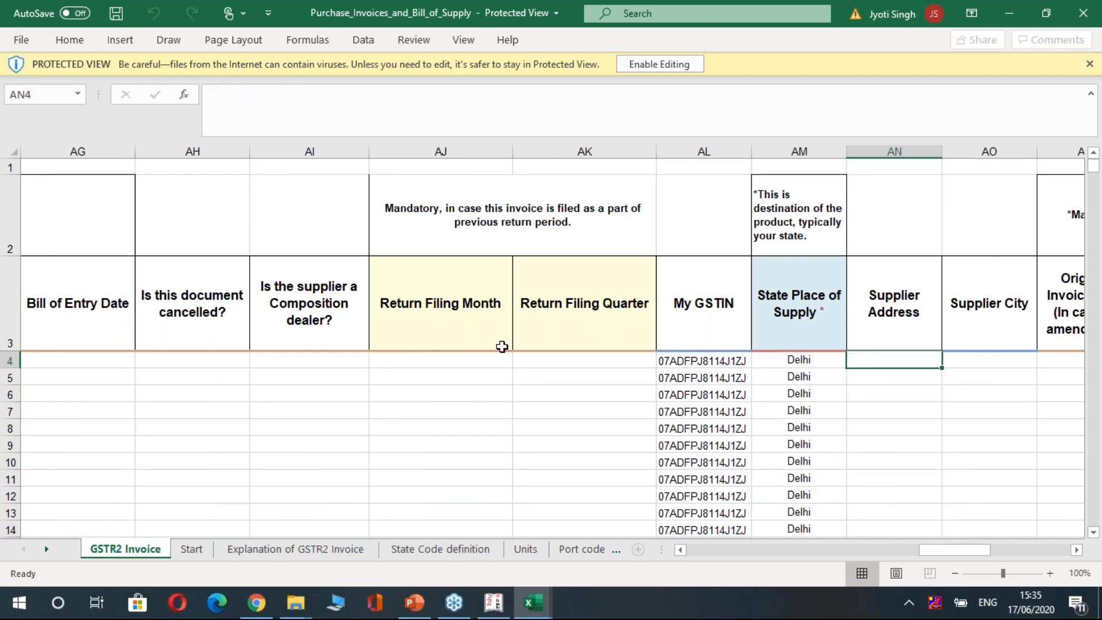
{"action": "key", "text": "Left"}
{"action": "key", "text": "Left"}
{"action": "key", "text": "Right"}
{"action": "key", "text": "Left"}
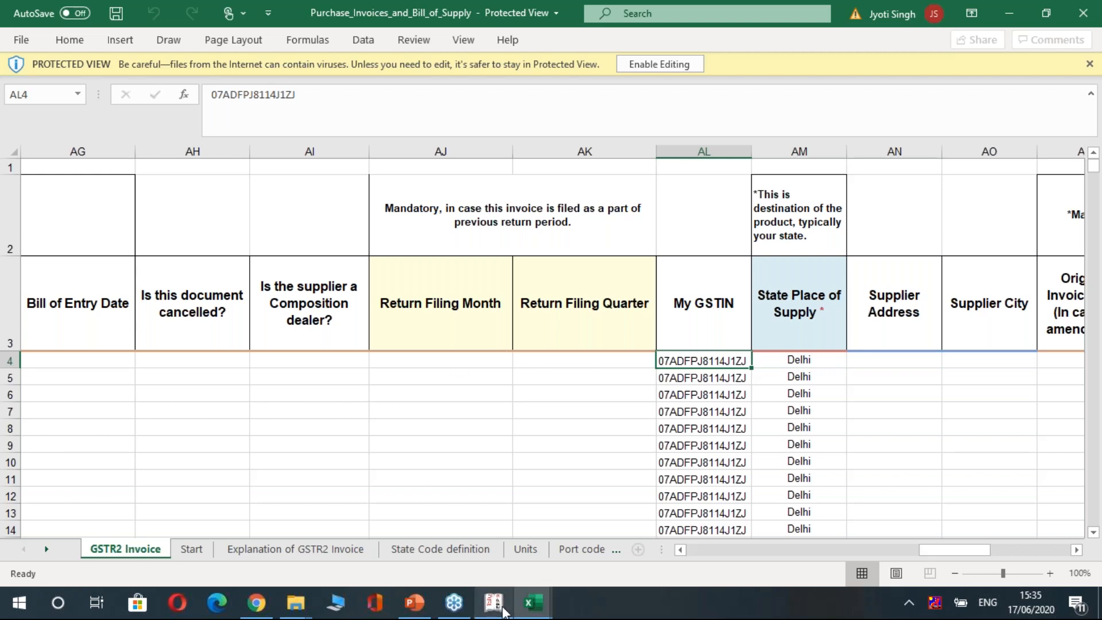
- Look at the purchase voucher list in Tally, and at the exported Purchase Register in the DayBook workbook in Excel
{"action": "mouse_move", "coordinate": [499, 606]}
{"action": "left_click", "coordinate": [494, 553]}
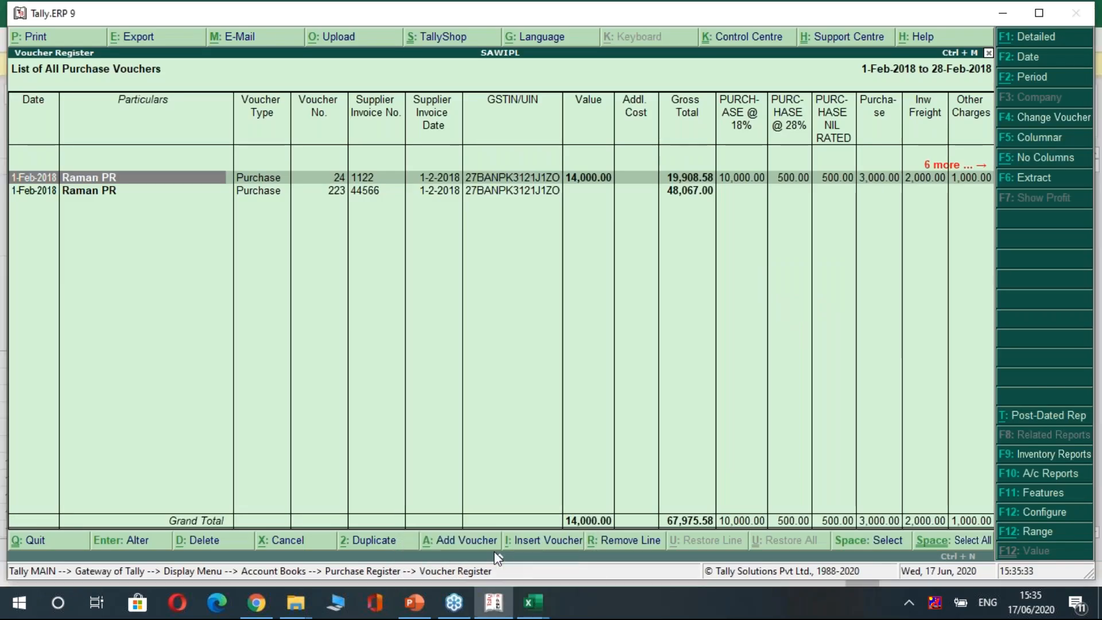
{"action": "left_click", "coordinate": [532, 607]}
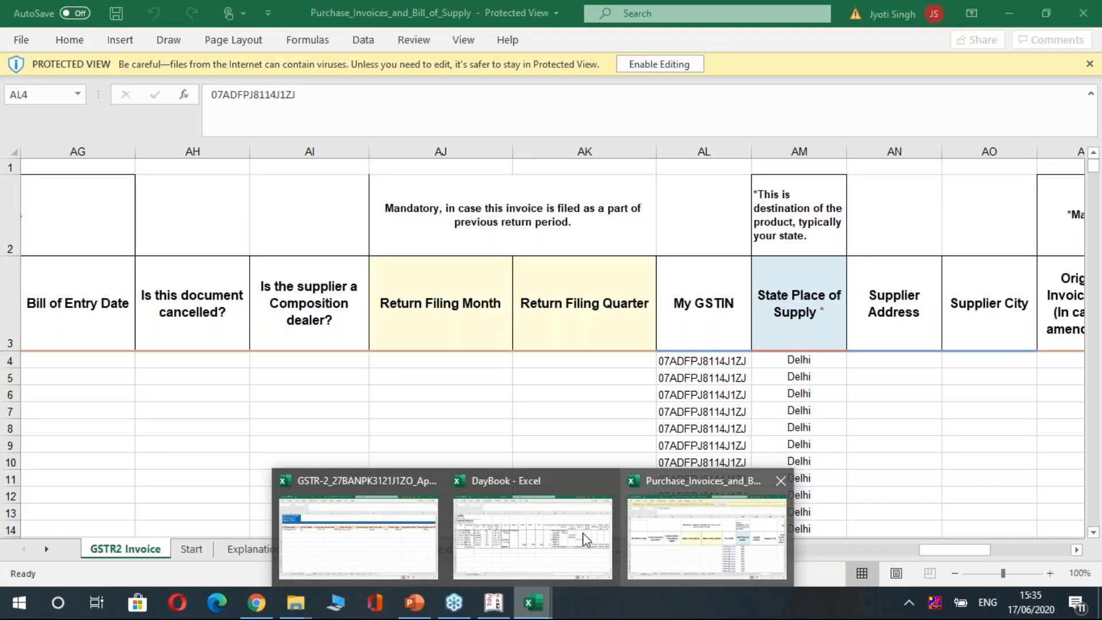
{"action": "left_click", "coordinate": [584, 532]}
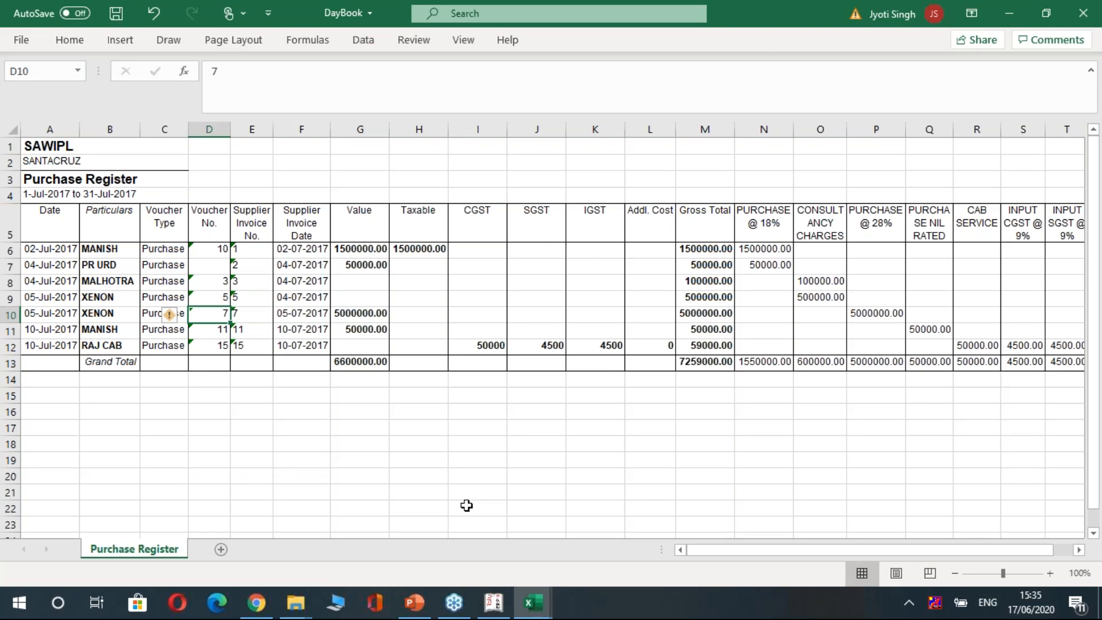
{"action": "mouse_move", "coordinate": [474, 597]}
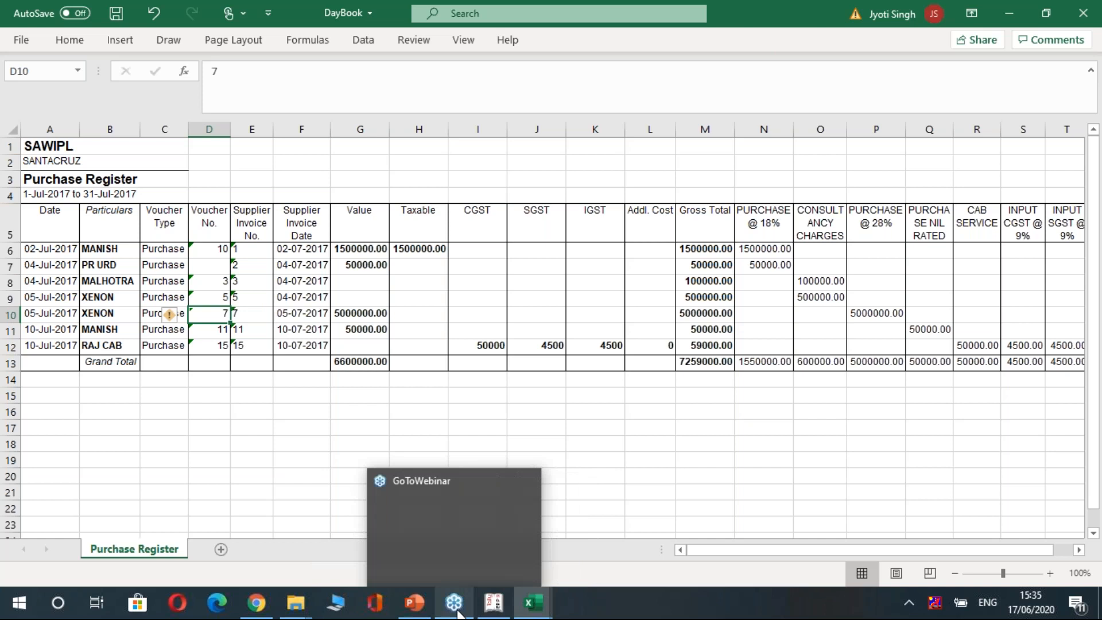
{"action": "mouse_move", "coordinate": [424, 613]}
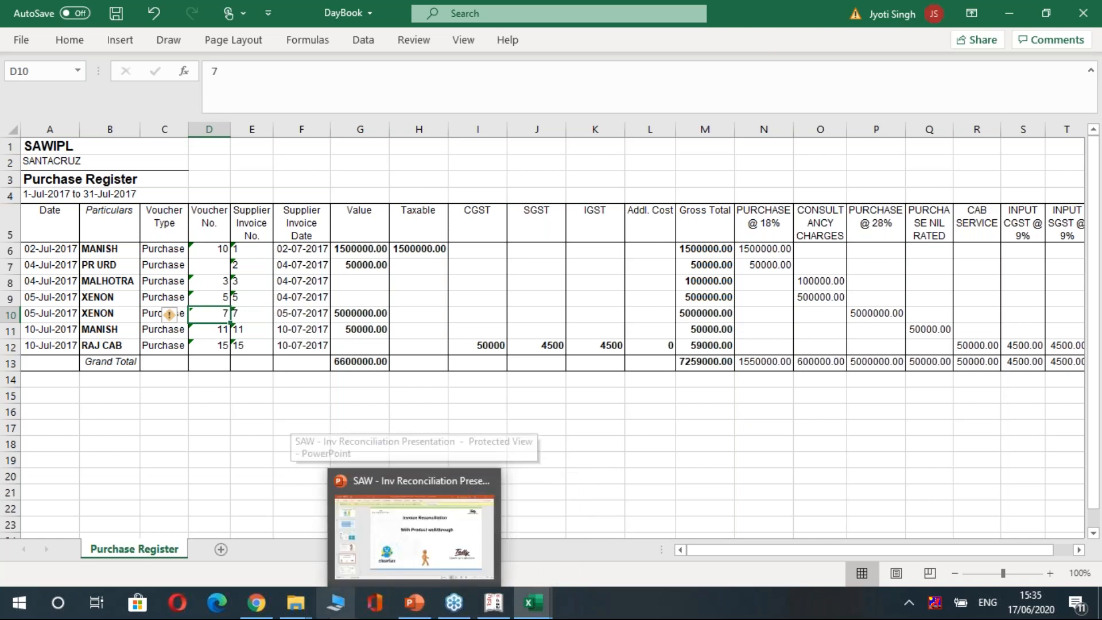
- Bring ClearTax back to its import method choices in Chrome and close the Purchase_Invoices_and_Bill_of_Supply workbook in Excel
{"action": "left_click", "coordinate": [269, 610]}
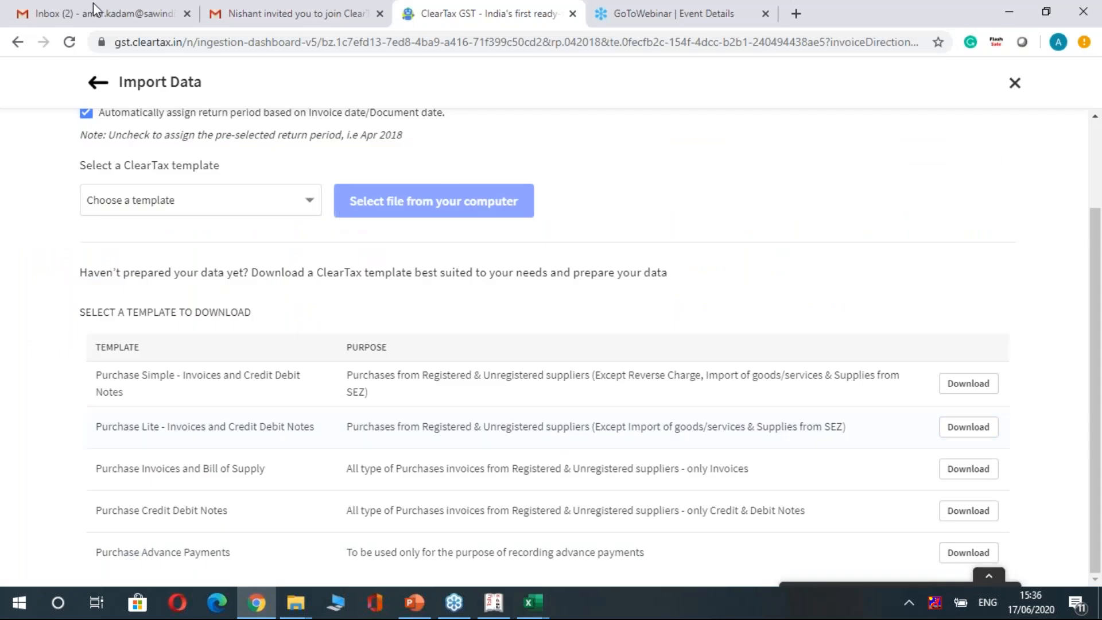
{"action": "left_click", "coordinate": [96, 86]}
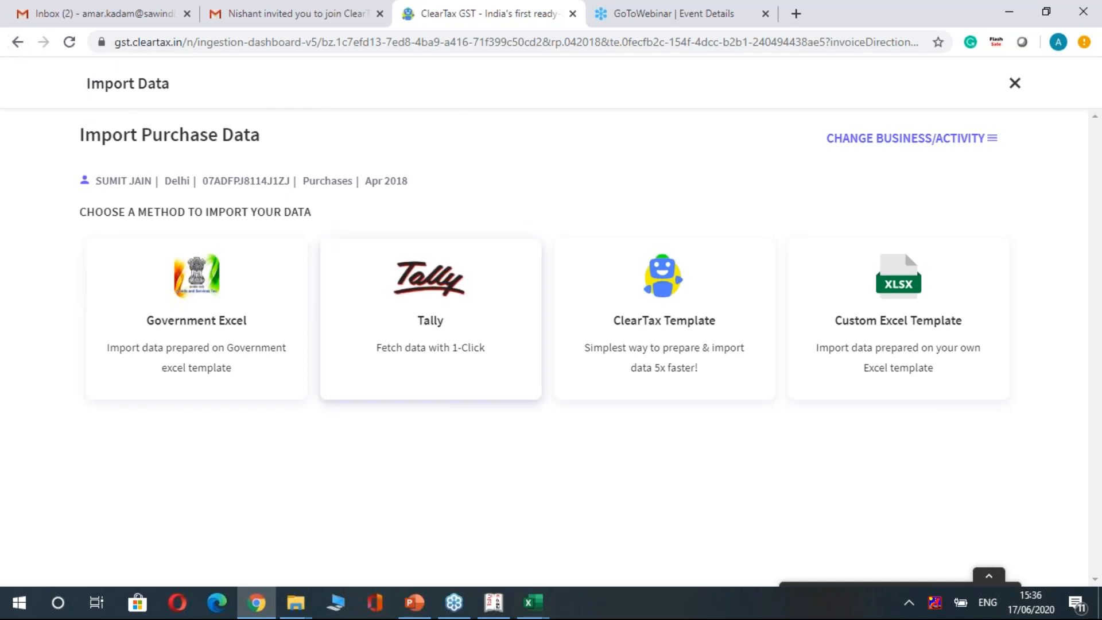
{"action": "mouse_move", "coordinate": [534, 603]}
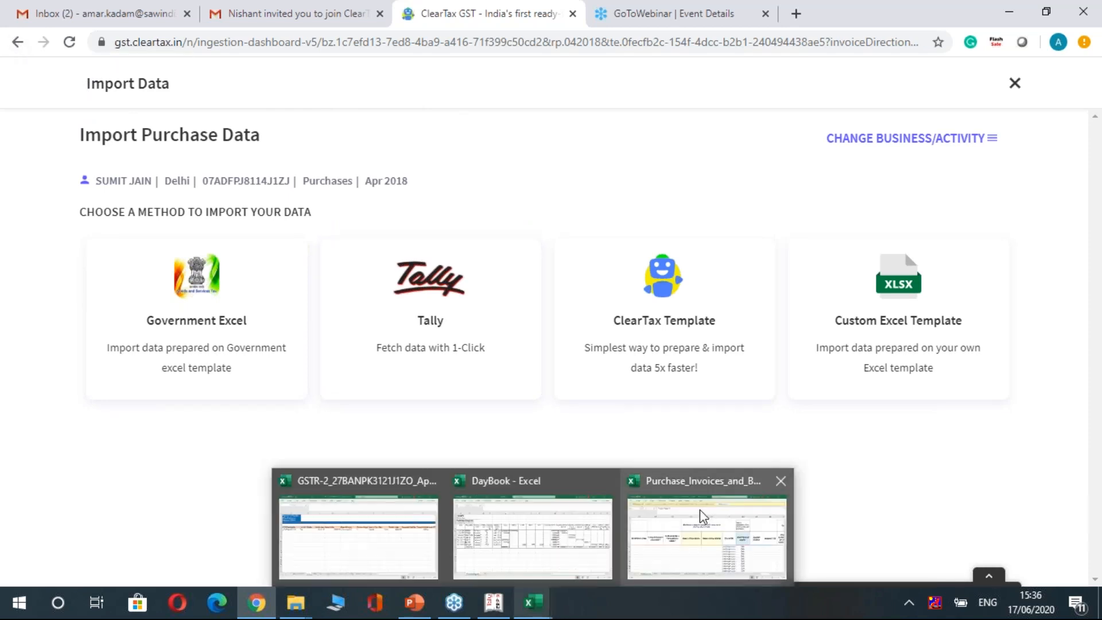
{"action": "left_click", "coordinate": [700, 508]}
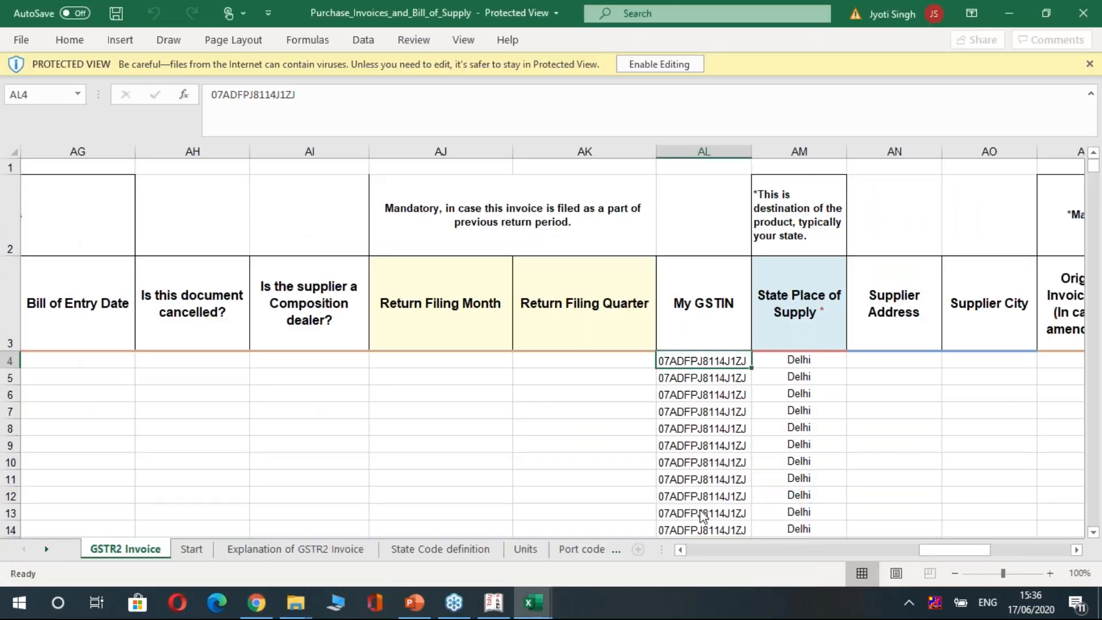
{"action": "left_click", "coordinate": [1084, 14]}
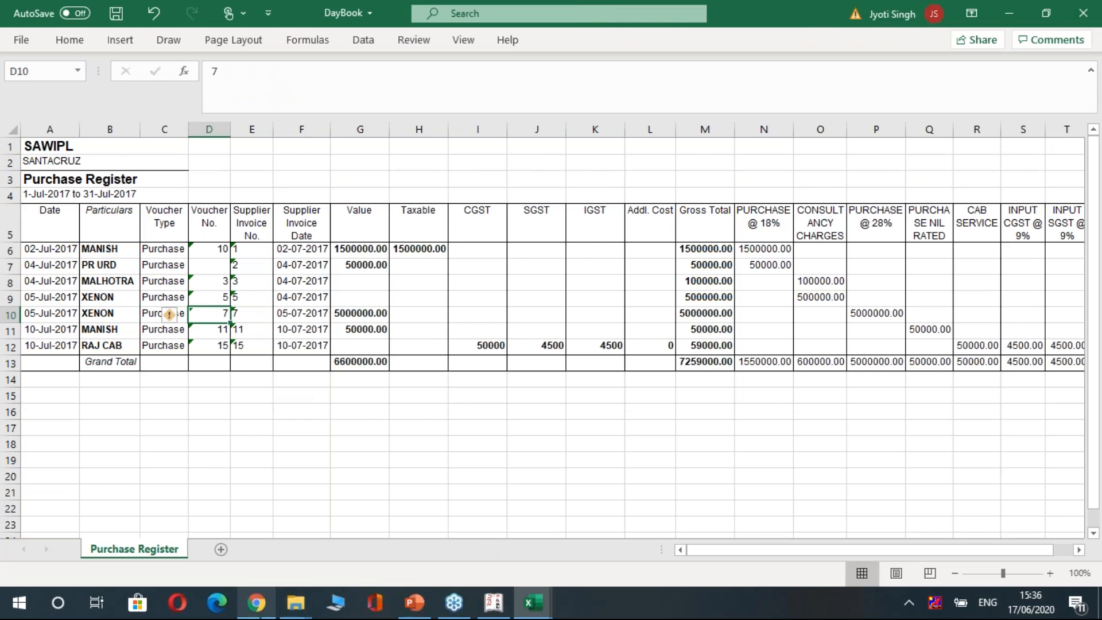
{"action": "left_click", "coordinate": [256, 603]}
{"action": "left_click_drag", "start_coordinate": [362, 274], "coordinate": [729, 404]}
{"action": "left_click", "coordinate": [750, 478]}
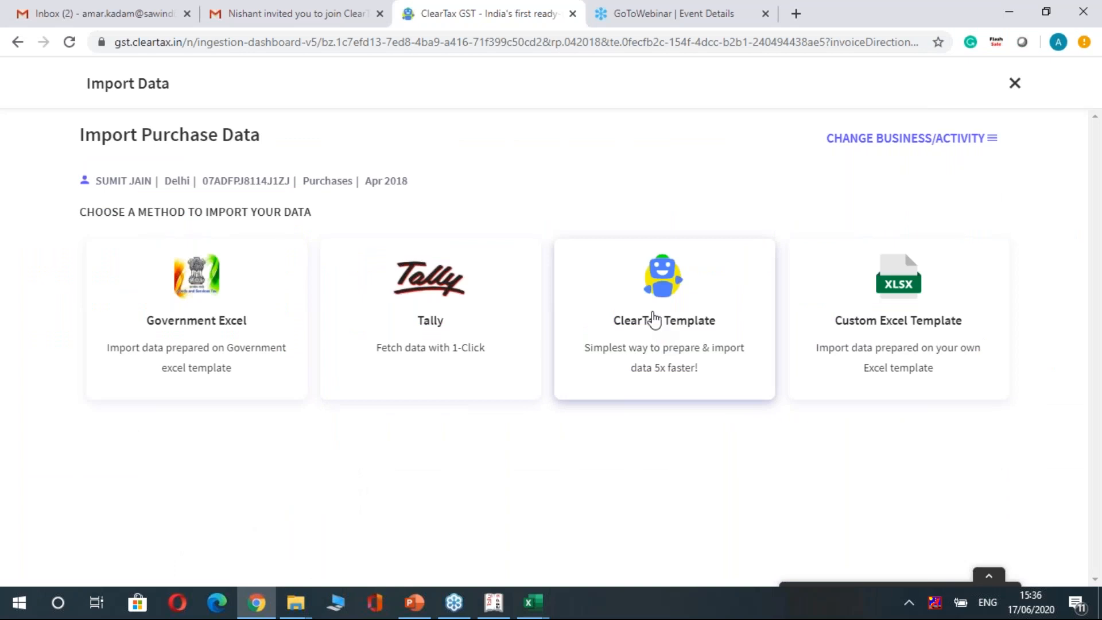
{"action": "left_click", "coordinate": [654, 319]}
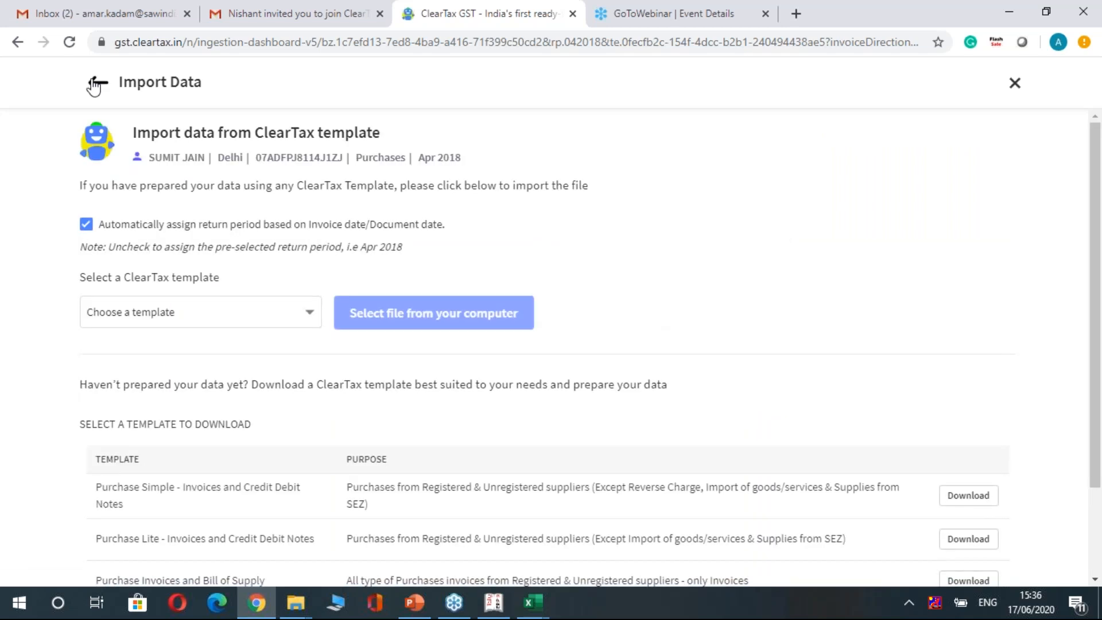
{"action": "left_click", "coordinate": [95, 84]}
{"action": "left_click", "coordinate": [18, 42]}
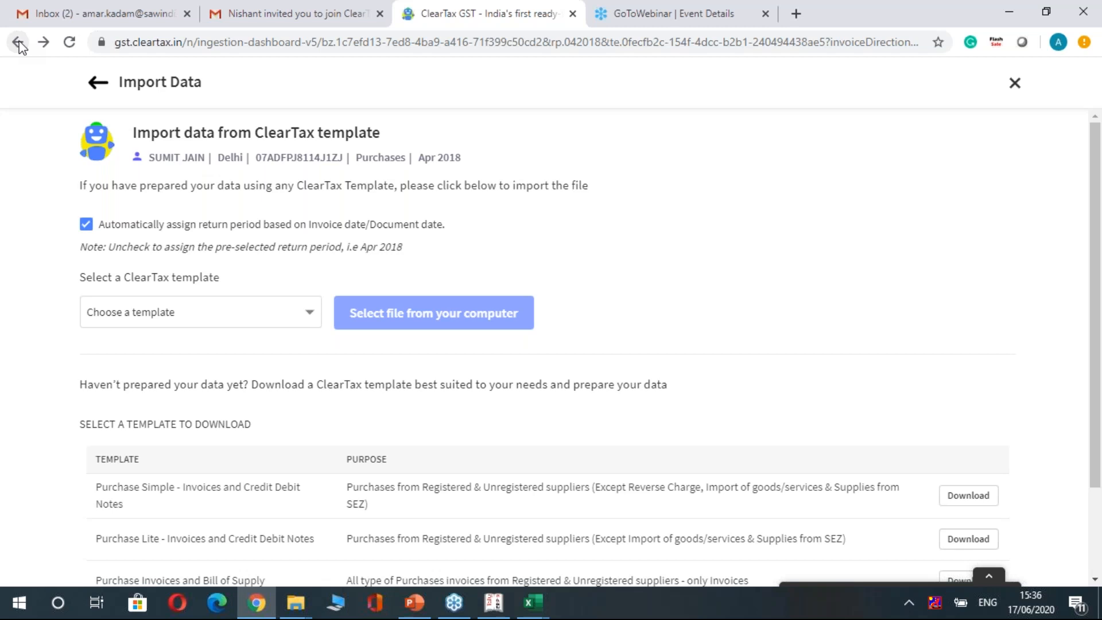
{"action": "left_click", "coordinate": [18, 46]}
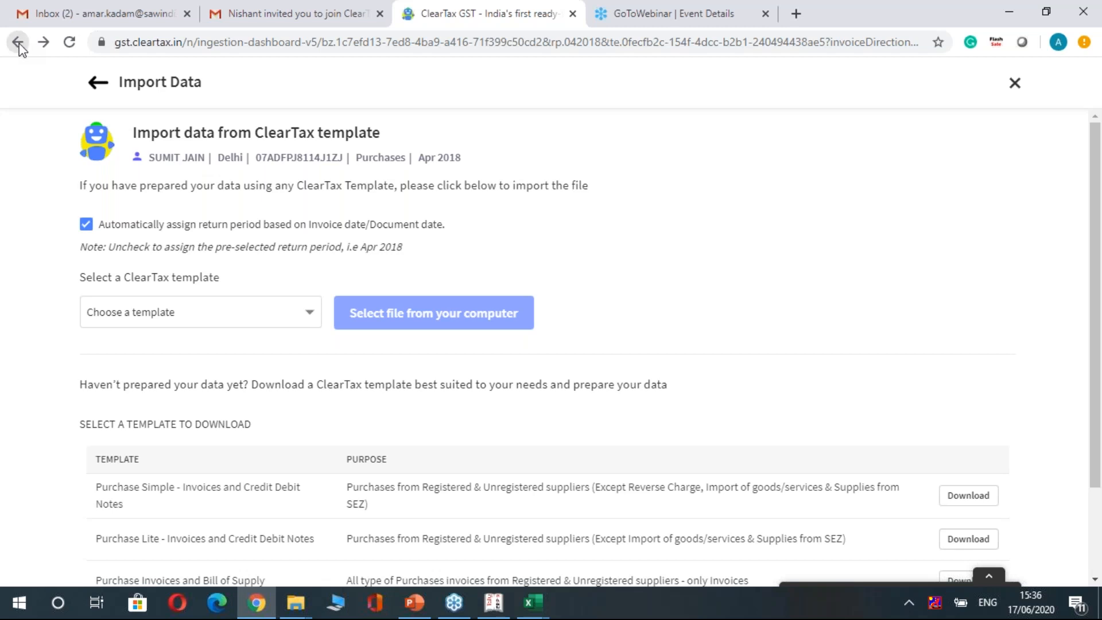
{"action": "left_click", "coordinate": [97, 87]}
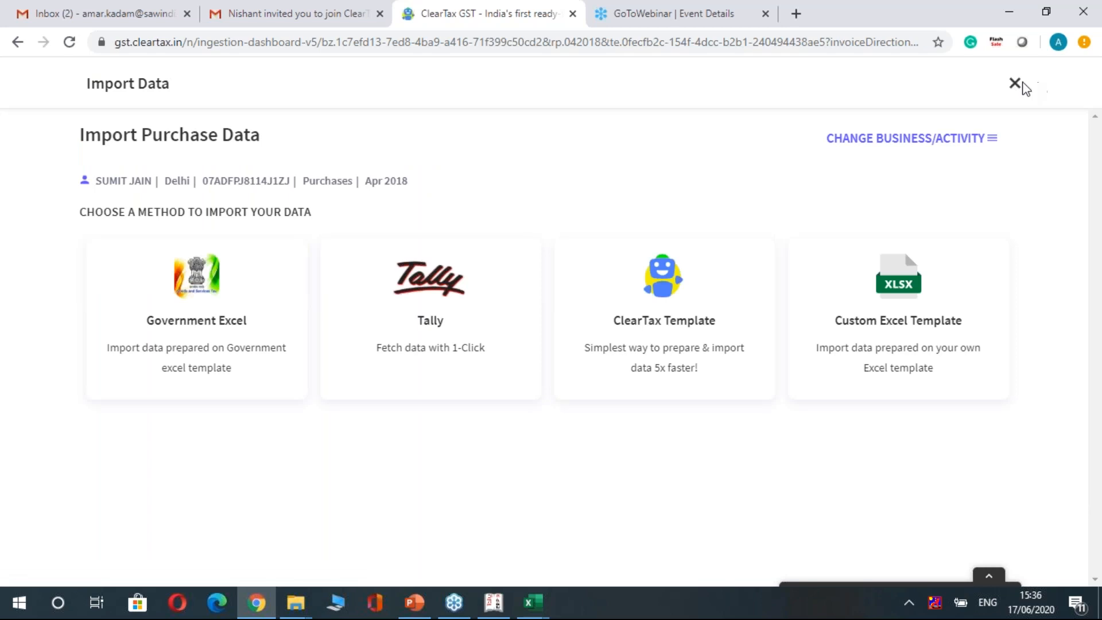
- Leave the import page for the reconciliation guide and start a purchase document import for the Delhi GSTIN, return period Apr 2018
{"action": "left_click", "coordinate": [1017, 85]}
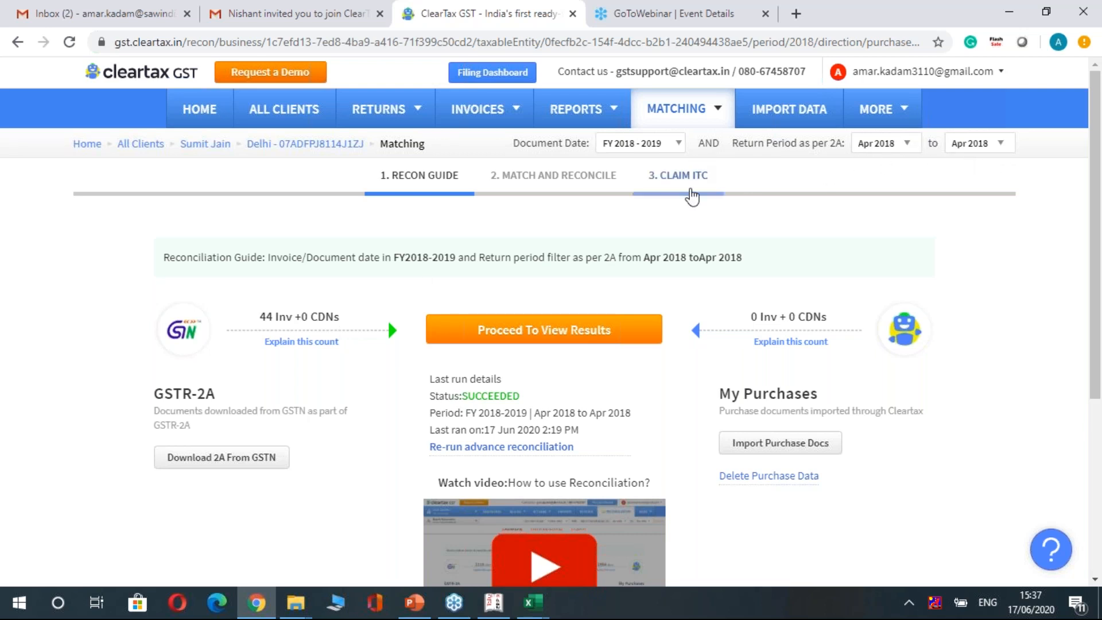
{"action": "left_click", "coordinate": [767, 447]}
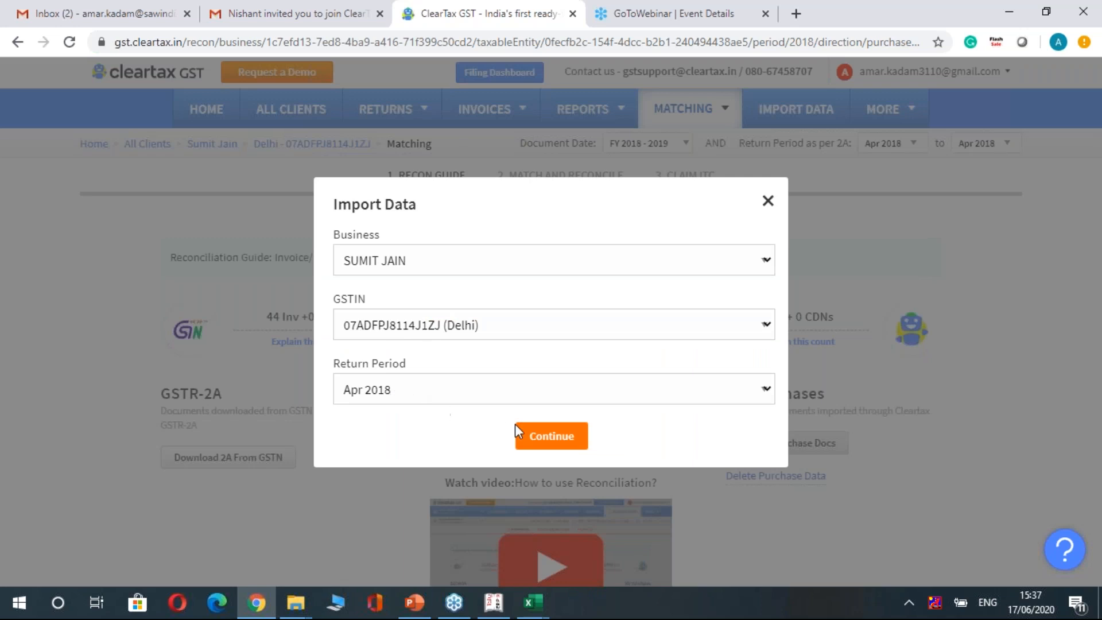
{"action": "left_click", "coordinate": [546, 439]}
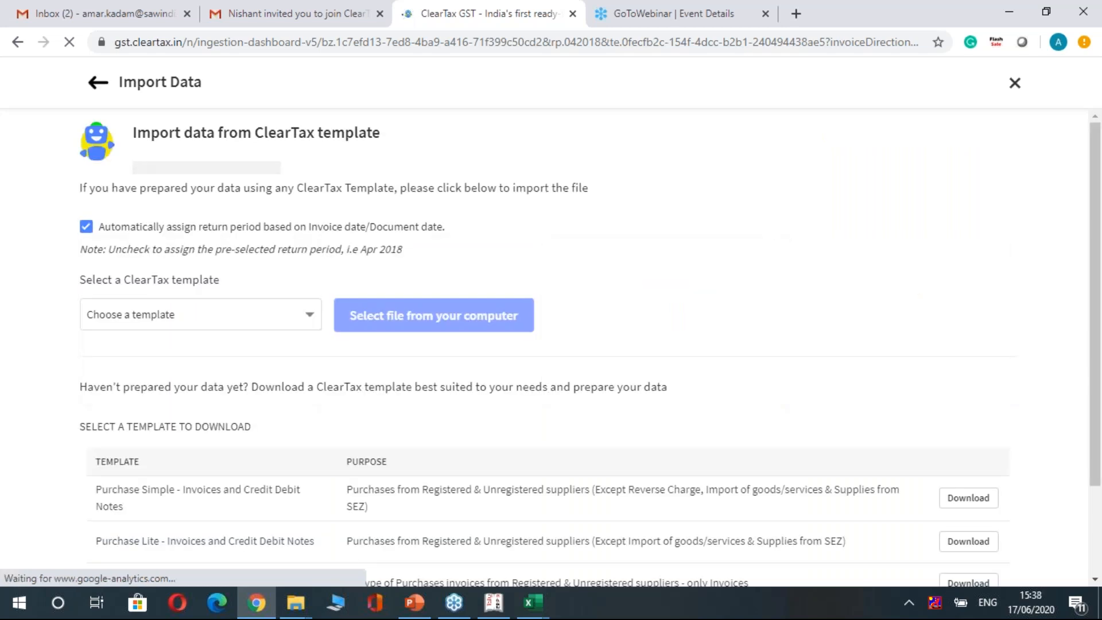
- Choose the Purchase Invoices and Bill of Supply template and upload the Purchase_Invoices_and_Bill_of_Supply file from the webinar 13.6.2020 folder
{"action": "left_click", "coordinate": [303, 315]}
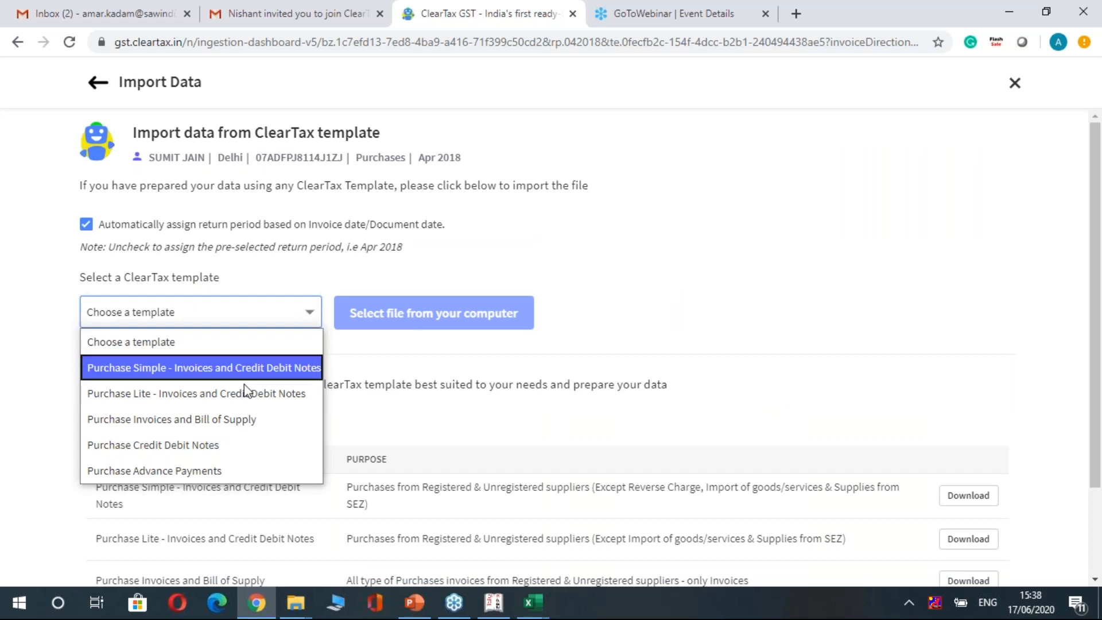
{"action": "left_click", "coordinate": [218, 418]}
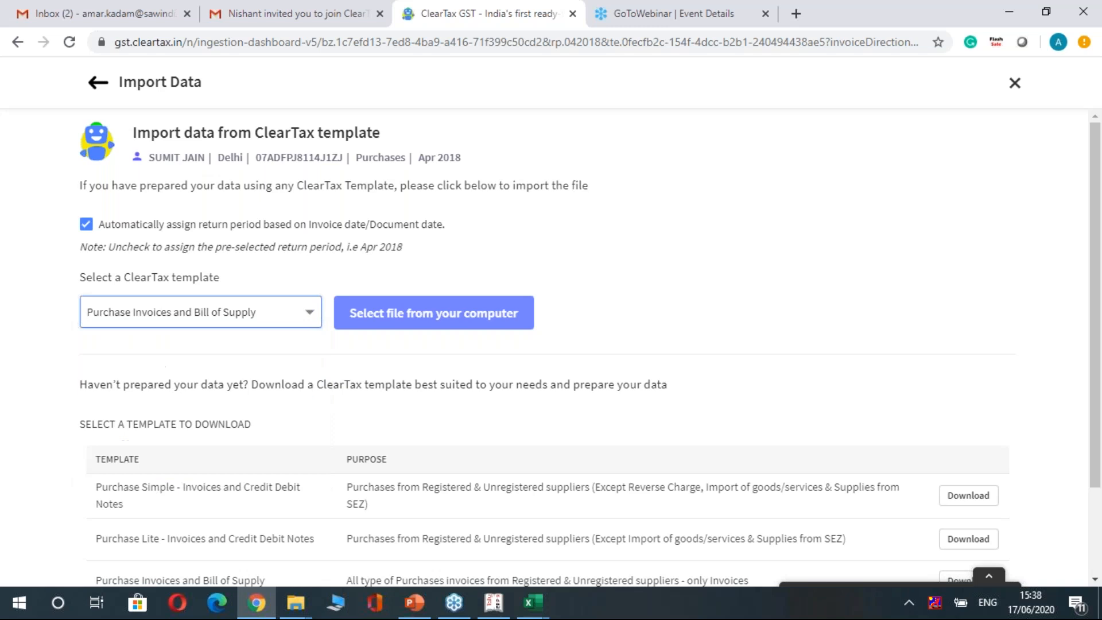
{"action": "left_click", "coordinate": [423, 318]}
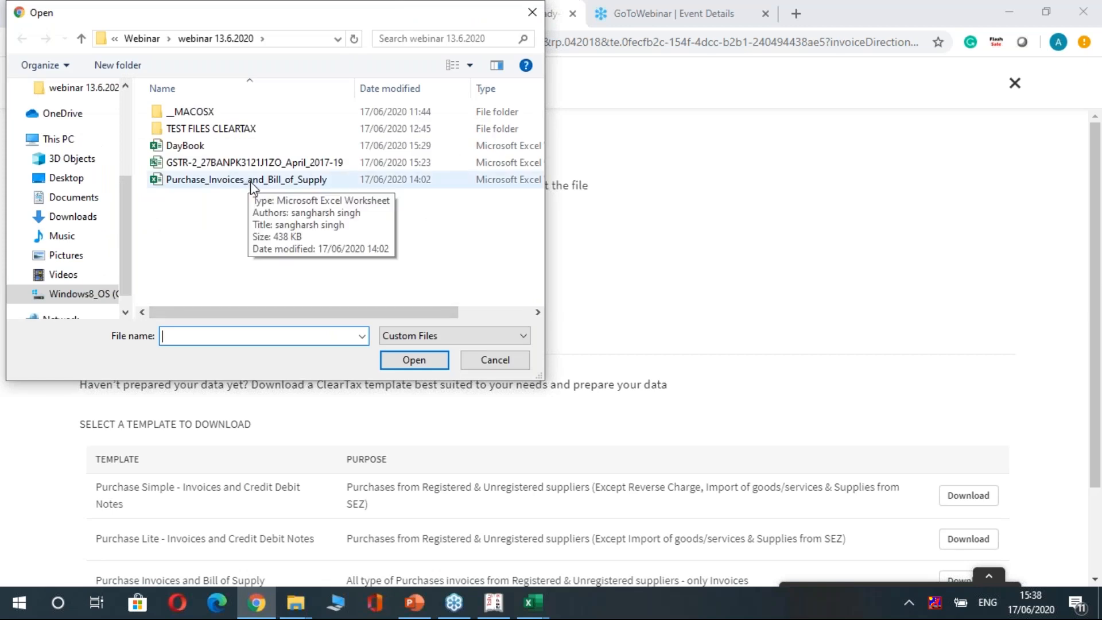
{"action": "double_click", "coordinate": [251, 180]}
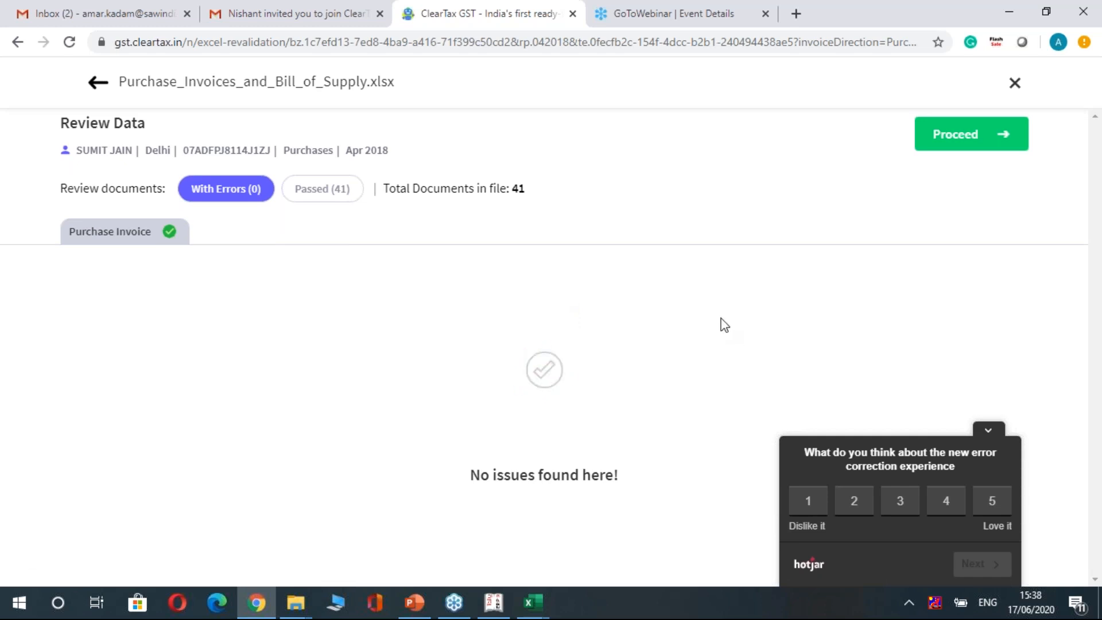
- Collapse the feedback survey and proceed through the data review to finish importing the purchase invoices
{"action": "left_click", "coordinate": [988, 436]}
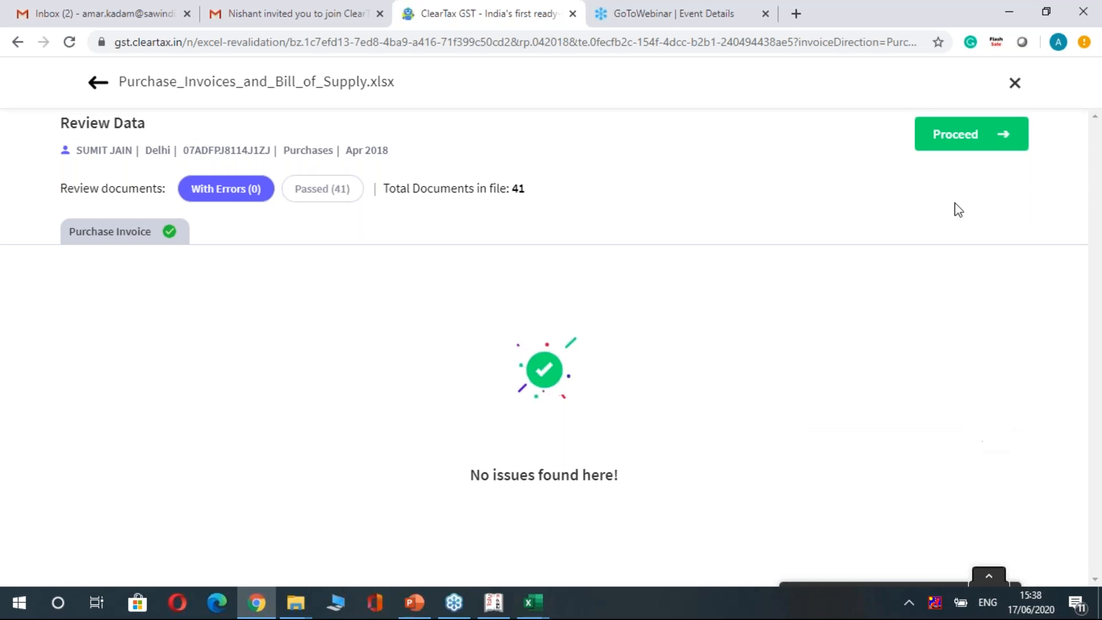
{"action": "left_click", "coordinate": [961, 138]}
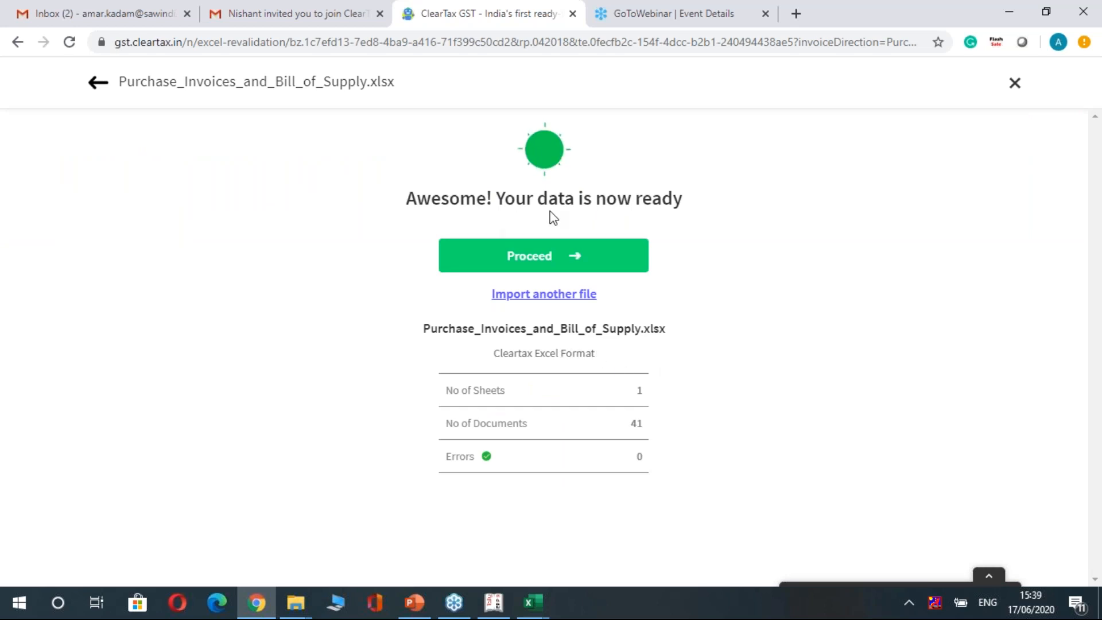
{"action": "left_click", "coordinate": [557, 264]}
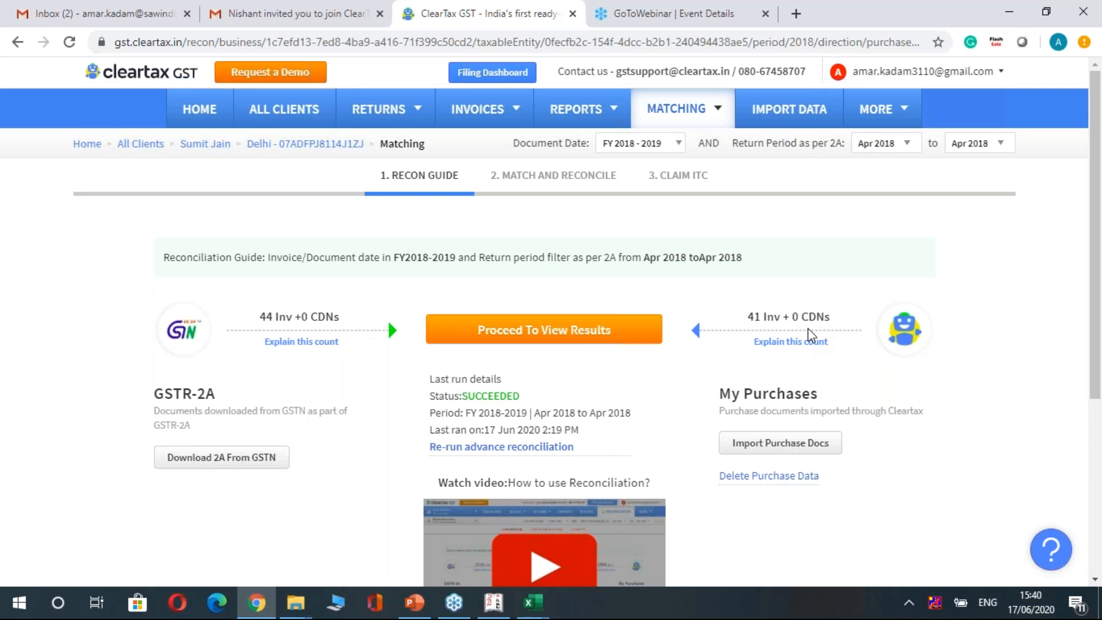
- Re-run advance reconciliation between GSTR-2A and the imported purchases, and open the Match & Reconcile results
{"action": "left_click", "coordinate": [492, 447]}
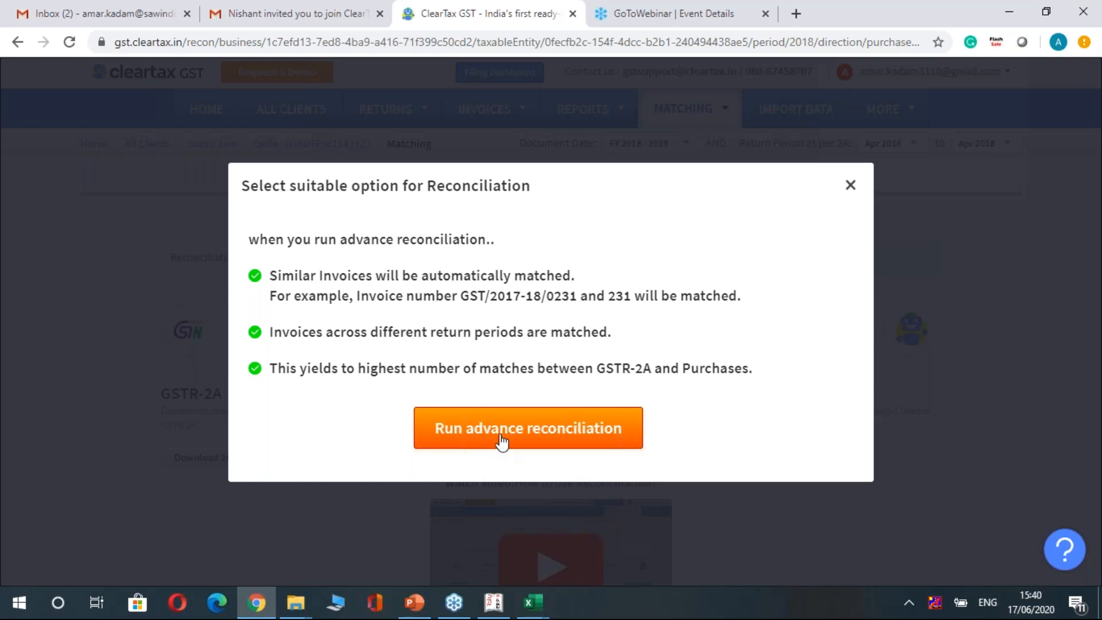
{"action": "left_click", "coordinate": [501, 442]}
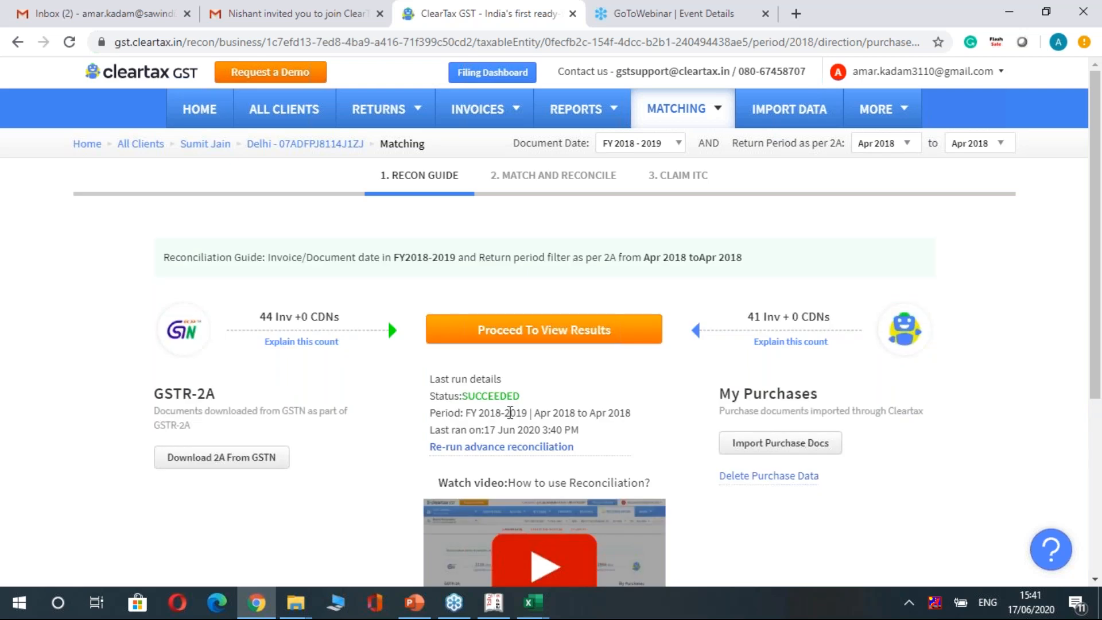
{"action": "left_click", "coordinate": [529, 339]}
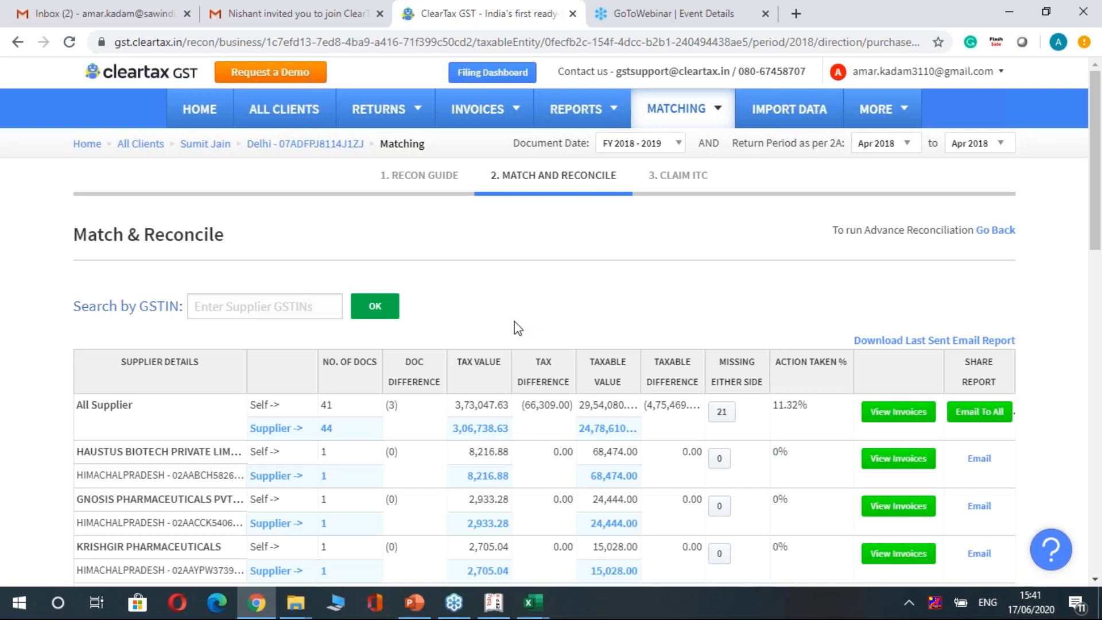
- Review the supplier-wise document counts, tax differences and missing invoices in the Match & Reconcile table down to Nitco Logistics
{"action": "scroll", "coordinate": [518, 328], "scroll_direction": "down", "scroll_amount": 2}
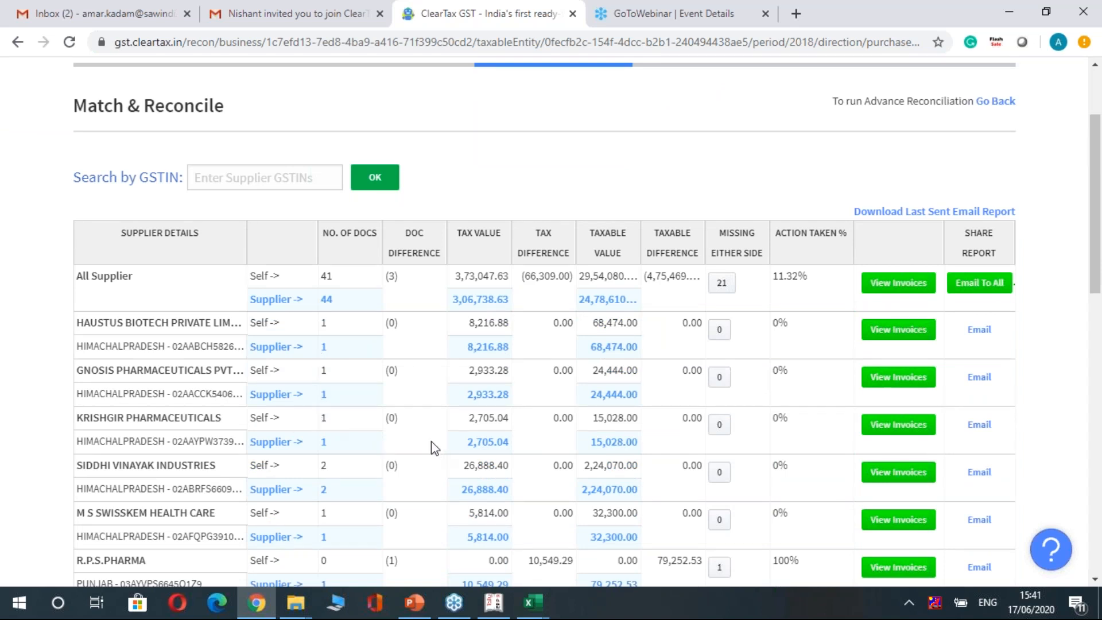
{"action": "scroll", "coordinate": [433, 446], "scroll_direction": "down", "scroll_amount": 2}
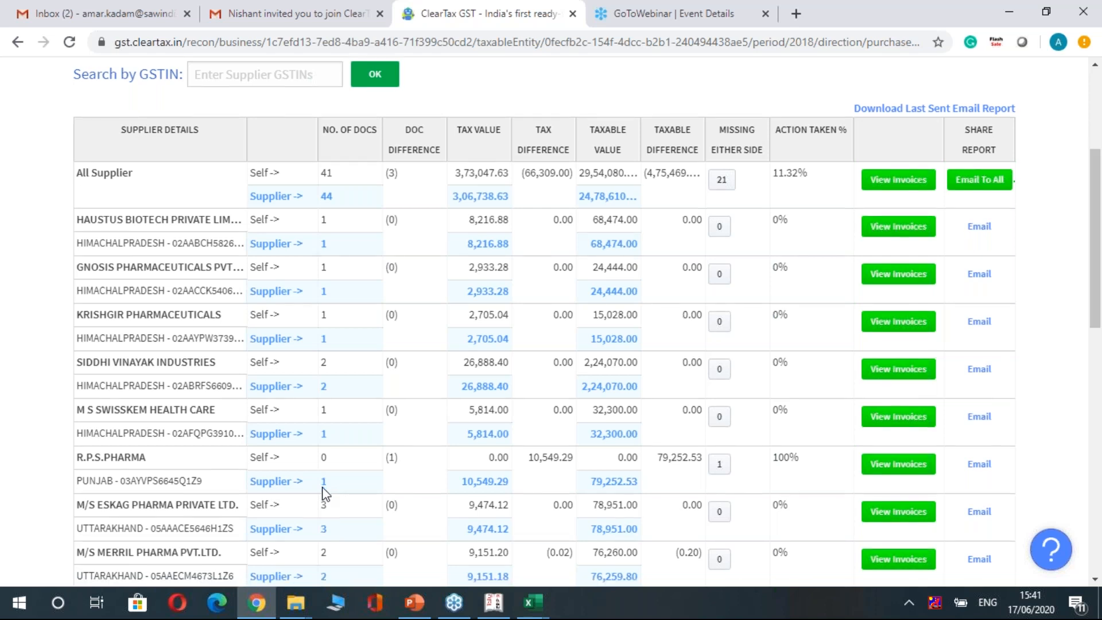
{"action": "scroll", "coordinate": [324, 492], "scroll_direction": "down", "scroll_amount": 2}
{"action": "scroll", "coordinate": [324, 492], "scroll_direction": "down", "scroll_amount": 5}
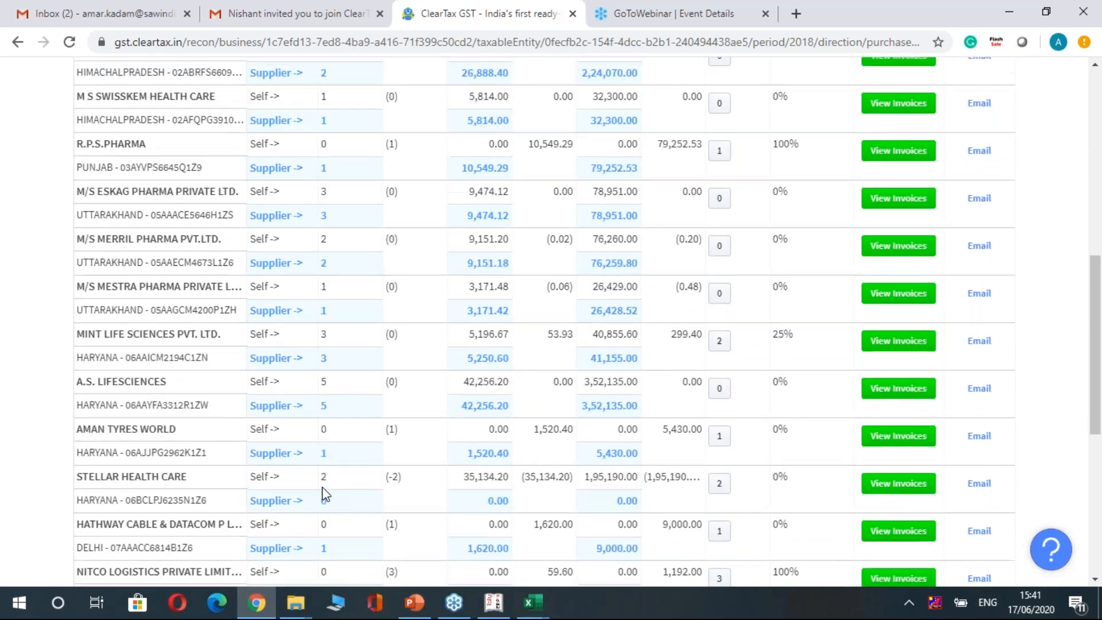
{"action": "scroll", "coordinate": [323, 488], "scroll_direction": "up", "scroll_amount": 1}
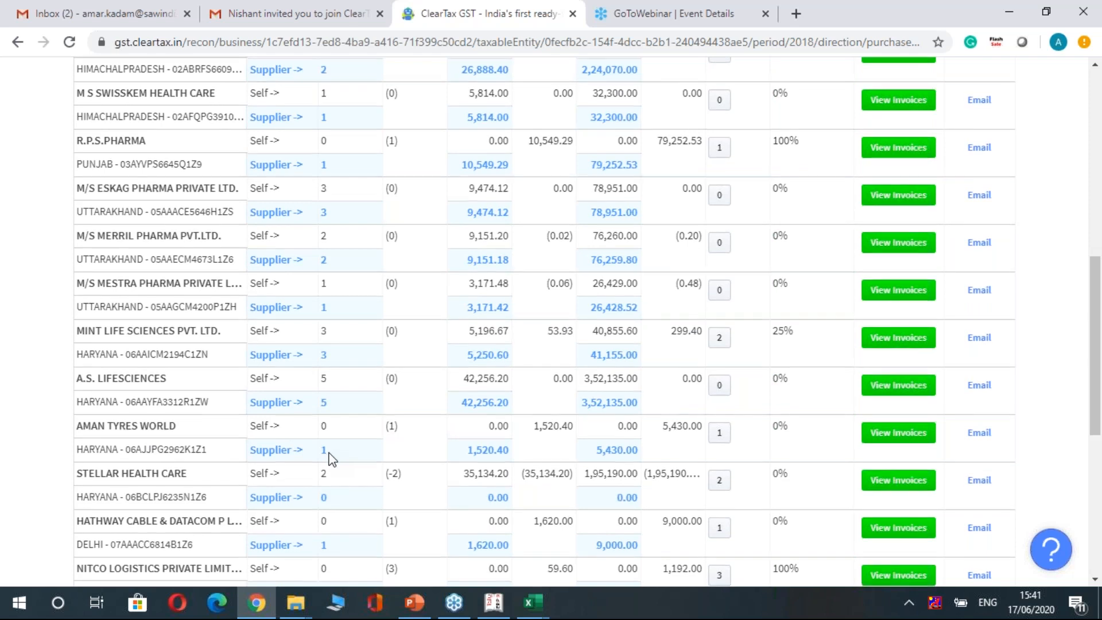
{"action": "scroll", "coordinate": [330, 458], "scroll_direction": "down", "scroll_amount": 1}
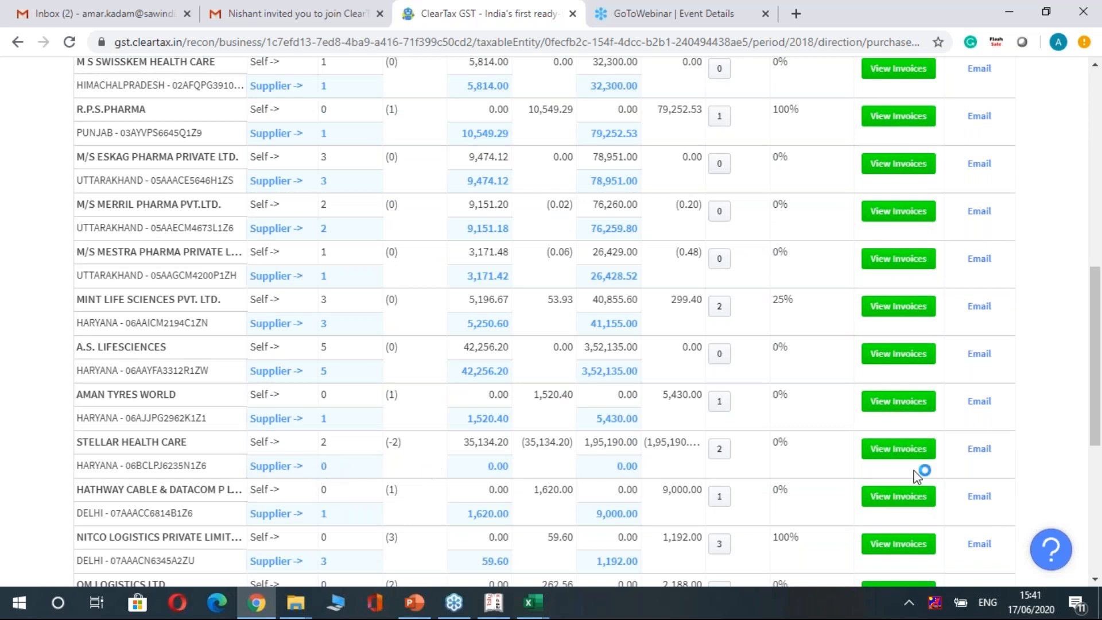
- Open the email recon report form for Stellar Health Care and review its subject and message
{"action": "left_click", "coordinate": [979, 448]}
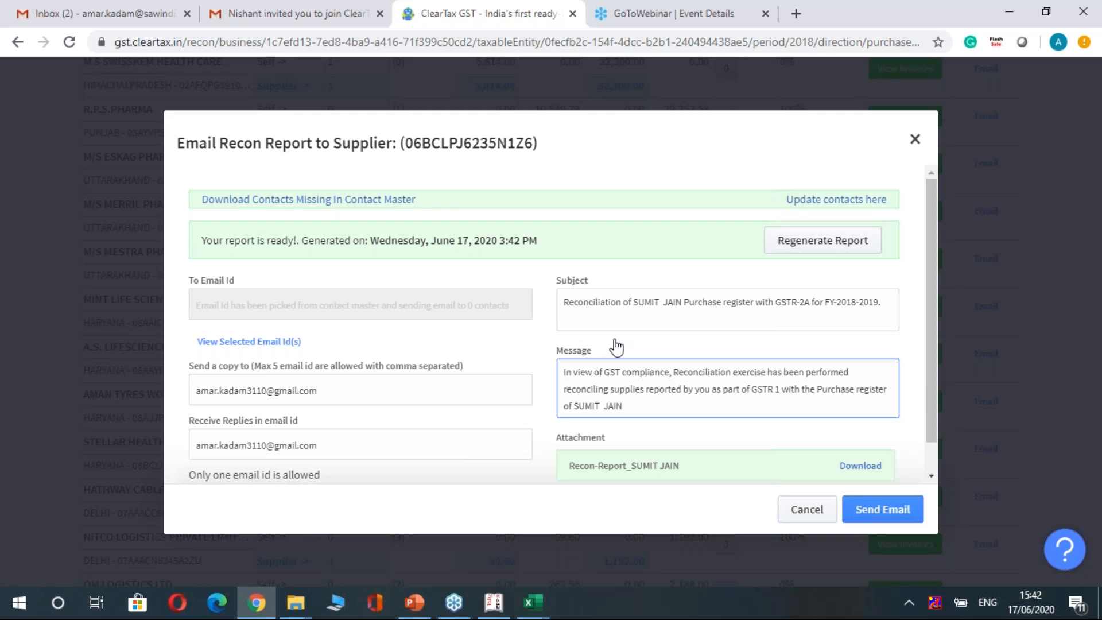
{"action": "key", "text": "shift+Tab"}
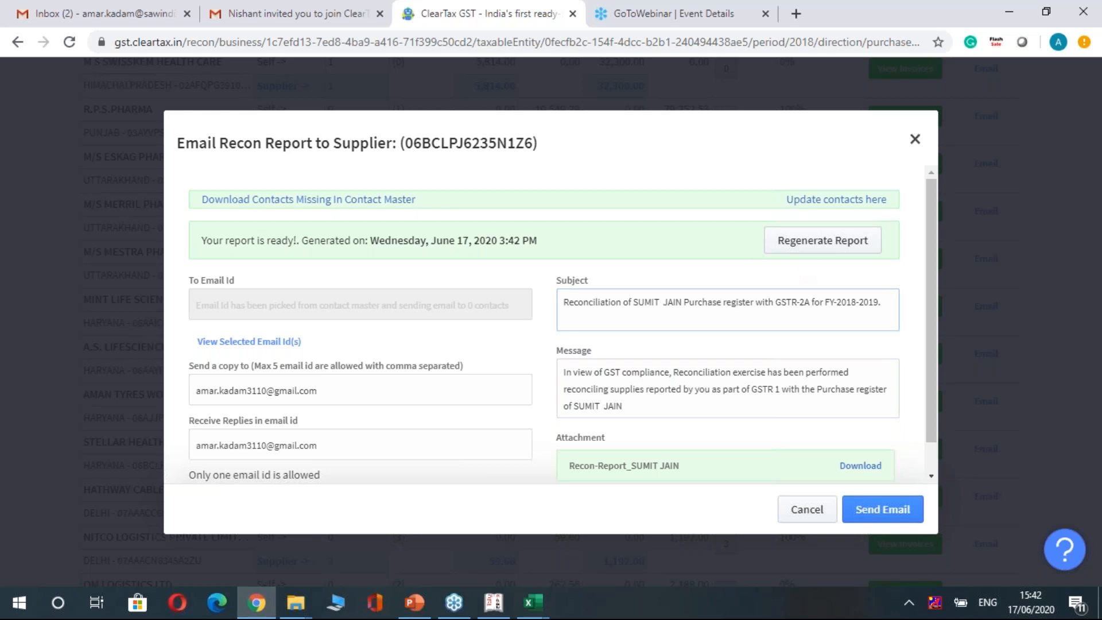
{"action": "left_click", "coordinate": [799, 243]}
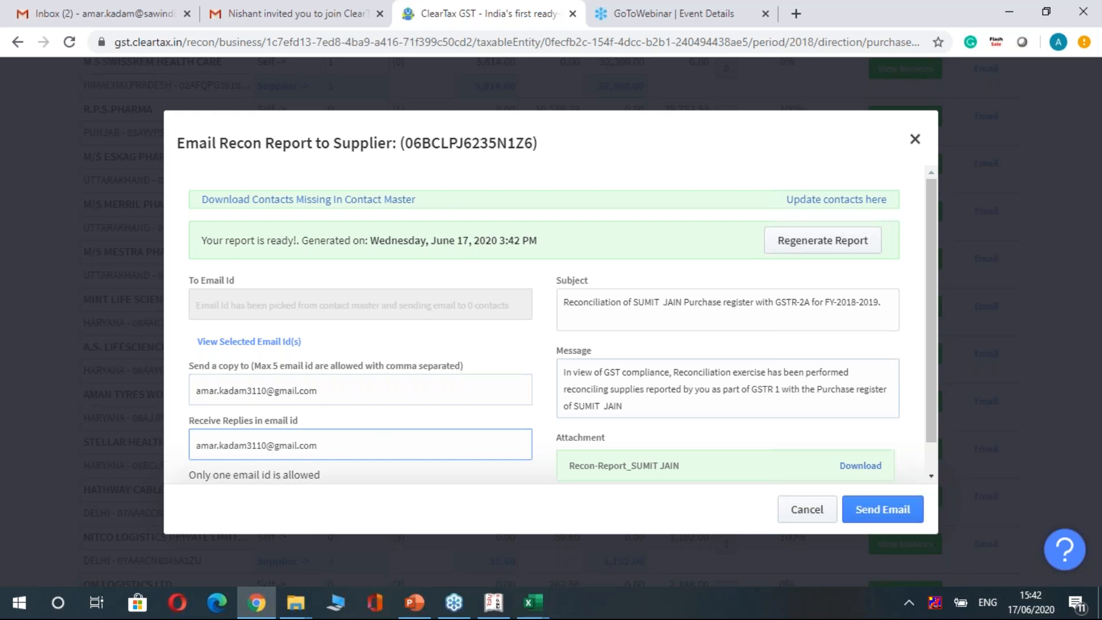
{"action": "left_click", "coordinate": [633, 304]}
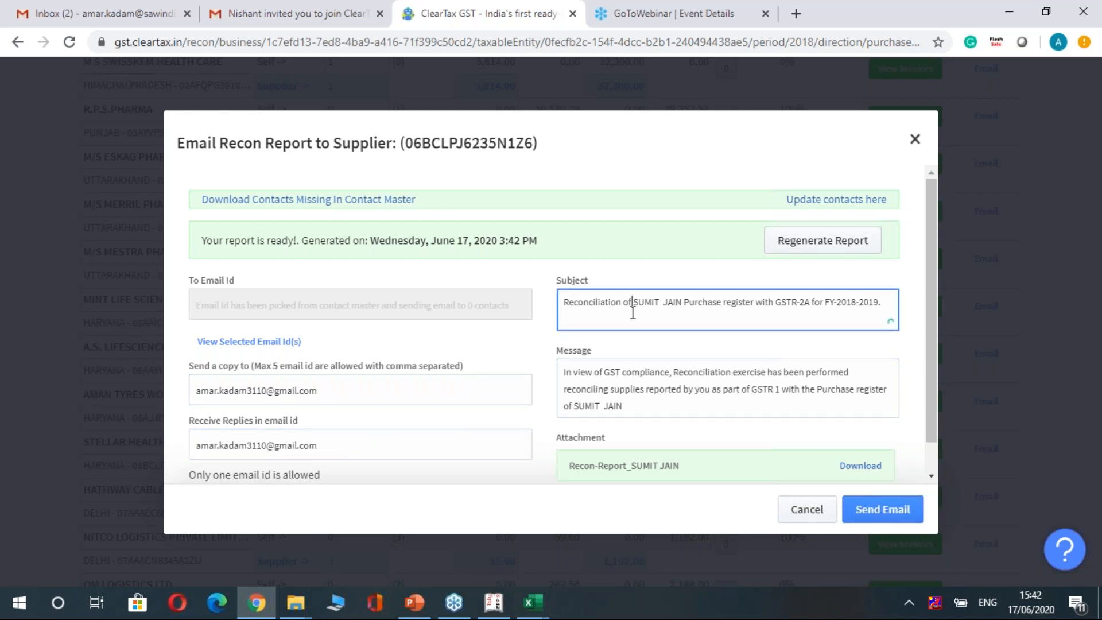
{"action": "left_click", "coordinate": [636, 405]}
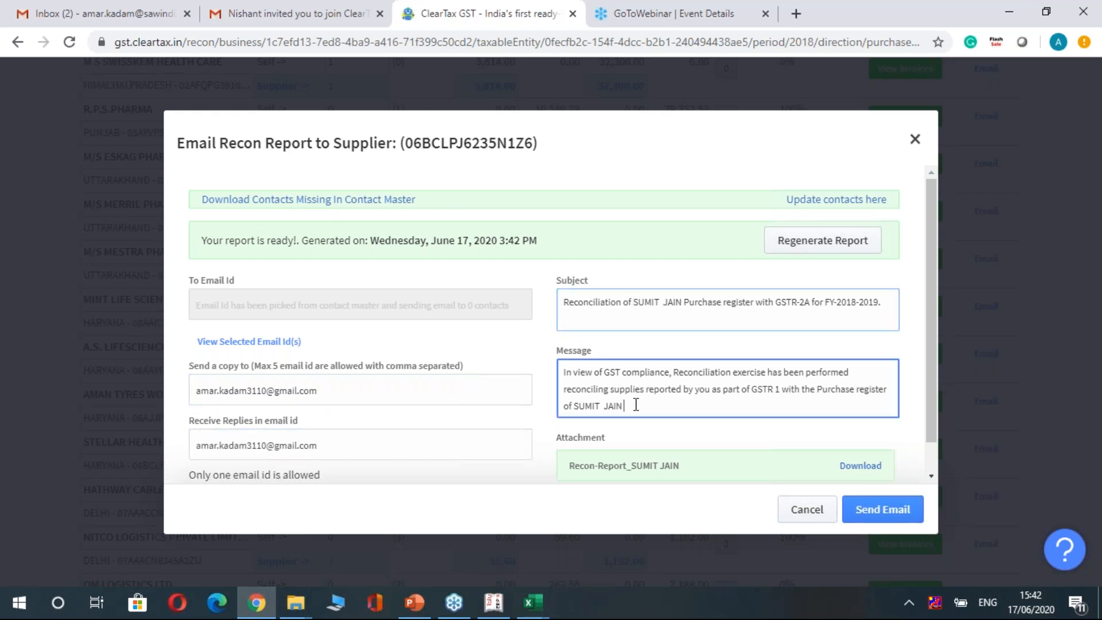
- Download the attached recon report from the Stellar Health Care email form and open the downloaded workbook in Excel
{"action": "left_click", "coordinate": [861, 466]}
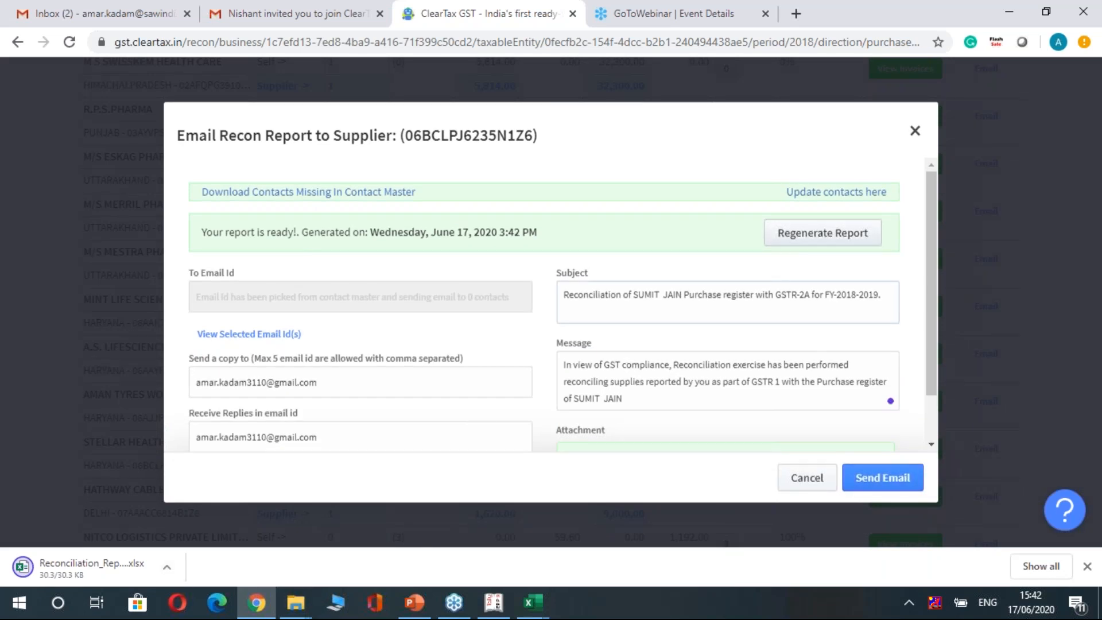
{"action": "left_click", "coordinate": [914, 130]}
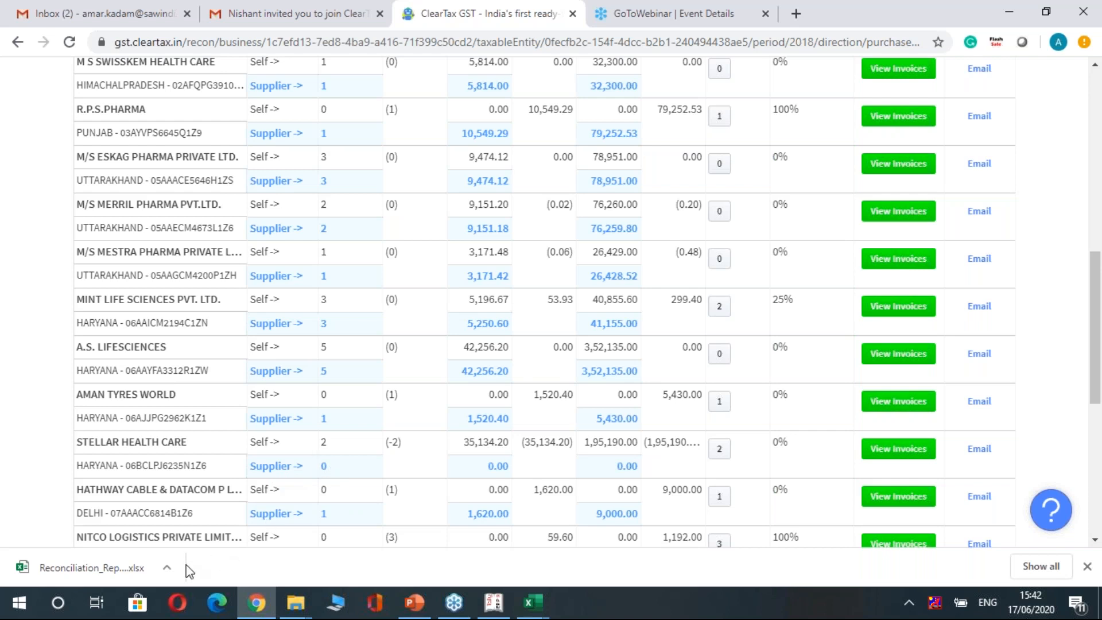
{"action": "left_click", "coordinate": [166, 567]}
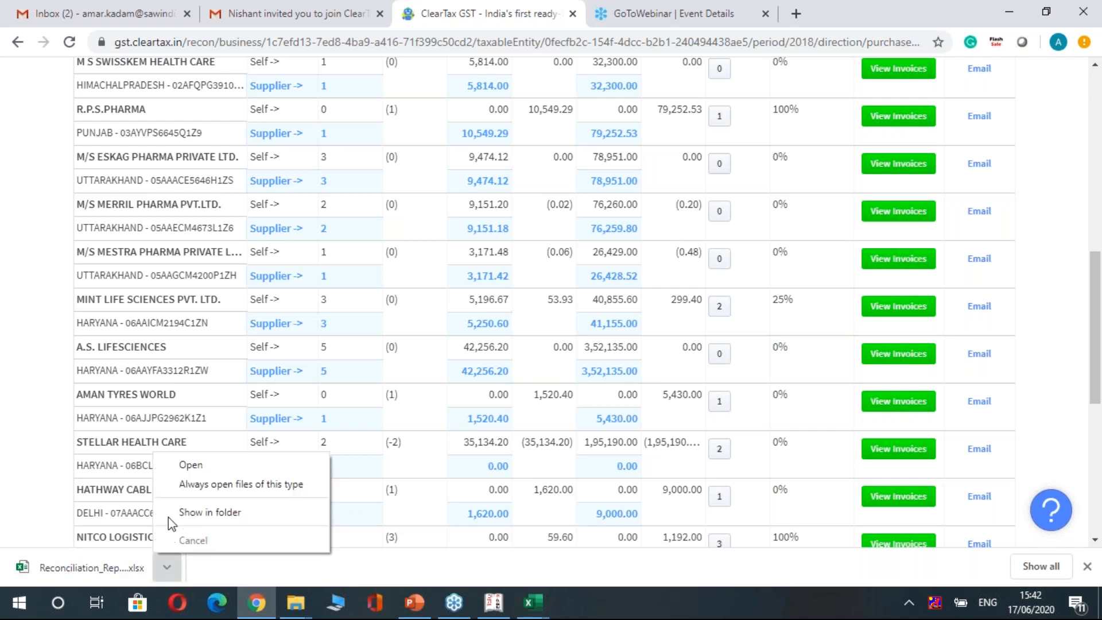
{"action": "left_click", "coordinate": [191, 465]}
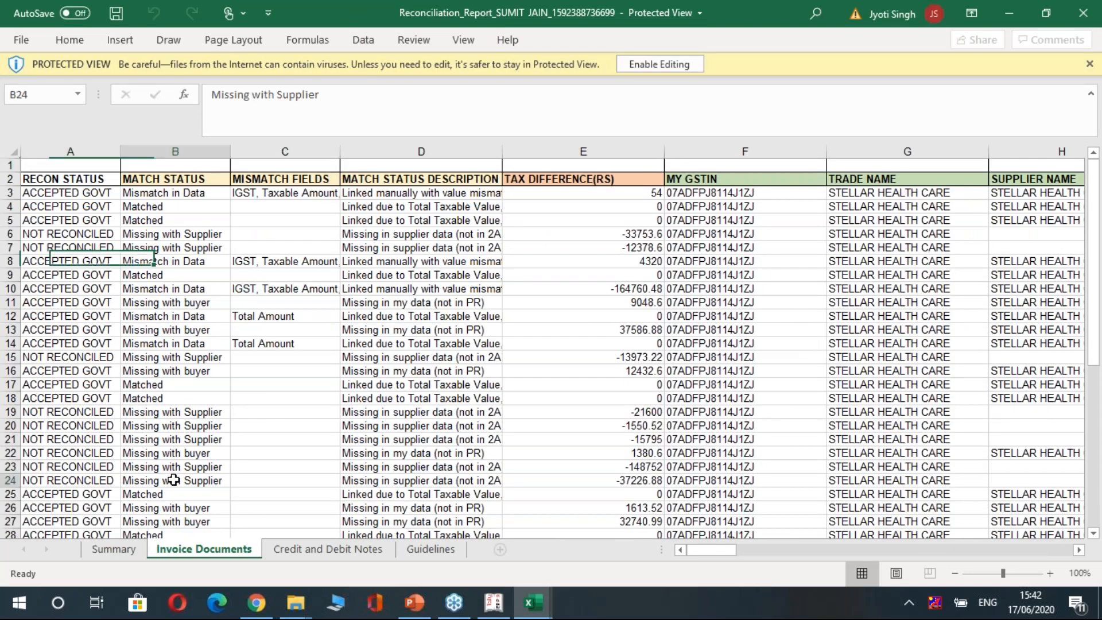
- Review the invoice and credit/debit note summary tables on the report's Summary sheet
{"action": "left_click", "coordinate": [114, 551]}
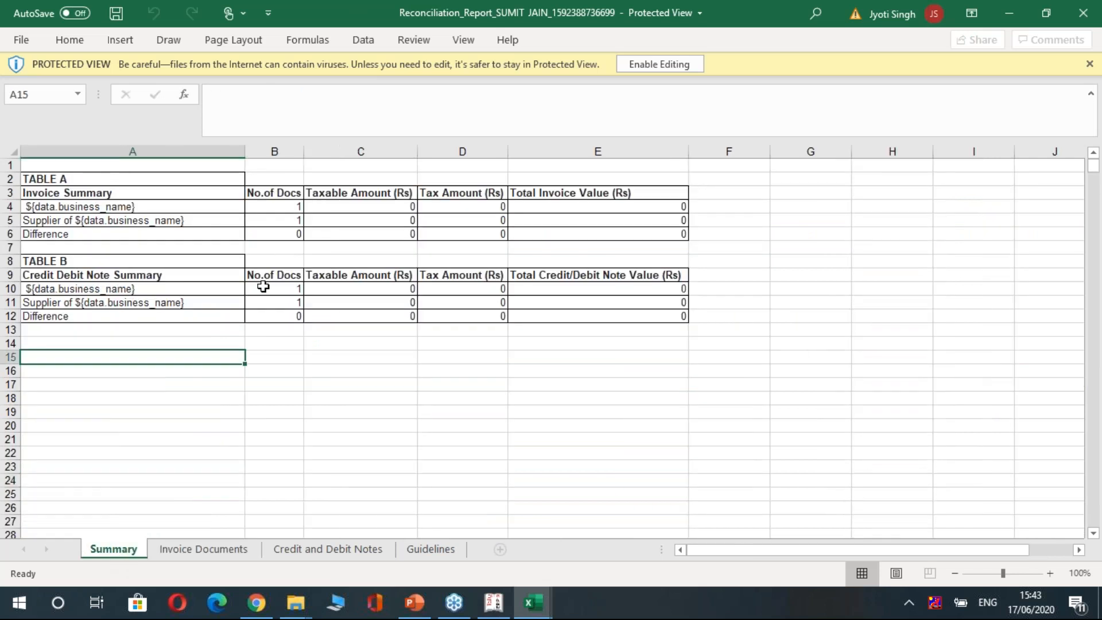
{"action": "left_click", "coordinate": [273, 212]}
{"action": "key", "text": "Down"}
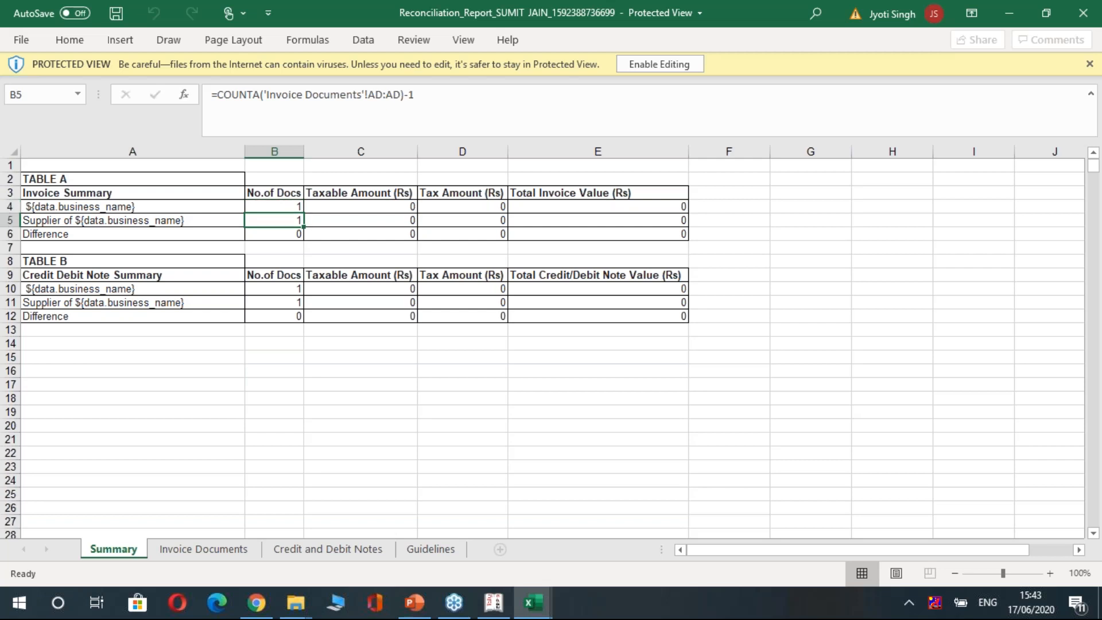
{"action": "key", "text": "Down"}
{"action": "key", "text": "Down"}
{"action": "key", "text": "Down"}
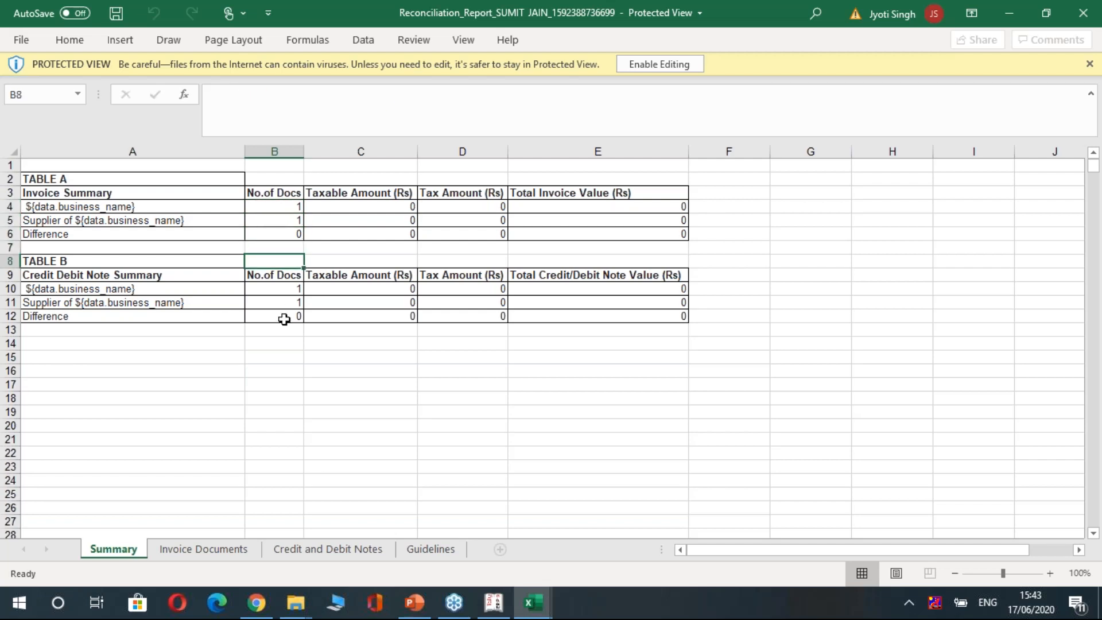
- Examine the recon status, match status and note detail columns of the Stellar Health Care entry on the Credit and Debit Notes sheet
{"action": "left_click", "coordinate": [208, 552]}
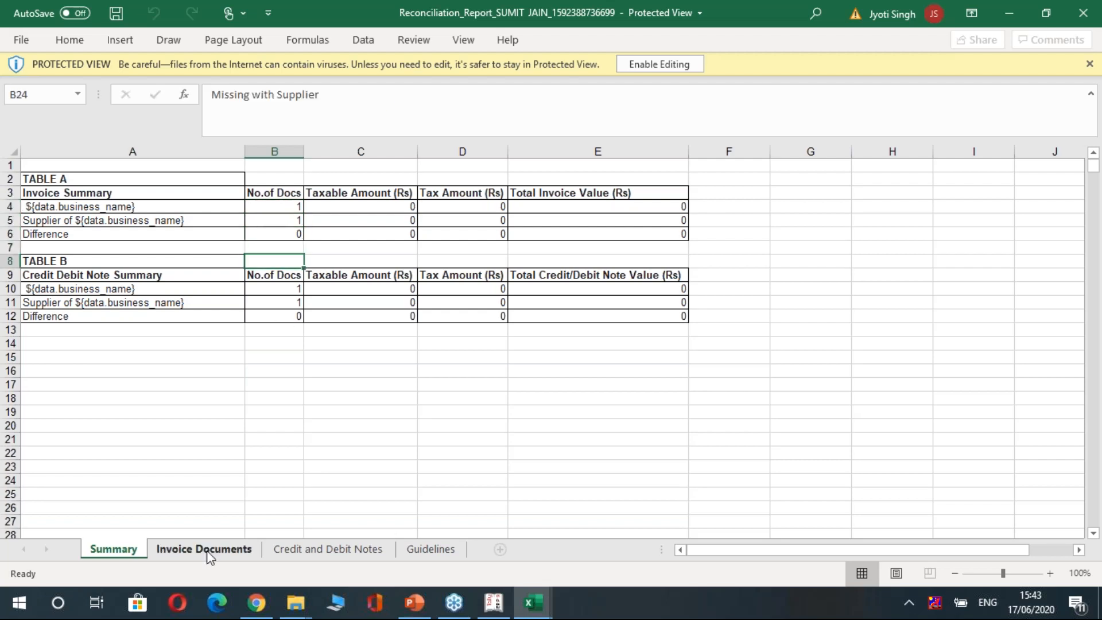
{"action": "left_click", "coordinate": [294, 548]}
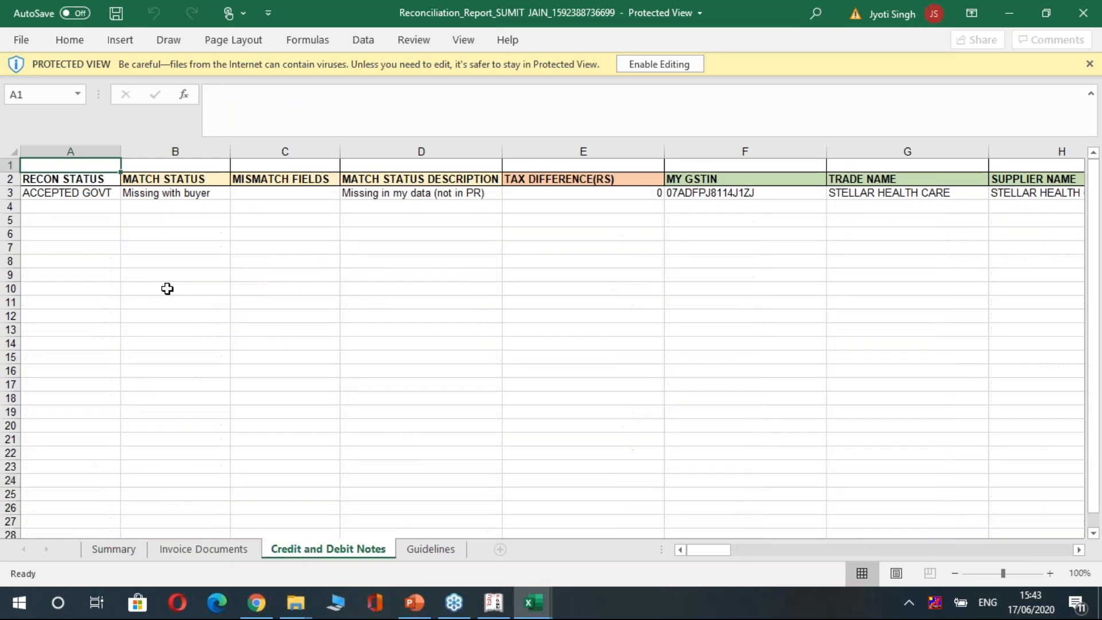
{"action": "left_click", "coordinate": [144, 195]}
{"action": "key", "text": "Left"}
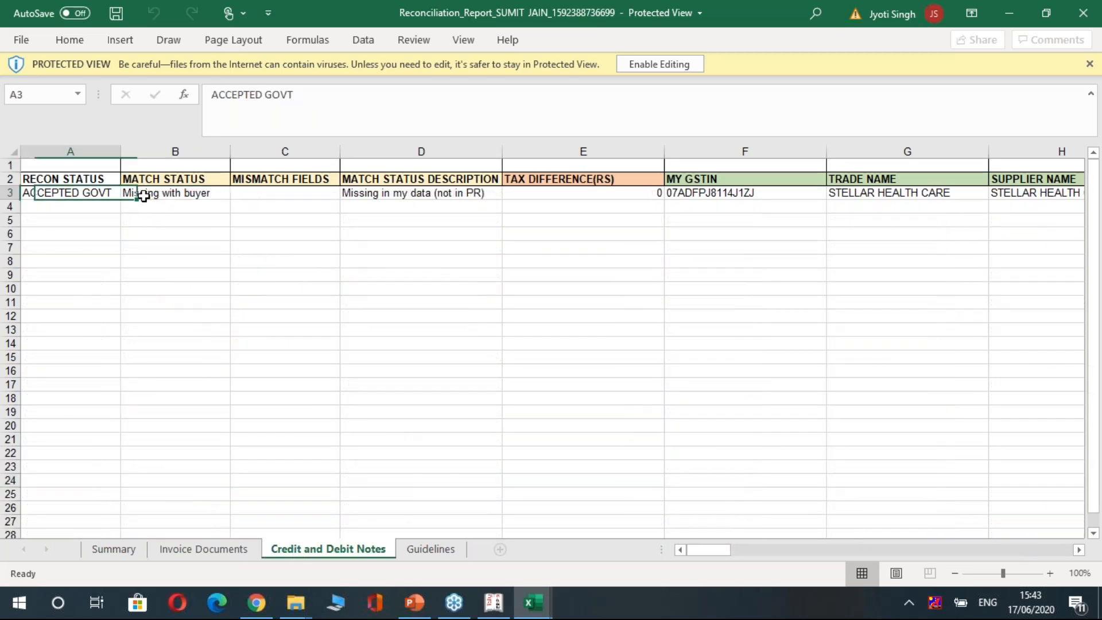
{"action": "key", "text": "Right"}
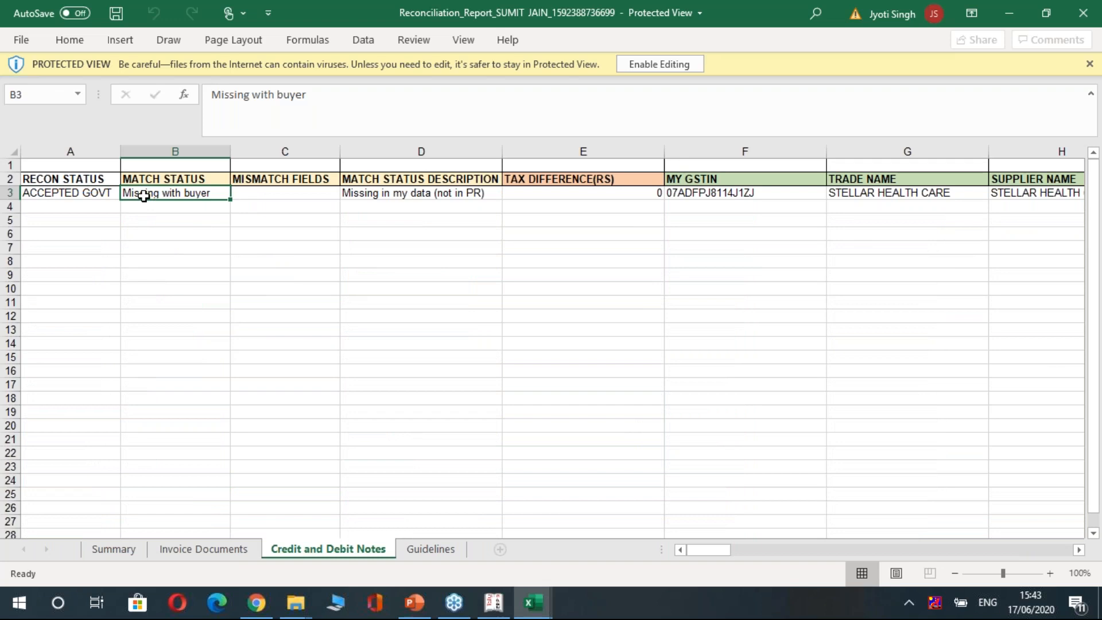
{"action": "key", "text": "Right"}
{"action": "key", "text": "Right"}
{"action": "key", "text": "Right"}
{"action": "key", "text": "Right"}
{"action": "key", "text": "Right"}
{"action": "key", "text": "Right"}
{"action": "key", "text": "Right"}
{"action": "key", "text": "Right"}
{"action": "key", "text": "Right"}
{"action": "key", "text": "Right"}
{"action": "key", "text": "Right"}
{"action": "key", "text": "Right"}
{"action": "key", "text": "Right"}
{"action": "key", "text": "Right"}
{"action": "key", "text": "Right"}
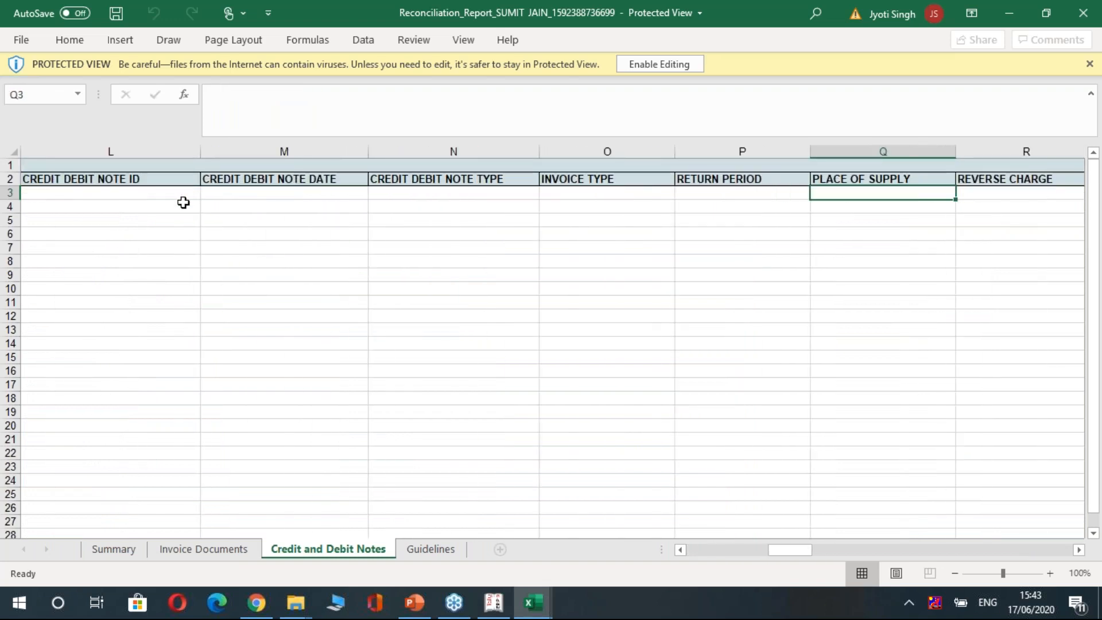
{"action": "key", "text": "Left"}
{"action": "key", "text": "Left"}
{"action": "key", "text": "Left"}
{"action": "key", "text": "Left"}
{"action": "key", "text": "Left"}
{"action": "key", "text": "Left"}
{"action": "key", "text": "Left"}
{"action": "key", "text": "Left"}
{"action": "key", "text": "Left"}
{"action": "key", "text": "Left"}
{"action": "key", "text": "Left"}
{"action": "key", "text": "Left"}
{"action": "key", "text": "Left"}
{"action": "key", "text": "Left"}
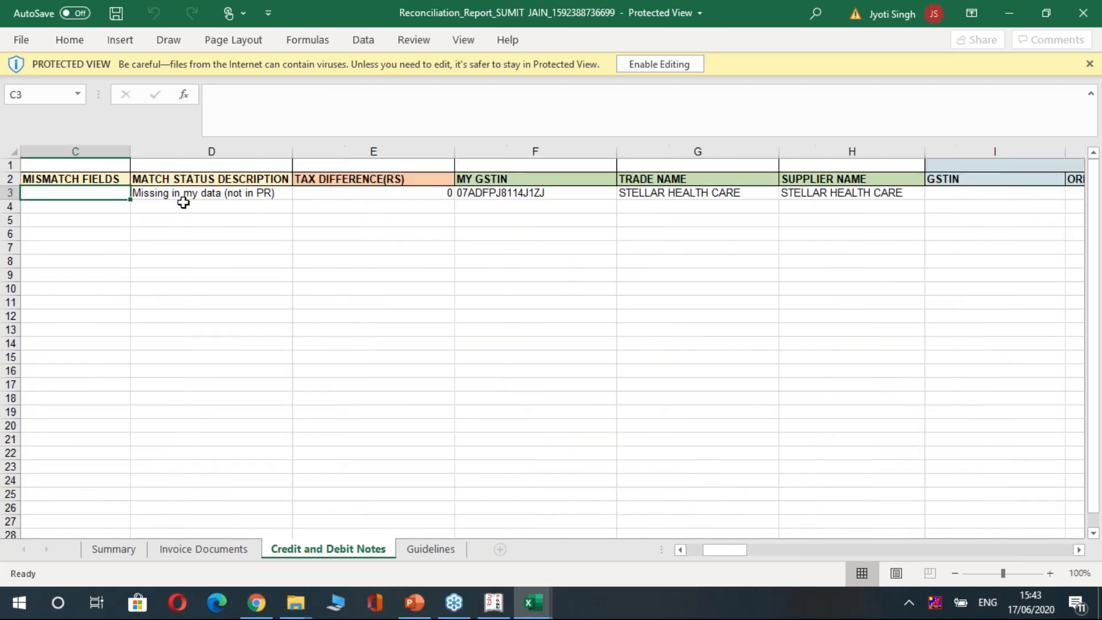
{"action": "key", "text": "Right"}
{"action": "key", "text": "Down"}
{"action": "key", "text": "Up"}
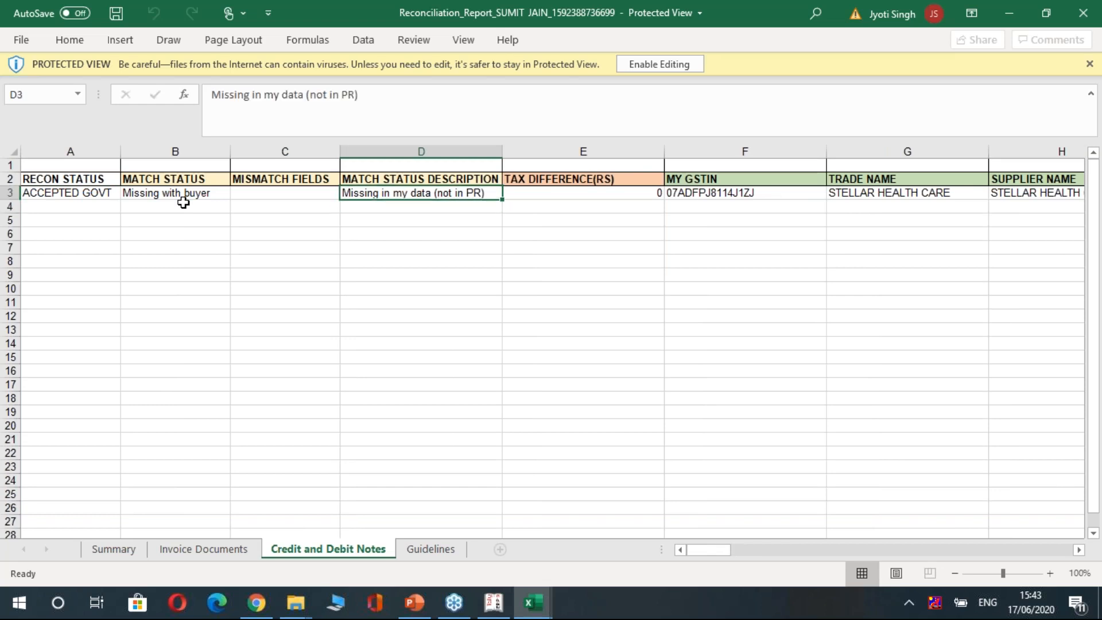
{"action": "key", "text": "Left"}
{"action": "key", "text": "Left"}
{"action": "key", "text": "Left"}
{"action": "key", "text": "Right"}
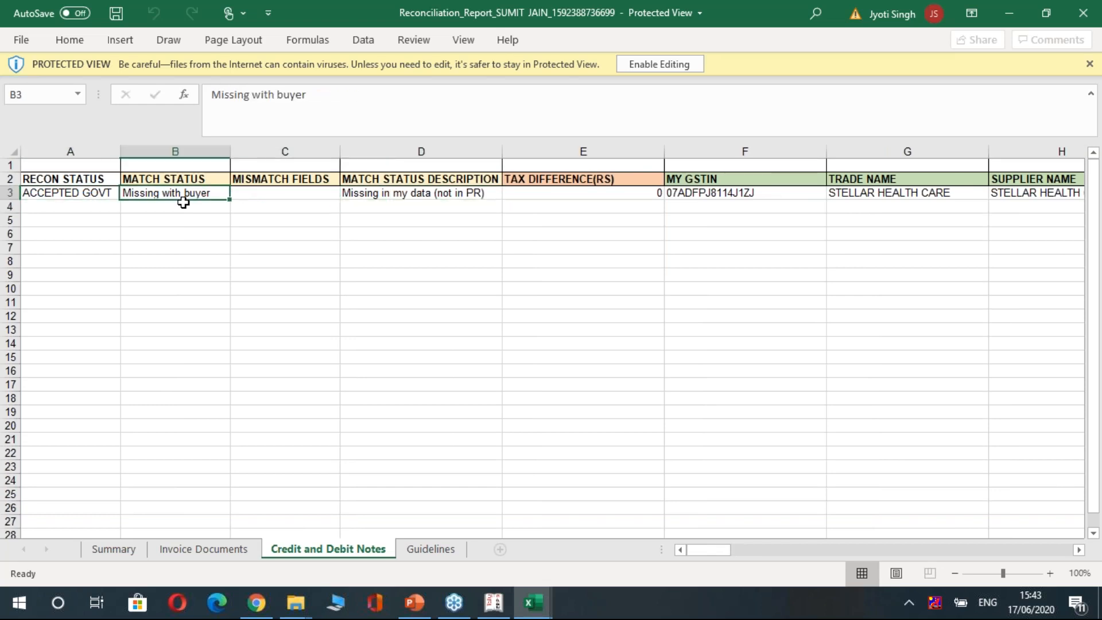
- Read the Guidelines sheet's action for Missing with Supplier and check the Summary sheet's number of credit and debit note documents
{"action": "left_click", "coordinate": [425, 550]}
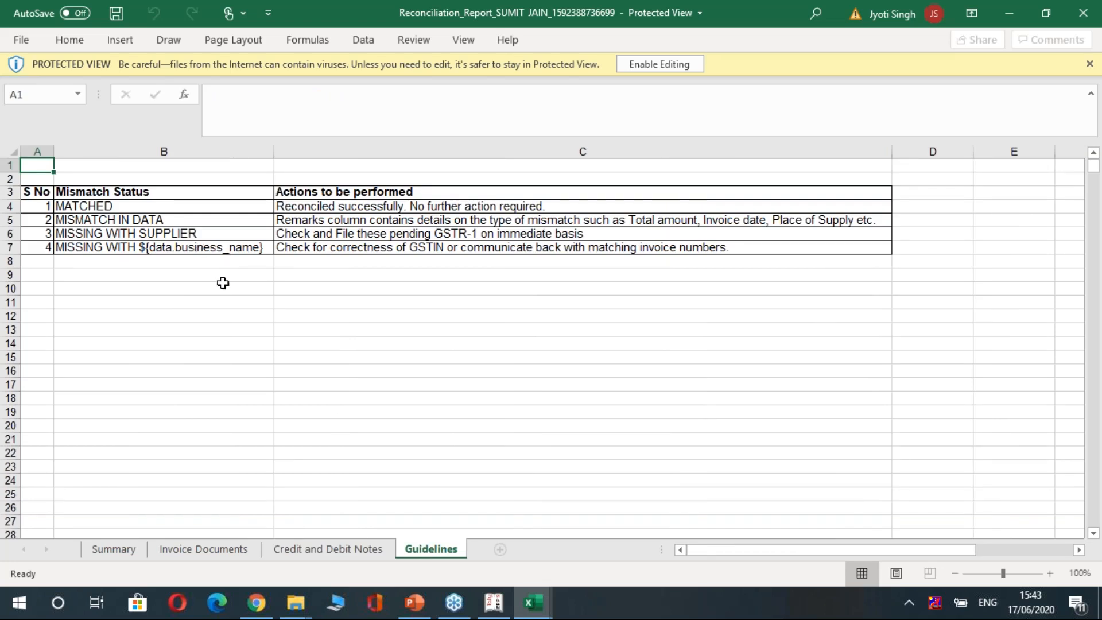
{"action": "left_click", "coordinate": [199, 245]}
{"action": "key", "text": "Up"}
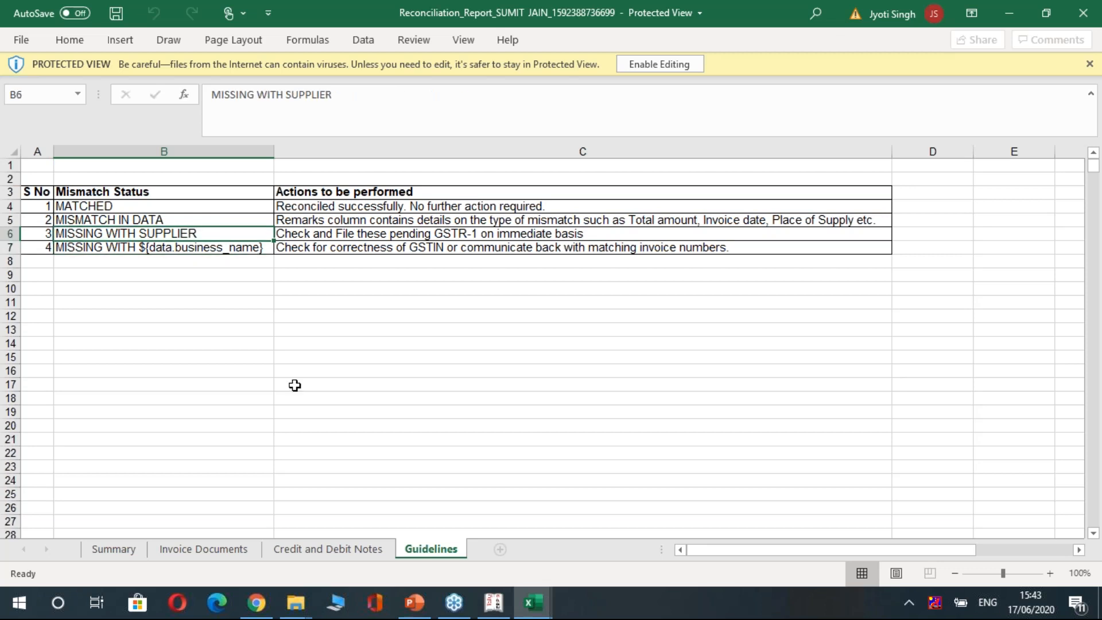
{"action": "key", "text": "Right"}
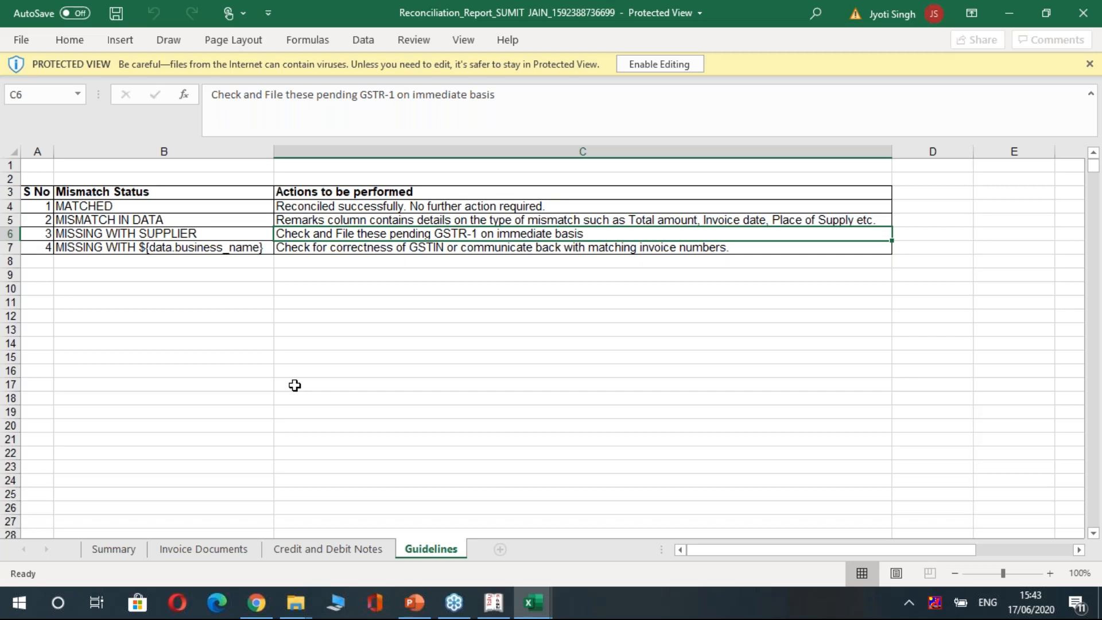
{"action": "left_click", "coordinate": [124, 548]}
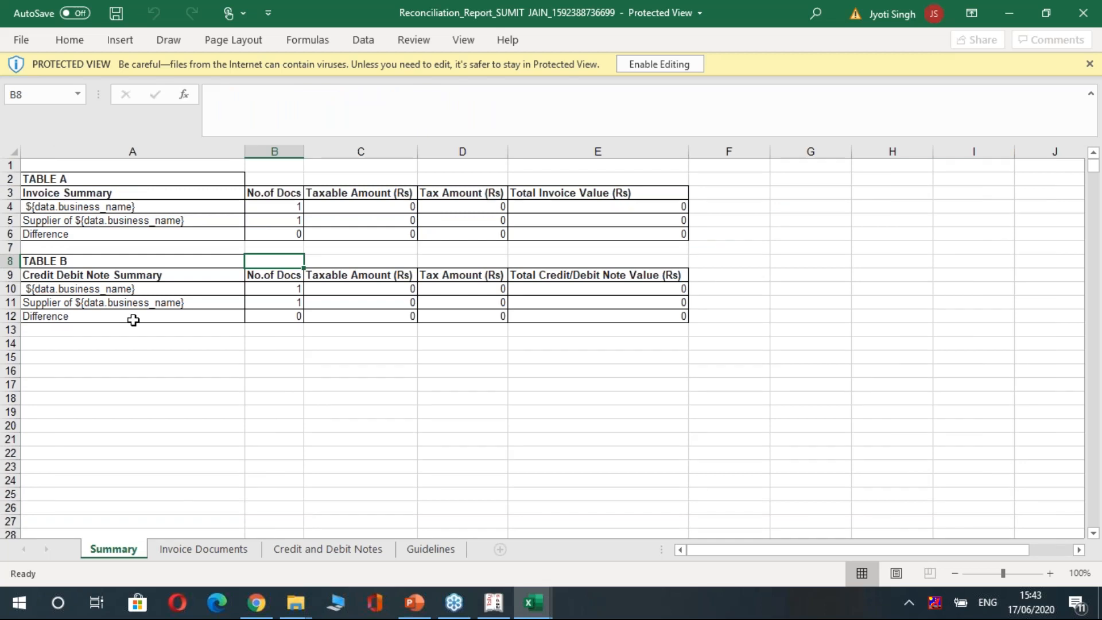
{"action": "left_click", "coordinate": [287, 287]}
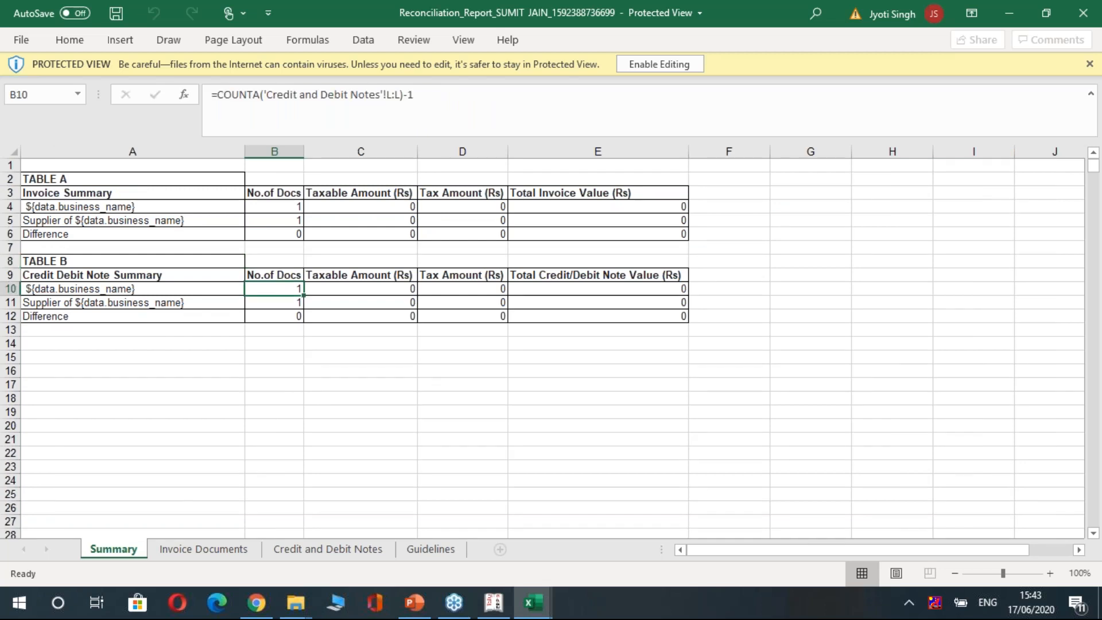
- Switch back to ClearTax in Chrome and open the invoices of All Supplier from the Match & Reconcile table
{"action": "mouse_move", "coordinate": [257, 605]}
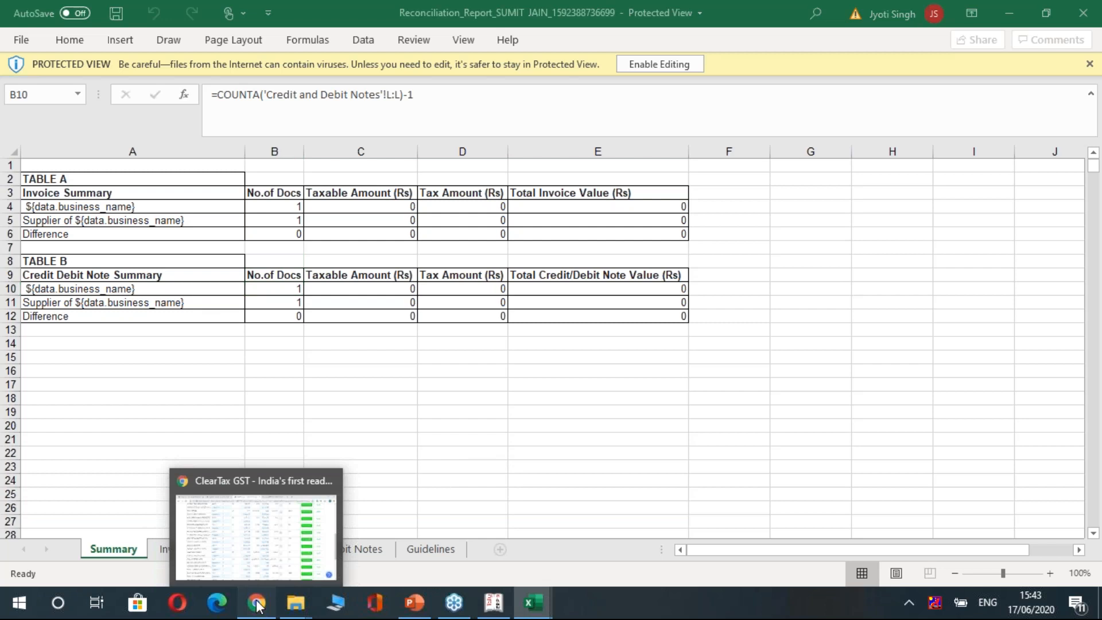
{"action": "left_click", "coordinate": [283, 480]}
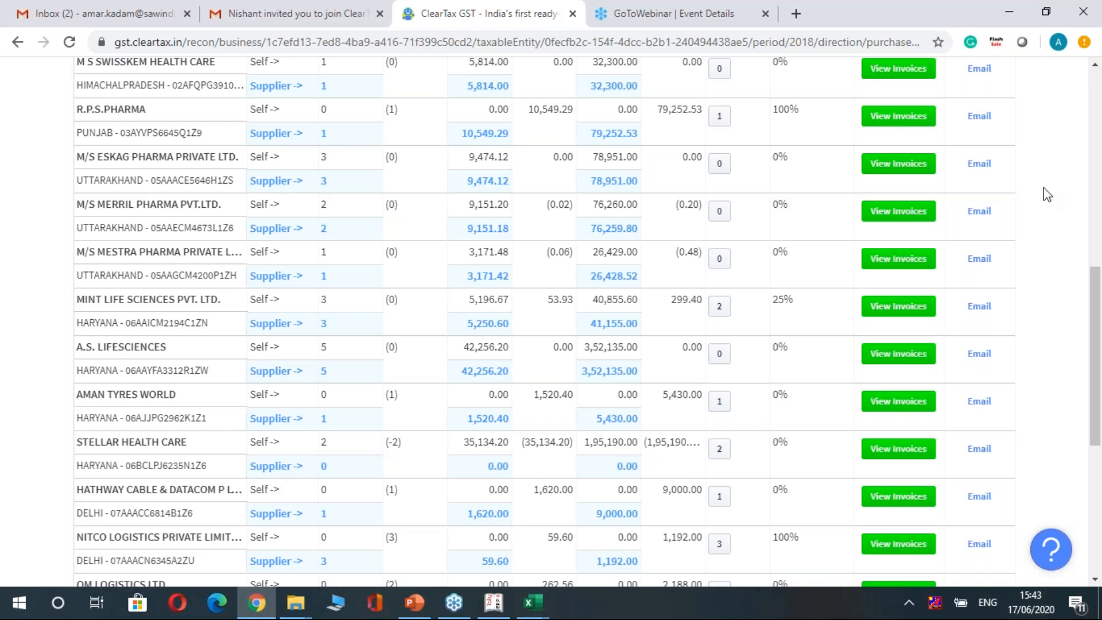
{"action": "scroll", "coordinate": [1047, 195], "scroll_direction": "up", "scroll_amount": 1}
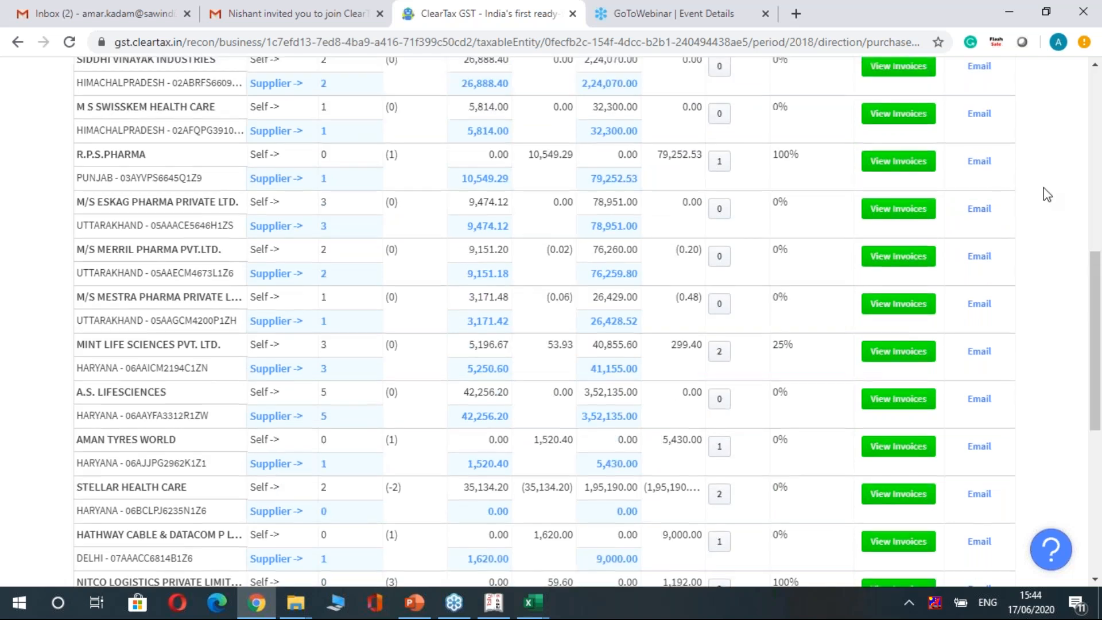
{"action": "scroll", "coordinate": [1047, 195], "scroll_direction": "up", "scroll_amount": 4}
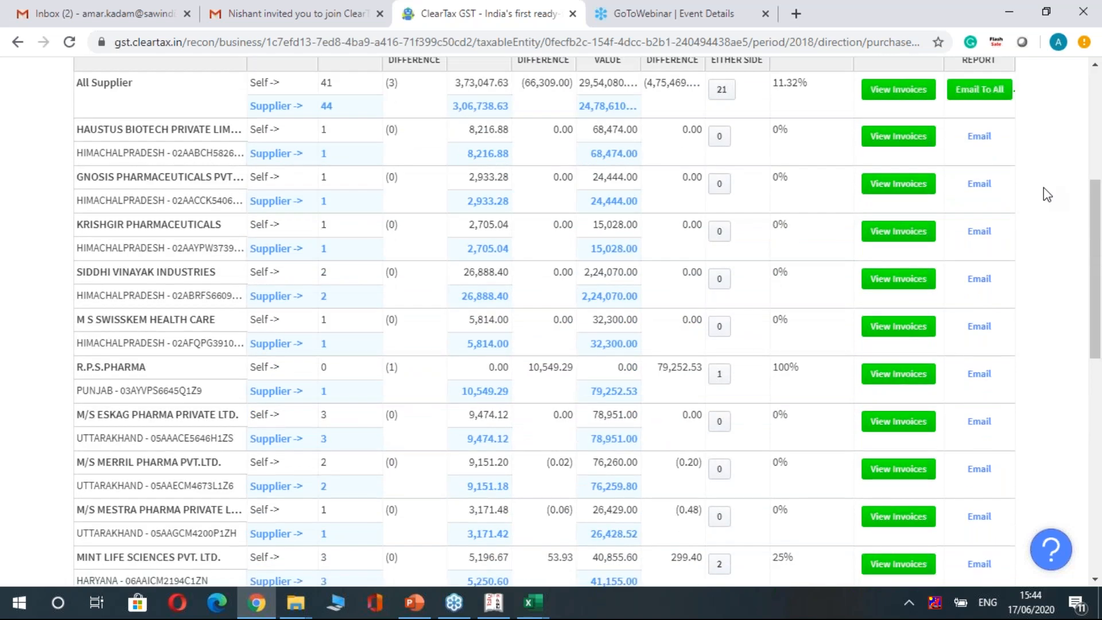
{"action": "scroll", "coordinate": [1047, 195], "scroll_direction": "up", "scroll_amount": 5}
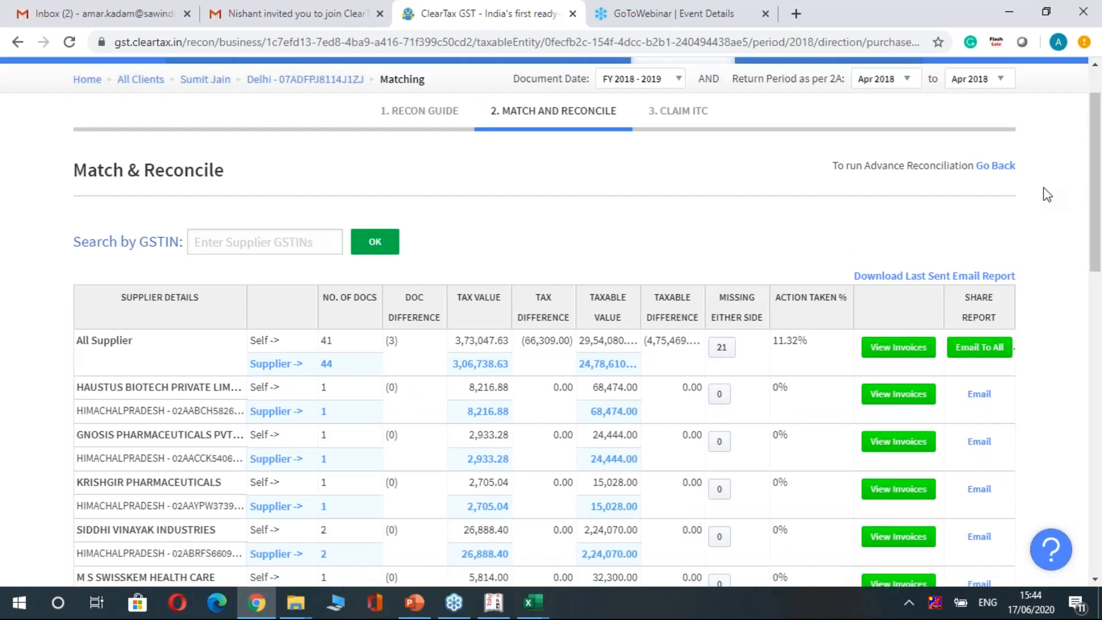
{"action": "scroll", "coordinate": [1047, 194], "scroll_direction": "up", "scroll_amount": 1}
{"action": "scroll", "coordinate": [1046, 194], "scroll_direction": "up", "scroll_amount": 1}
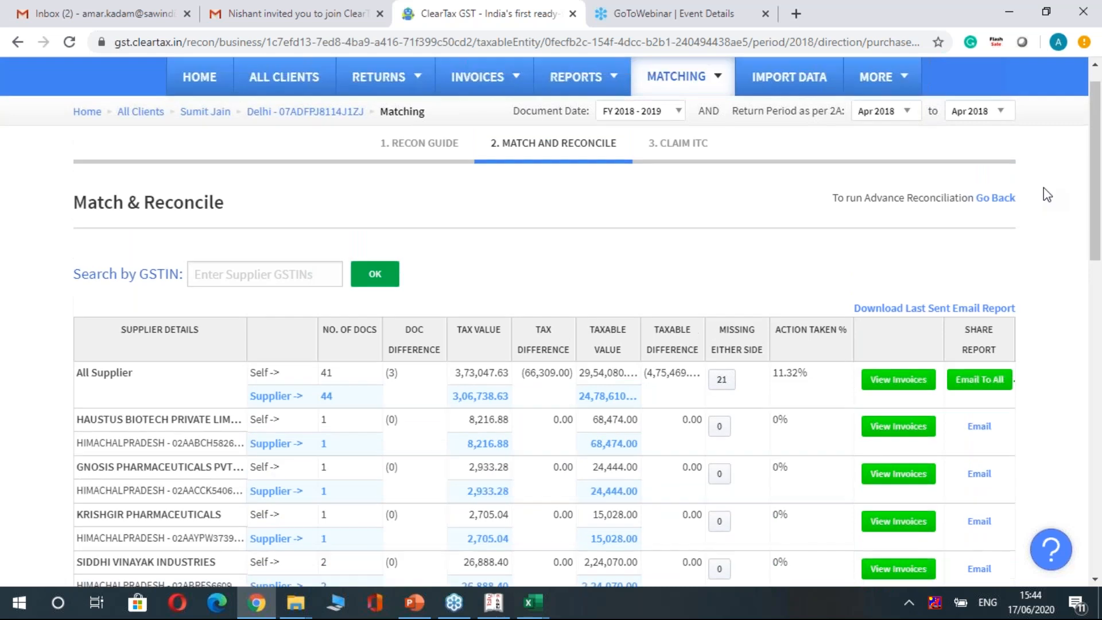
{"action": "left_click", "coordinate": [893, 384]}
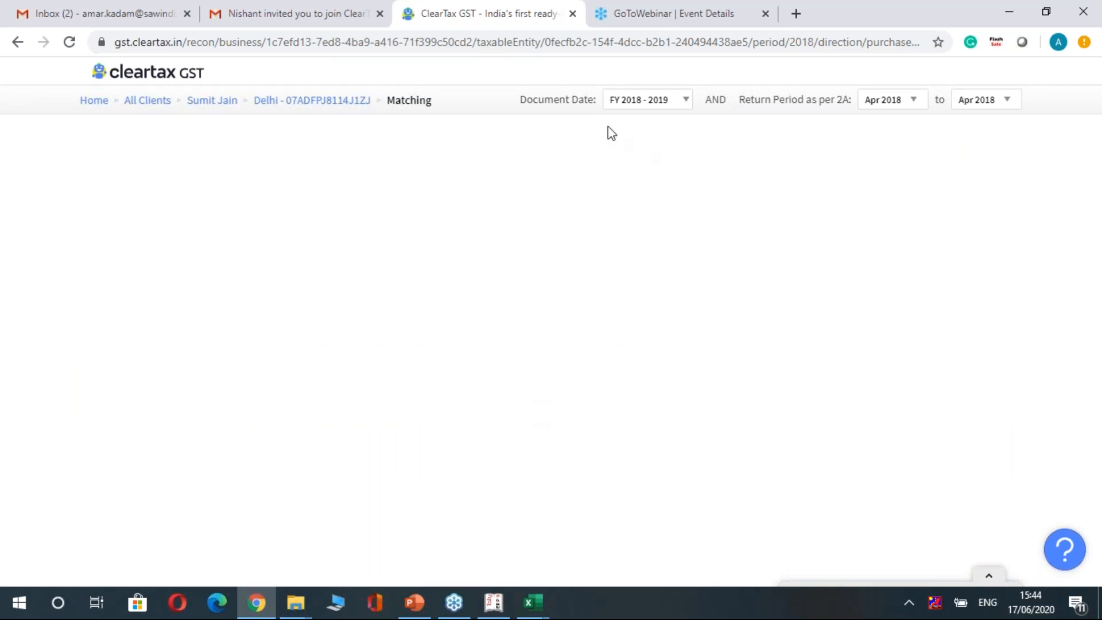
- Return to the Delhi GSTIN dashboard and open GSTIN Matching again
{"action": "left_click", "coordinate": [315, 101]}
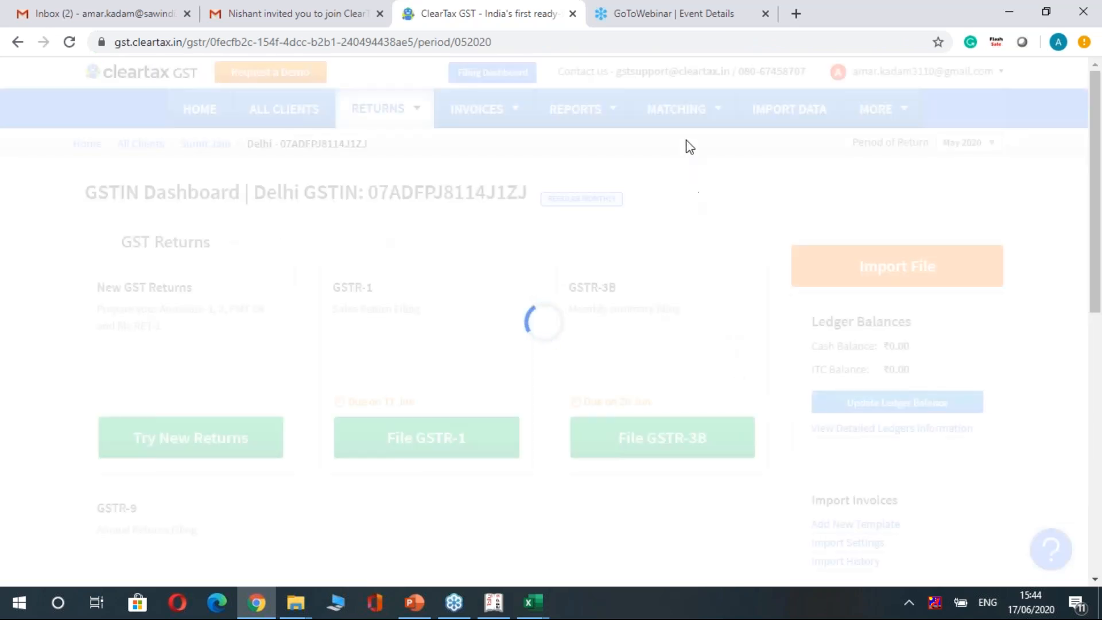
{"action": "mouse_move", "coordinate": [693, 119]}
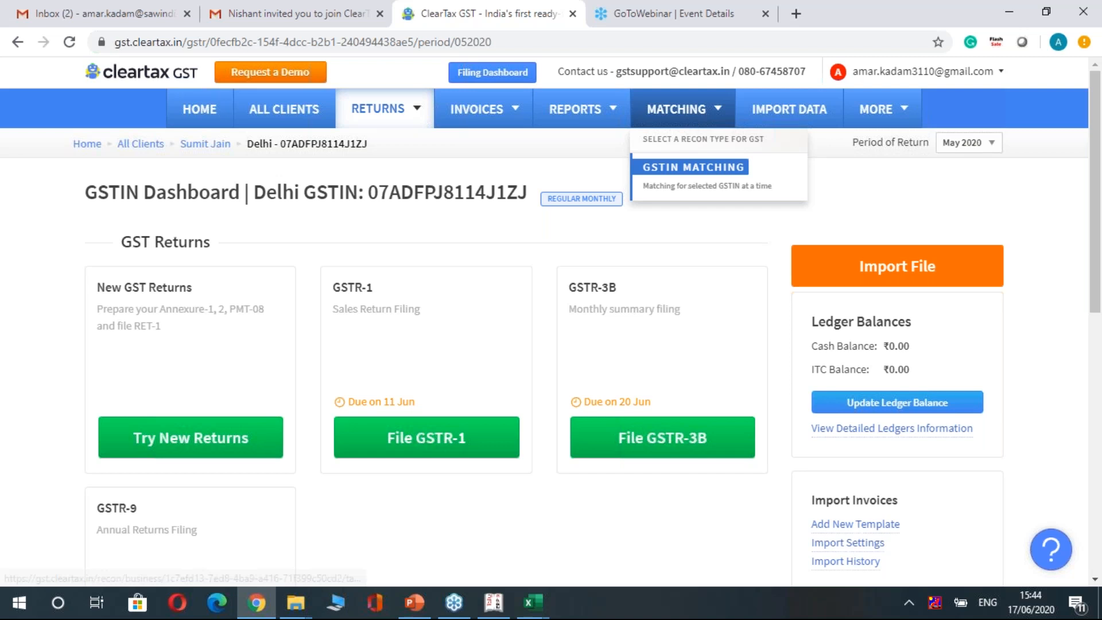
{"action": "left_click", "coordinate": [693, 167]}
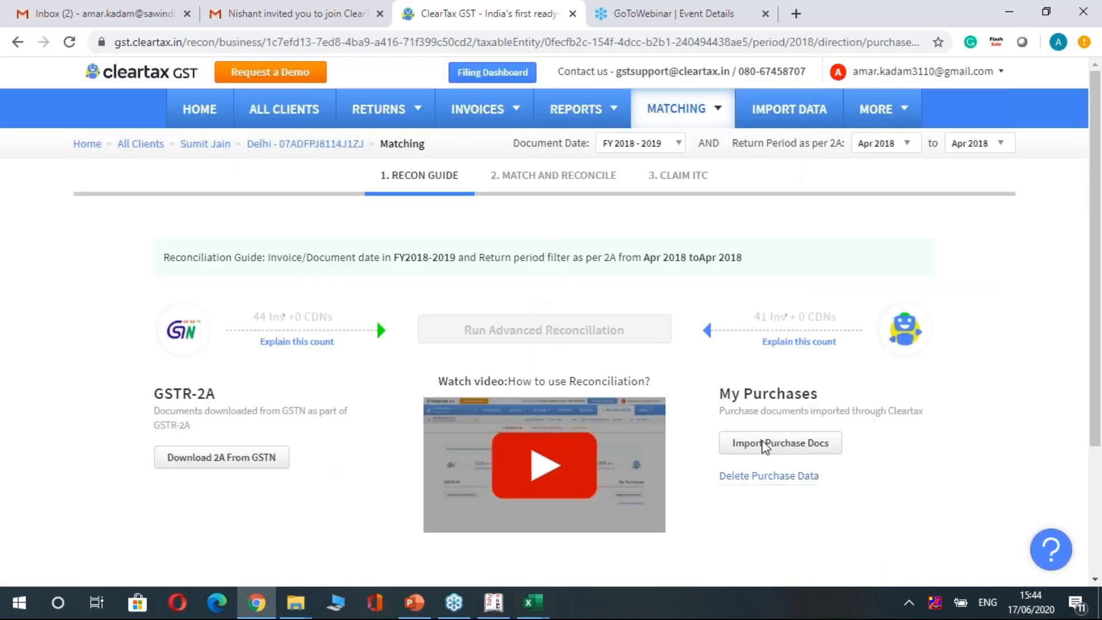
- Select FY 2018 - 2019 as the document date and check the available start months of the 2A return period
{"action": "left_click", "coordinate": [671, 148]}
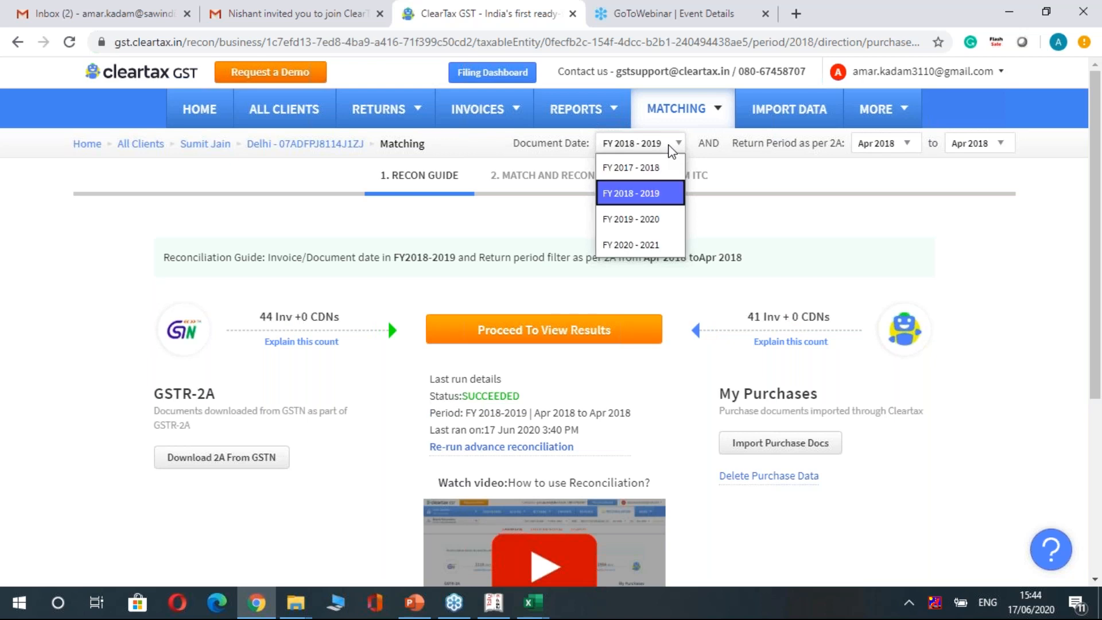
{"action": "left_click", "coordinate": [656, 195]}
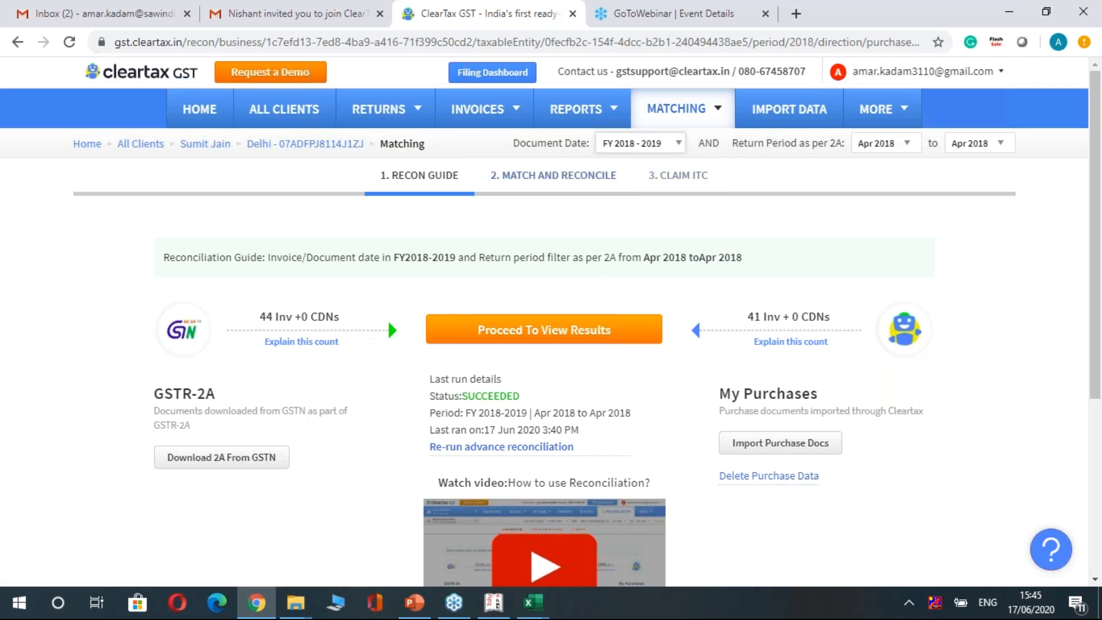
{"action": "left_click", "coordinate": [903, 149]}
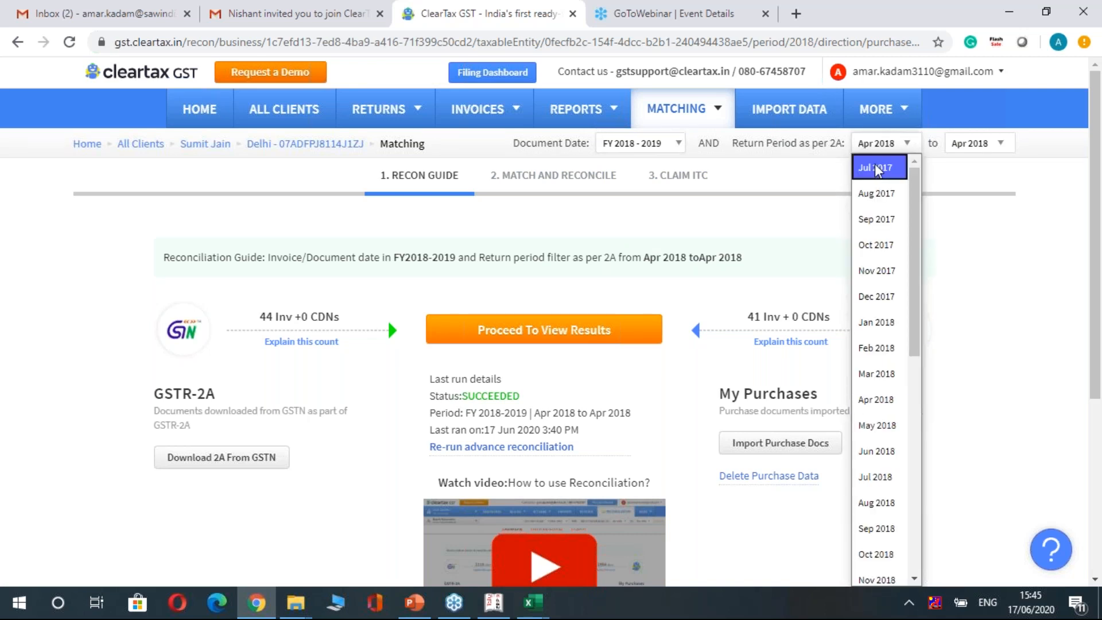
{"action": "left_click", "coordinate": [776, 222]}
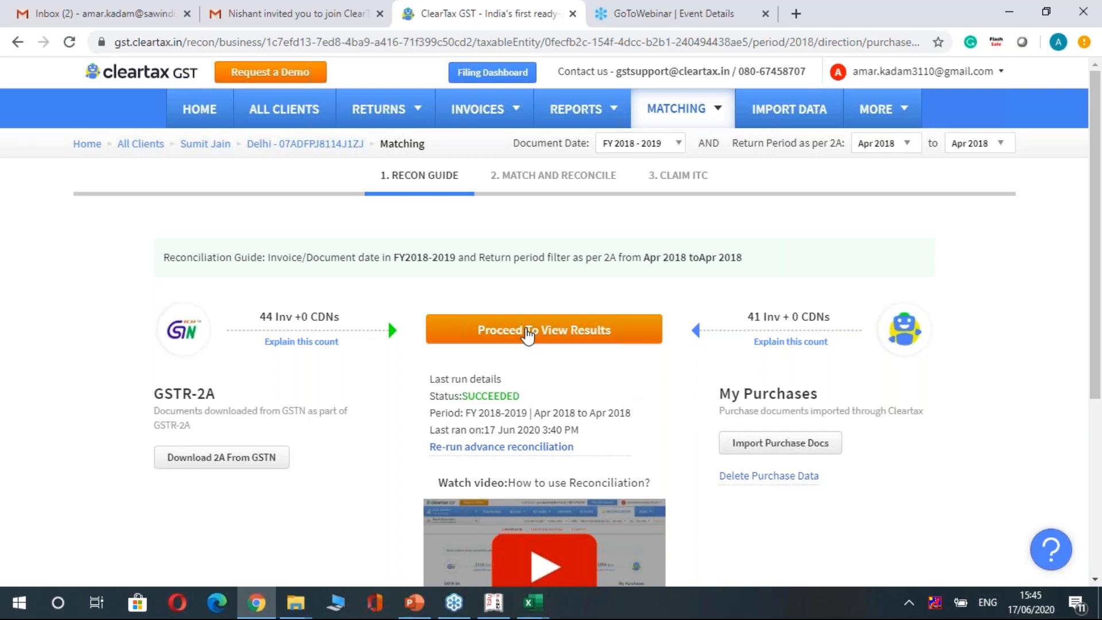
- Proceed to the reconciliation results and open the invoices of All Supplier
{"action": "left_click", "coordinate": [528, 335]}
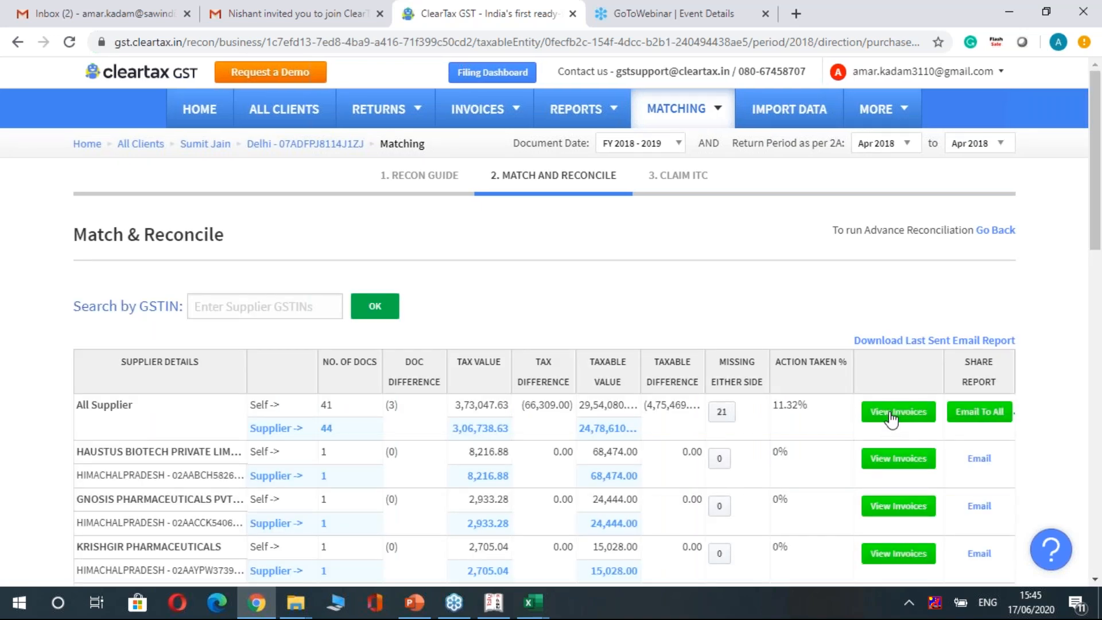
{"action": "left_click", "coordinate": [891, 419]}
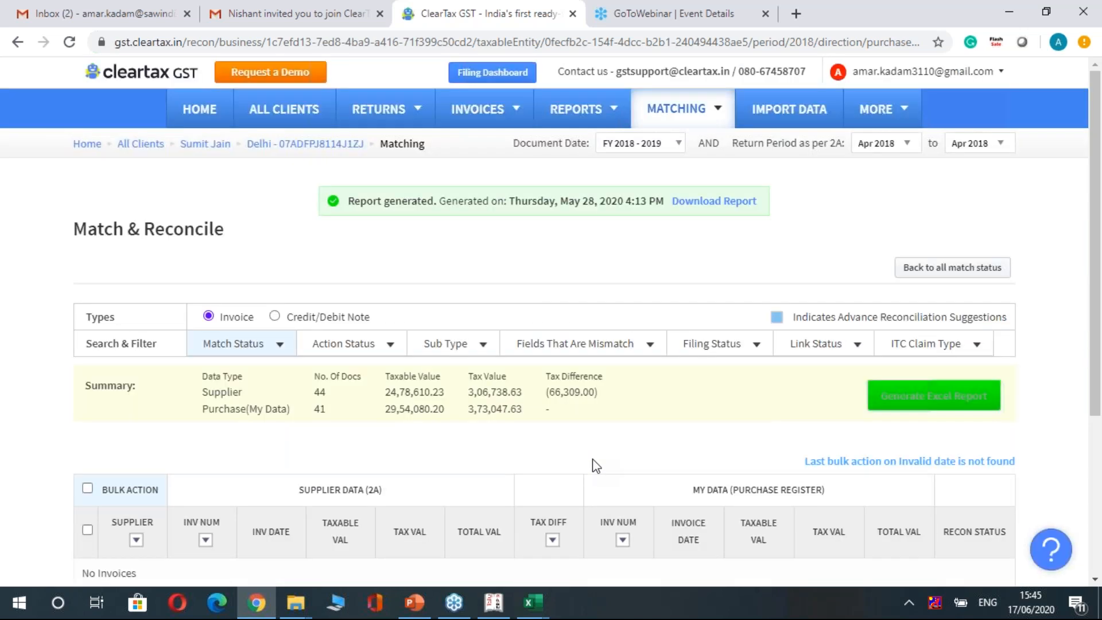
{"action": "scroll", "coordinate": [595, 466], "scroll_direction": "down", "scroll_amount": 2}
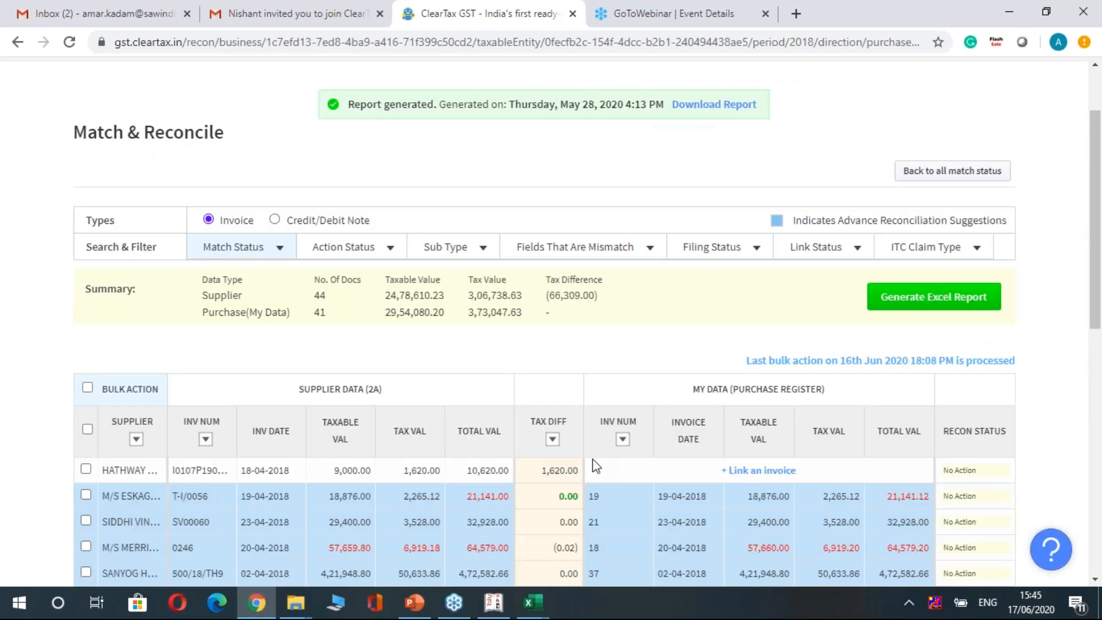
{"action": "scroll", "coordinate": [596, 466], "scroll_direction": "down", "scroll_amount": 1}
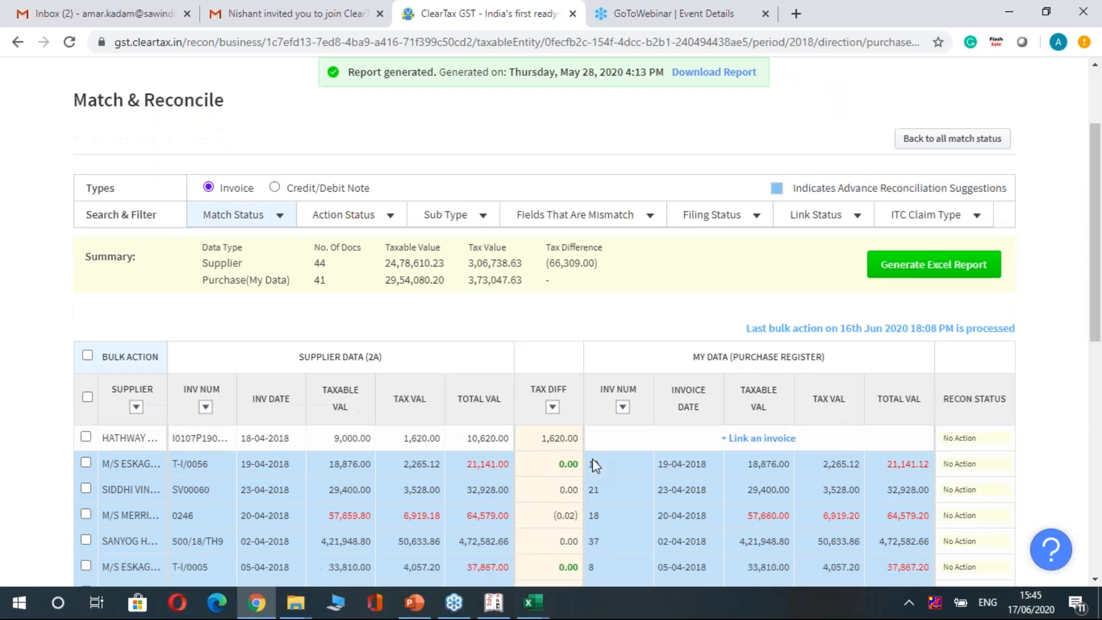
{"action": "scroll", "coordinate": [595, 464], "scroll_direction": "up", "scroll_amount": 1}
{"action": "scroll", "coordinate": [282, 351], "scroll_direction": "up", "scroll_amount": 3}
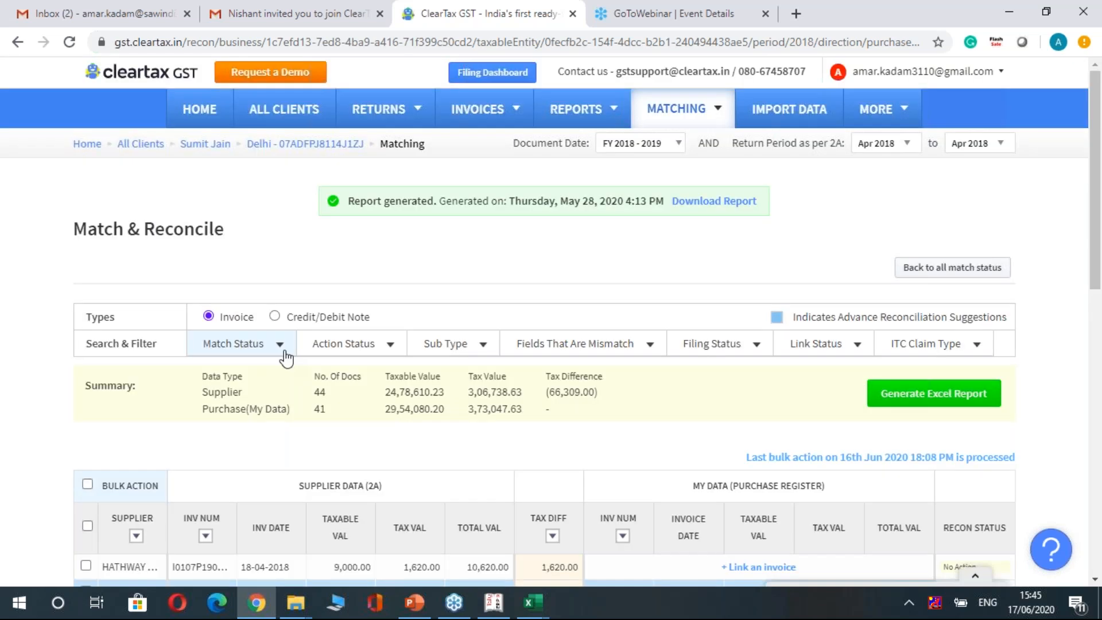
- Filter the invoices by match status Matched and review the supplier and purchase register values
{"action": "left_click", "coordinate": [281, 347]}
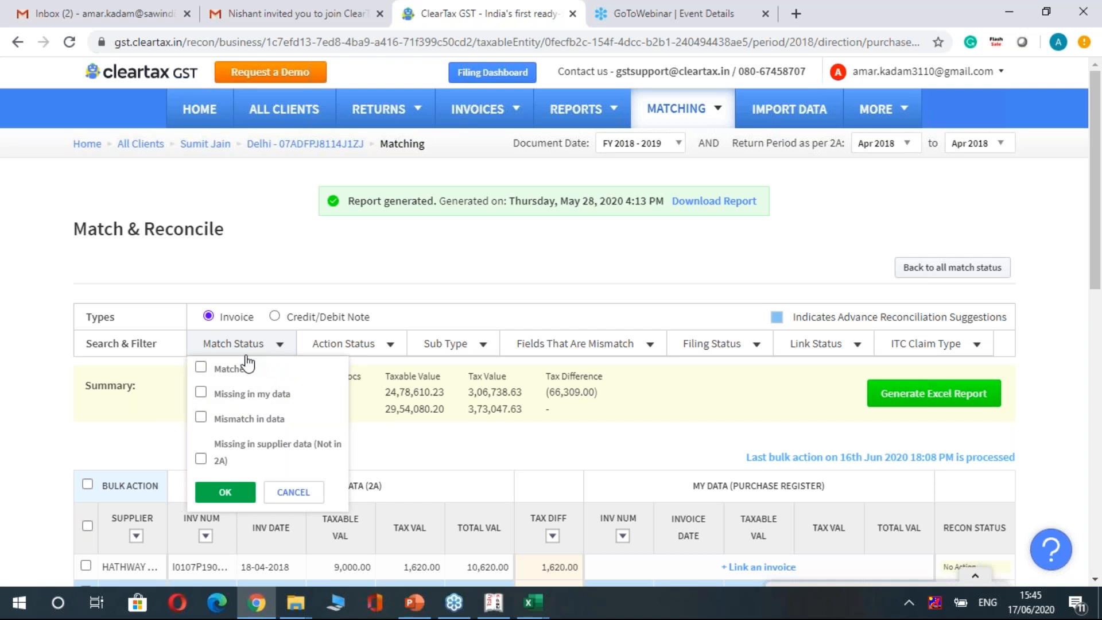
{"action": "left_click", "coordinate": [202, 368]}
{"action": "left_click", "coordinate": [227, 494]}
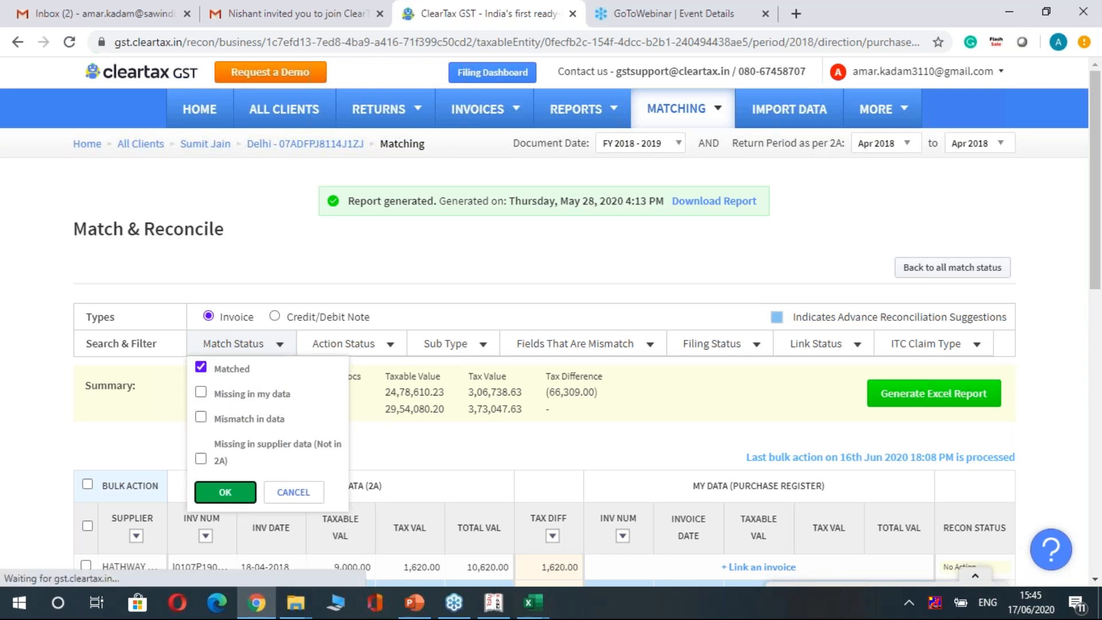
{"action": "left_click", "coordinate": [223, 495]}
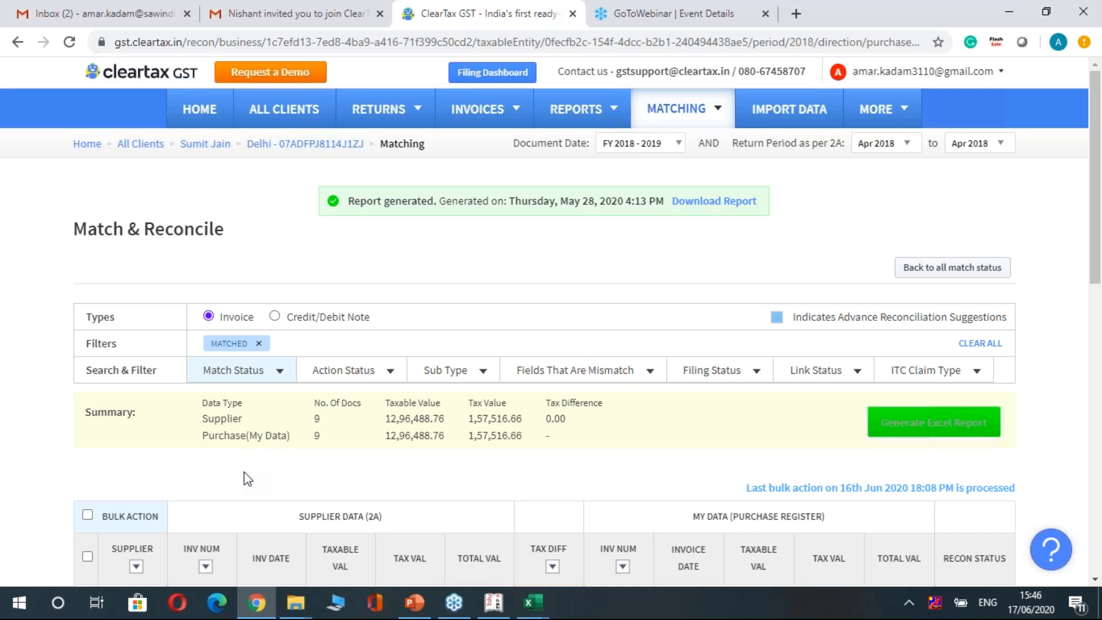
{"action": "scroll", "coordinate": [244, 472], "scroll_direction": "down", "scroll_amount": 2}
{"action": "scroll", "coordinate": [544, 344], "scroll_direction": "down", "scroll_amount": 2}
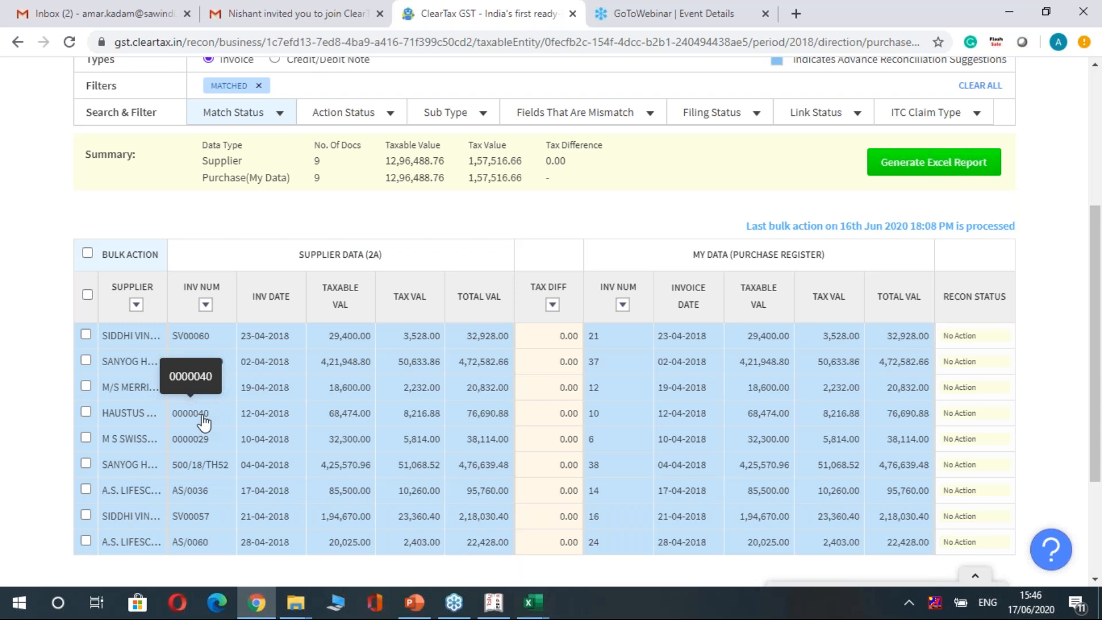
- Change the match status filter to Mismatch in data and review the differing invoice values
{"action": "left_click", "coordinate": [280, 115]}
{"action": "left_click", "coordinate": [235, 139]}
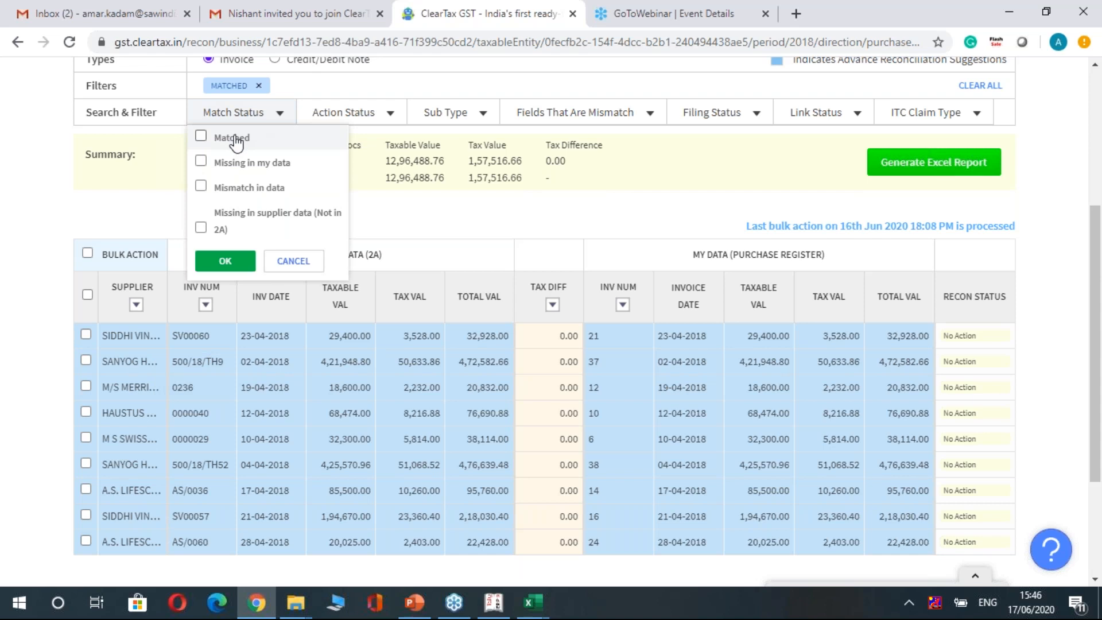
{"action": "left_click", "coordinate": [225, 190]}
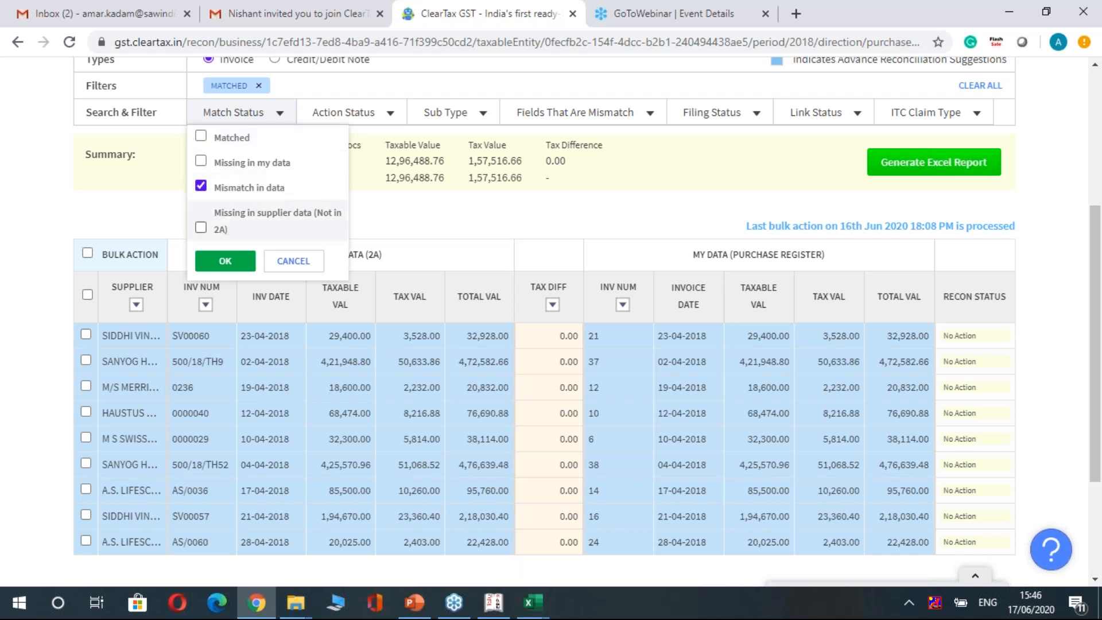
{"action": "left_click", "coordinate": [225, 260]}
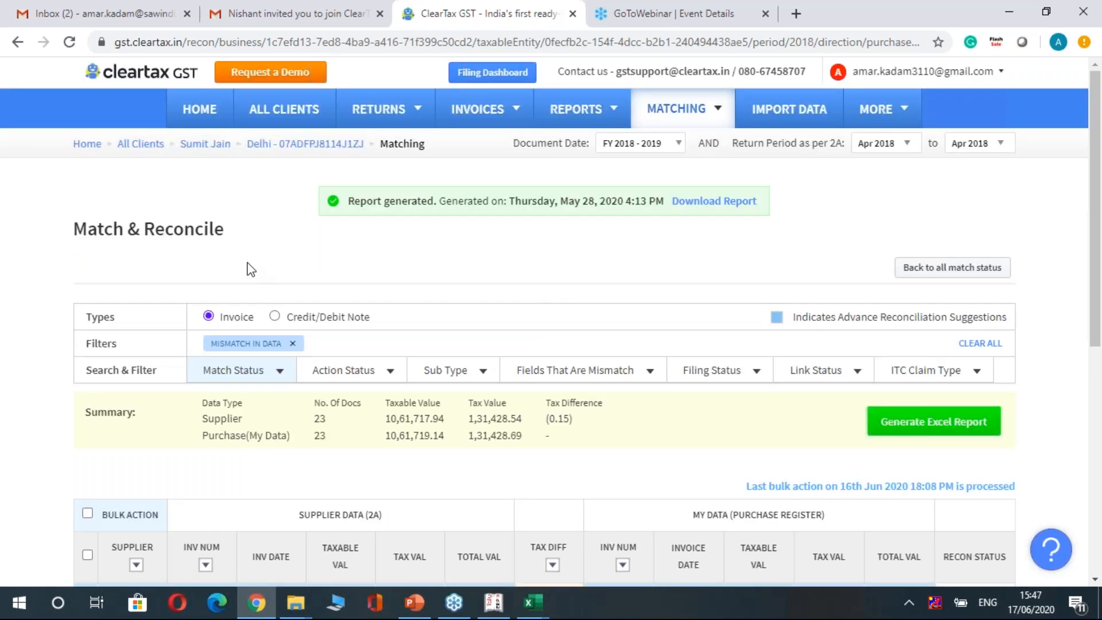
{"action": "scroll", "coordinate": [251, 270], "scroll_direction": "down", "scroll_amount": 1}
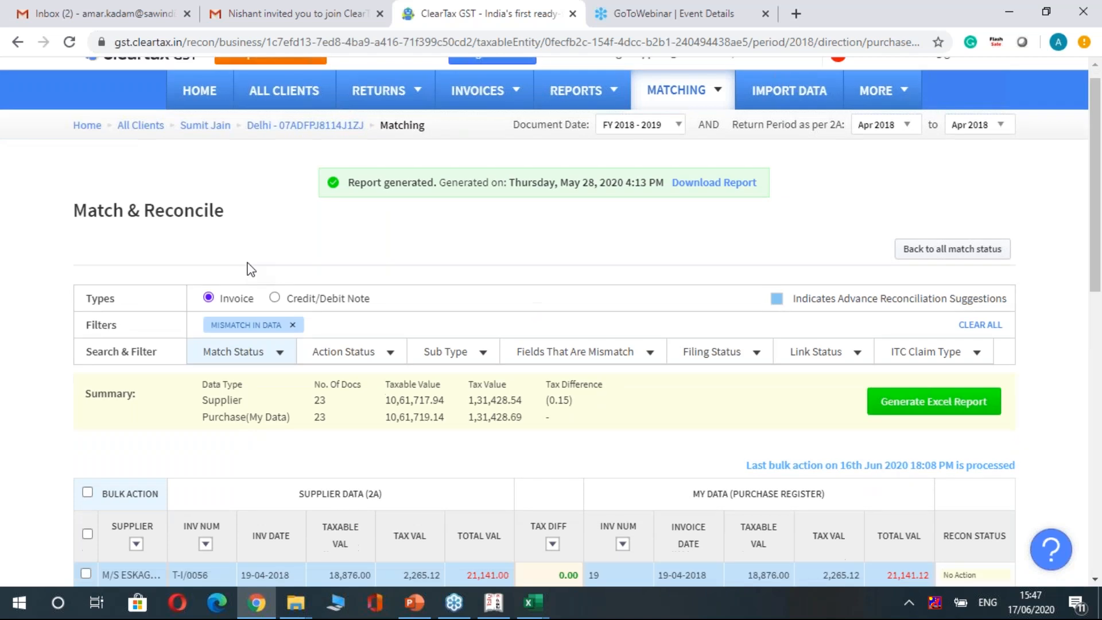
{"action": "scroll", "coordinate": [250, 270], "scroll_direction": "down", "scroll_amount": 2}
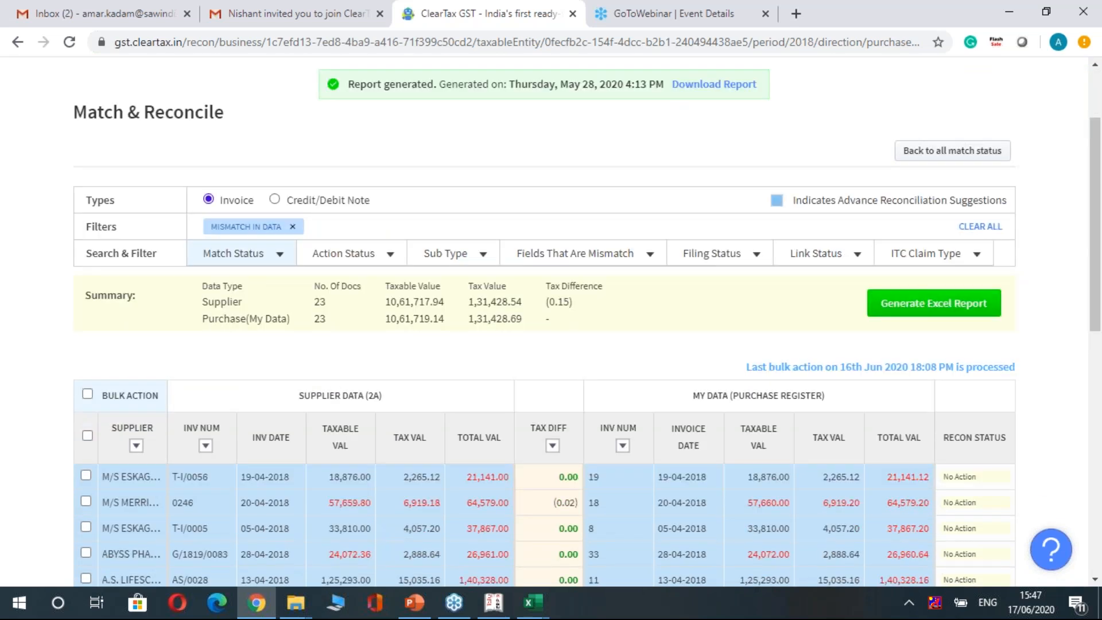
{"action": "scroll", "coordinate": [445, 274], "scroll_direction": "down", "scroll_amount": 4}
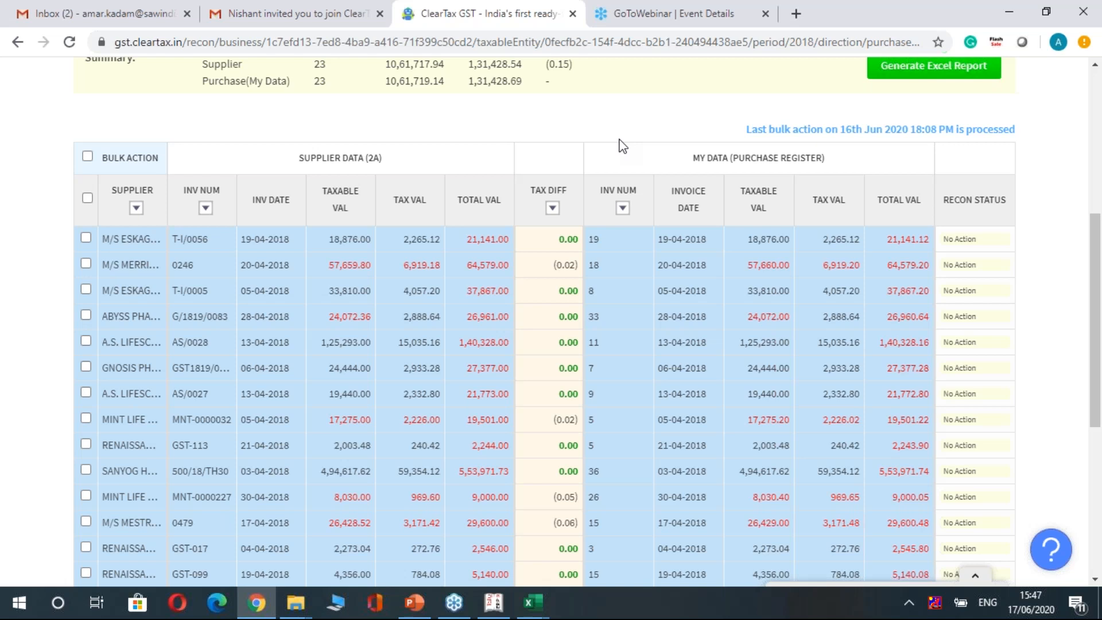
- Filter the mismatched invoices to a tax difference between -5 and 5
{"action": "left_click", "coordinate": [553, 208]}
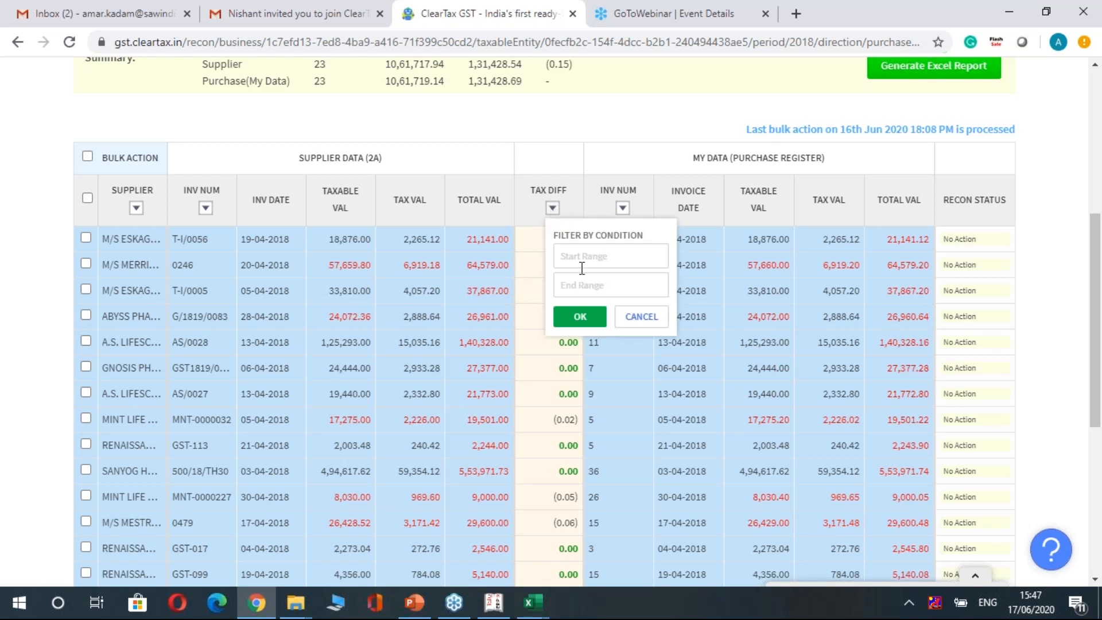
{"action": "left_click", "coordinate": [577, 256]}
{"action": "type", "text": "-5"}
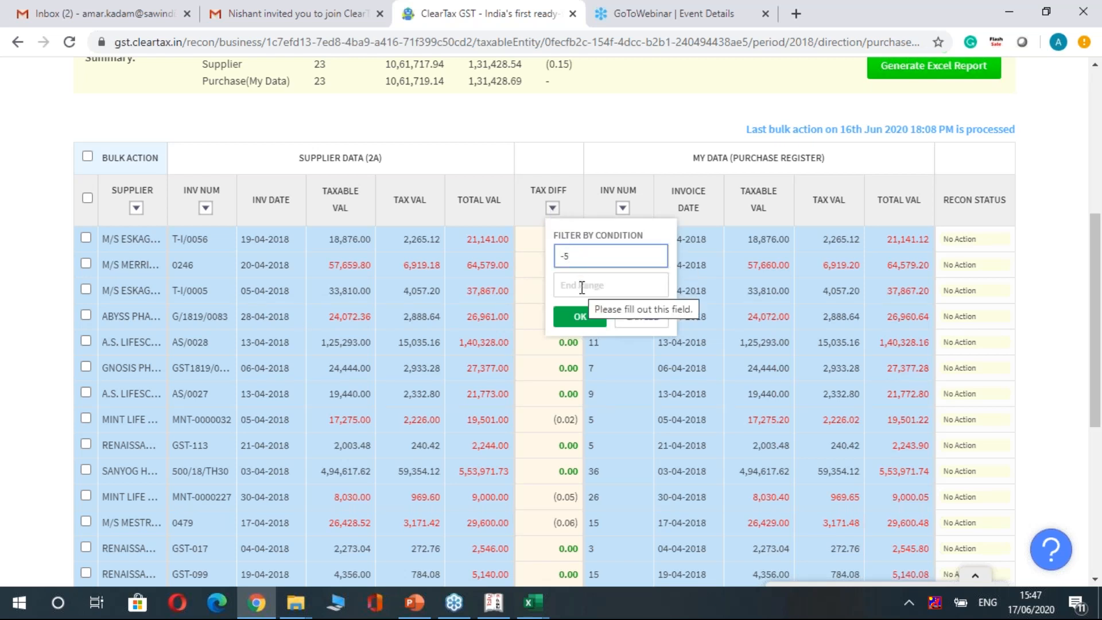
{"action": "left_click", "coordinate": [582, 287]}
{"action": "type", "text": "5"}
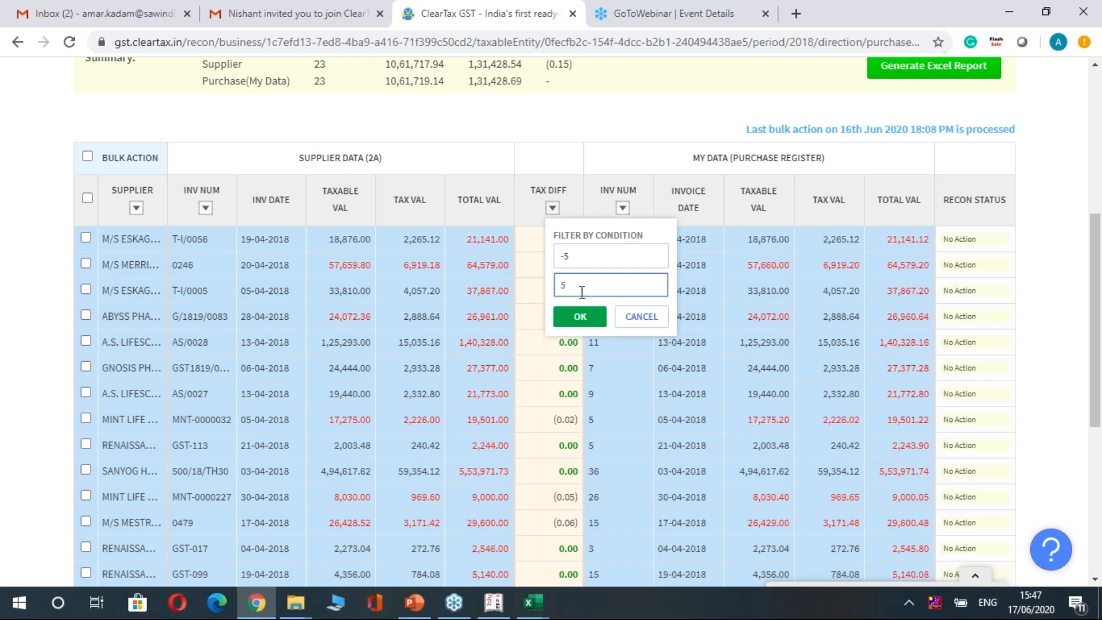
{"action": "left_click", "coordinate": [581, 318]}
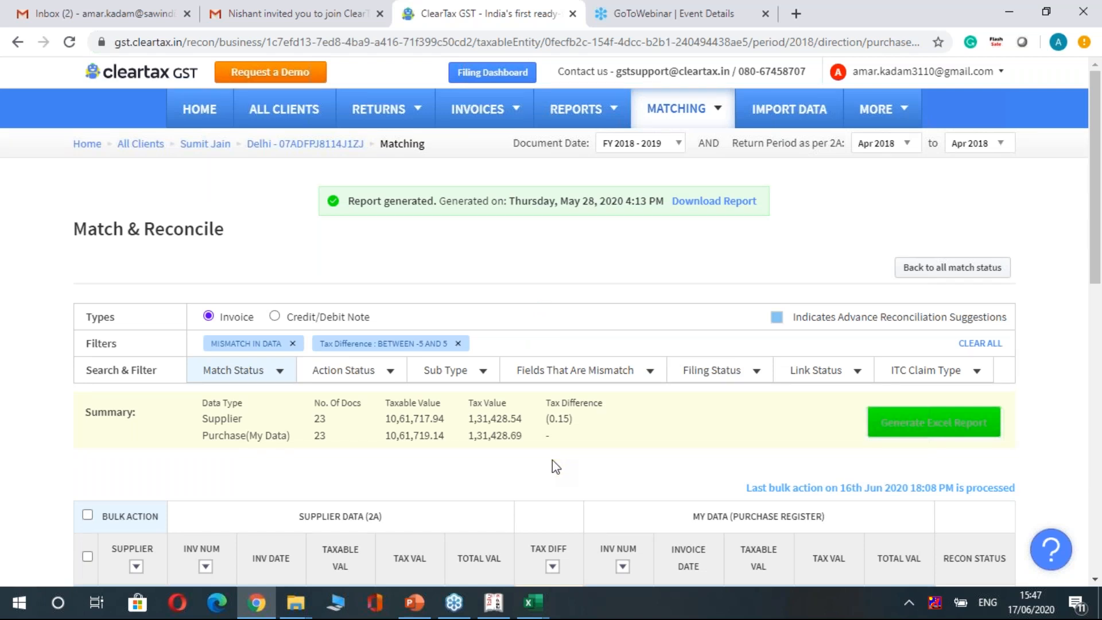
- Review the filtered mismatches, select all listed invoices and accept the supplier values for them
{"action": "scroll", "coordinate": [552, 459], "scroll_direction": "down", "scroll_amount": 2}
{"action": "scroll", "coordinate": [551, 321], "scroll_direction": "down", "scroll_amount": 5}
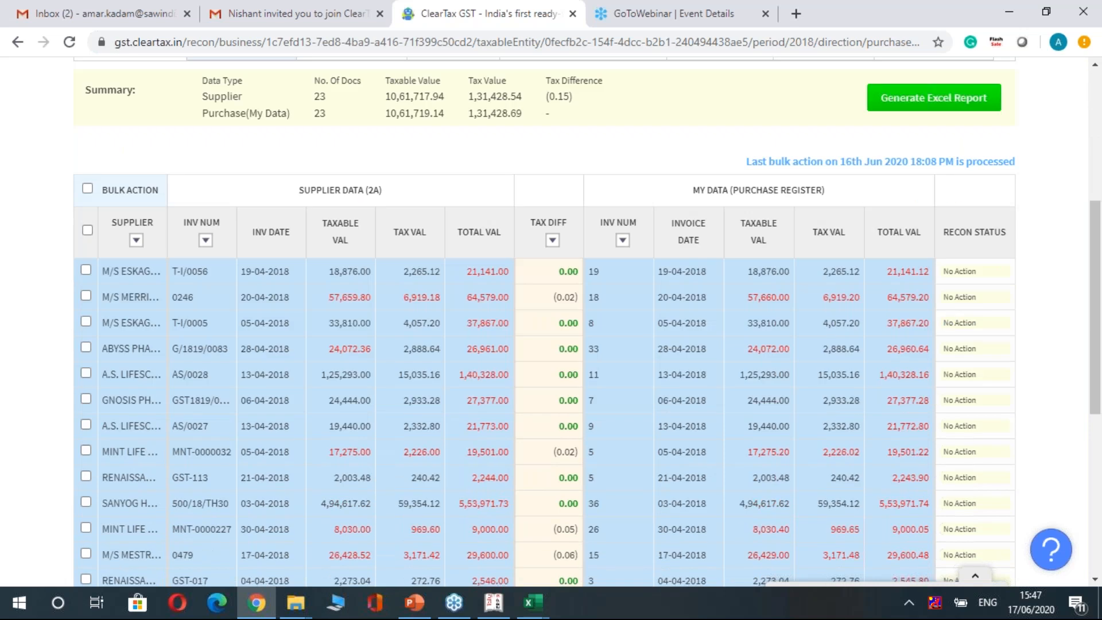
{"action": "scroll", "coordinate": [586, 321], "scroll_direction": "down", "scroll_amount": 1}
{"action": "scroll", "coordinate": [551, 322], "scroll_direction": "down", "scroll_amount": 3}
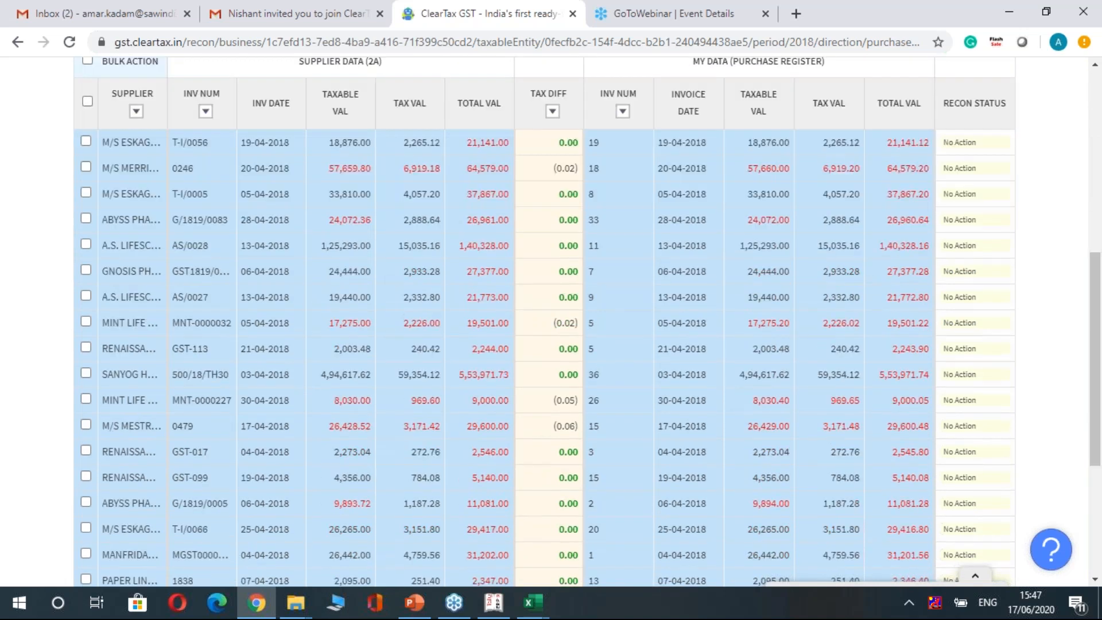
{"action": "scroll", "coordinate": [550, 322], "scroll_direction": "up", "scroll_amount": 5}
{"action": "scroll", "coordinate": [551, 321], "scroll_direction": "up", "scroll_amount": 2}
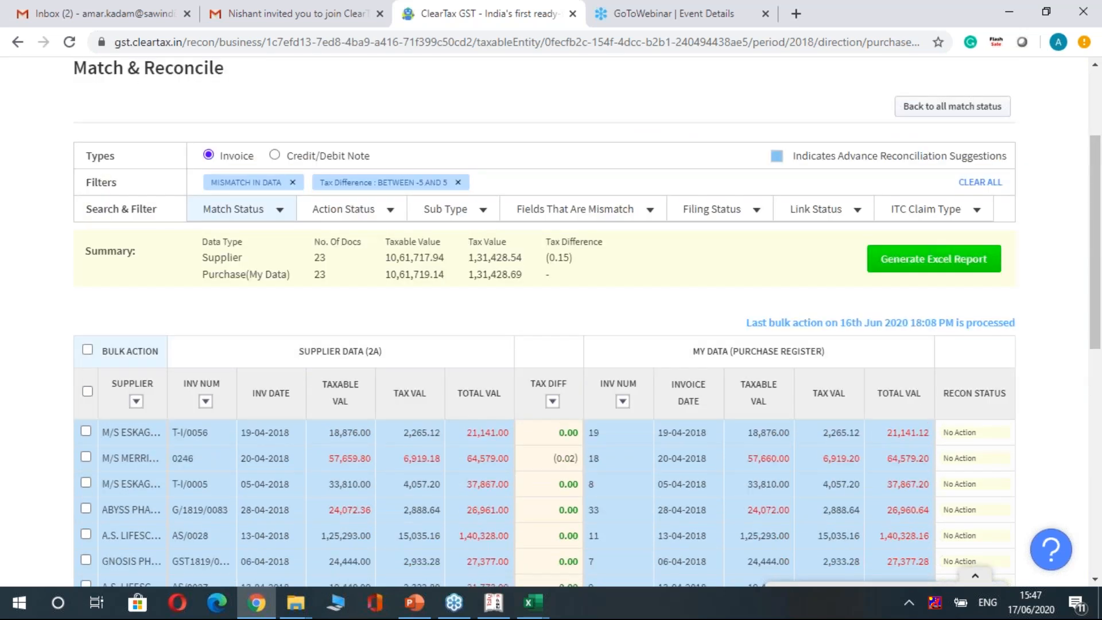
{"action": "scroll", "coordinate": [545, 121], "scroll_direction": "down", "scroll_amount": 2}
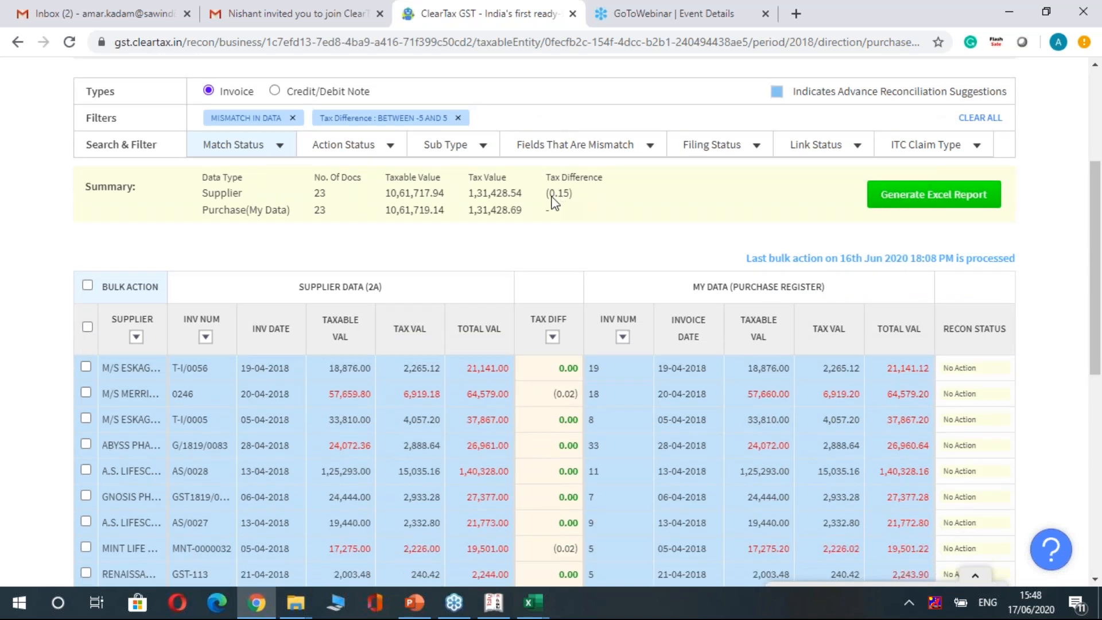
{"action": "left_click", "coordinate": [87, 327]}
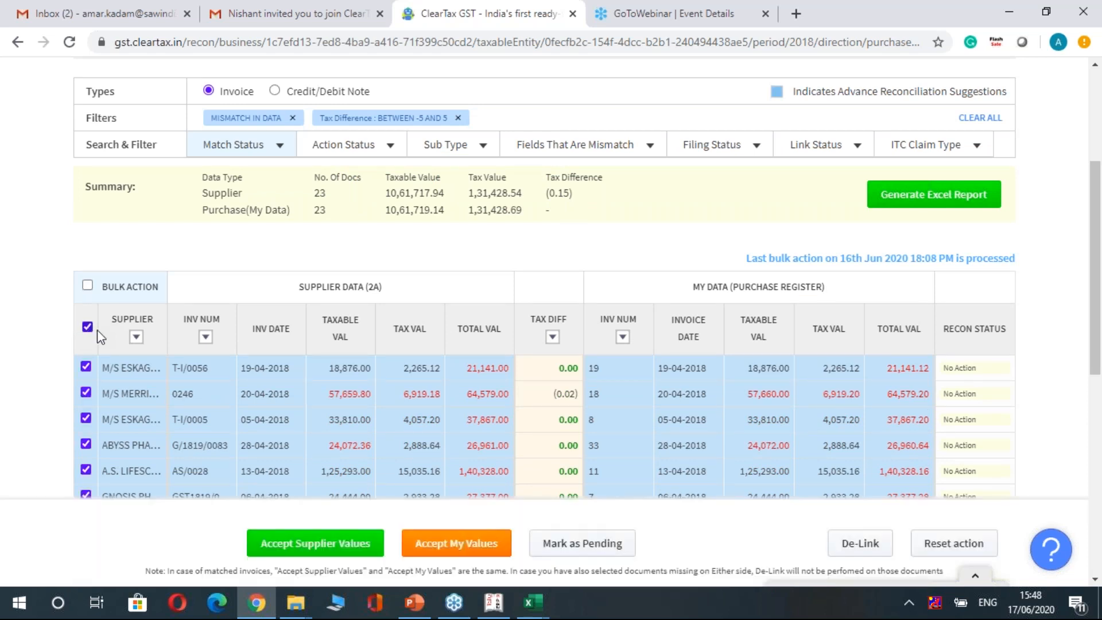
{"action": "left_click", "coordinate": [343, 546]}
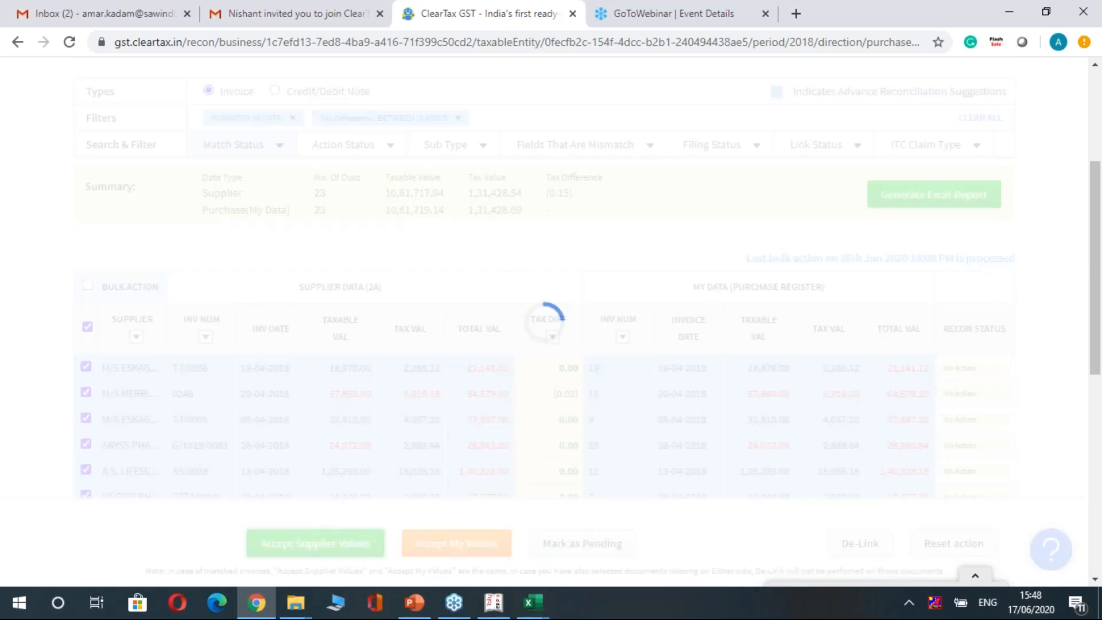
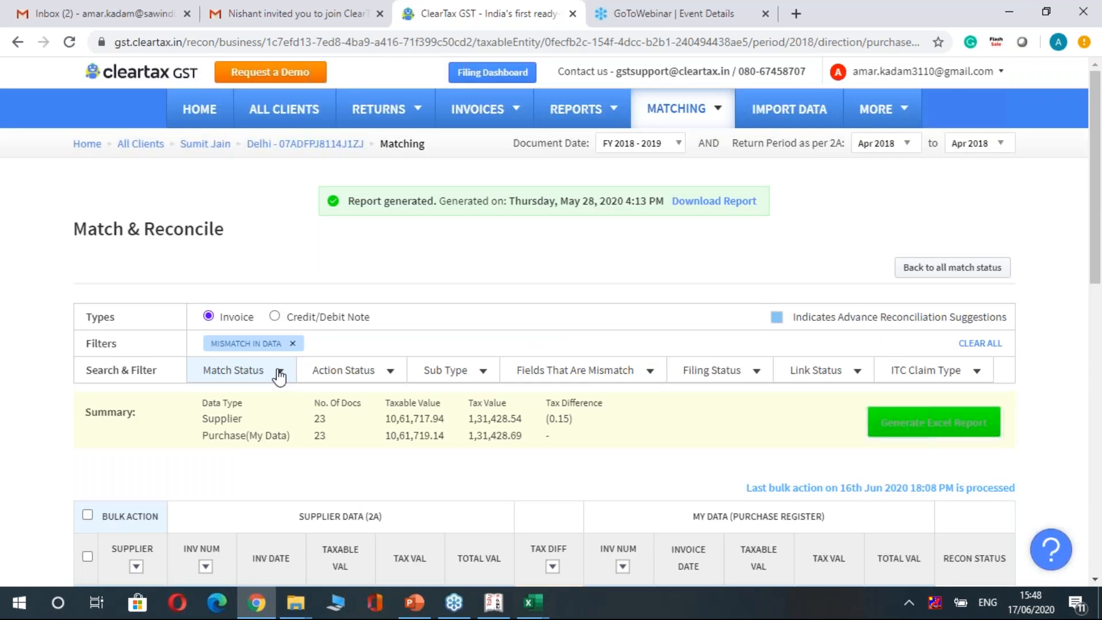
- Change the match status filter from Mismatch in data to Missing in my data
{"action": "left_click", "coordinate": [279, 373]}
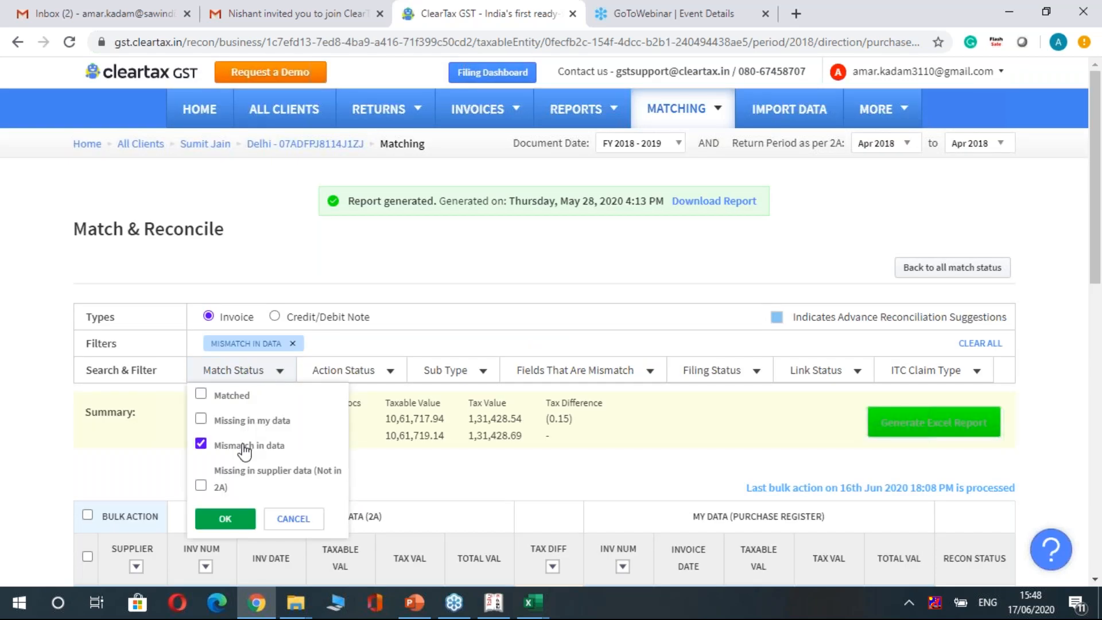
{"action": "left_click", "coordinate": [281, 372]}
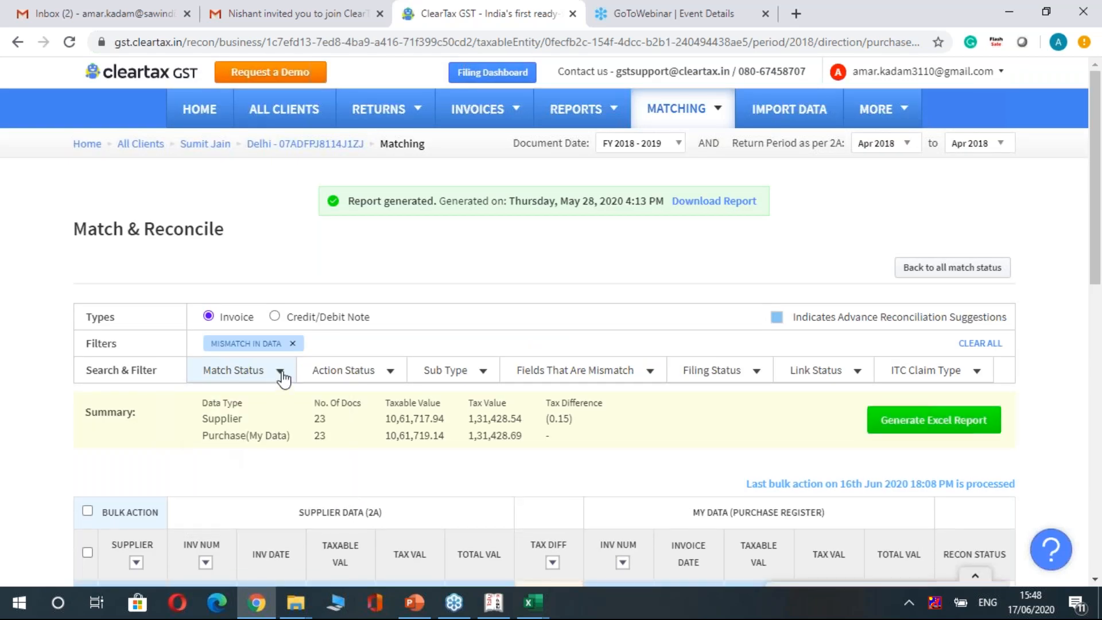
{"action": "left_click", "coordinate": [280, 373]}
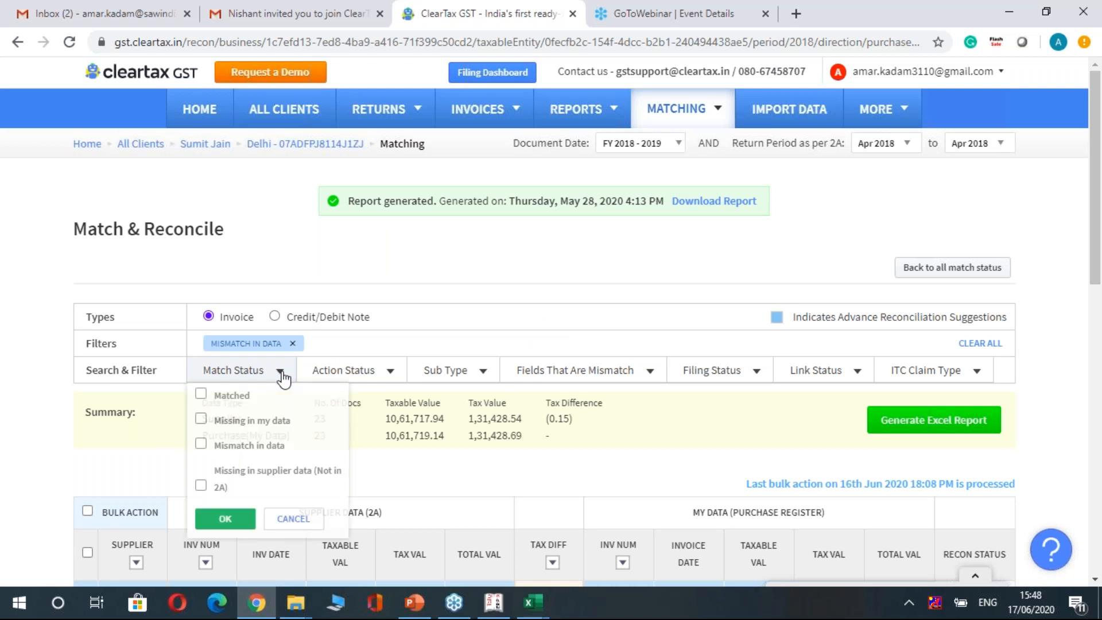
{"action": "left_click", "coordinate": [225, 428]}
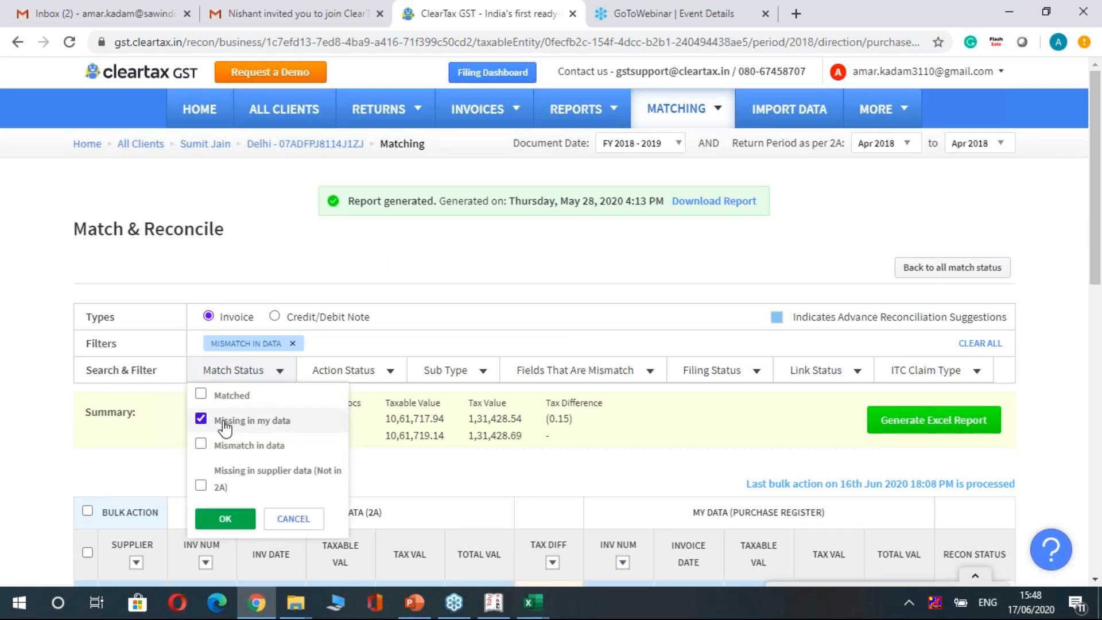
{"action": "left_click", "coordinate": [229, 519]}
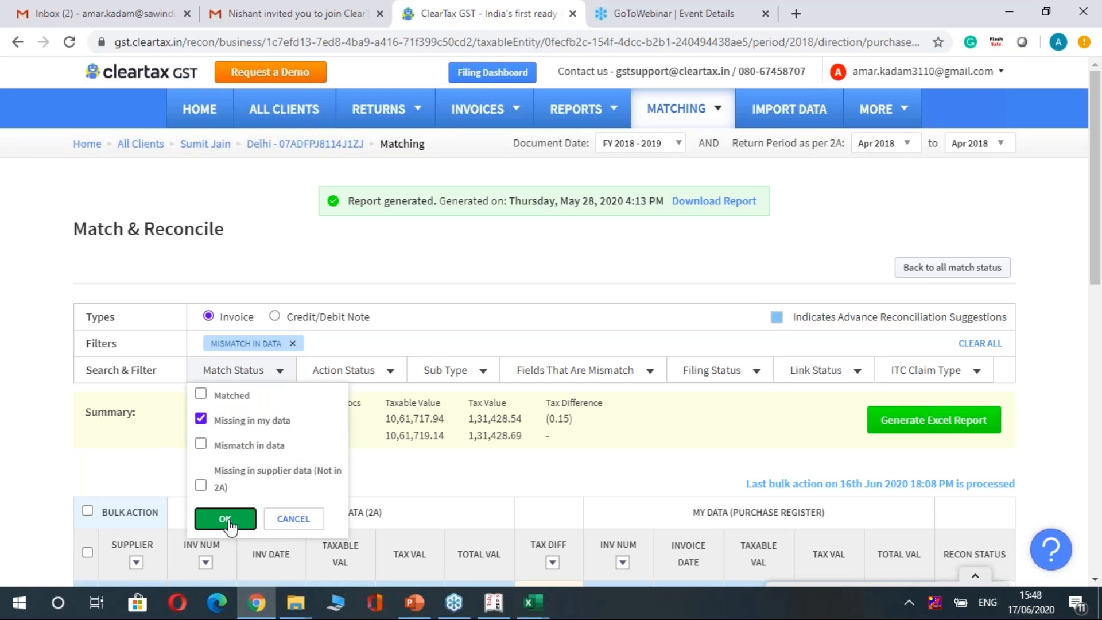
- Apply the Missing in my data filter and review the supplier invoices absent from the purchase register
{"action": "left_click", "coordinate": [228, 518]}
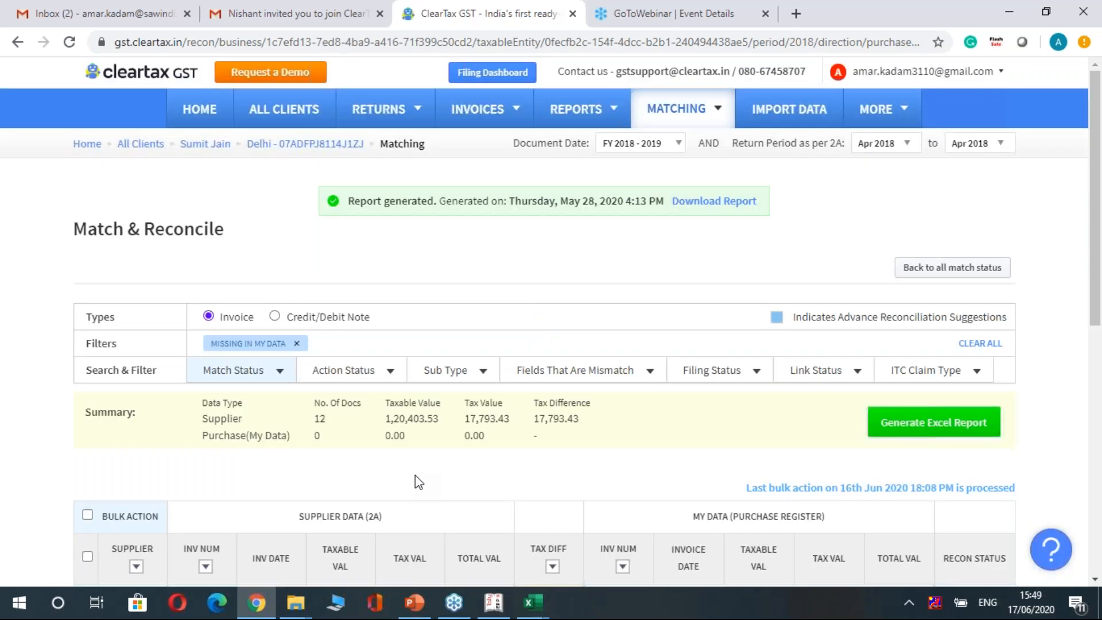
{"action": "scroll", "coordinate": [418, 482], "scroll_direction": "down", "scroll_amount": 1}
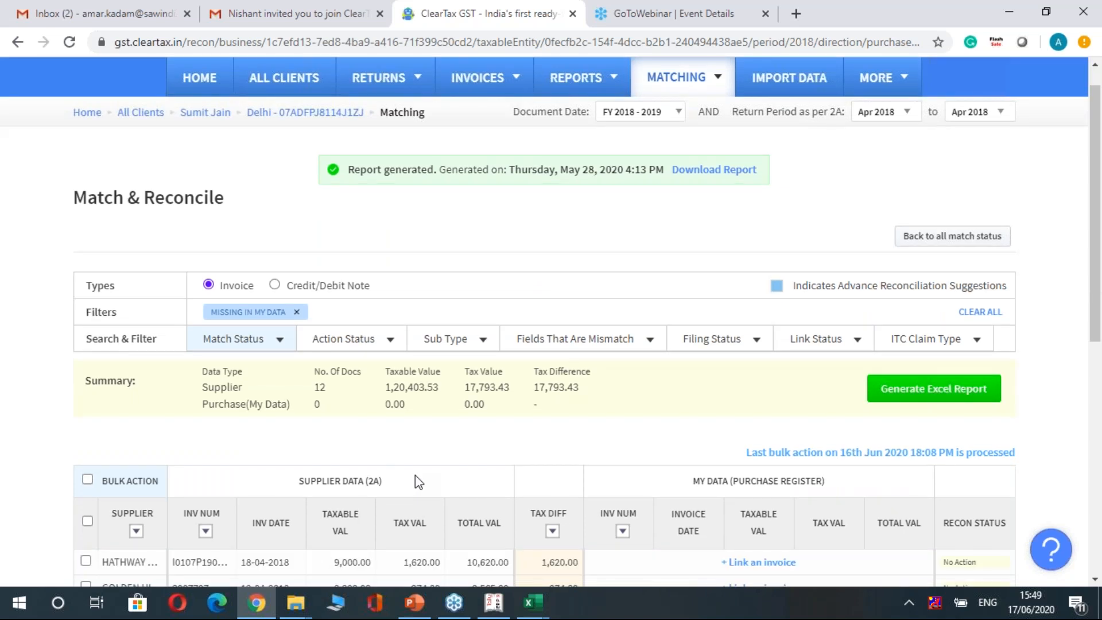
{"action": "scroll", "coordinate": [418, 482], "scroll_direction": "down", "scroll_amount": 2}
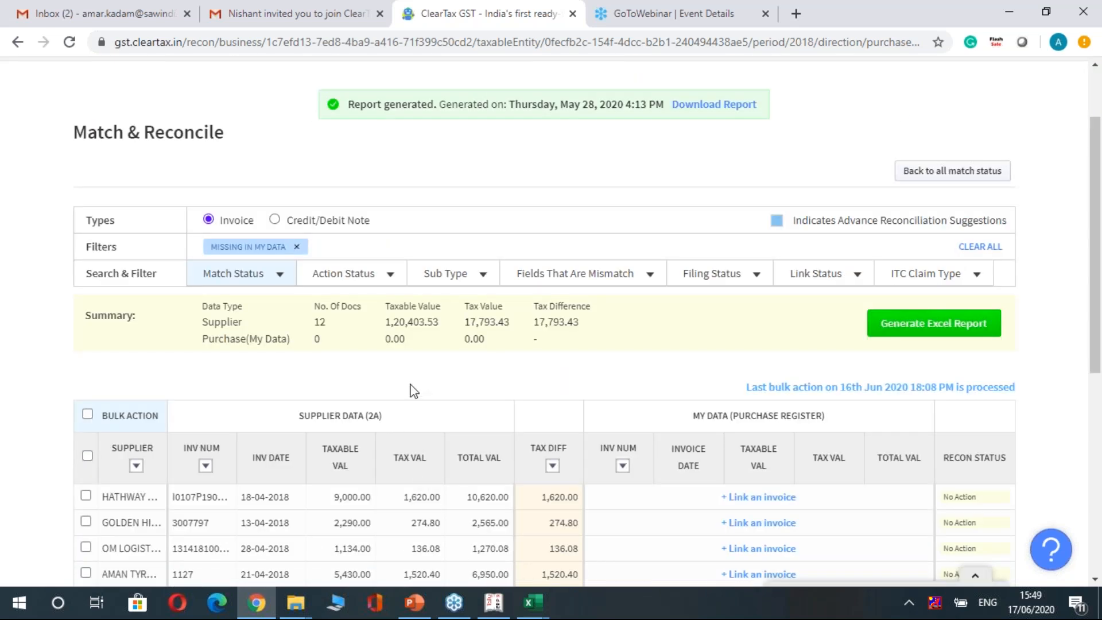
{"action": "scroll", "coordinate": [411, 391], "scroll_direction": "down", "scroll_amount": 3}
{"action": "scroll", "coordinate": [413, 264], "scroll_direction": "down", "scroll_amount": 1}
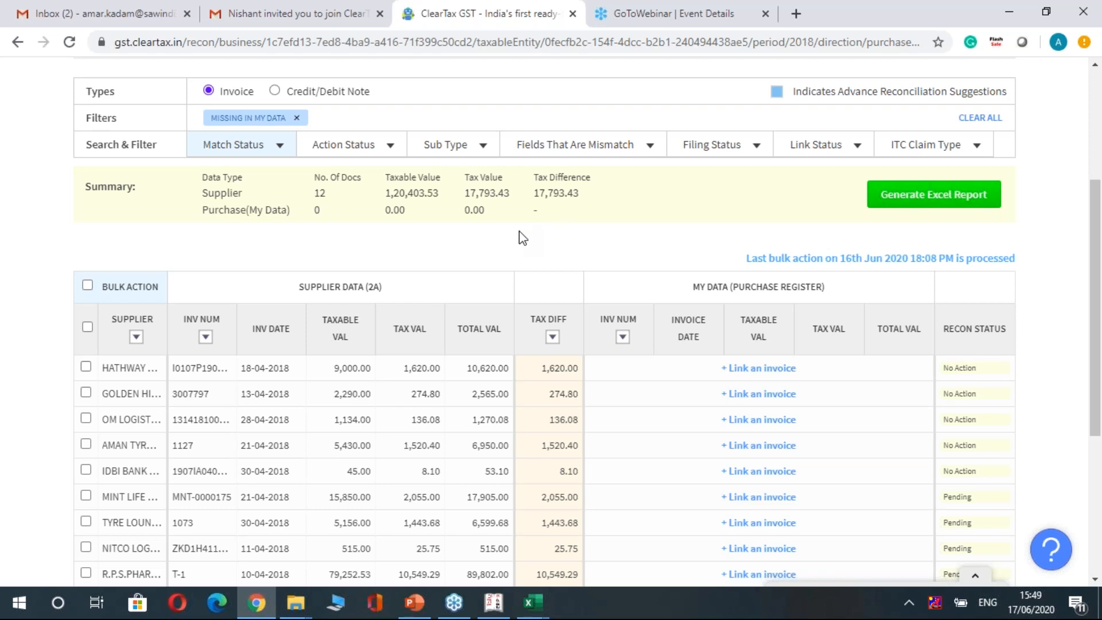
- Change the match status filter to Missing in supplier data (Not in 2A) and review the listed purchase invoices
{"action": "left_click", "coordinate": [279, 148]}
{"action": "left_click", "coordinate": [242, 201]}
{"action": "left_click", "coordinate": [202, 262]}
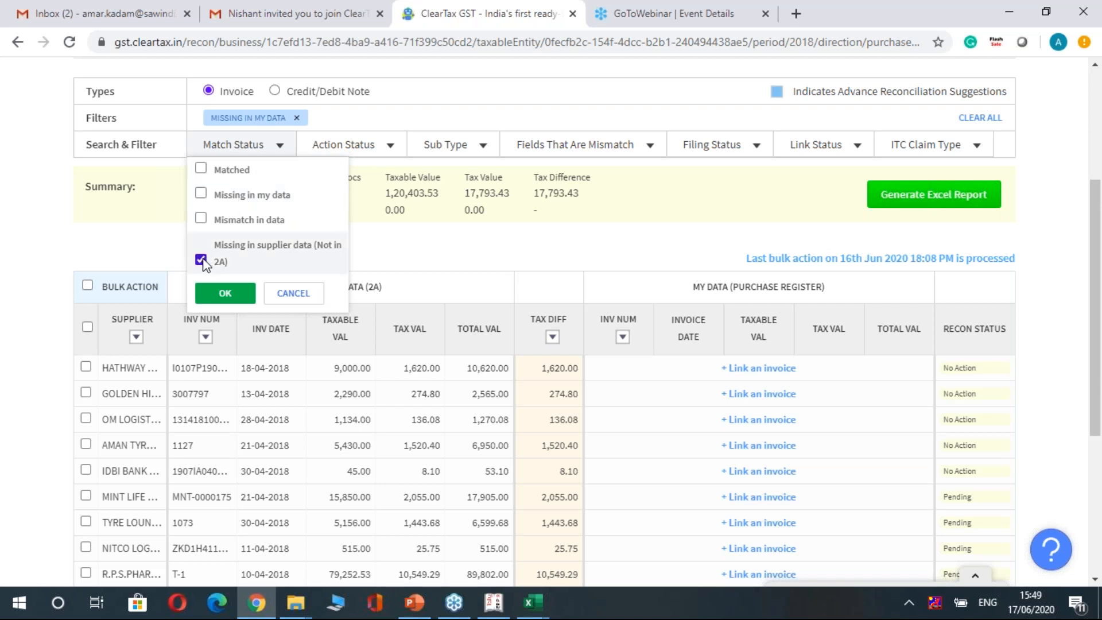
{"action": "left_click", "coordinate": [225, 294]}
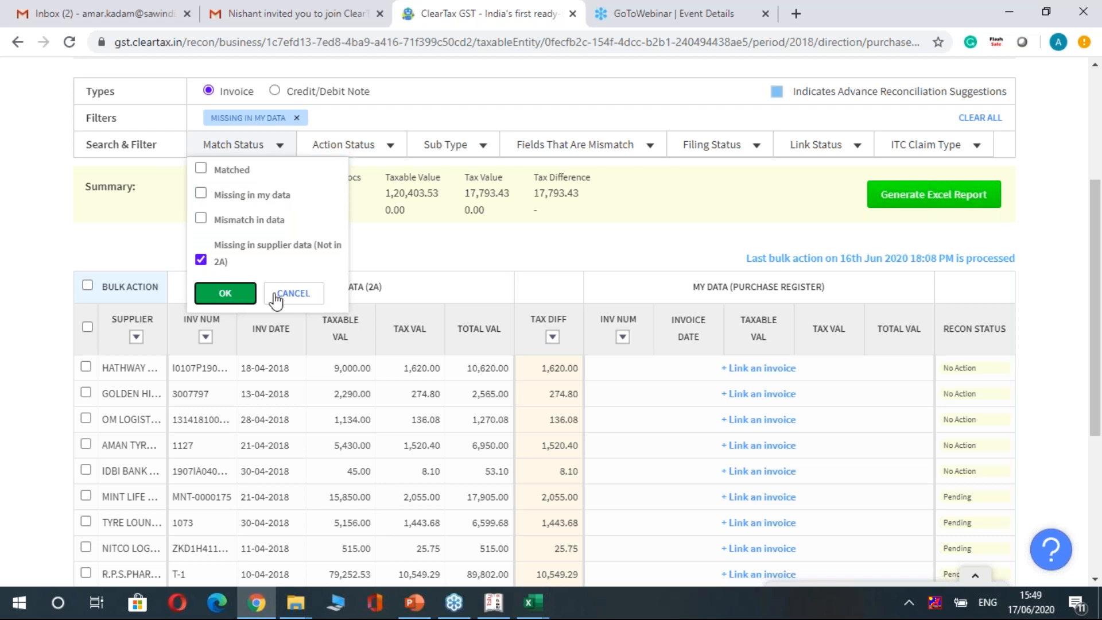
{"action": "left_click", "coordinate": [236, 295]}
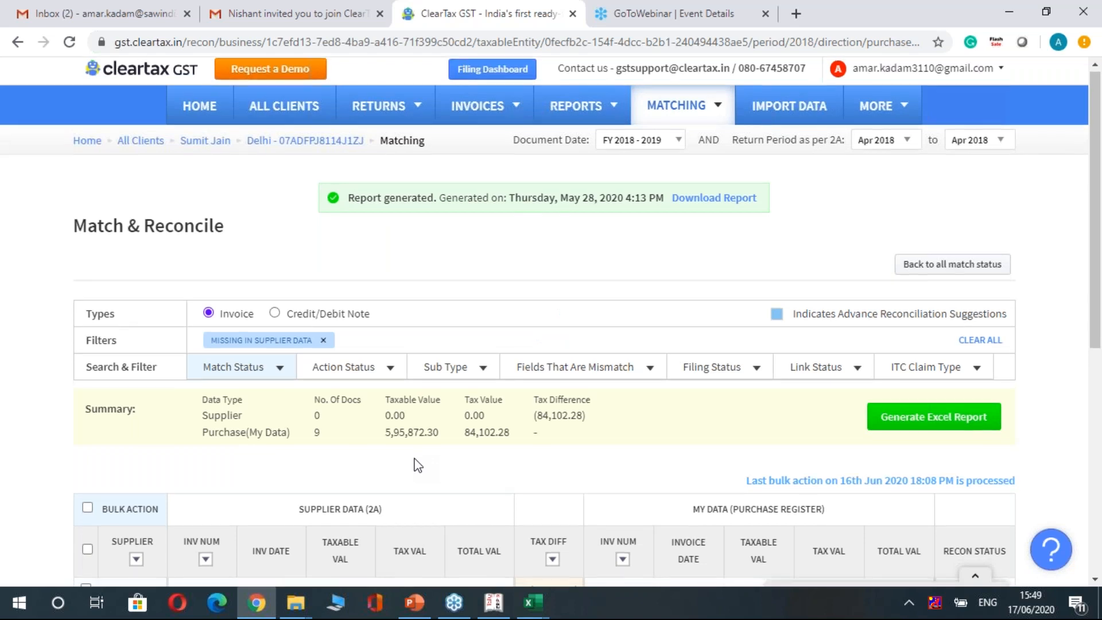
{"action": "scroll", "coordinate": [417, 465], "scroll_direction": "down", "scroll_amount": 1}
{"action": "scroll", "coordinate": [408, 463], "scroll_direction": "down", "scroll_amount": 3}
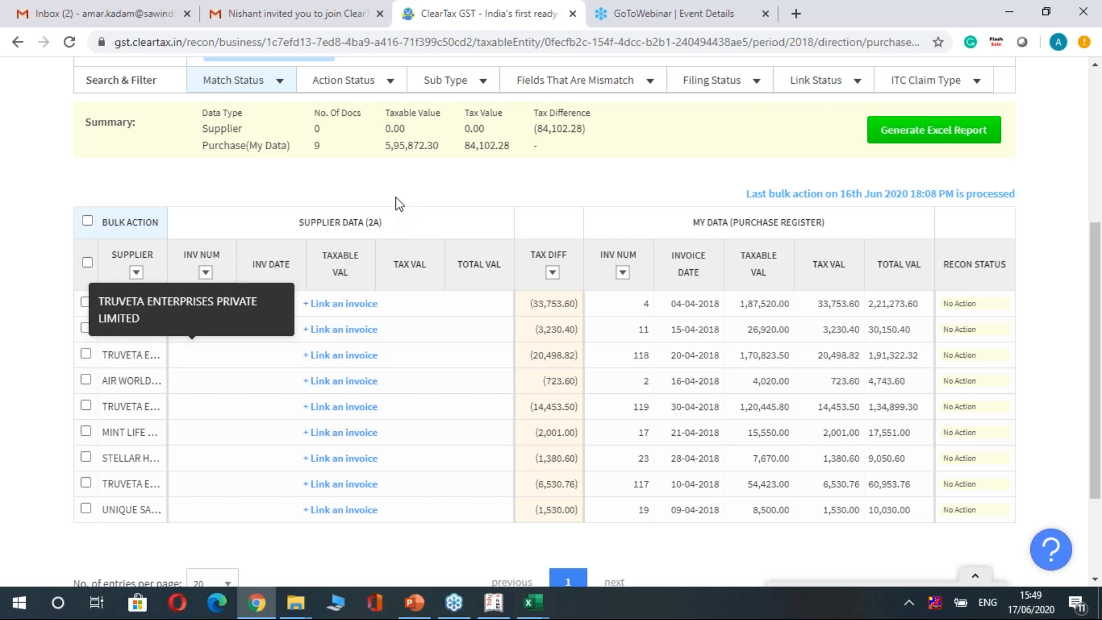
{"action": "scroll", "coordinate": [399, 203], "scroll_direction": "up", "scroll_amount": 1}
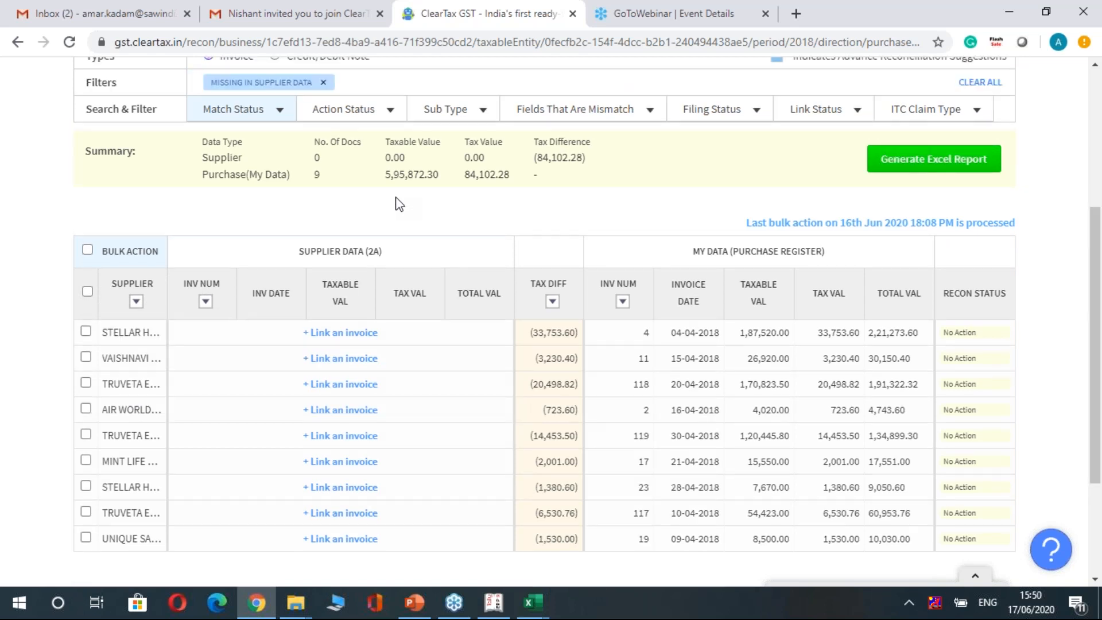
{"action": "scroll", "coordinate": [399, 203], "scroll_direction": "up", "scroll_amount": 5}
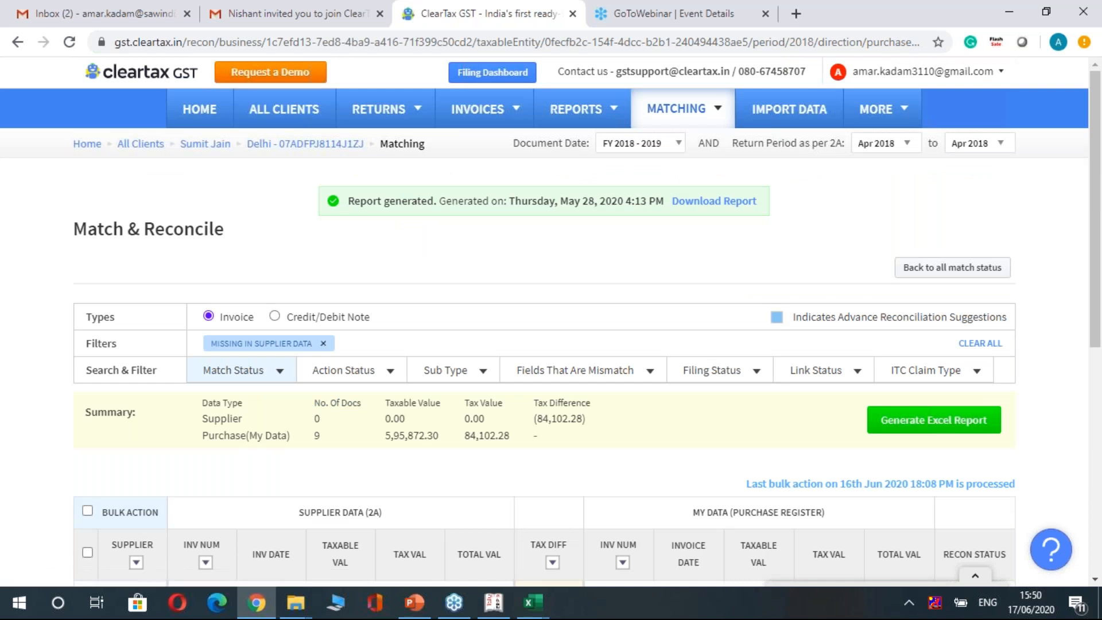
- Remove the Missing in supplier data filter, and download the generated reconciliation report to open it in Excel
{"action": "left_click", "coordinate": [323, 343]}
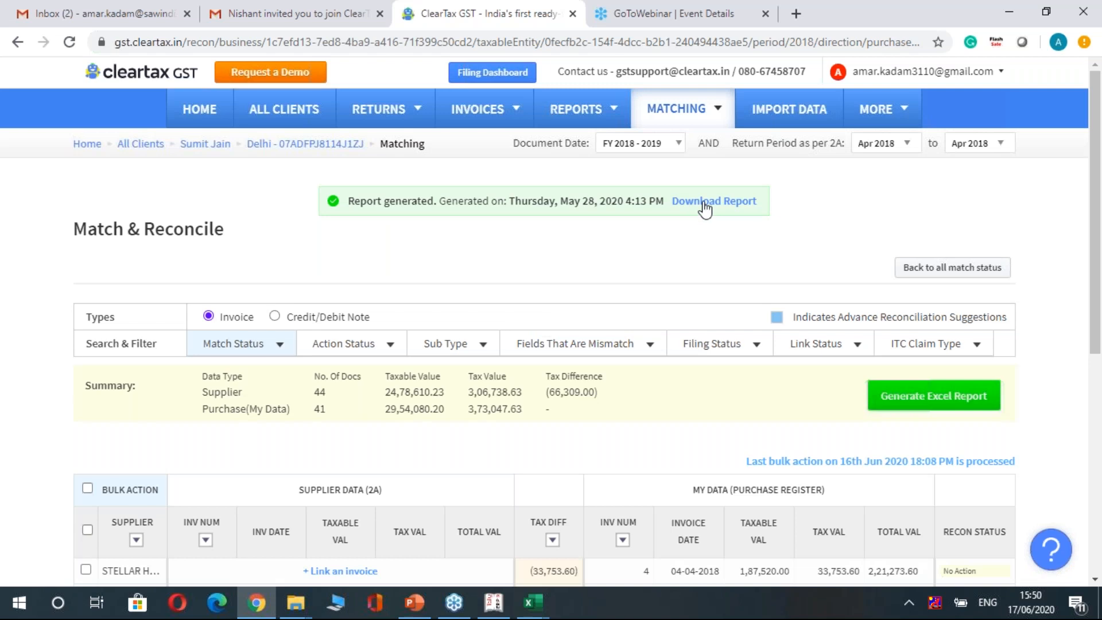
{"action": "left_click", "coordinate": [704, 202]}
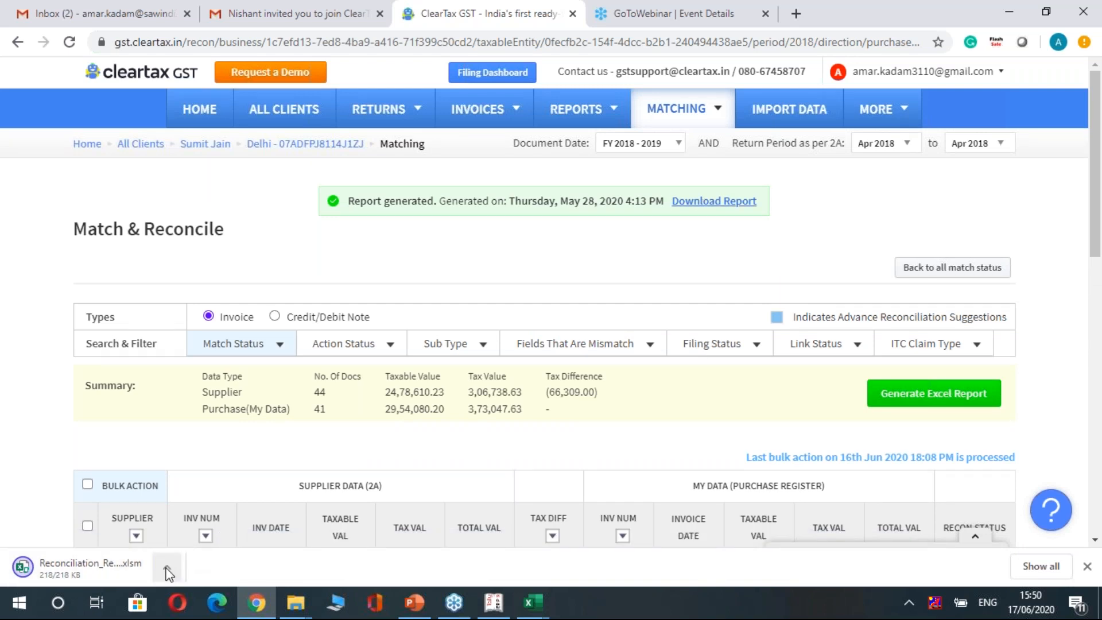
{"action": "left_click", "coordinate": [167, 568]}
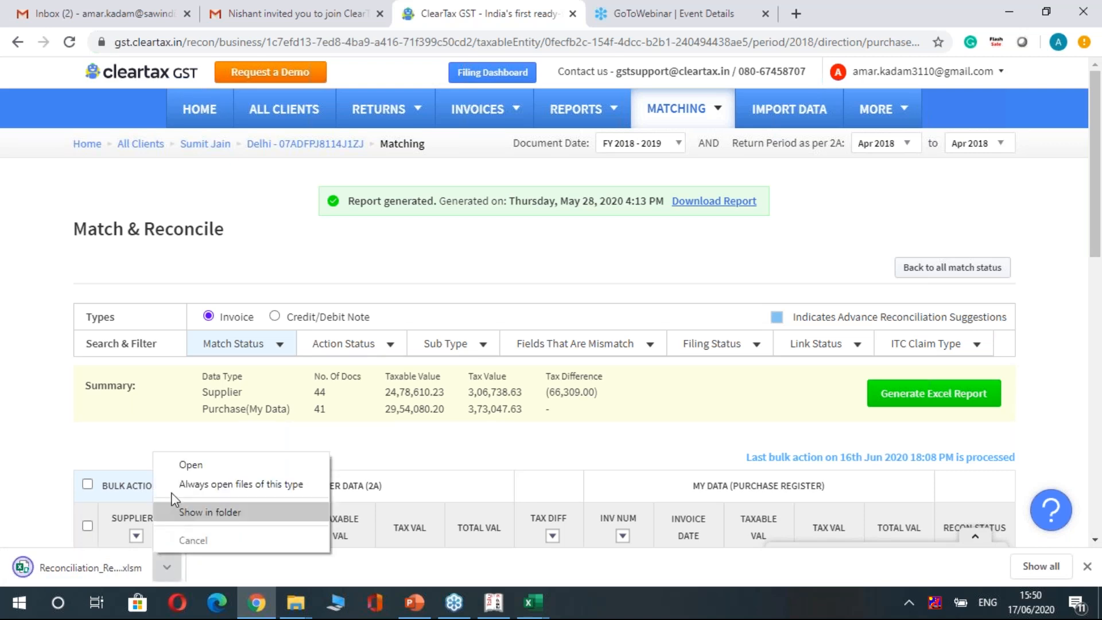
{"action": "left_click", "coordinate": [184, 471]}
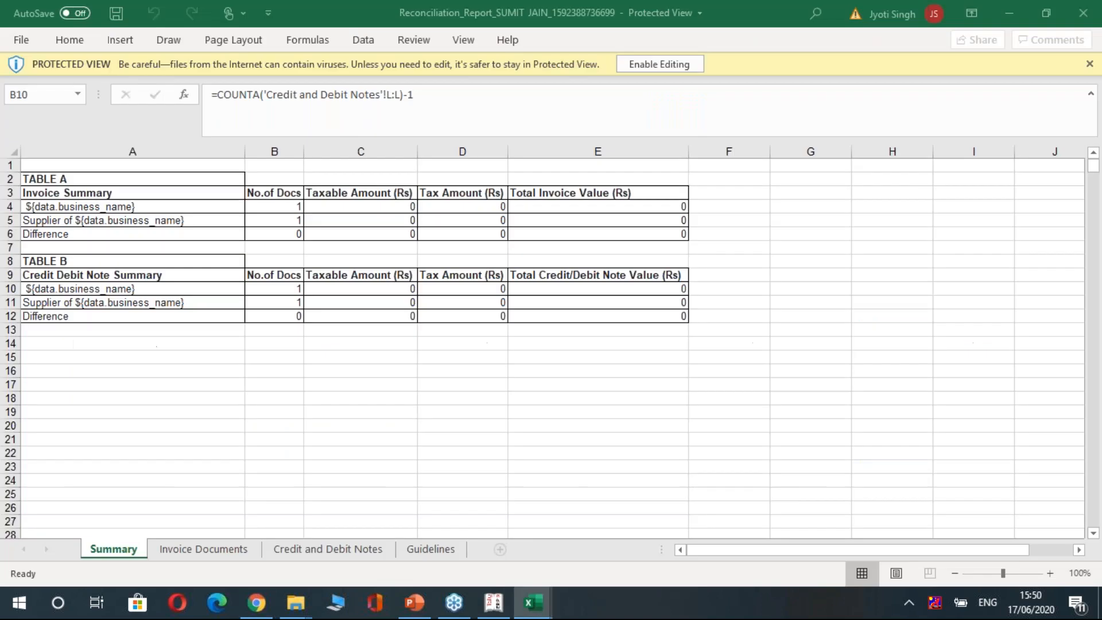
{"action": "left_click", "coordinate": [199, 453]}
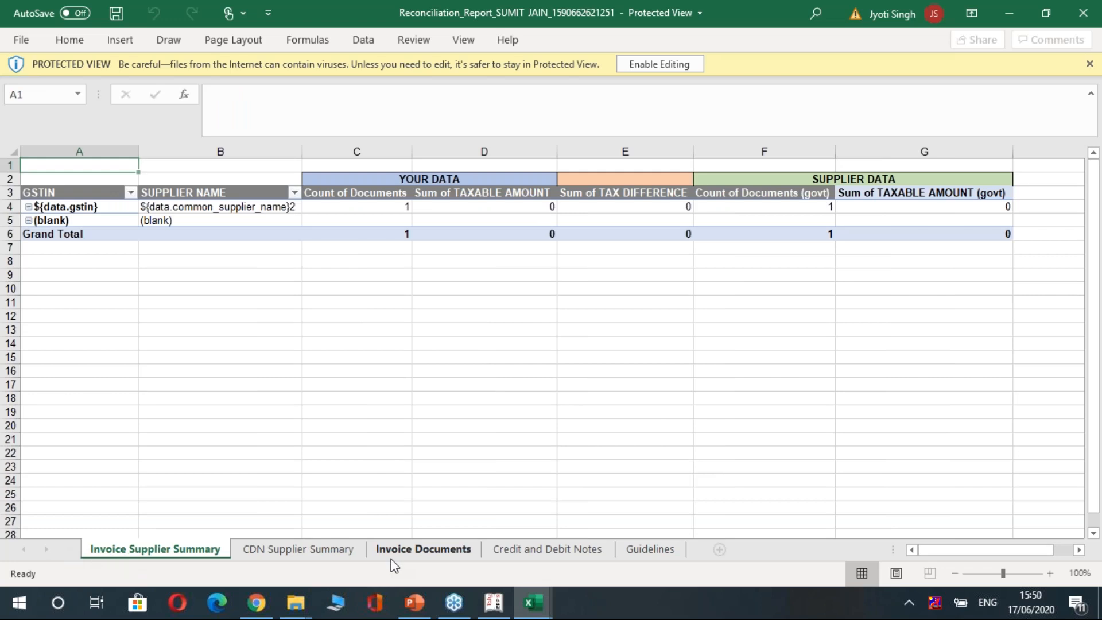
- Examine the match status, mismatch fields, tax difference and supplier columns on the Invoice Documents sheet
{"action": "left_click", "coordinate": [415, 549]}
{"action": "left_click", "coordinate": [139, 209]}
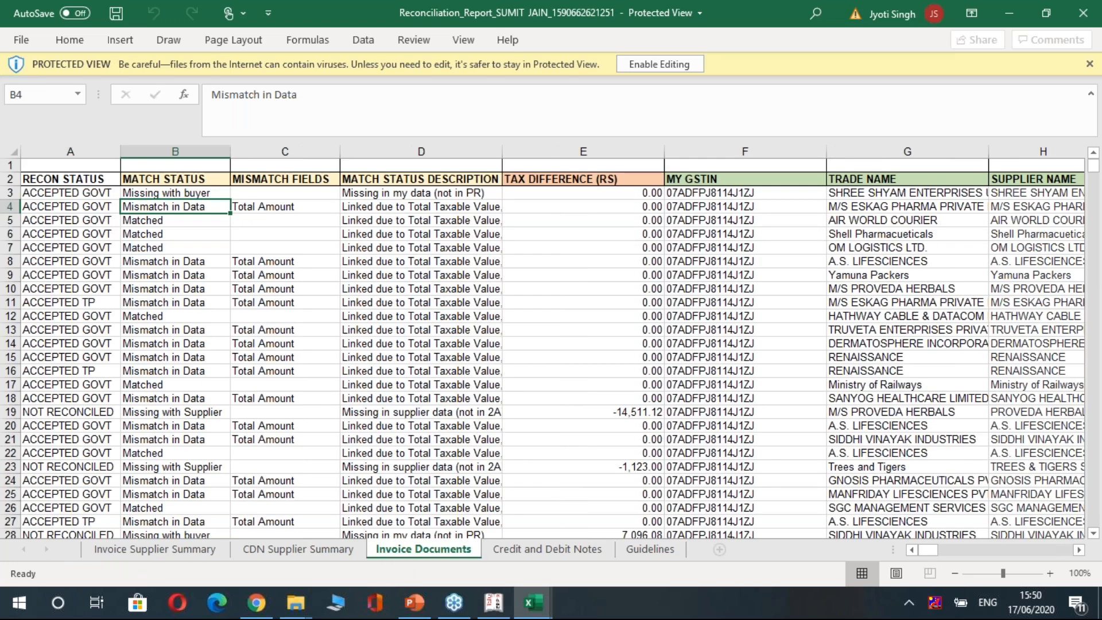
{"action": "key", "text": "Up"}
{"action": "key", "text": "Up"}
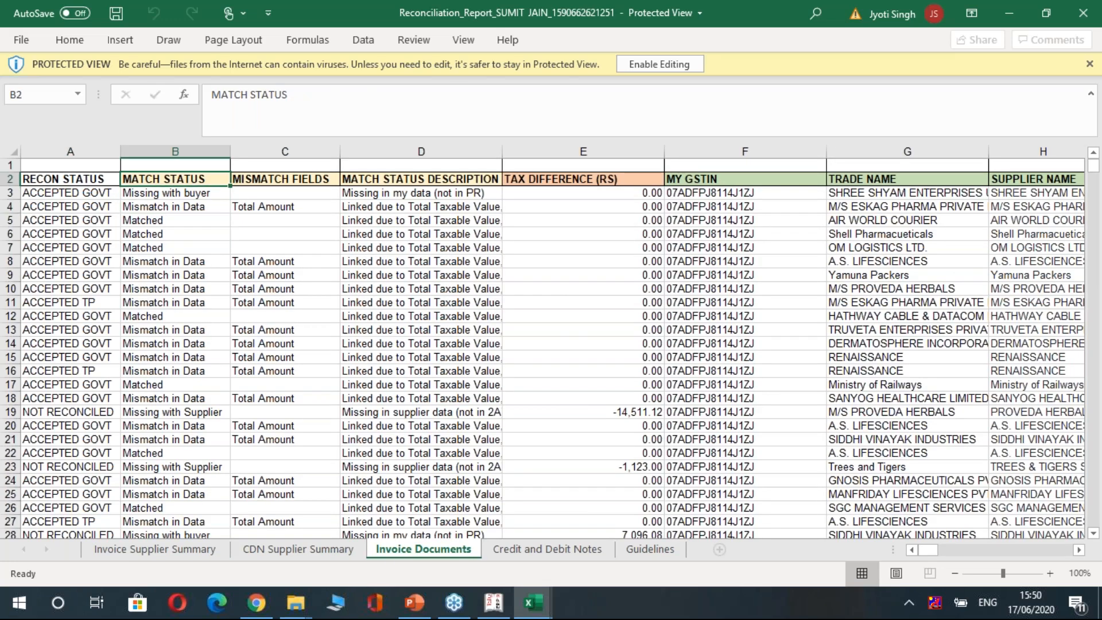
{"action": "key", "text": "Right"}
{"action": "key", "text": "Right"}
{"action": "key", "text": "Right"}
{"action": "key", "text": "Right"}
{"action": "key", "text": "Right"}
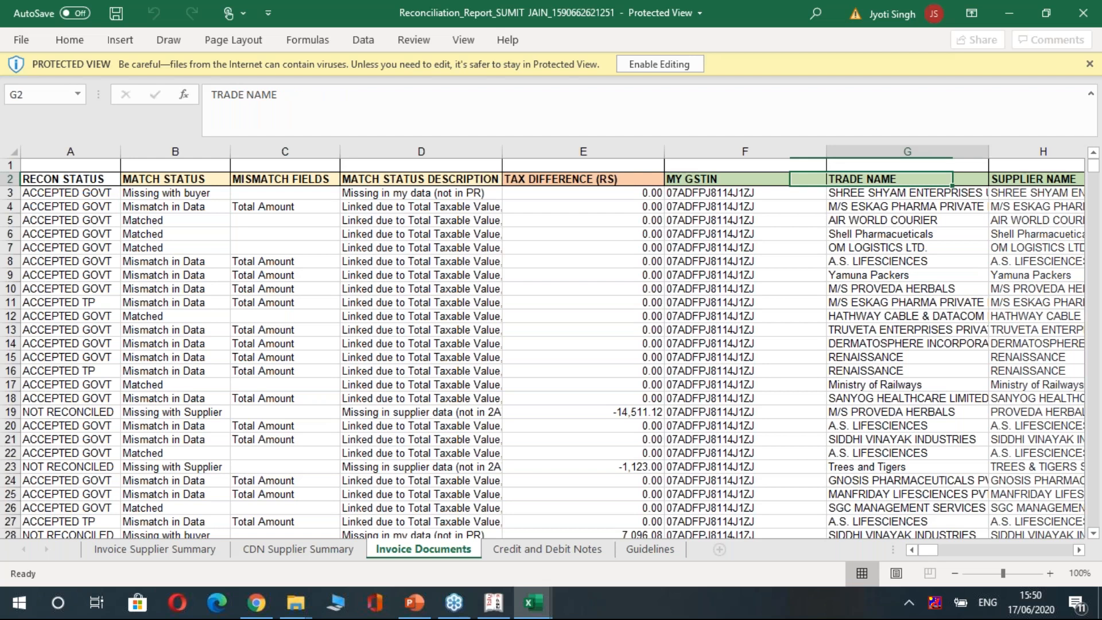
{"action": "key", "text": "Right"}
{"action": "key", "text": "Right"}
{"action": "key", "text": "Right"}
{"action": "key", "text": "Up"}
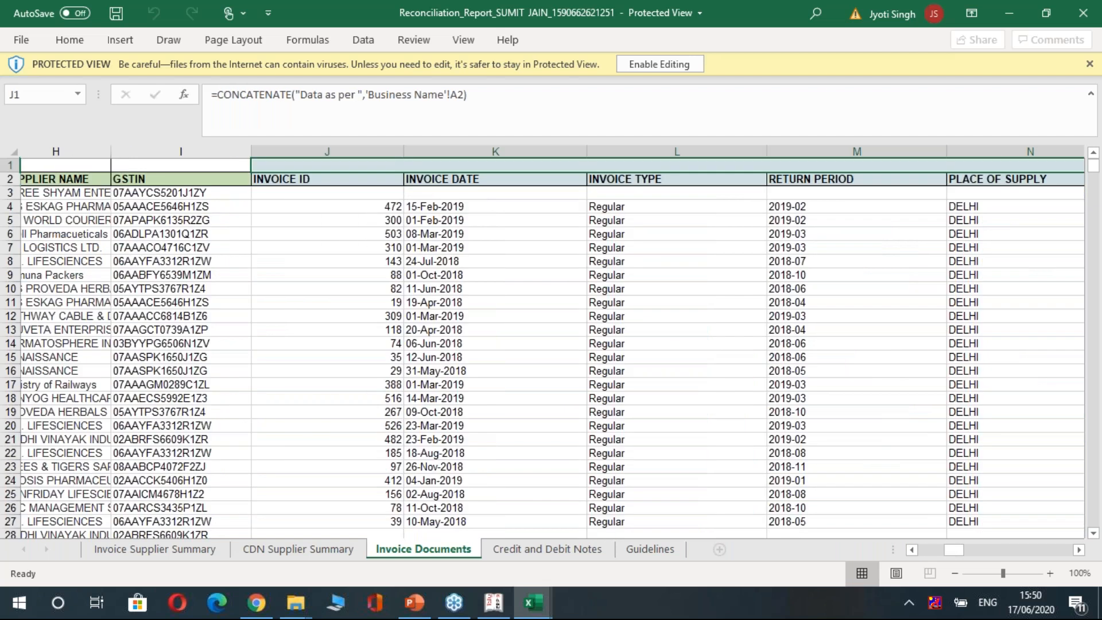
- Compare the invoice columns holding the business's own data with those holding the supplier's data, and return to column A
{"action": "key", "text": "Right"}
{"action": "key", "text": "Left"}
{"action": "key", "text": "Down"}
{"action": "key", "text": "Up"}
{"action": "key", "text": "Right"}
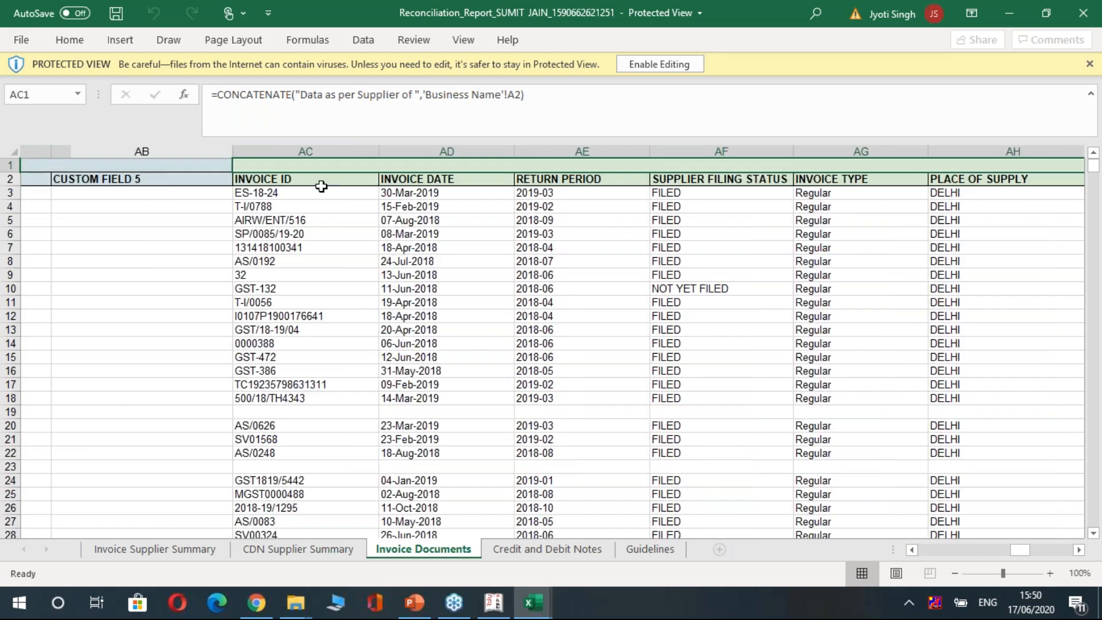
{"action": "key", "text": "Down"}
{"action": "key", "text": "Up"}
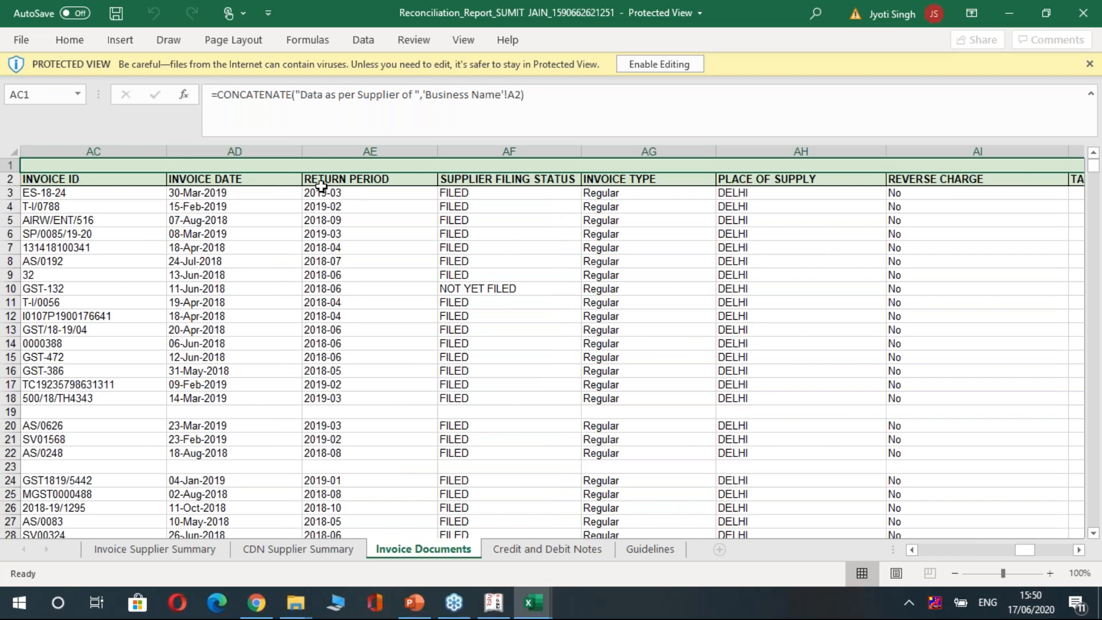
{"action": "key", "text": "Left"}
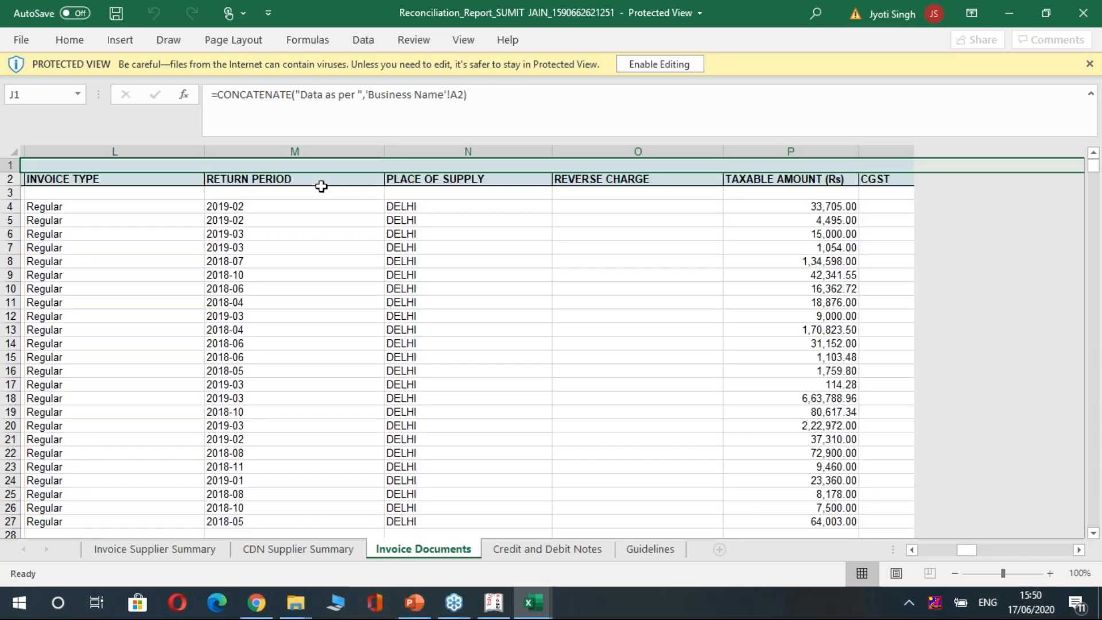
{"action": "key", "text": "Left"}
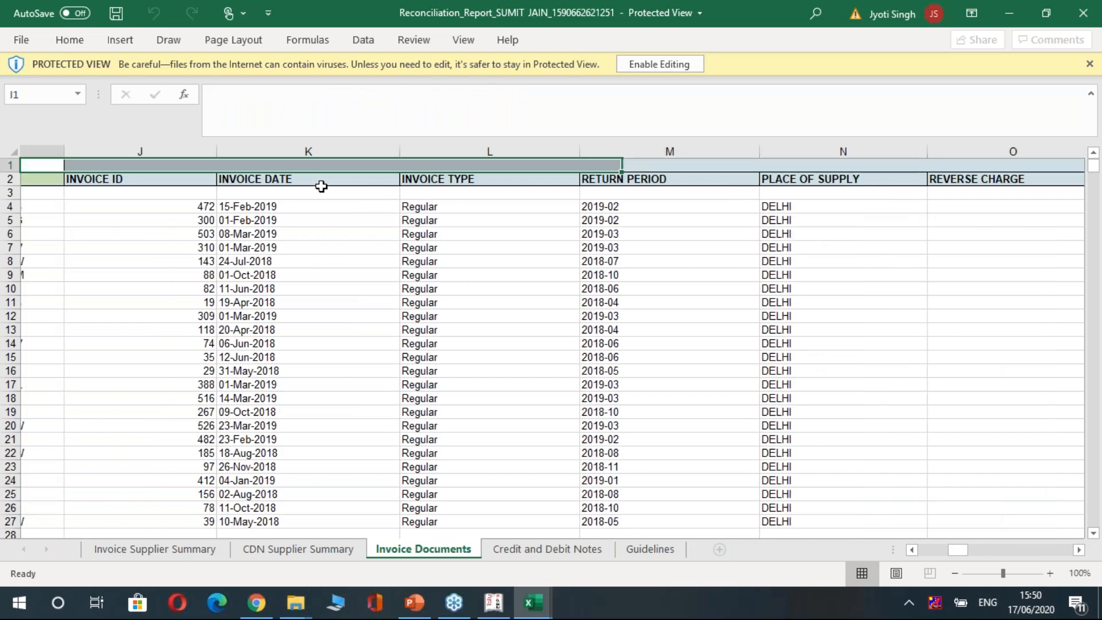
{"action": "key", "text": "Right"}
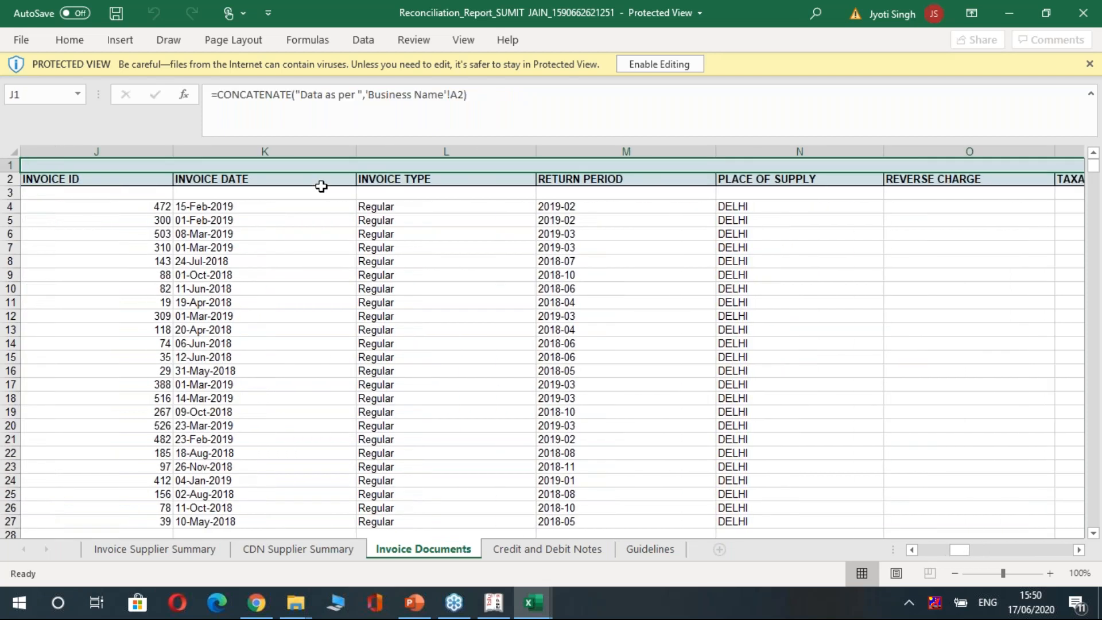
{"action": "key", "text": "Left"}
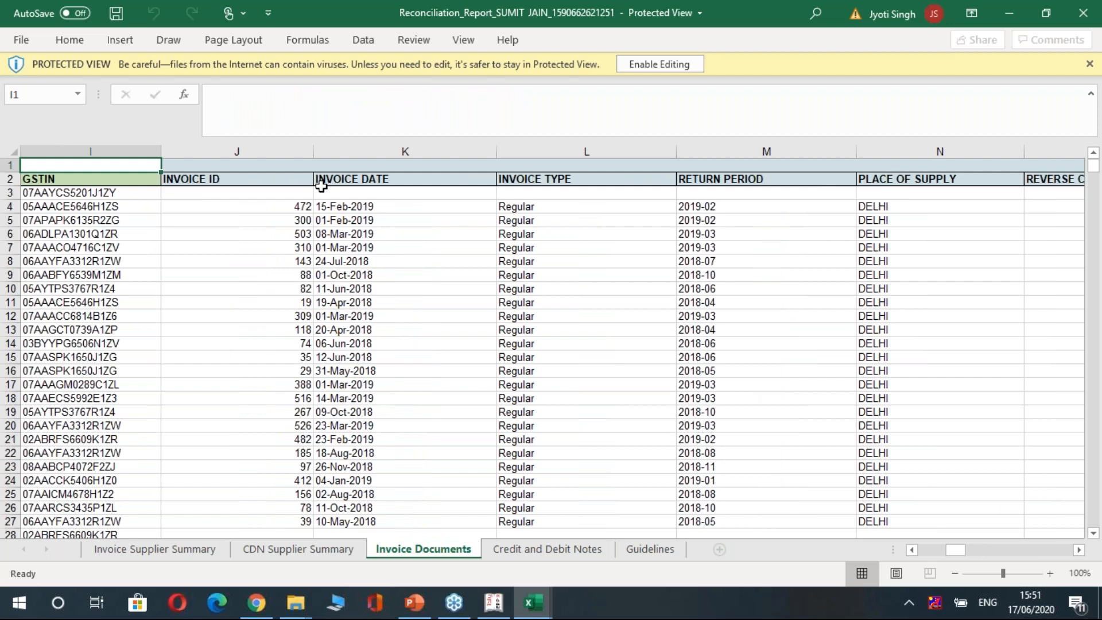
{"action": "key", "text": "Right"}
{"action": "key", "text": "Right"}
{"action": "key", "text": "Left"}
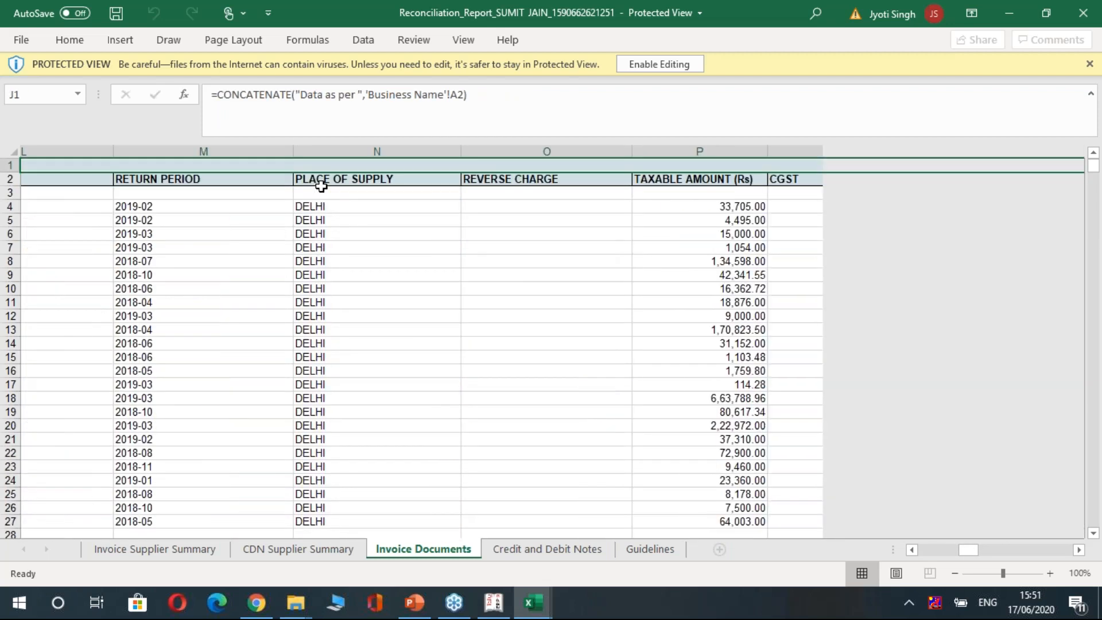
{"action": "key", "text": "Left"}
{"action": "key", "text": "Left"}
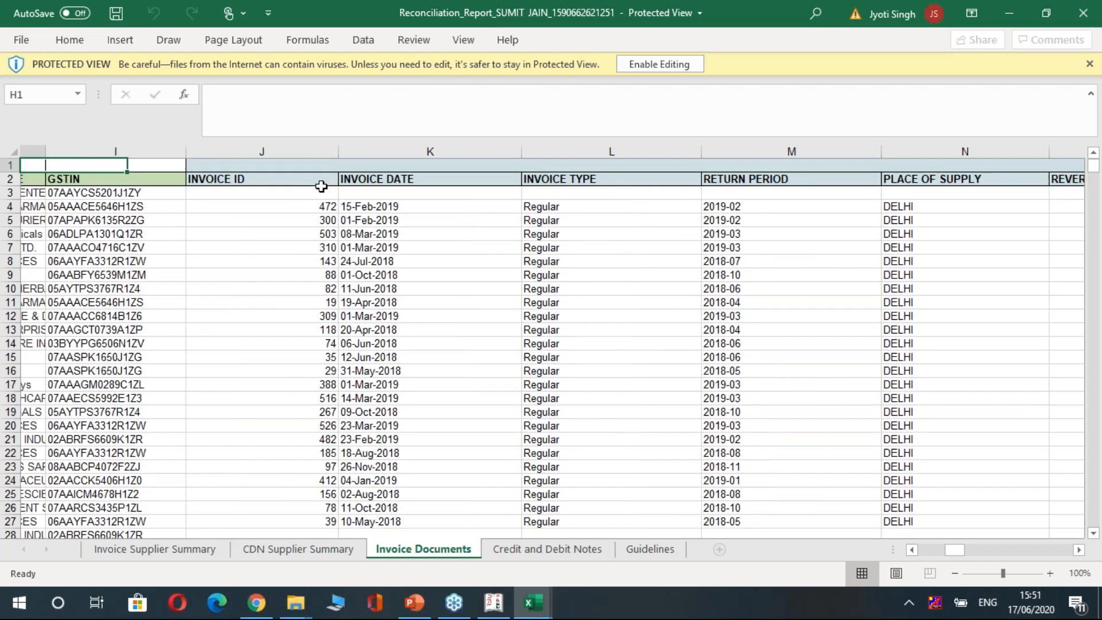
{"action": "key", "text": "Left"}
{"action": "key", "text": "Left"}
{"action": "key", "text": "Left"}
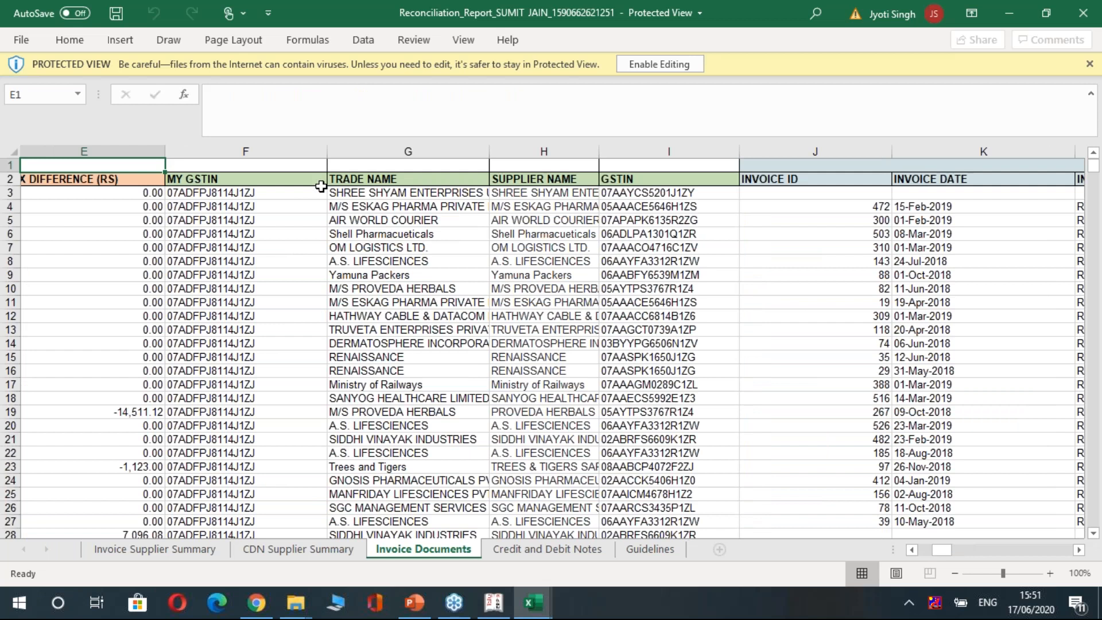
{"action": "key", "text": "Left"}
{"action": "key", "text": "Left"}
{"action": "key", "text": "Left"}
{"action": "key", "text": "Left"}
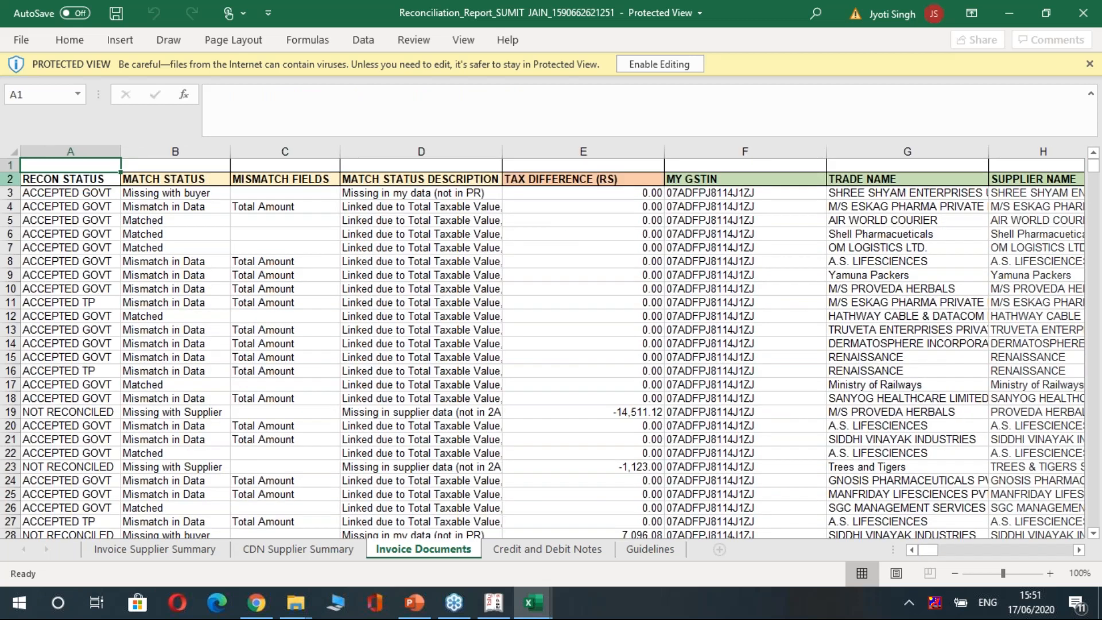
- Try to add filters to the header row of the Invoice Documents sheet while in Protected View
{"action": "key", "text": "Down"}
{"action": "key", "text": "ctrl+shift+Right"}
{"action": "left_click", "coordinate": [77, 46]}
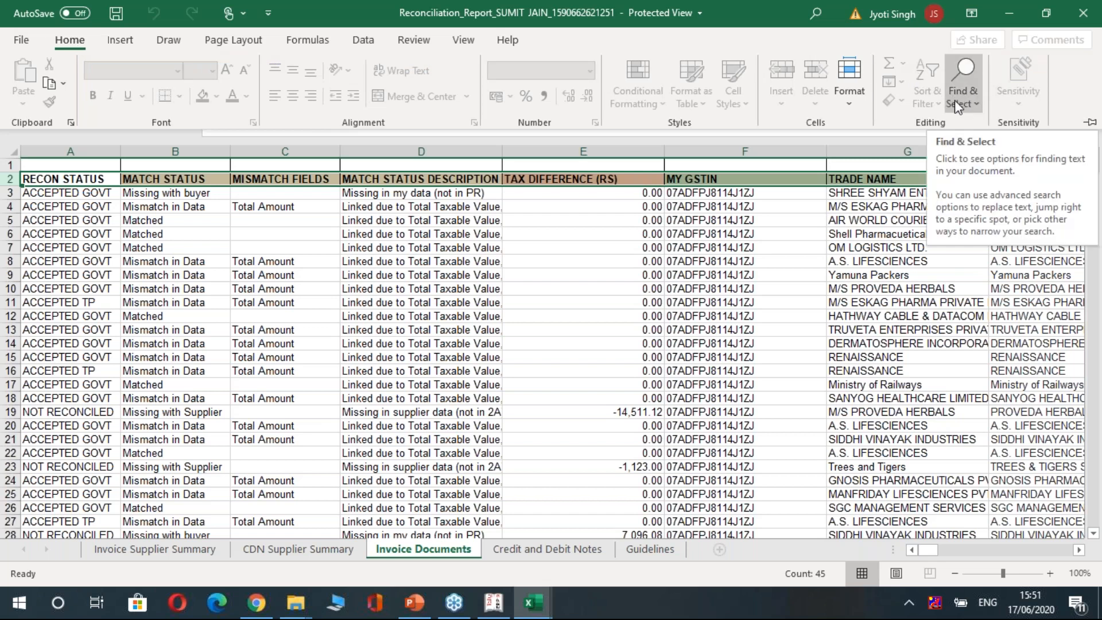
{"action": "left_click", "coordinate": [594, 211]}
- Enable editing of the report and add filters to the header row 2 of the Invoice Documents sheet
{"action": "left_click", "coordinate": [660, 63]}
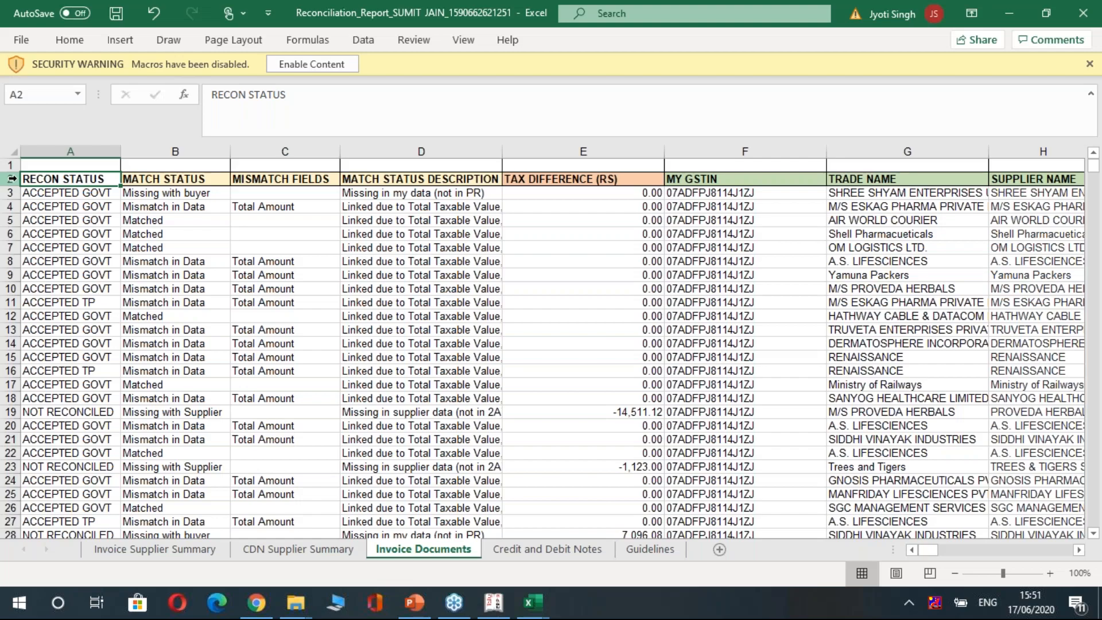
{"action": "left_click", "coordinate": [11, 179]}
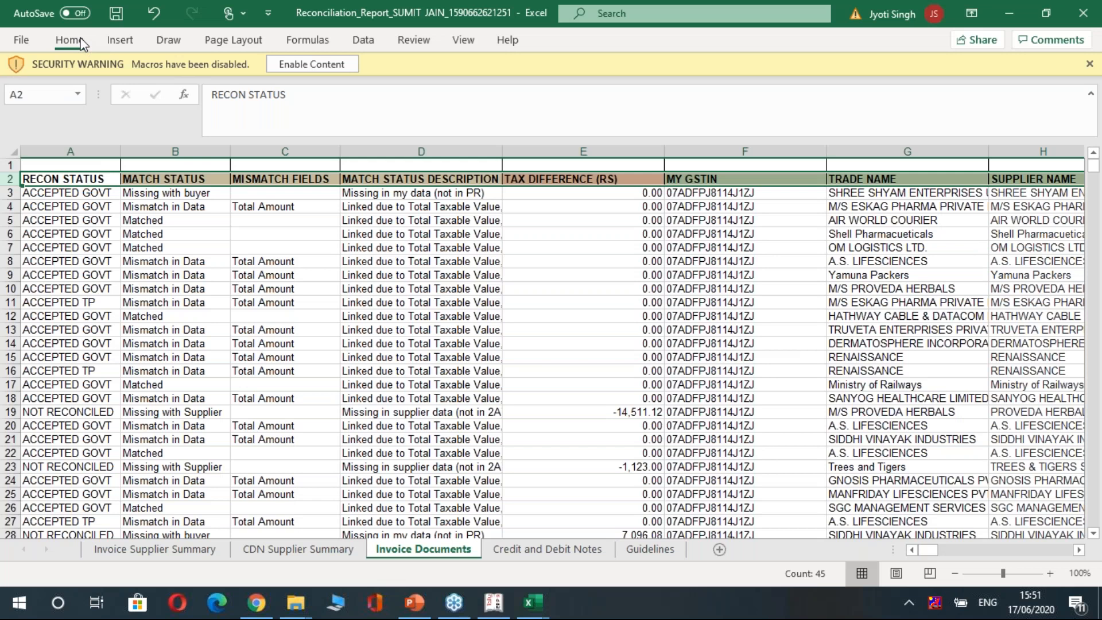
{"action": "left_click", "coordinate": [70, 40]}
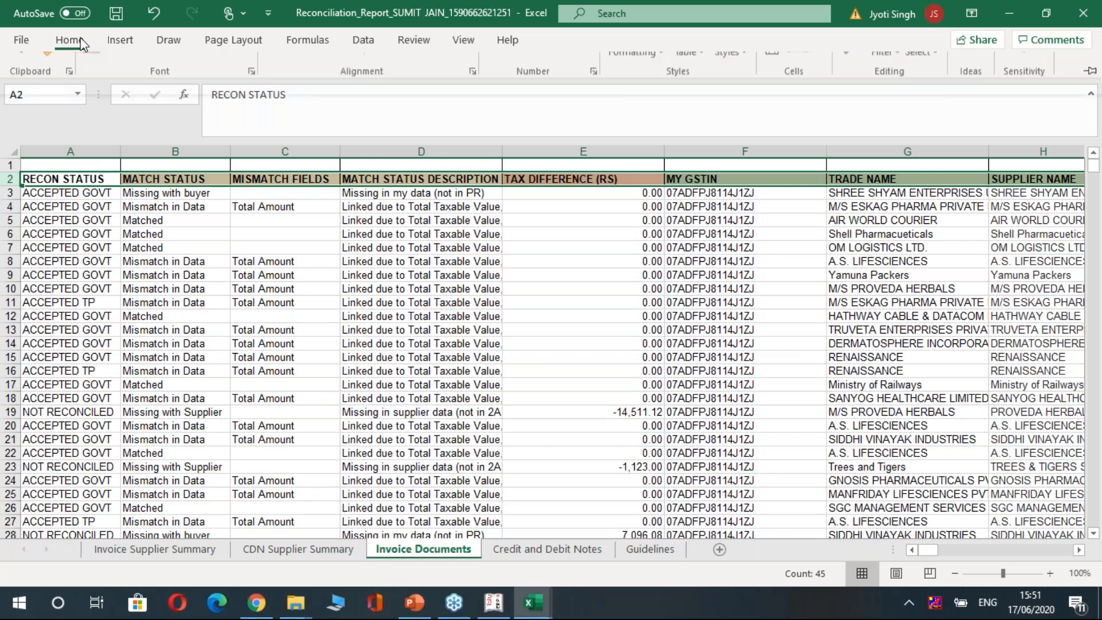
{"action": "left_click", "coordinate": [888, 80]}
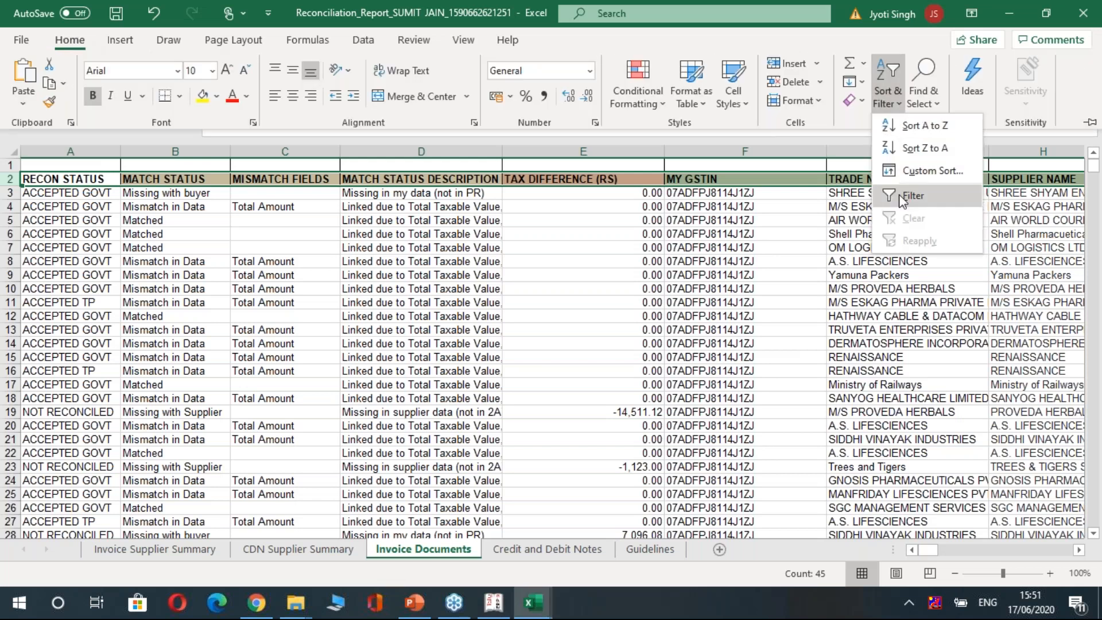
{"action": "left_click", "coordinate": [903, 195]}
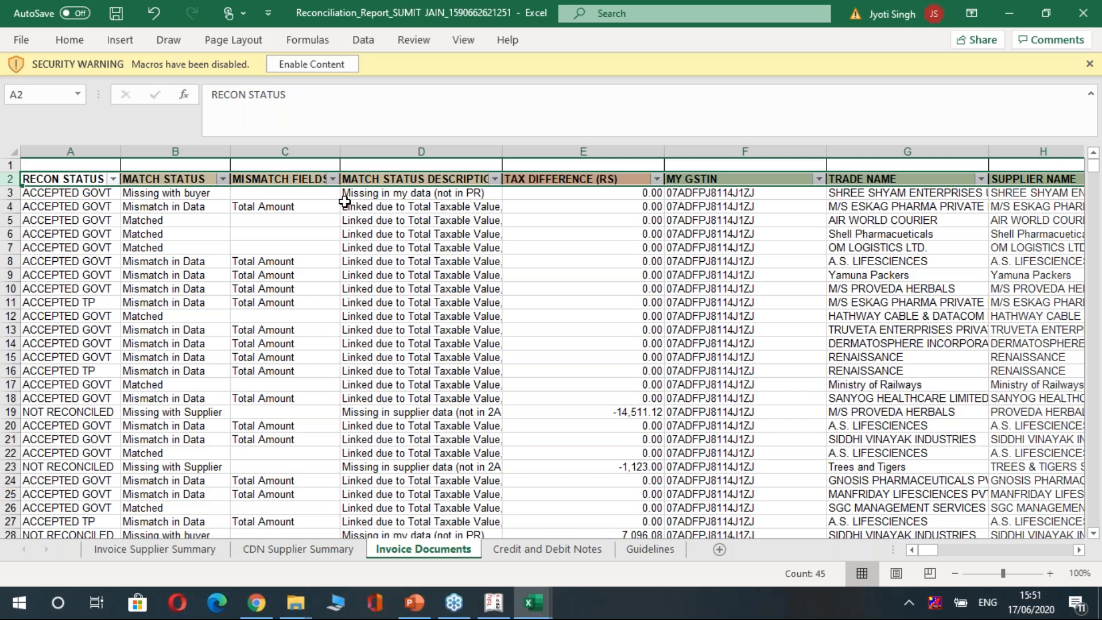
- Filter the match status column of the Invoice Documents sheet to show only Matched invoices
{"action": "left_click", "coordinate": [344, 202]}
{"action": "left_click", "coordinate": [222, 178]}
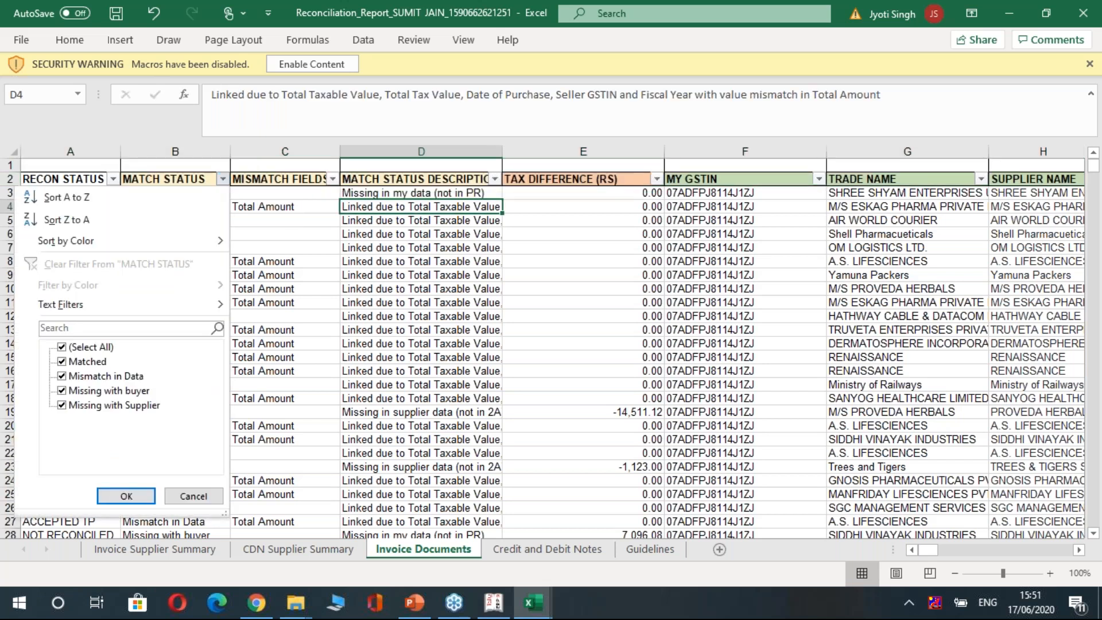
{"action": "left_click", "coordinate": [80, 346]}
{"action": "left_click", "coordinate": [80, 361]}
{"action": "left_click", "coordinate": [119, 496]}
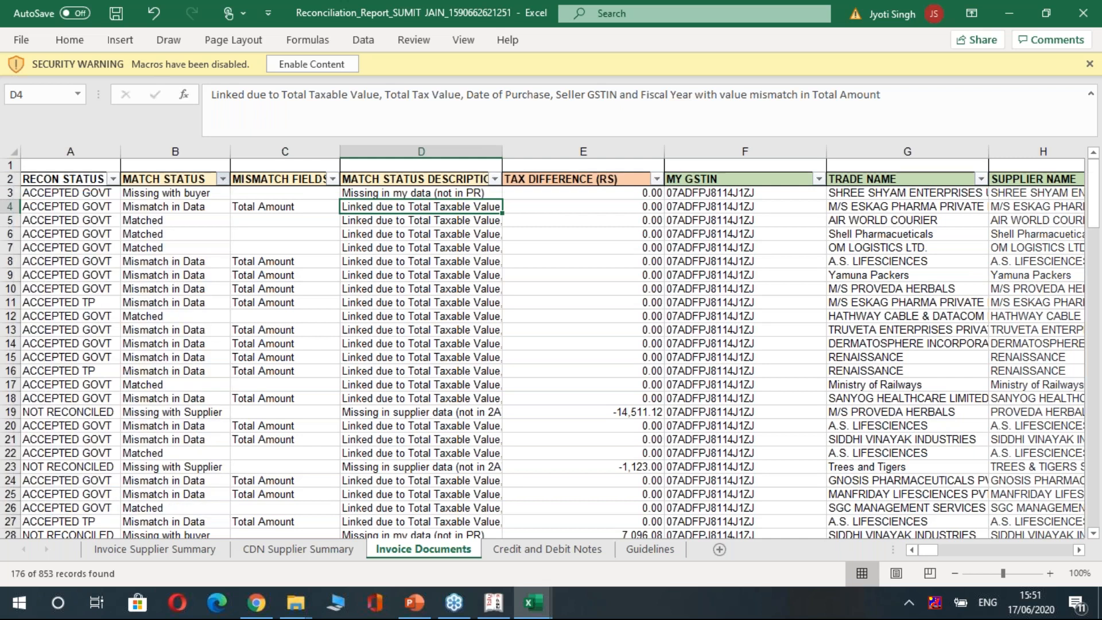
- Compare the business's own invoice data with the supplier's data for the matched invoices, across to the supplier tax amount columns
{"action": "left_click", "coordinate": [138, 289]}
{"action": "key", "text": "Right"}
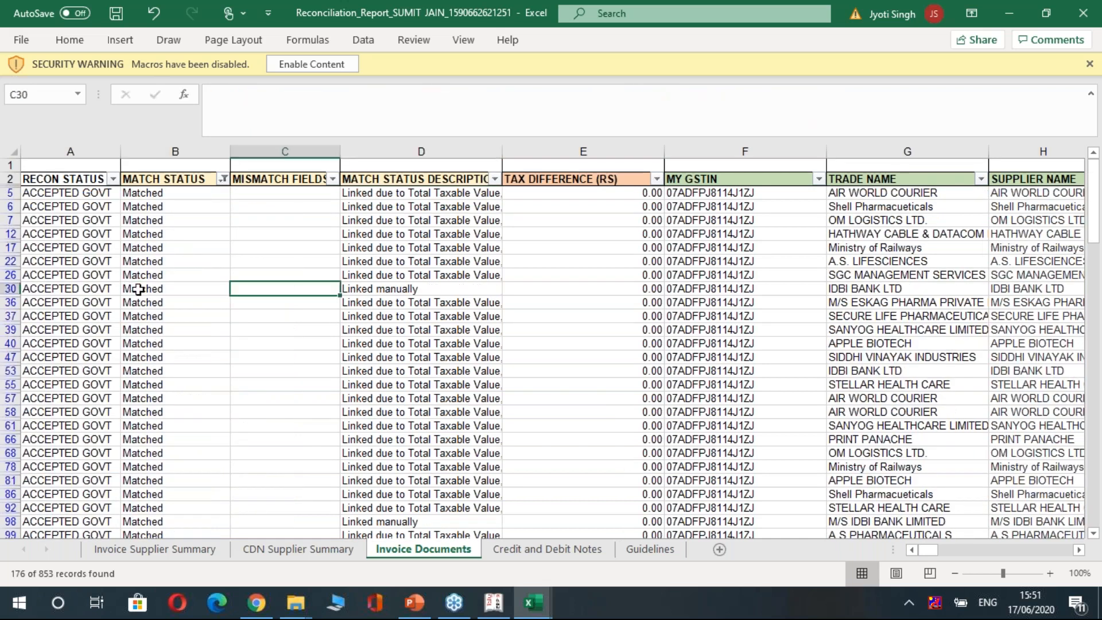
{"action": "key", "text": "Right"}
{"action": "key", "text": "Right"}
{"action": "key", "text": "Right"}
{"action": "key", "text": "Right"}
{"action": "key", "text": "Right"}
{"action": "key", "text": "Right"}
{"action": "key", "text": "Right"}
{"action": "key", "text": "Right"}
{"action": "key", "text": "Right"}
{"action": "key", "text": "Right"}
{"action": "key", "text": "Right"}
{"action": "key", "text": "Right"}
{"action": "key", "text": "Right"}
{"action": "key", "text": "Right"}
{"action": "key", "text": "Right"}
{"action": "key", "text": "Right"}
{"action": "key", "text": "Right"}
{"action": "key", "text": "Right"}
{"action": "key", "text": "Right"}
{"action": "key", "text": "Right"}
{"action": "key", "text": "Right"}
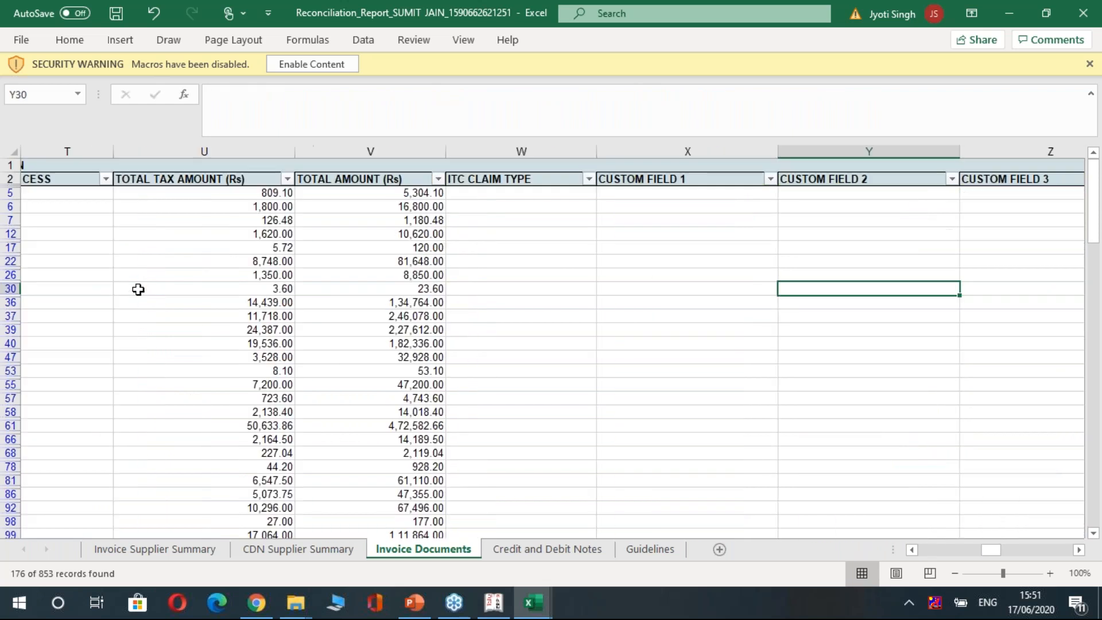
{"action": "key", "text": "Right"}
{"action": "key", "text": "Right"}
{"action": "key", "text": "Right"}
{"action": "key", "text": "Right"}
{"action": "key", "text": "Right"}
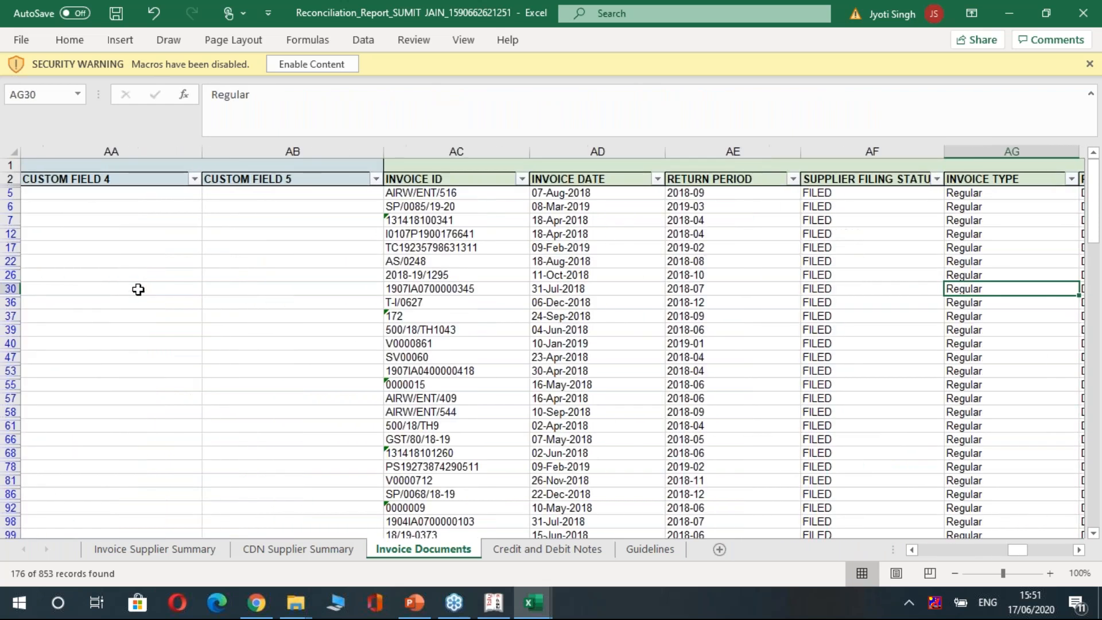
{"action": "key", "text": "Left"}
{"action": "key", "text": "Left"}
{"action": "key", "text": "Left"}
{"action": "key", "text": "Left"}
{"action": "key", "text": "Right"}
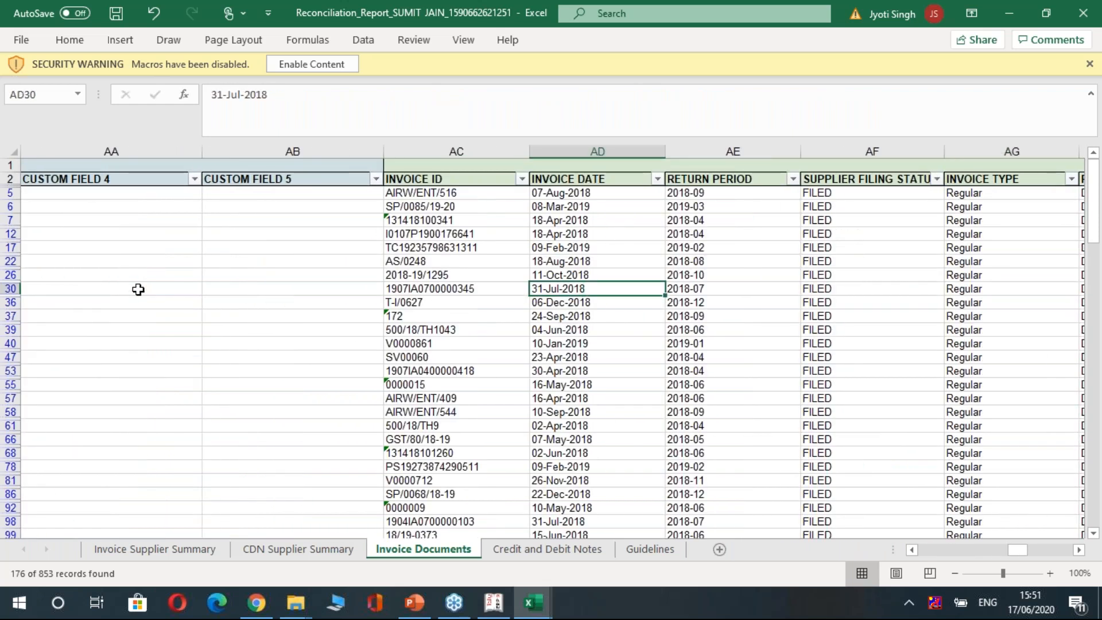
{"action": "key", "text": "Right"}
{"action": "key", "text": "Right"}
{"action": "key", "text": "Right"}
{"action": "key", "text": "Right"}
{"action": "key", "text": "Right"}
{"action": "key", "text": "Right"}
{"action": "key", "text": "Right"}
{"action": "key", "text": "Right"}
{"action": "key", "text": "Right"}
{"action": "key", "text": "Right"}
{"action": "key", "text": "Right"}
{"action": "key", "text": "Right"}
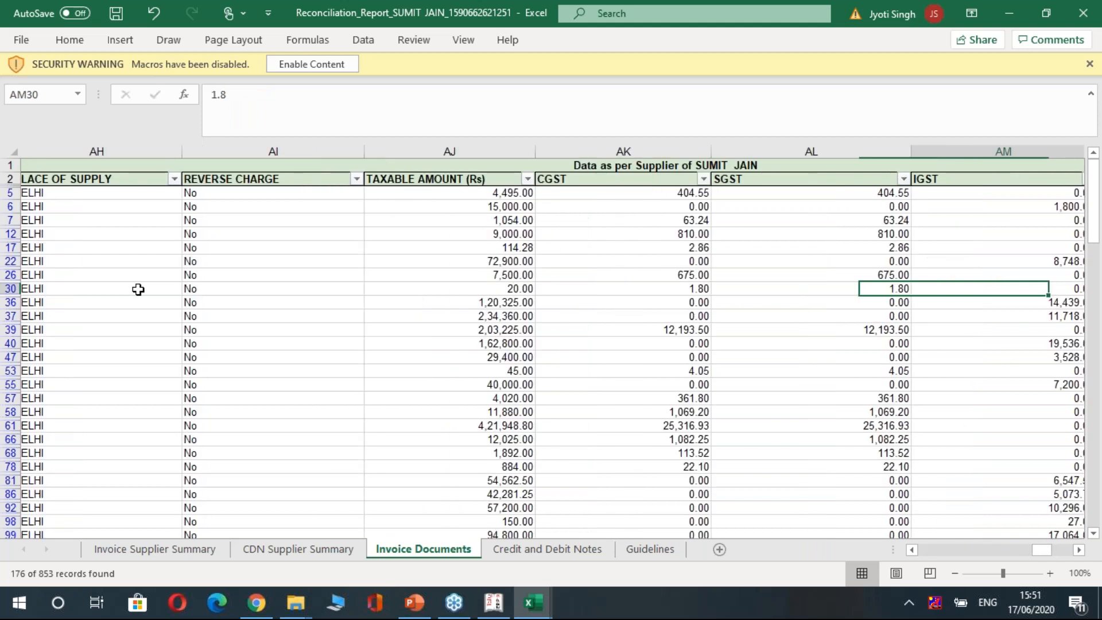
- Review the matched invoices' columns back towards the supplier details and return to the first matched record in column A
{"action": "key", "text": "Left"}
{"action": "key", "text": "Left"}
{"action": "key", "text": "Left"}
{"action": "key", "text": "Left"}
{"action": "key", "text": "Left"}
{"action": "key", "text": "Left"}
{"action": "key", "text": "Left"}
{"action": "key", "text": "Left"}
{"action": "key", "text": "Left"}
{"action": "key", "text": "Left"}
{"action": "key", "text": "Left"}
{"action": "key", "text": "Left"}
{"action": "key", "text": "Left"}
{"action": "key", "text": "Left"}
{"action": "key", "text": "Left"}
{"action": "key", "text": "Left"}
{"action": "key", "text": "Left"}
{"action": "key", "text": "Left"}
{"action": "key", "text": "Left"}
{"action": "key", "text": "Left"}
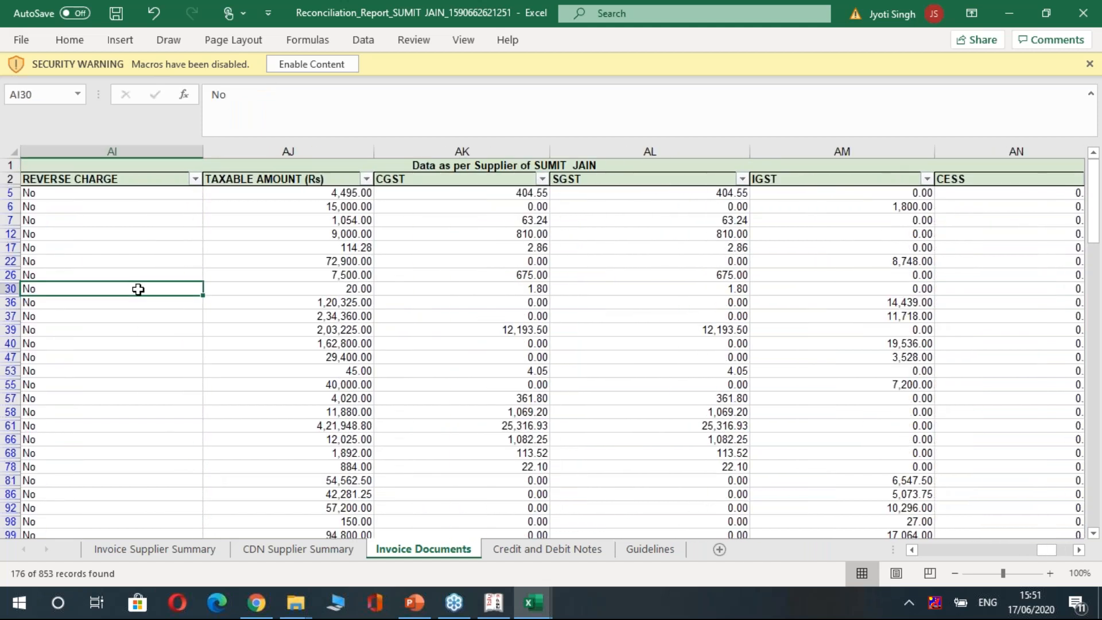
{"action": "key", "text": "Left"}
{"action": "key", "text": "Left"}
{"action": "key", "text": "Left"}
{"action": "key", "text": "Left"}
{"action": "key", "text": "Left"}
{"action": "key", "text": "Left"}
{"action": "key", "text": "Left"}
{"action": "key", "text": "Left"}
{"action": "key", "text": "Left"}
{"action": "key", "text": "Left"}
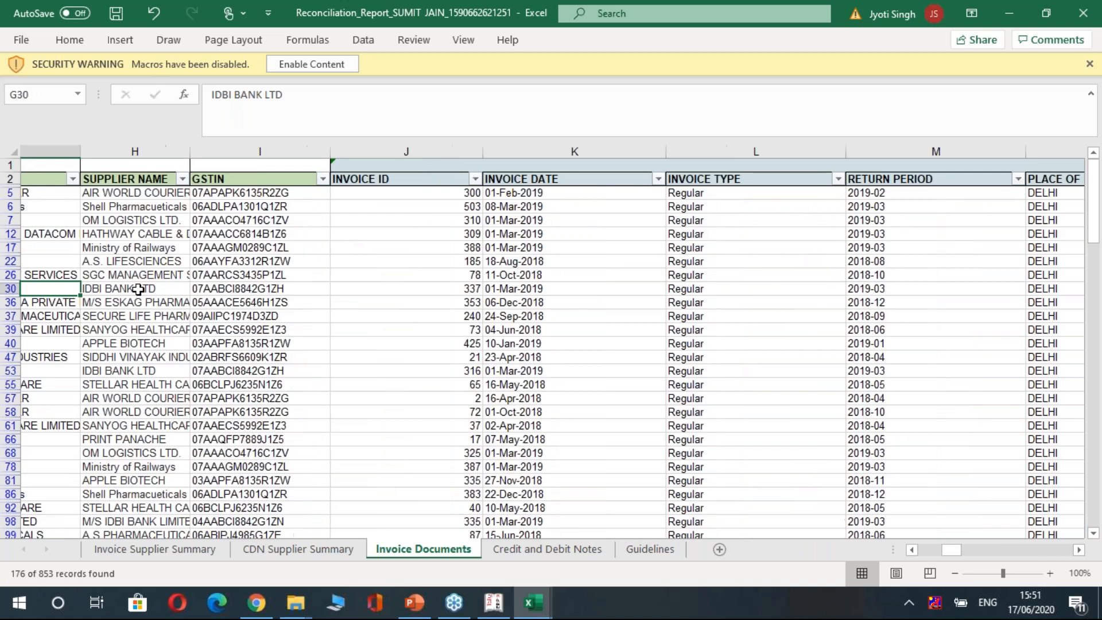
{"action": "key", "text": "ctrl+Home"}
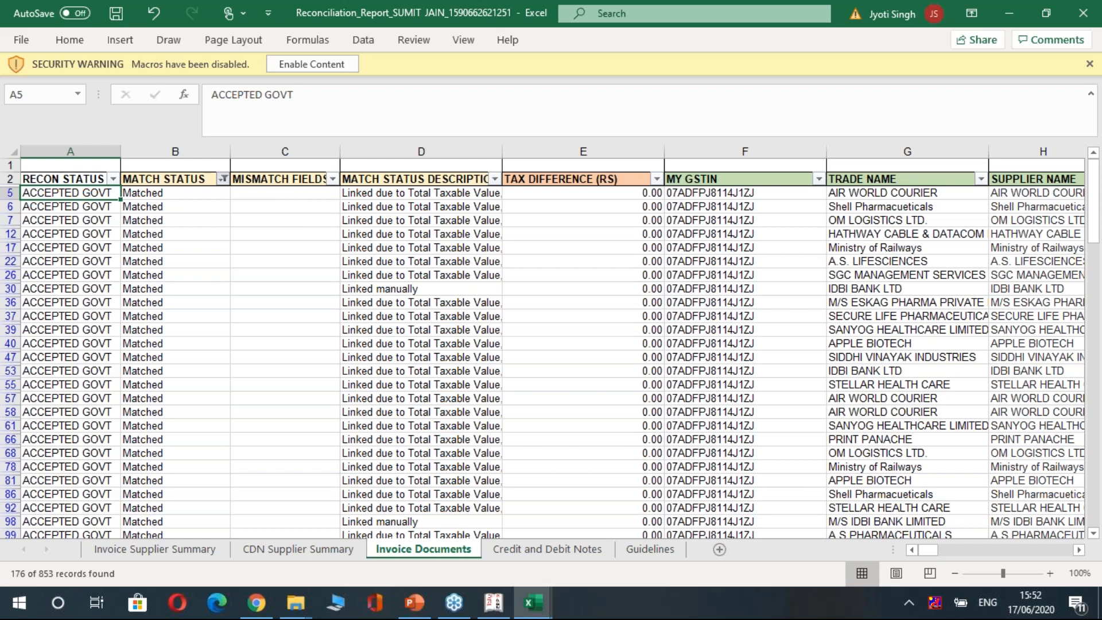
- Reselect all values in the match status filter so that invoices of every status are listed
{"action": "left_click", "coordinate": [222, 179]}
{"action": "double_click", "coordinate": [105, 347]}
{"action": "left_click", "coordinate": [125, 494]}
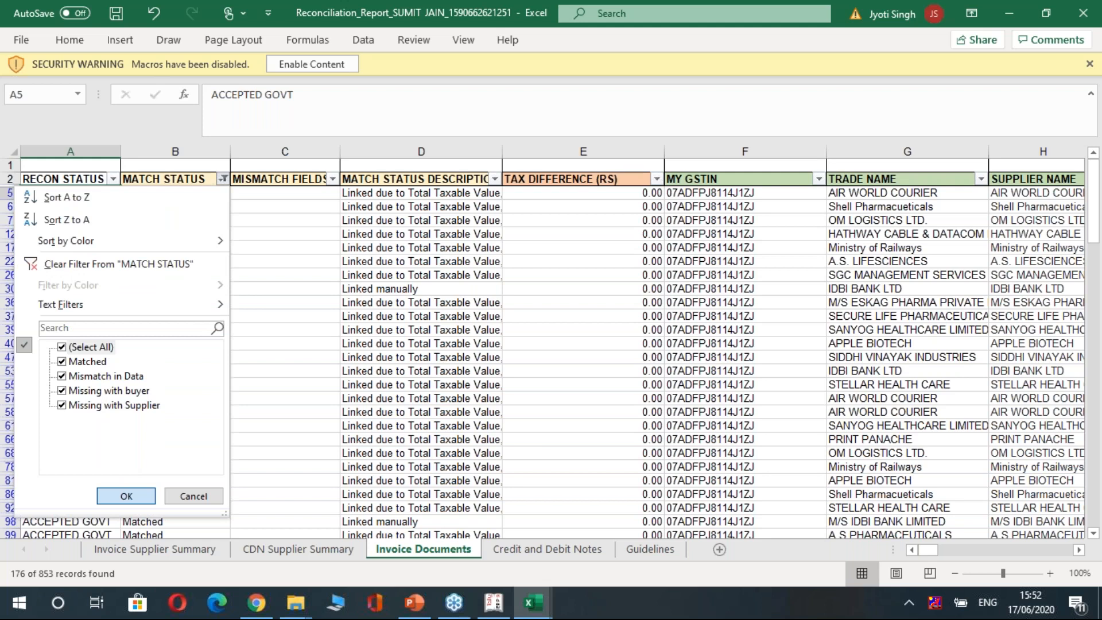
{"action": "left_click", "coordinate": [387, 398]}
{"action": "left_click", "coordinate": [571, 369]}
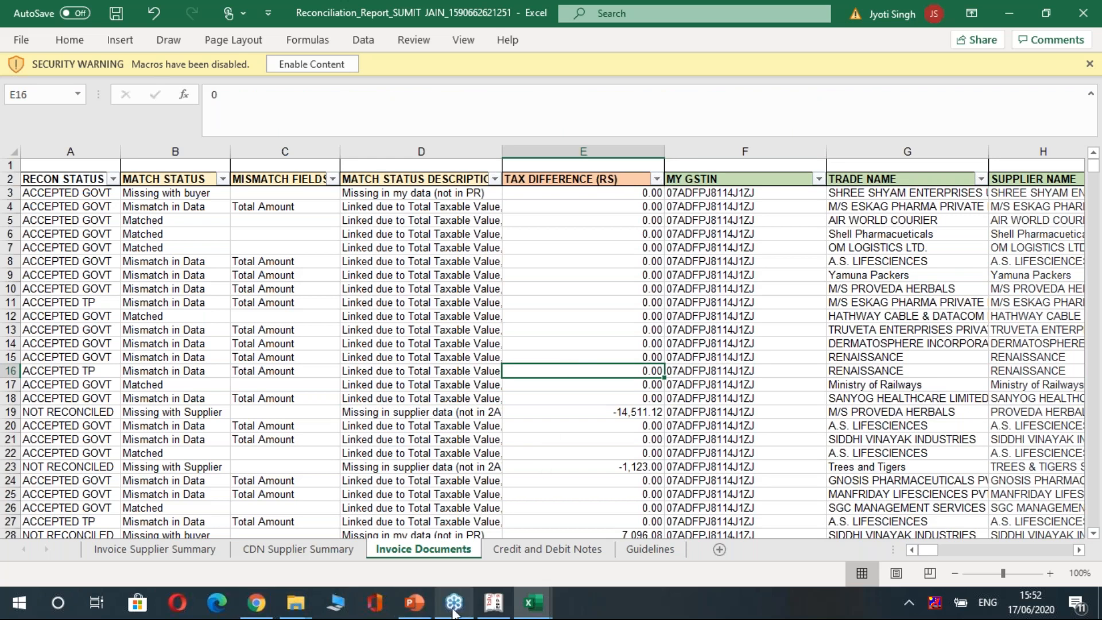
- Switch to the invoice reconciliation presentation in PowerPoint, start its slide show from the beginning and advance to the Invoice Matching slide
{"action": "left_click", "coordinate": [414, 602]}
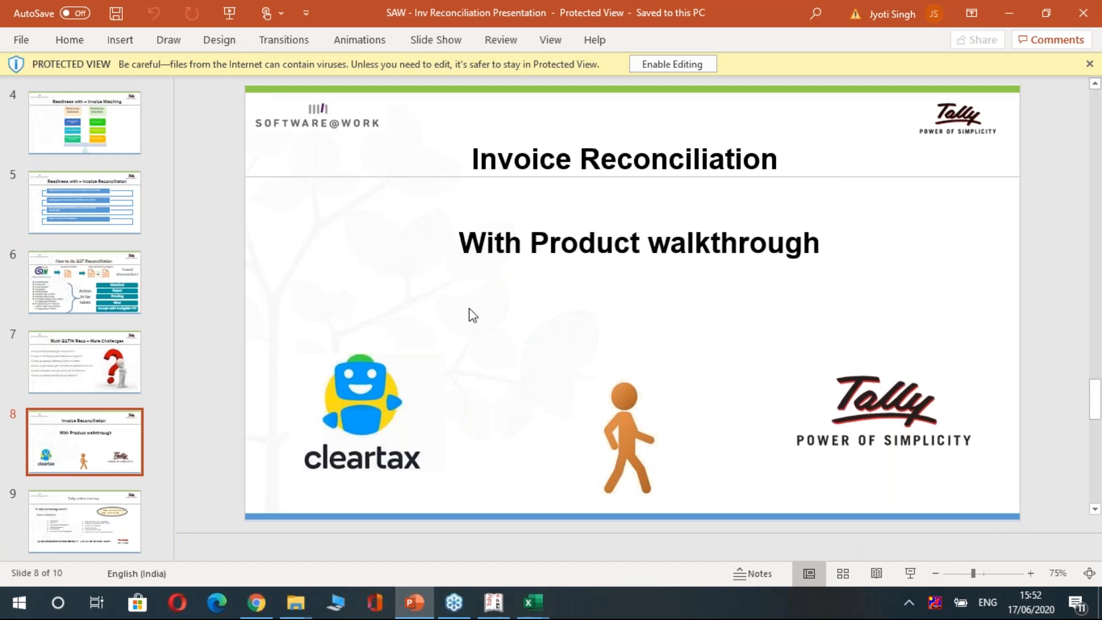
{"action": "key", "text": "F5"}
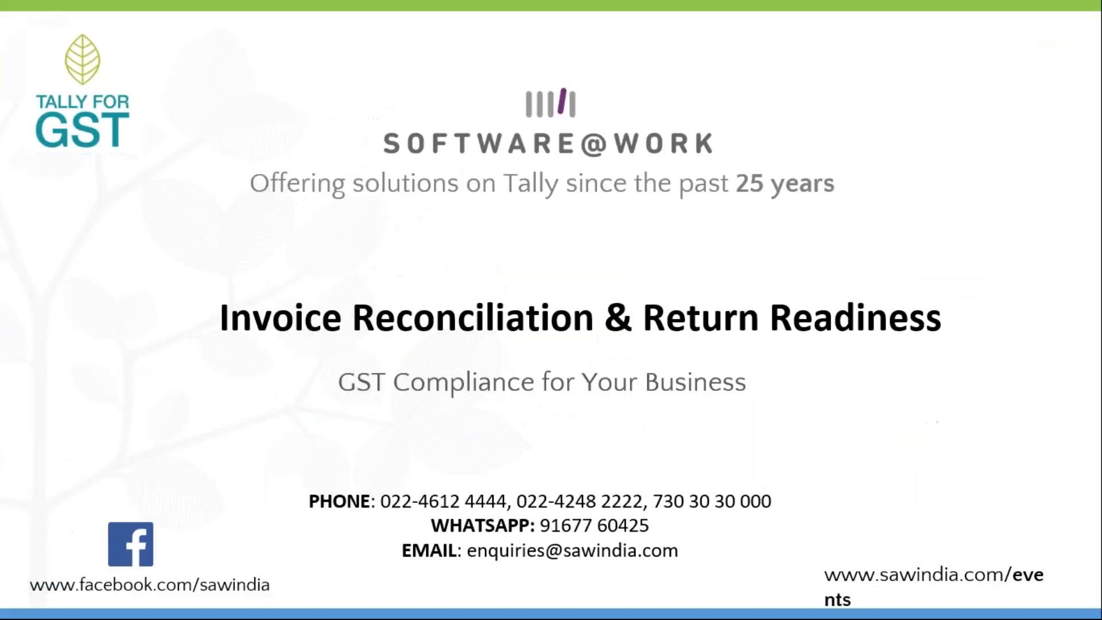
{"action": "key", "text": "Right"}
{"action": "key", "text": "Right"}
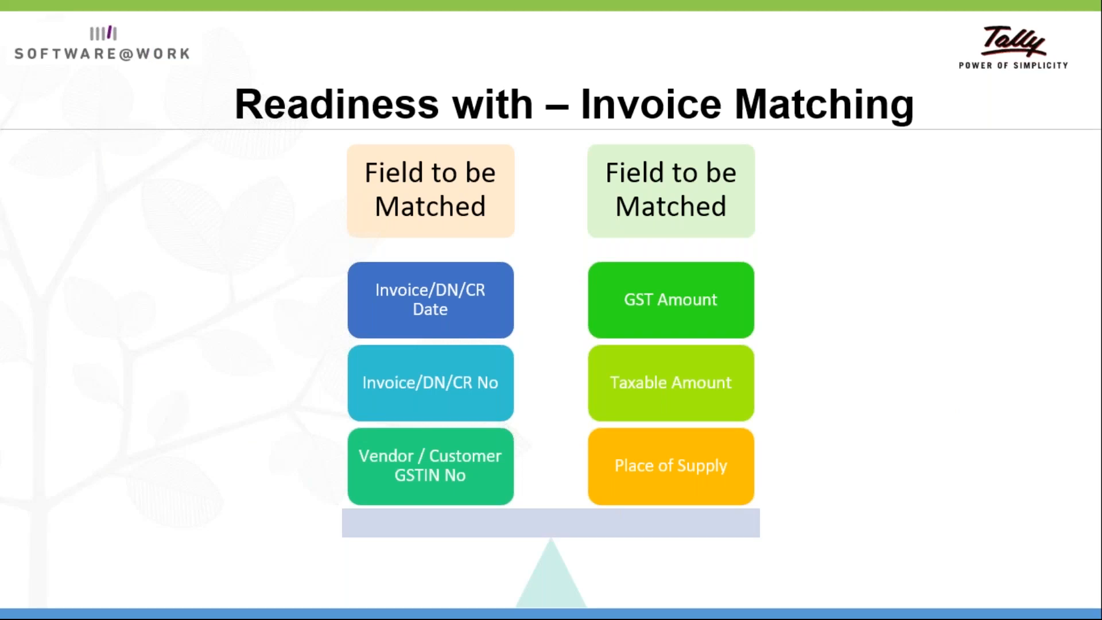
- Switch to the ClearTax Match & Reconcile page in Chrome
{"action": "key", "text": "alt+Tab"}
{"action": "key", "text": "alt+Tab"}
{"action": "key", "text": "alt+Tab"}
{"action": "key", "text": "alt+Tab"}
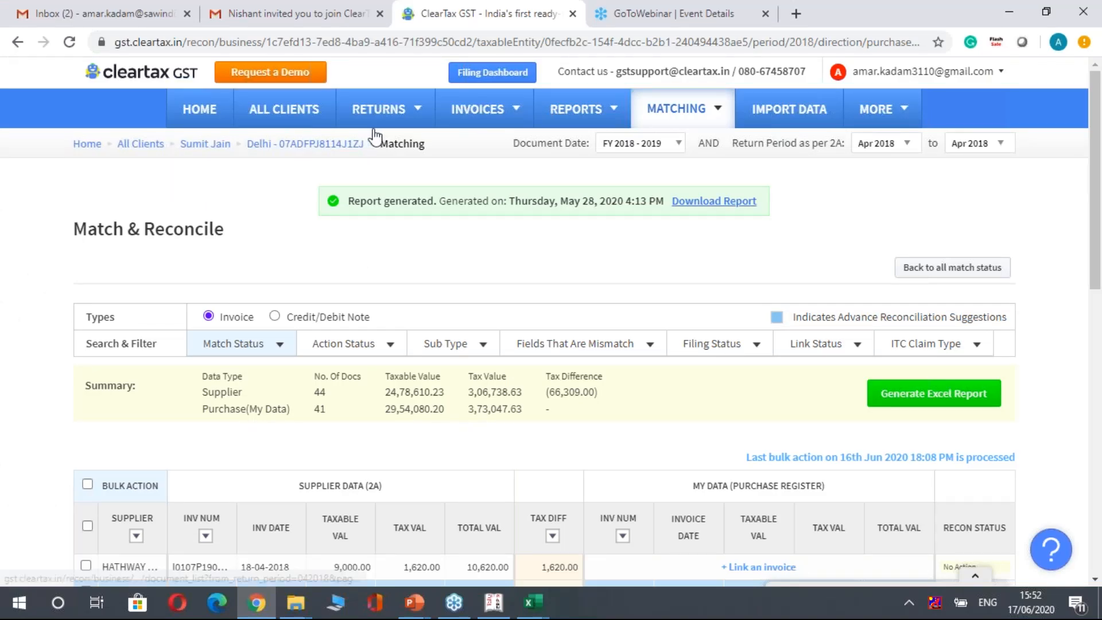
{"action": "left_click", "coordinate": [416, 115]}
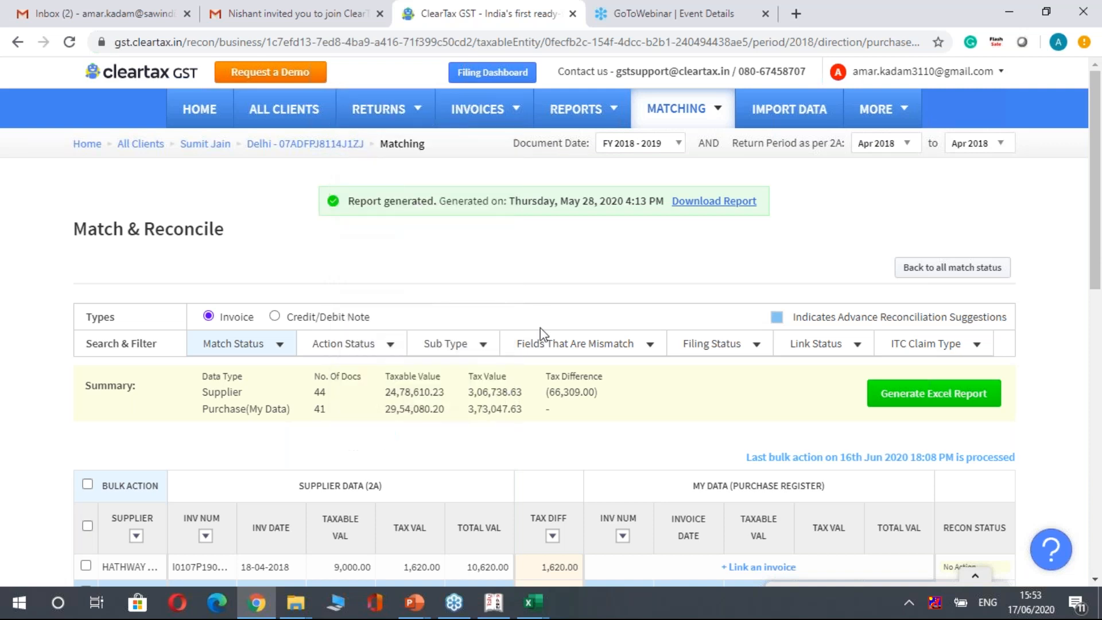
- Switch back to the running PowerPoint slide show and advance to the Tally online training slide
{"action": "left_click", "coordinate": [414, 603]}
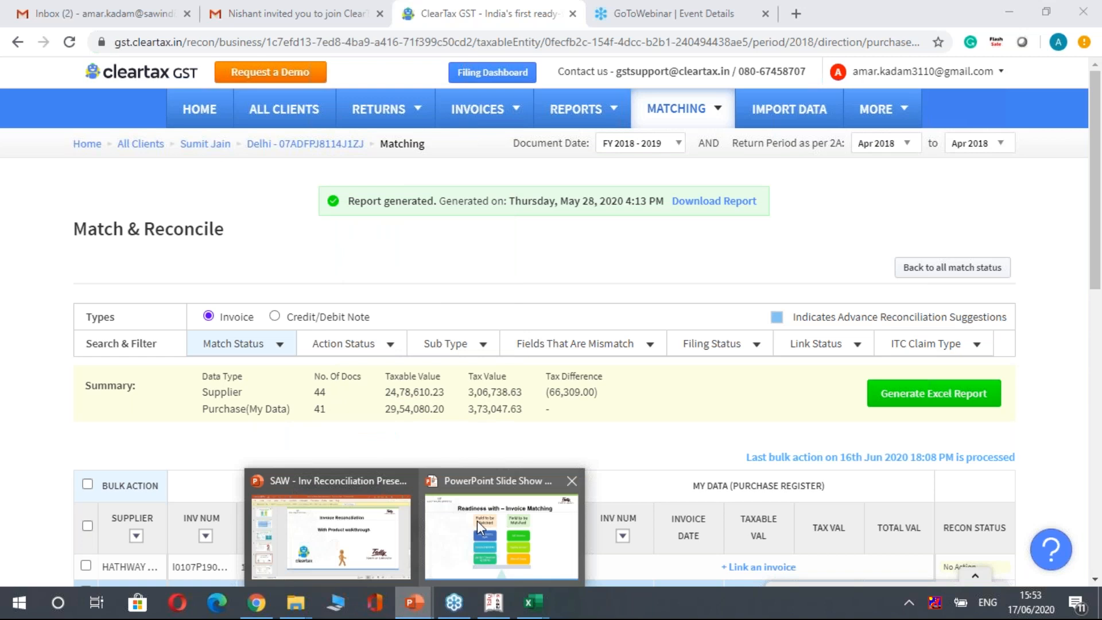
{"action": "left_click", "coordinate": [477, 521]}
{"action": "key", "text": "Right"}
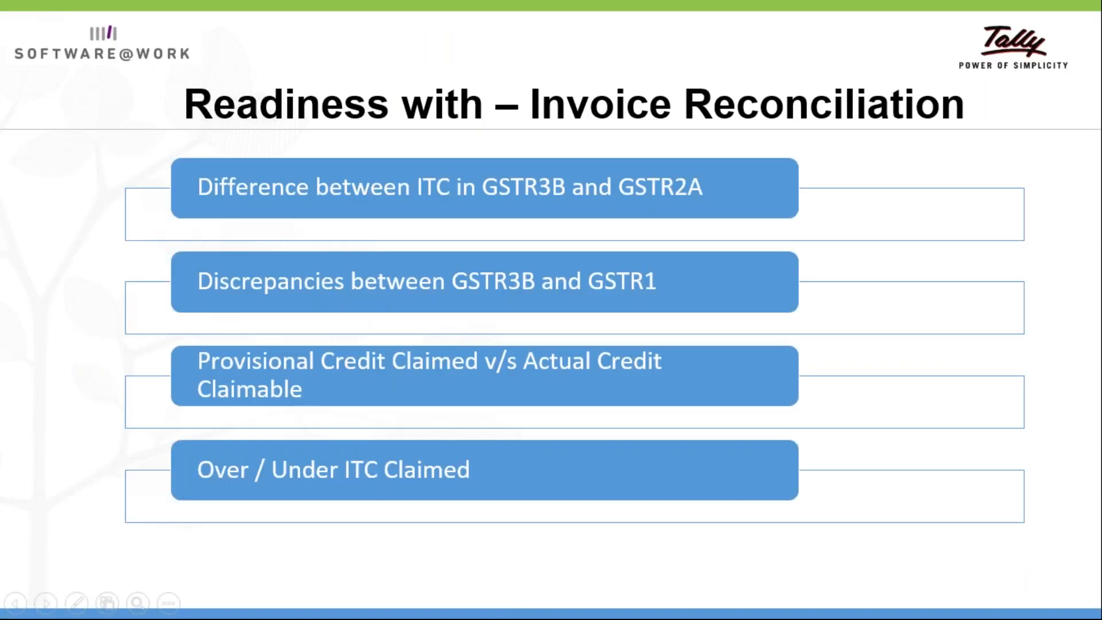
{"action": "key", "text": "Right"}
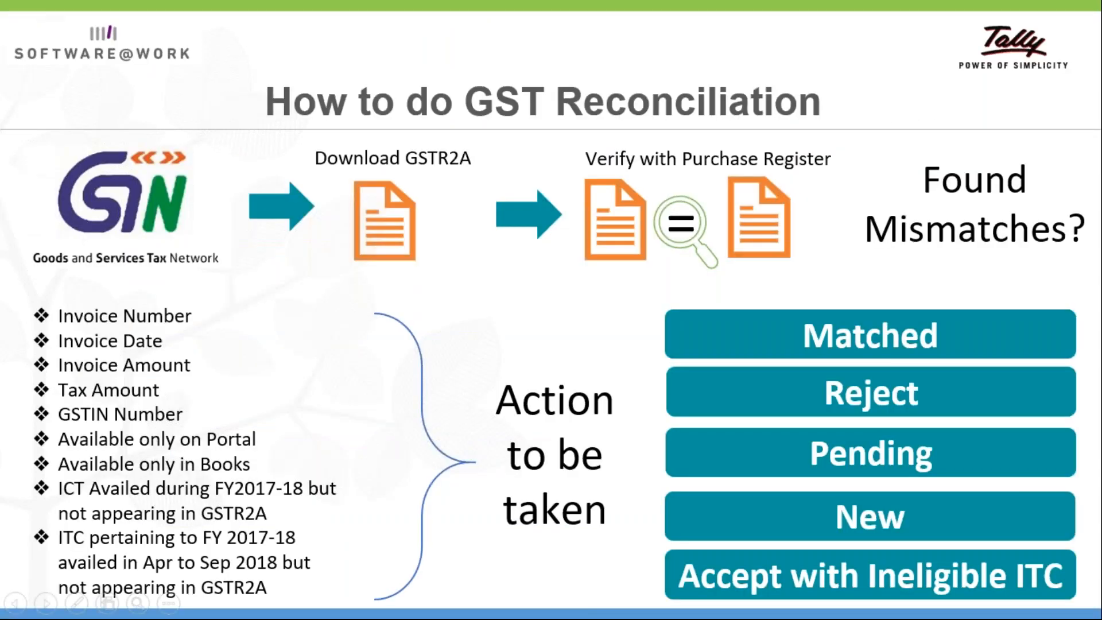
{"action": "key", "text": "Right"}
{"action": "key", "text": "Right"}
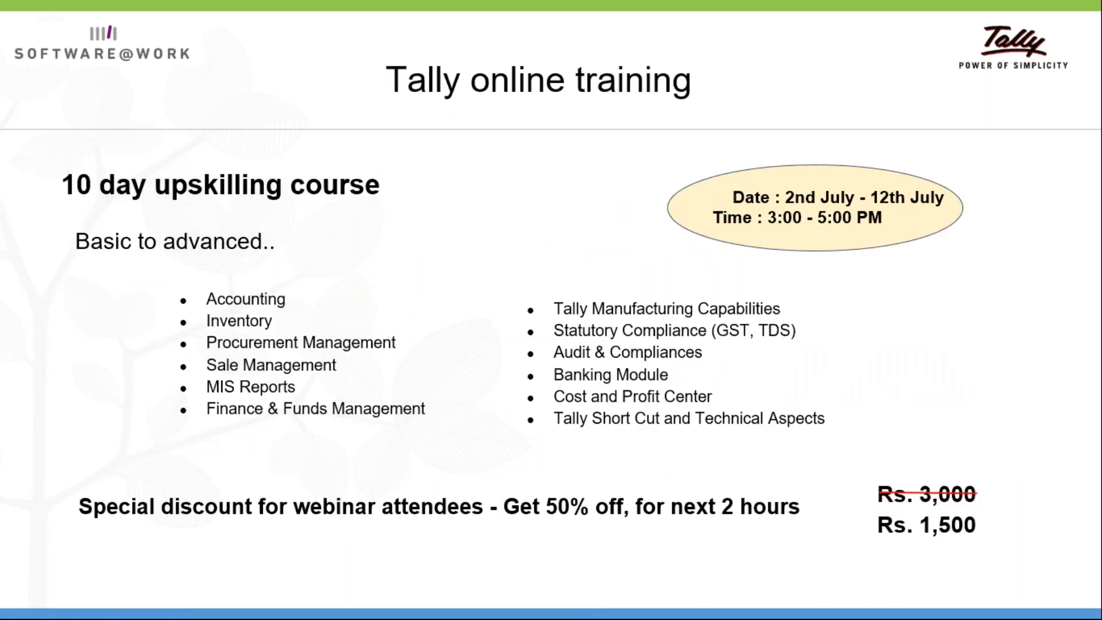